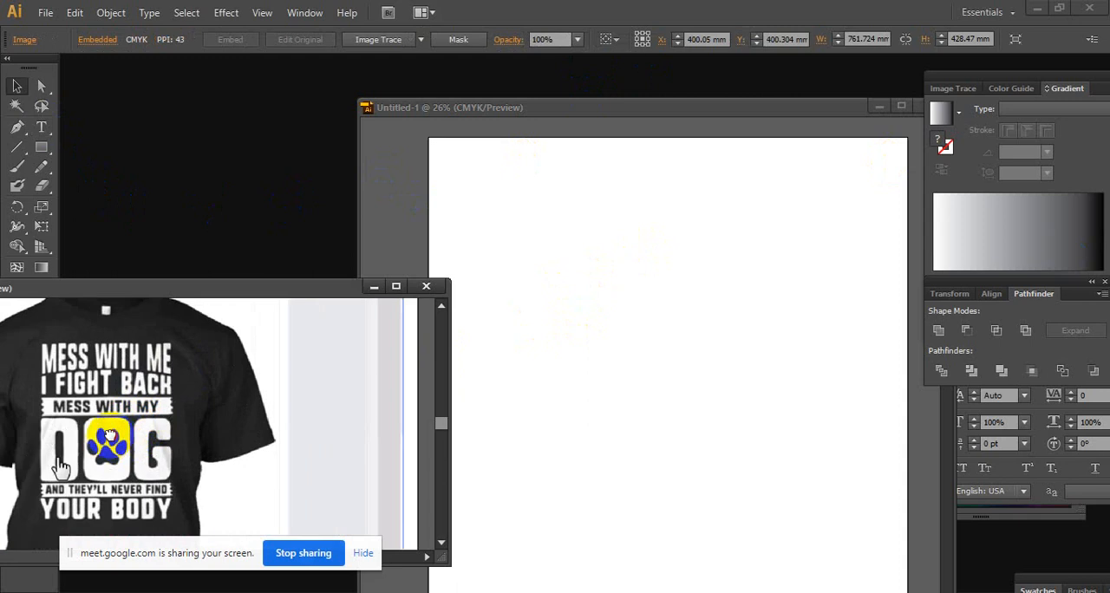
Add the text MESS WITH ME at 72 pt in the upper part of the blank artboard
{"action": "left_click_drag", "start_coordinate": [623, 116], "coordinate": [554, 108]}
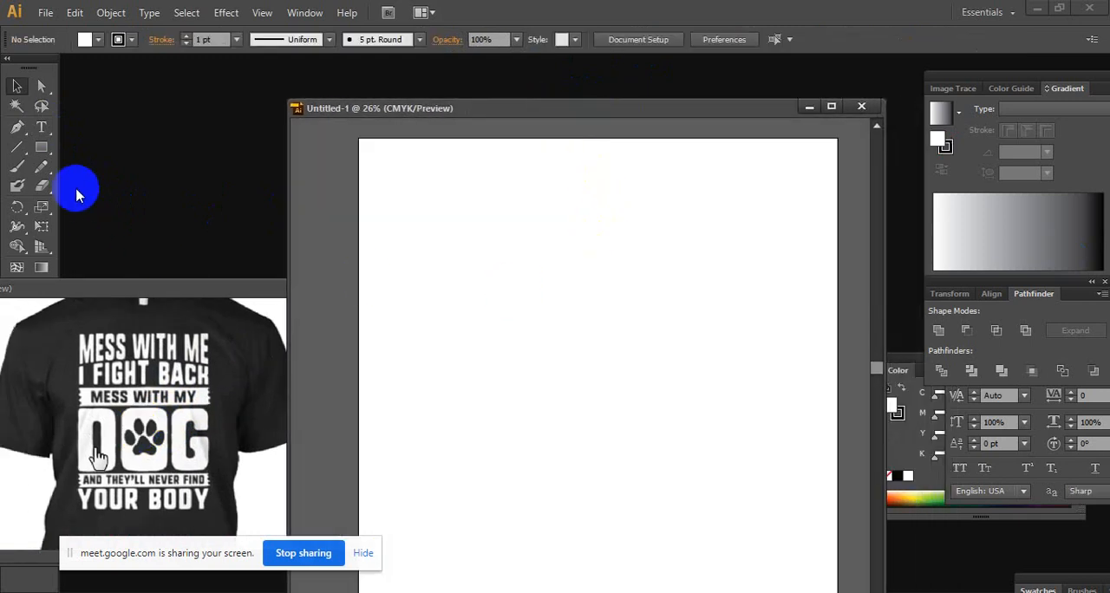
{"action": "left_click", "coordinate": [41, 126]}
{"action": "left_click", "coordinate": [430, 284]}
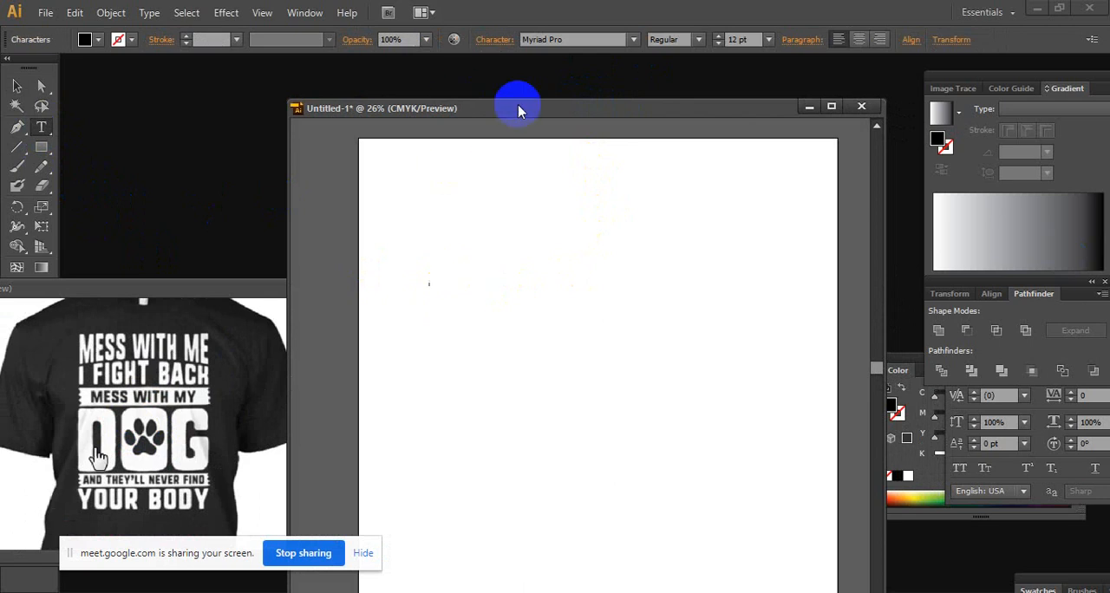
{"action": "left_click", "coordinate": [768, 39]}
{"action": "left_click", "coordinate": [788, 329]}
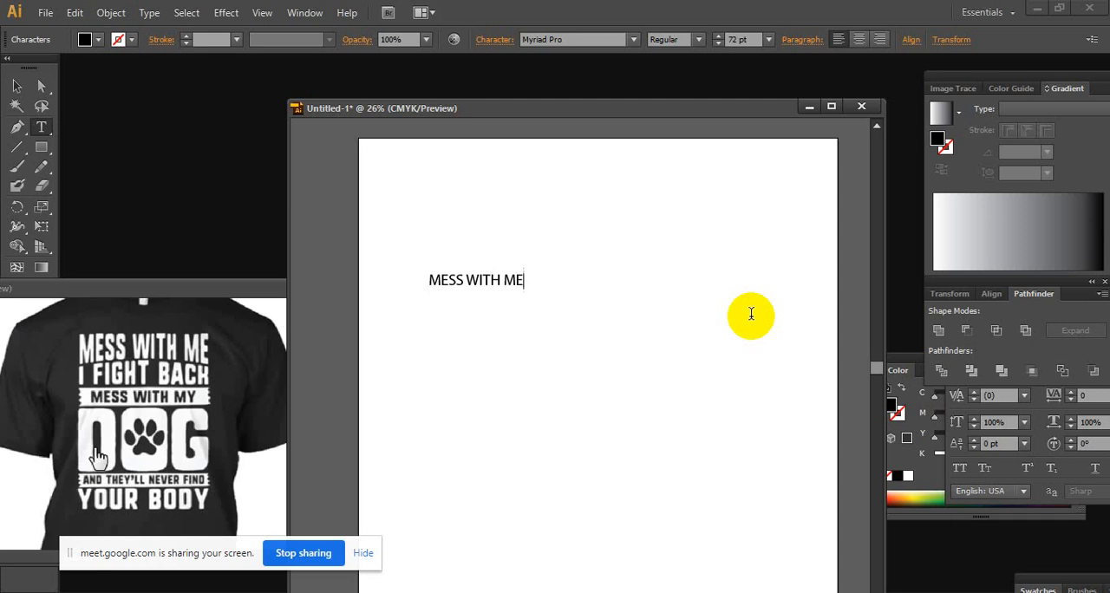
{"action": "left_click", "coordinate": [16, 86]}
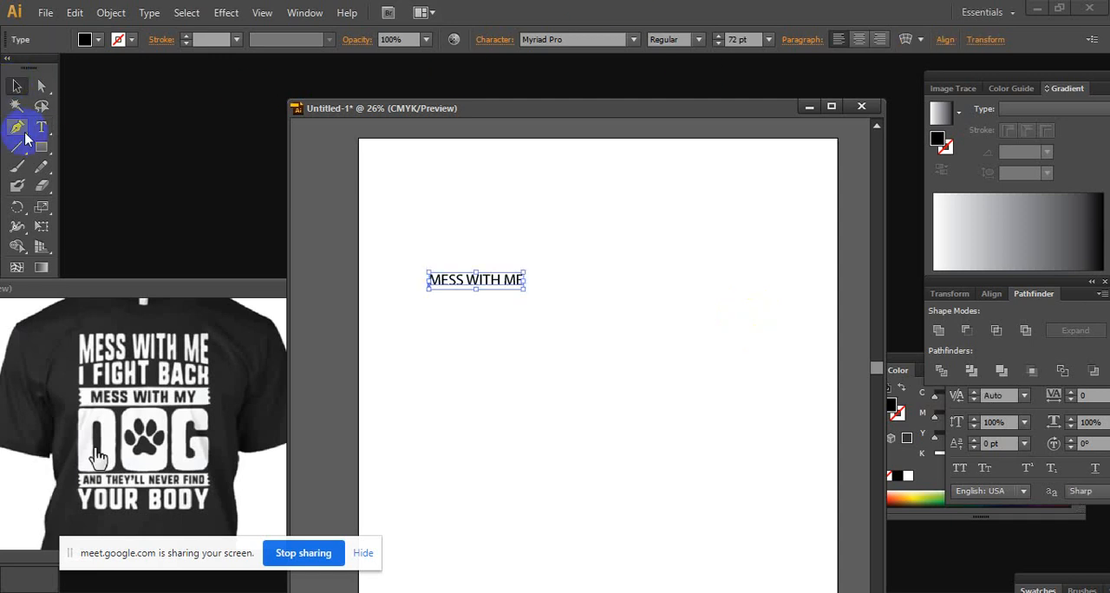
Add two separate text lines, I FIGHT BACK and MESS WITH MY, beneath the first line
{"action": "left_click", "coordinate": [40, 126]}
{"action": "left_click", "coordinate": [427, 343]}
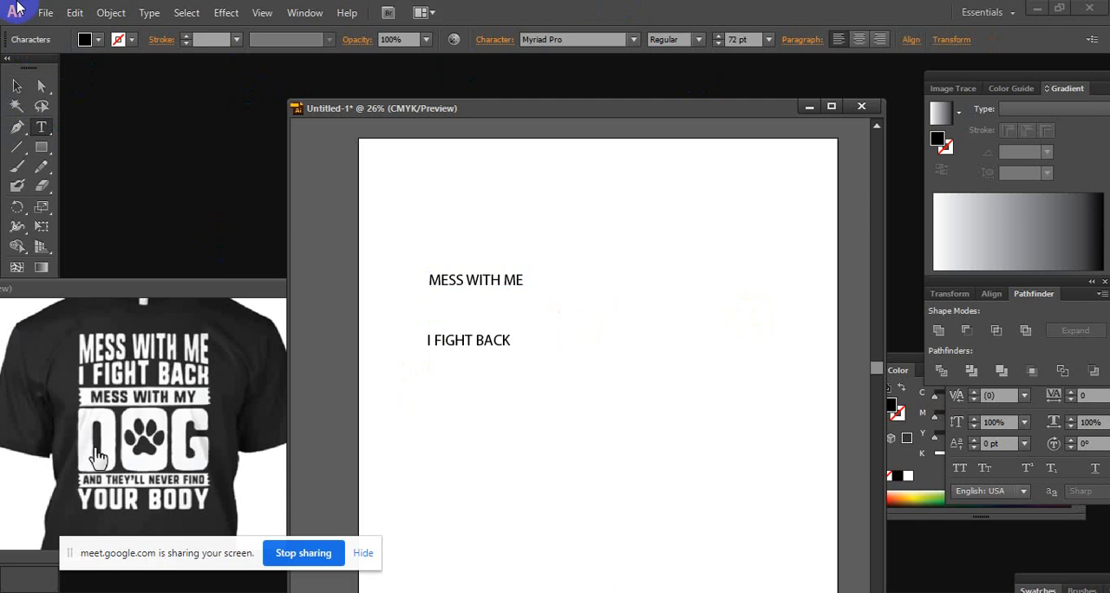
{"action": "left_click", "coordinate": [16, 87]}
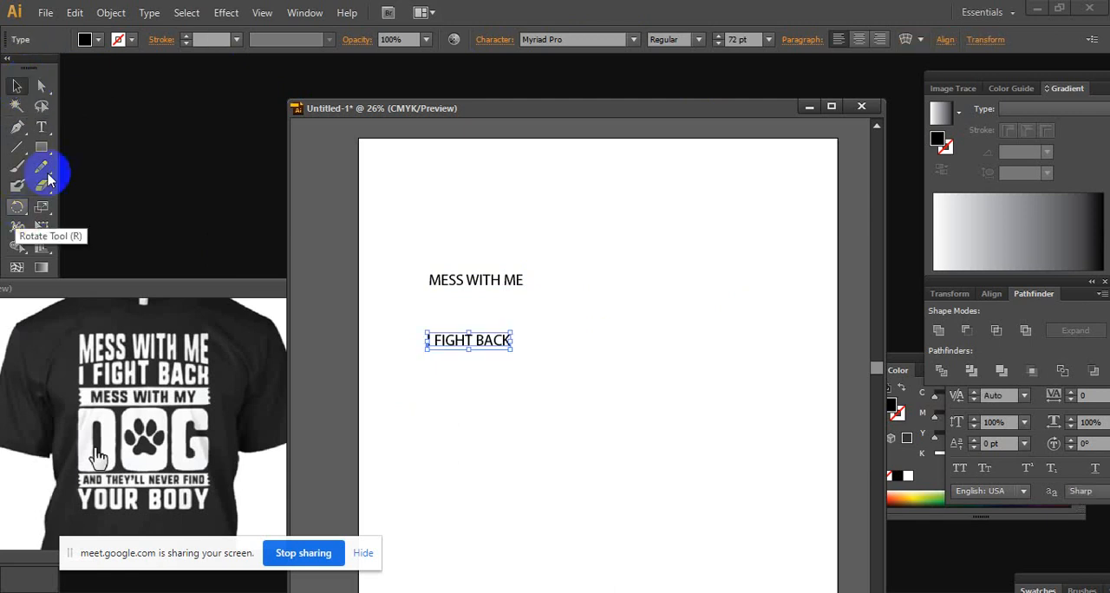
{"action": "left_click", "coordinate": [41, 127]}
{"action": "left_click", "coordinate": [448, 435]}
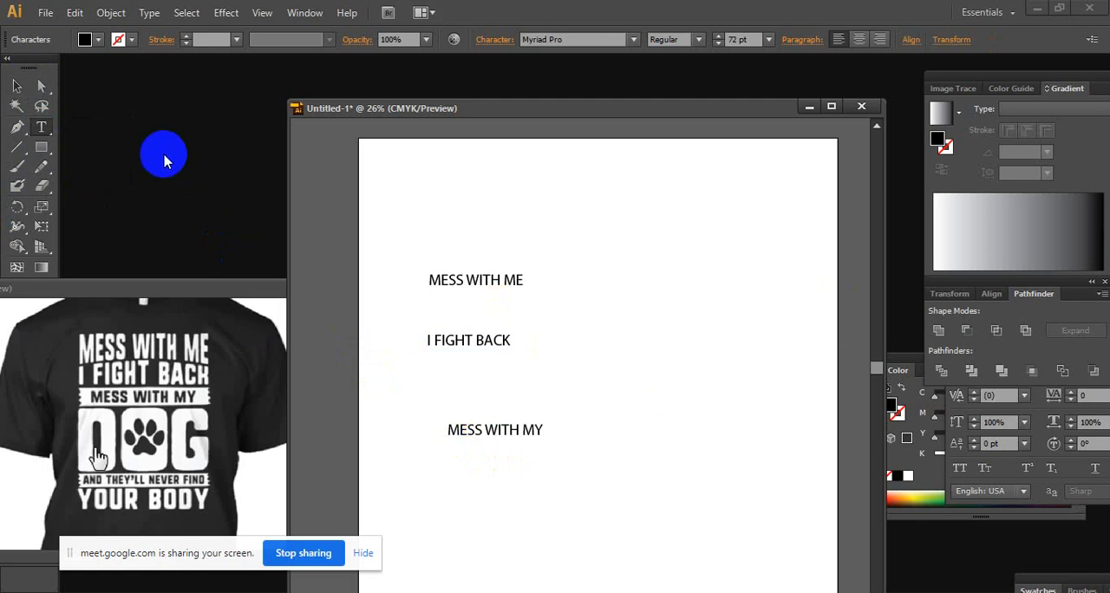
{"action": "left_click", "coordinate": [18, 86]}
Add the text lines AND THEY'LL NEVER FIND and YOUR BODY below the existing ones
{"action": "left_click", "coordinate": [41, 125]}
{"action": "left_click", "coordinate": [452, 479]}
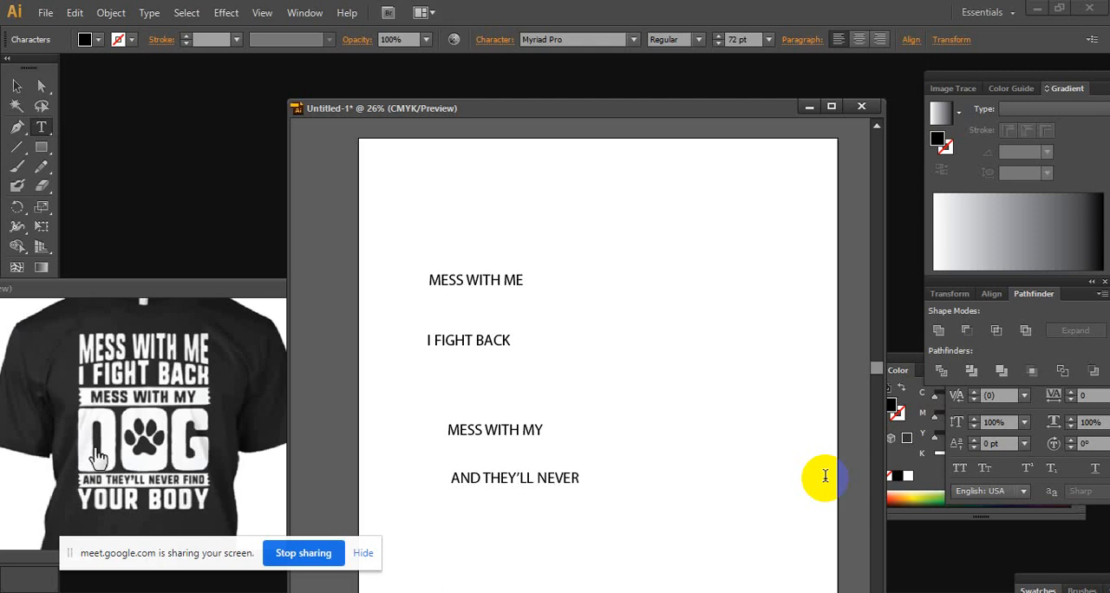
{"action": "type", "text": "D"}
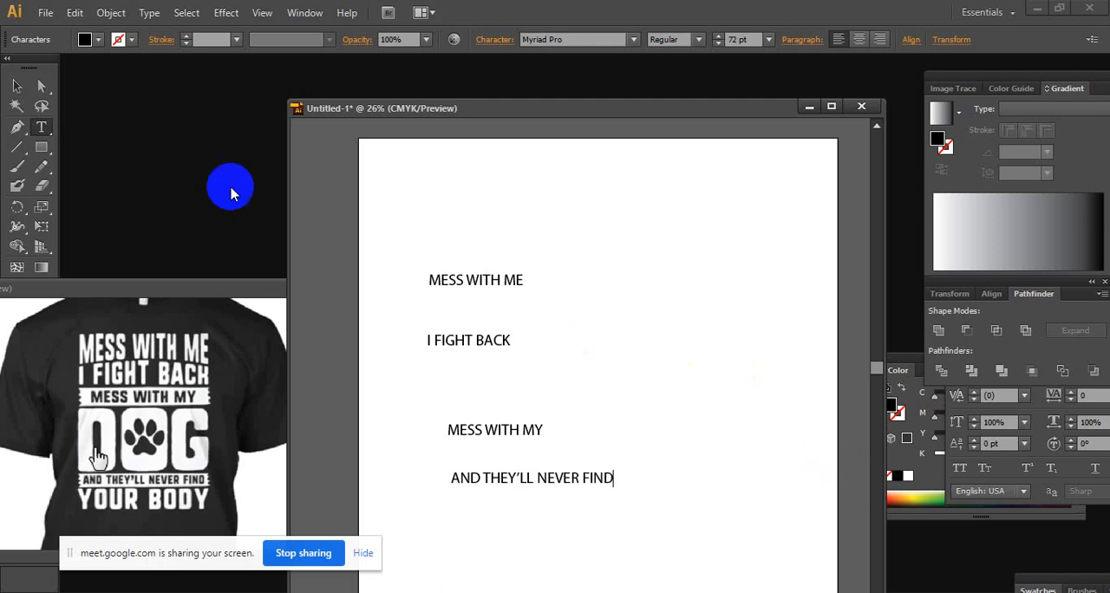
{"action": "left_click", "coordinate": [447, 528]}
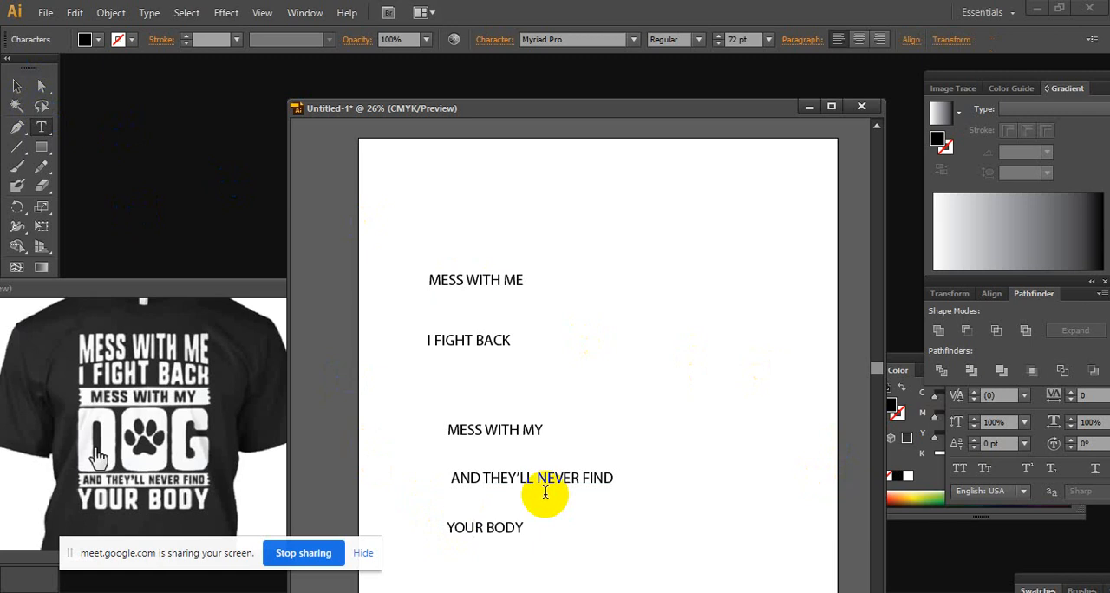
{"action": "left_click", "coordinate": [16, 86]}
Move all five text lines together off the artboard into the empty area on its left
{"action": "left_click", "coordinate": [645, 324]}
{"action": "scroll", "coordinate": [644, 331], "scroll_direction": "right", "scroll_amount": 2}
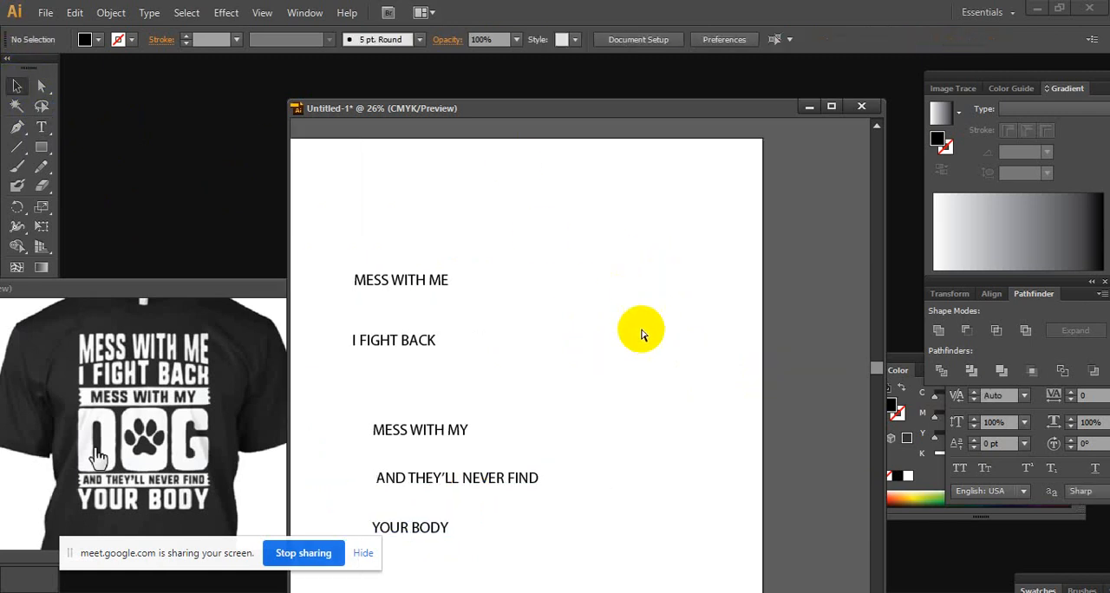
{"action": "left_click", "coordinate": [571, 362], "text": "ctrl+alt"}
{"action": "left_click_drag", "start_coordinate": [506, 382], "coordinate": [664, 366]}
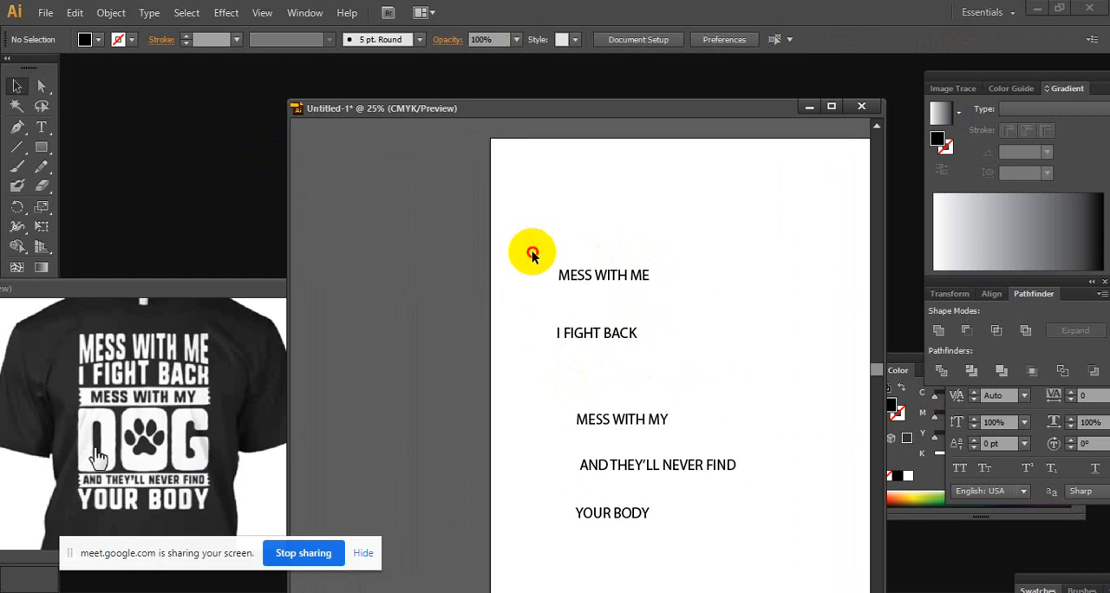
{"action": "left_click_drag", "start_coordinate": [532, 240], "coordinate": [776, 537]}
{"action": "left_click_drag", "start_coordinate": [630, 419], "coordinate": [450, 327]}
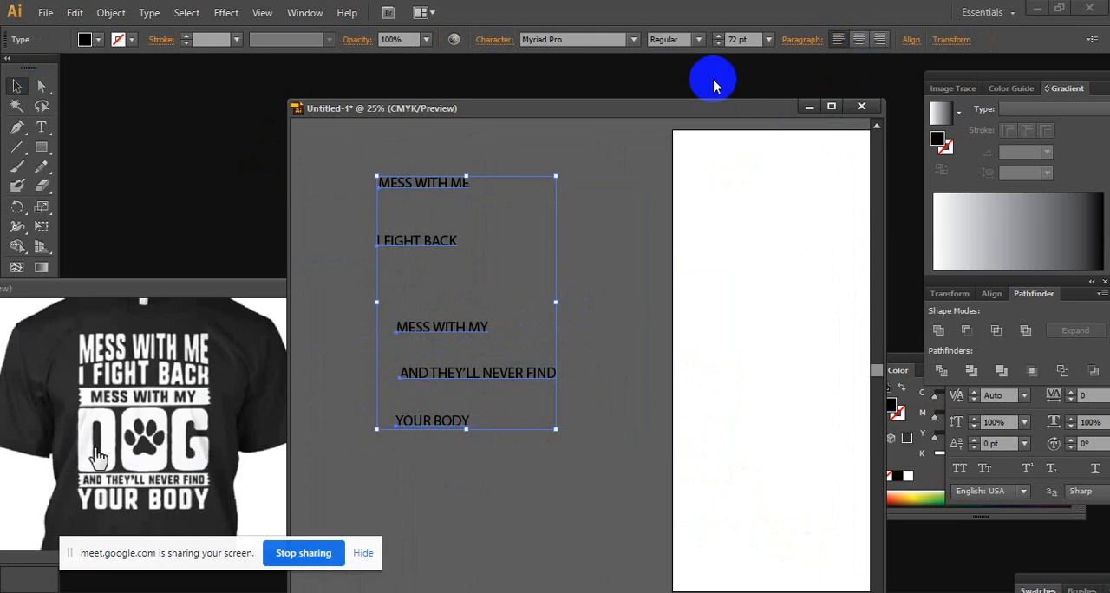
Align the five text lines to their left edges and deselect them
{"action": "left_click", "coordinate": [910, 40]}
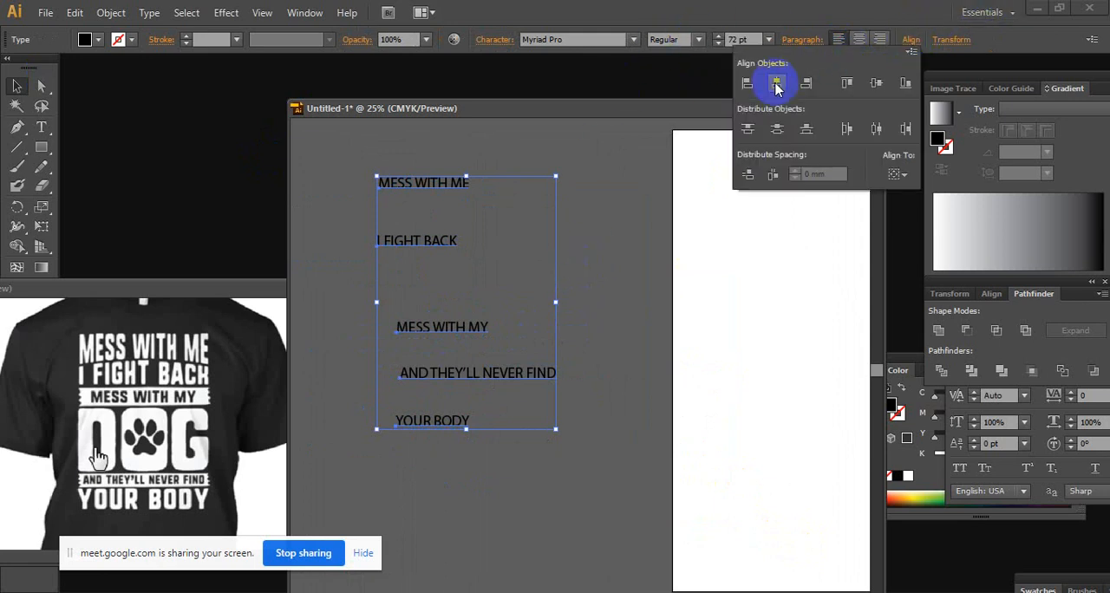
{"action": "left_click", "coordinate": [747, 81]}
{"action": "left_click", "coordinate": [583, 277]}
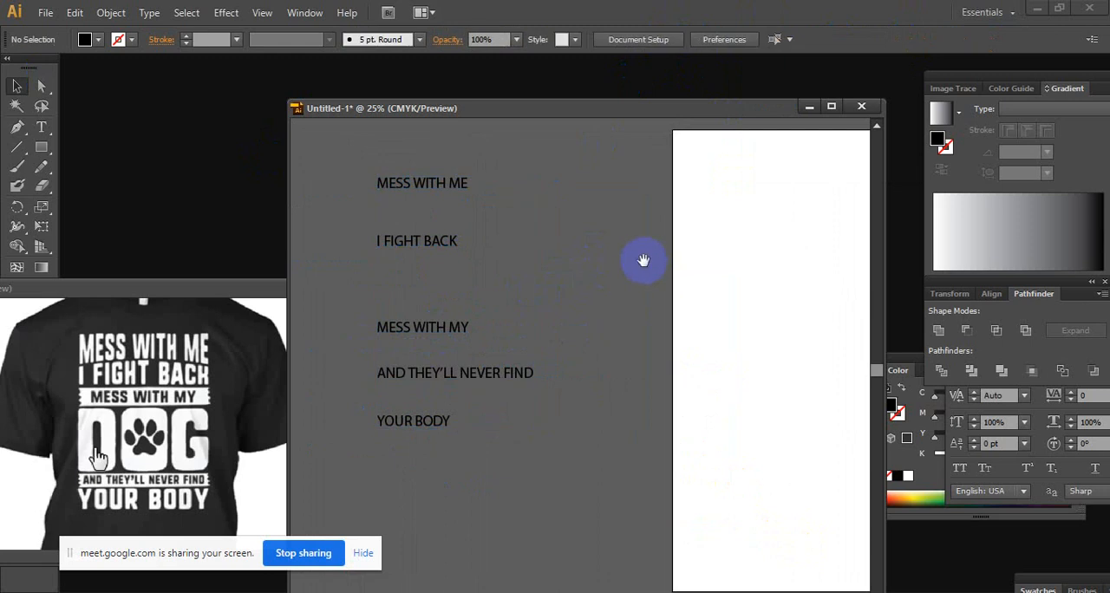
Move the MESS WITH ME line back onto the artboard, centred in its upper part
{"action": "mouse_move", "coordinate": [737, 219]}
{"action": "left_mouse_down"}
{"action": "mouse_move", "coordinate": [617, 270]}
{"action": "mouse_move", "coordinate": [745, 238]}
{"action": "left_mouse_up"}
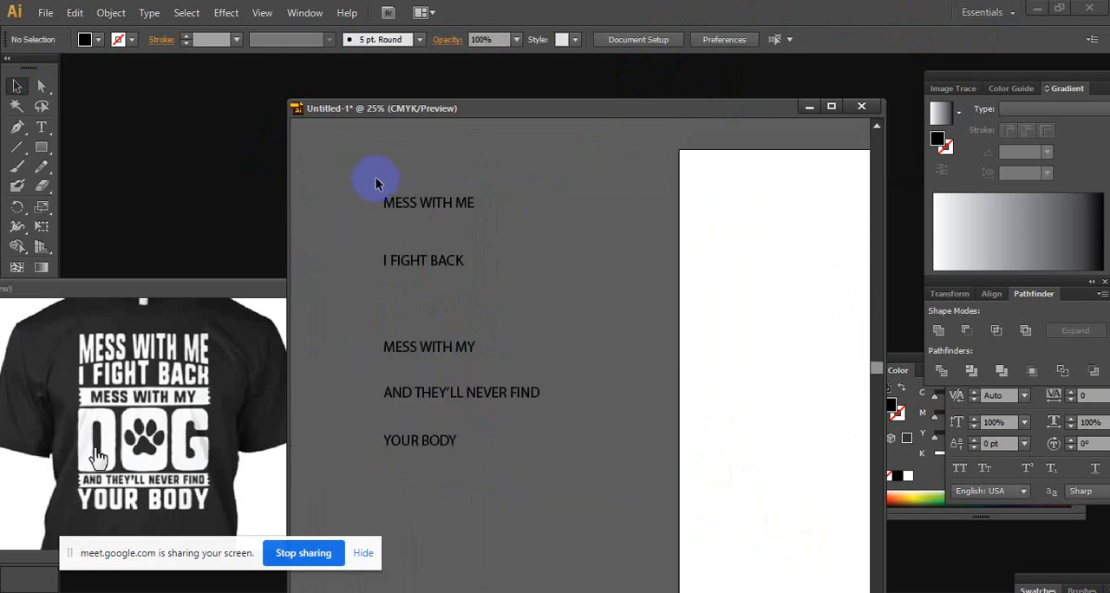
{"action": "left_click", "coordinate": [459, 205]}
{"action": "left_click_drag", "start_coordinate": [482, 200], "coordinate": [796, 275]}
{"action": "left_click_drag", "start_coordinate": [676, 275], "coordinate": [361, 278]}
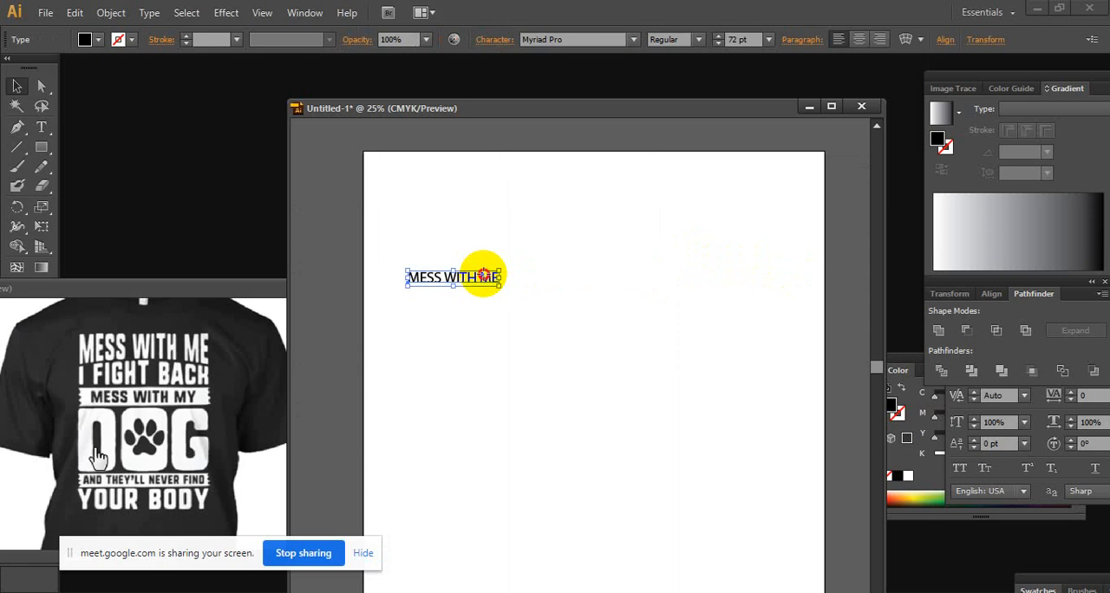
{"action": "left_click_drag", "start_coordinate": [483, 276], "coordinate": [578, 276]}
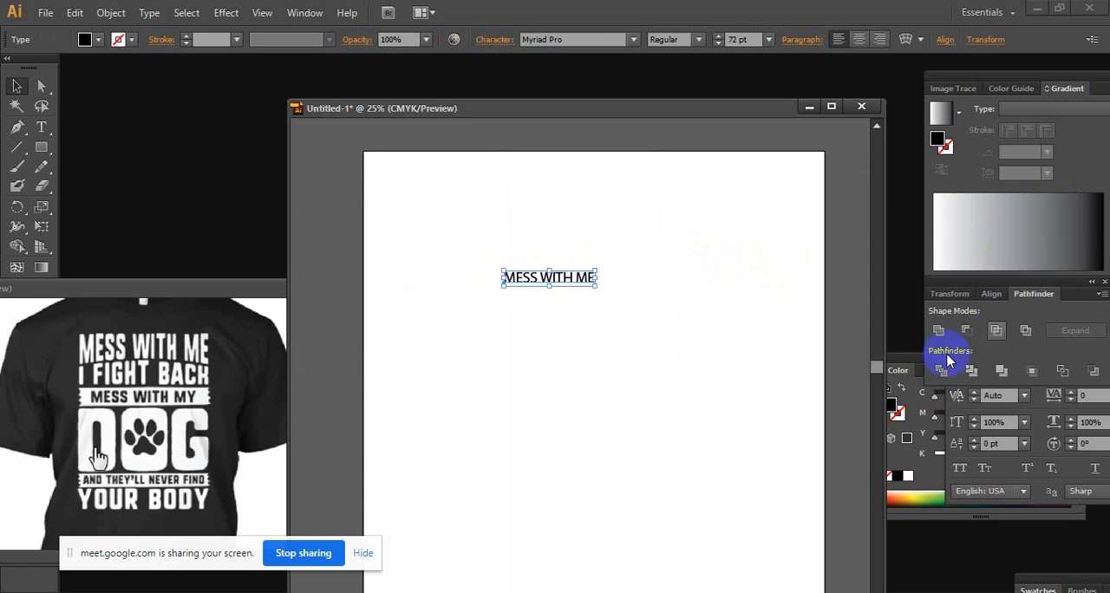
Try other font families on the MESS WITH ME text, such as Nirmala UI and Orator Std
{"action": "left_click", "coordinate": [1040, 413]}
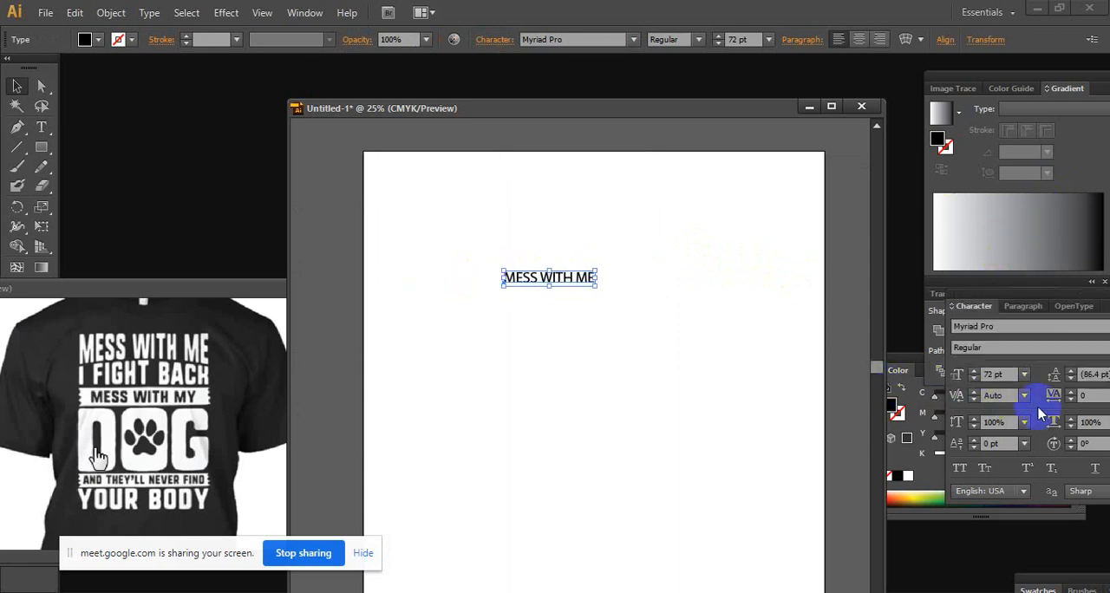
{"action": "left_click", "coordinate": [1012, 331]}
{"action": "scroll", "coordinate": [1012, 334], "scroll_direction": "down", "scroll_amount": 3}
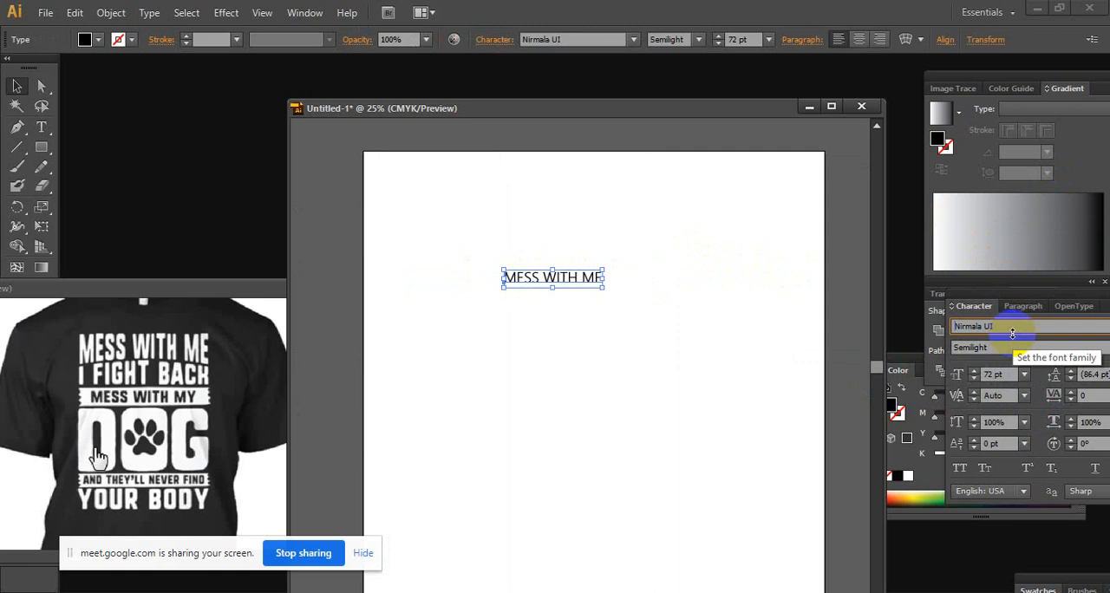
{"action": "scroll", "coordinate": [1012, 334], "scroll_direction": "up", "scroll_amount": 1}
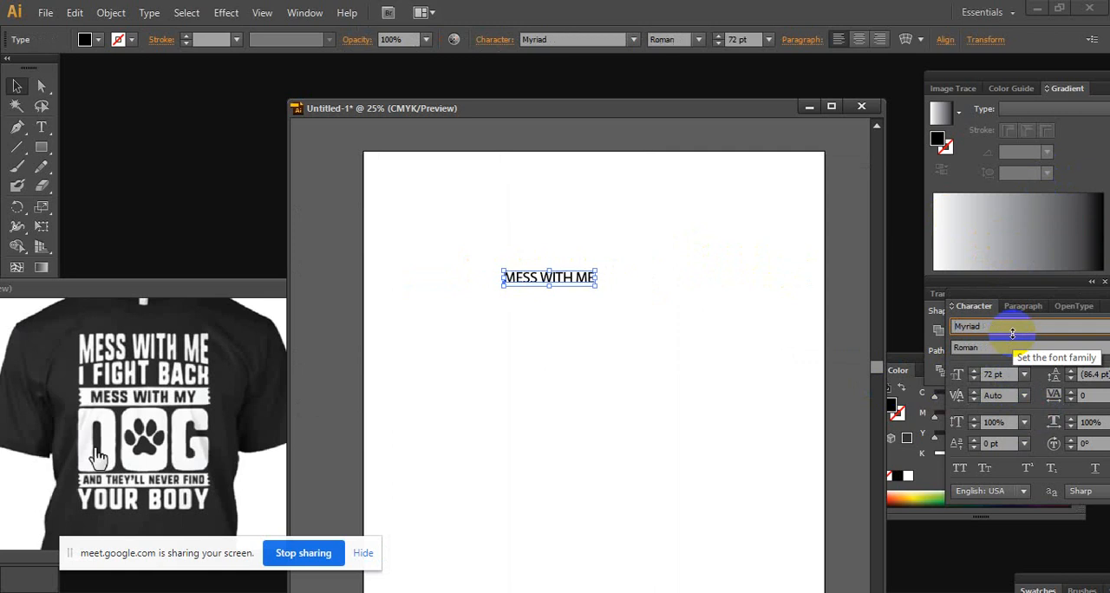
{"action": "scroll", "coordinate": [1012, 334], "scroll_direction": "up", "scroll_amount": 1}
{"action": "scroll", "coordinate": [1012, 334], "scroll_direction": "down", "scroll_amount": 2}
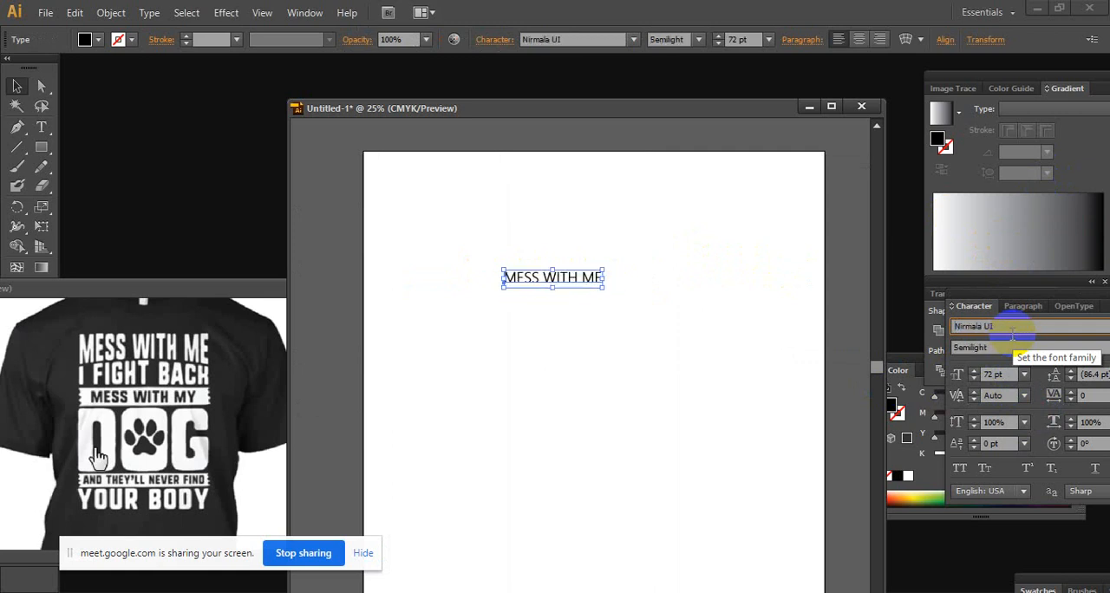
{"action": "scroll", "coordinate": [1012, 334], "scroll_direction": "down", "scroll_amount": 2}
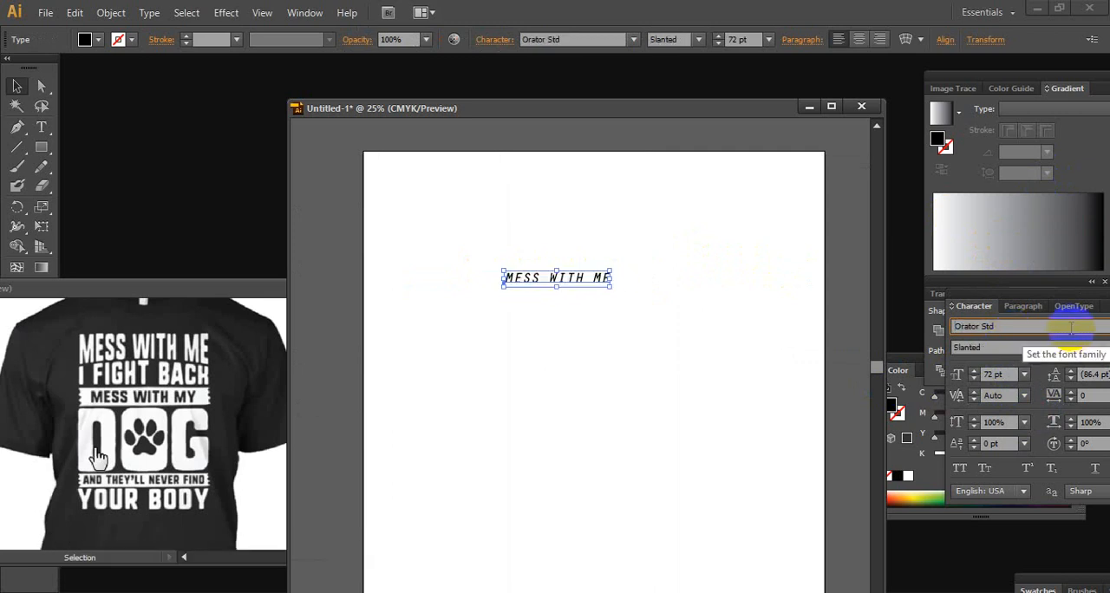
Set the MESS WITH ME text to BMW Helvetica 75 Bold and stretch it vertically to about 122.6 pt
{"action": "left_click_drag", "start_coordinate": [1035, 295], "coordinate": [989, 292]}
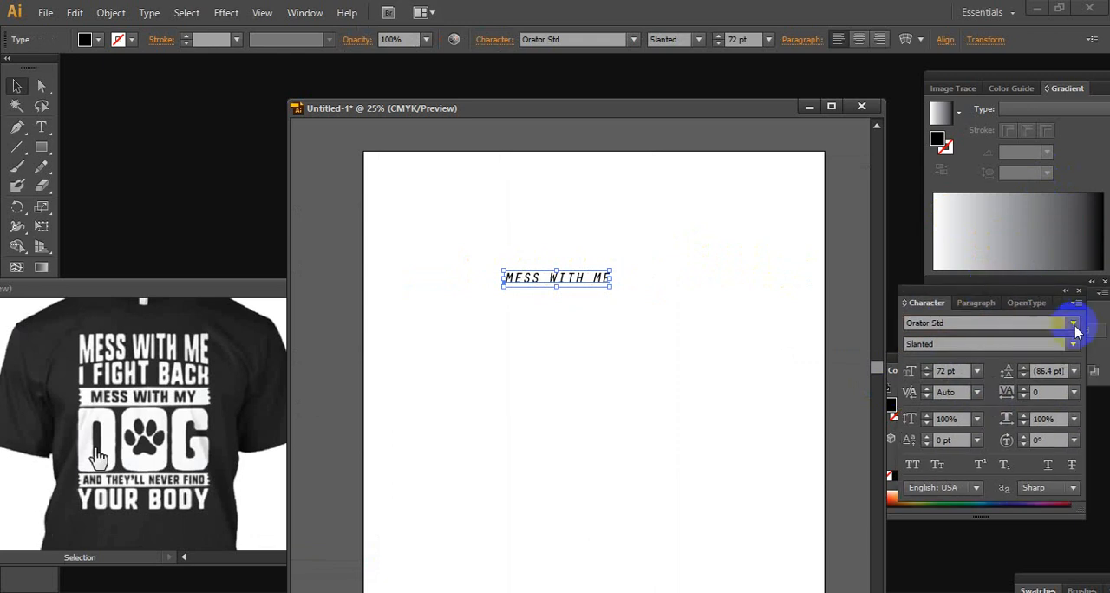
{"action": "left_click", "coordinate": [1074, 326]}
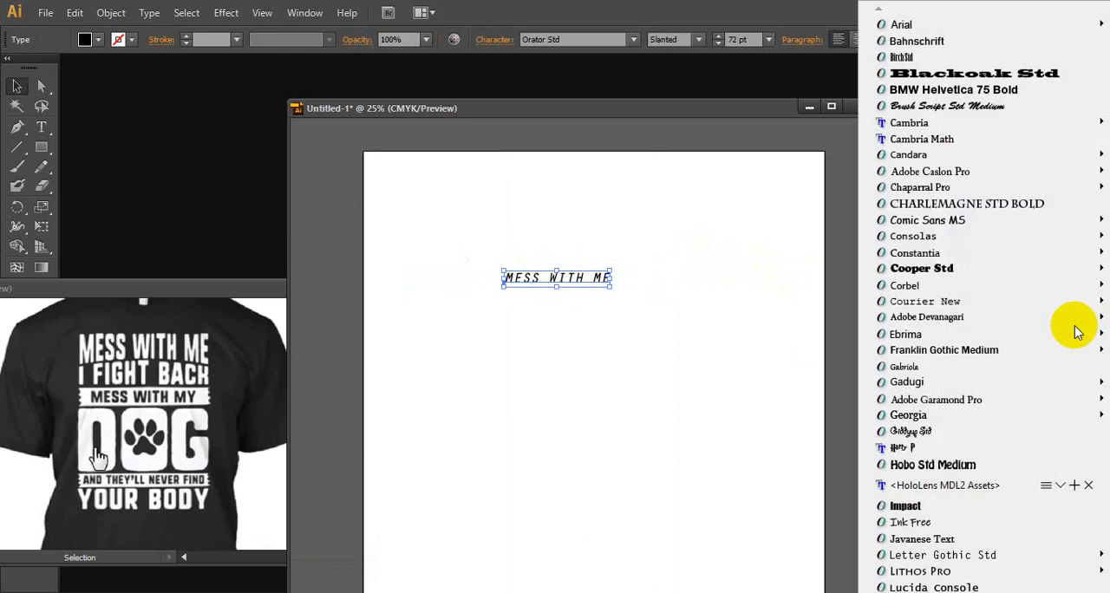
{"action": "left_click", "coordinate": [1028, 91]}
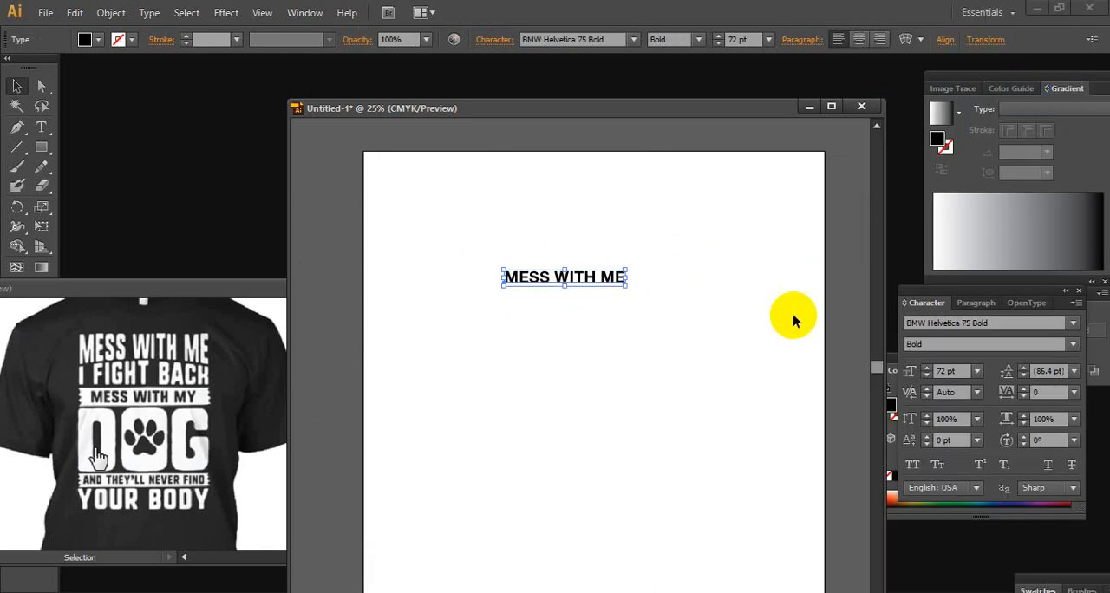
{"action": "left_click_drag", "start_coordinate": [564, 287], "coordinate": [564, 297]}
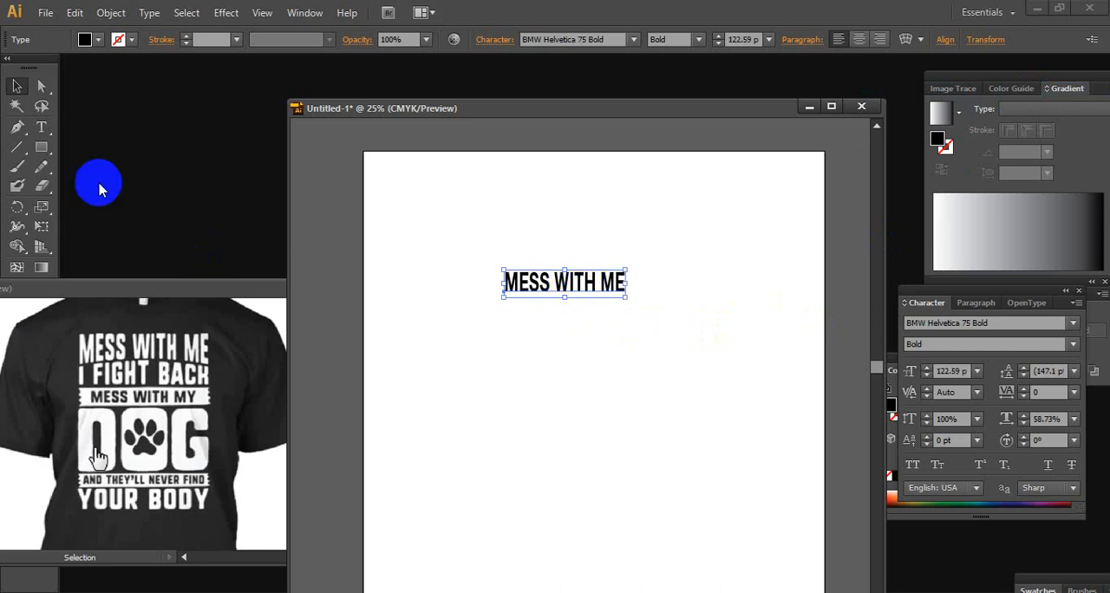
Examine the available font families for an alternative typeface for the MESS WITH ME text
{"action": "left_click", "coordinate": [40, 126]}
{"action": "left_click", "coordinate": [508, 280]}
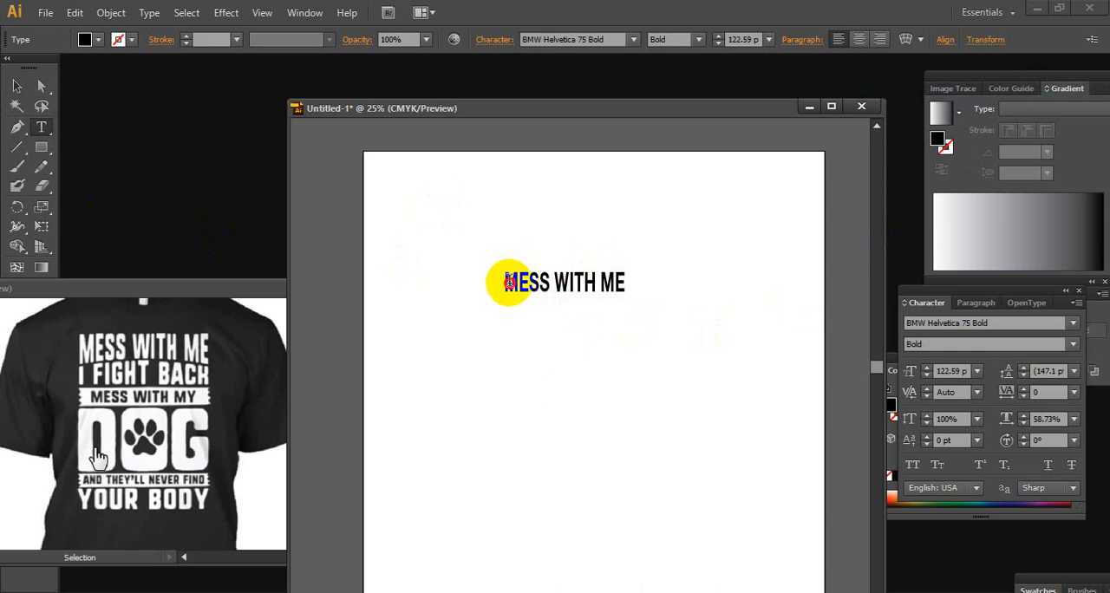
{"action": "left_click_drag", "start_coordinate": [508, 282], "coordinate": [716, 280]}
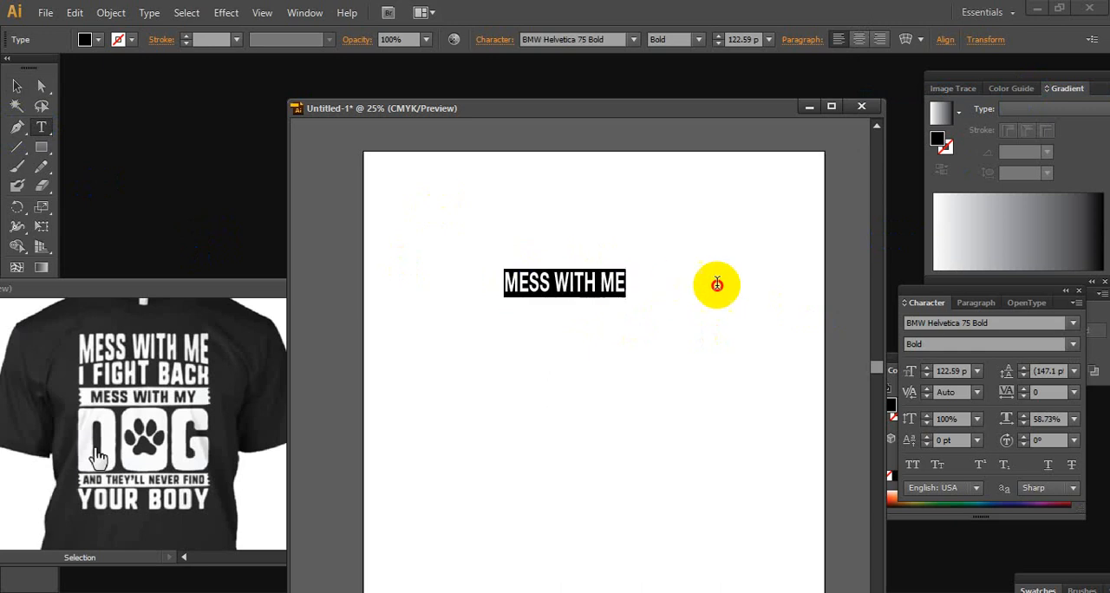
{"action": "left_click", "coordinate": [1073, 323]}
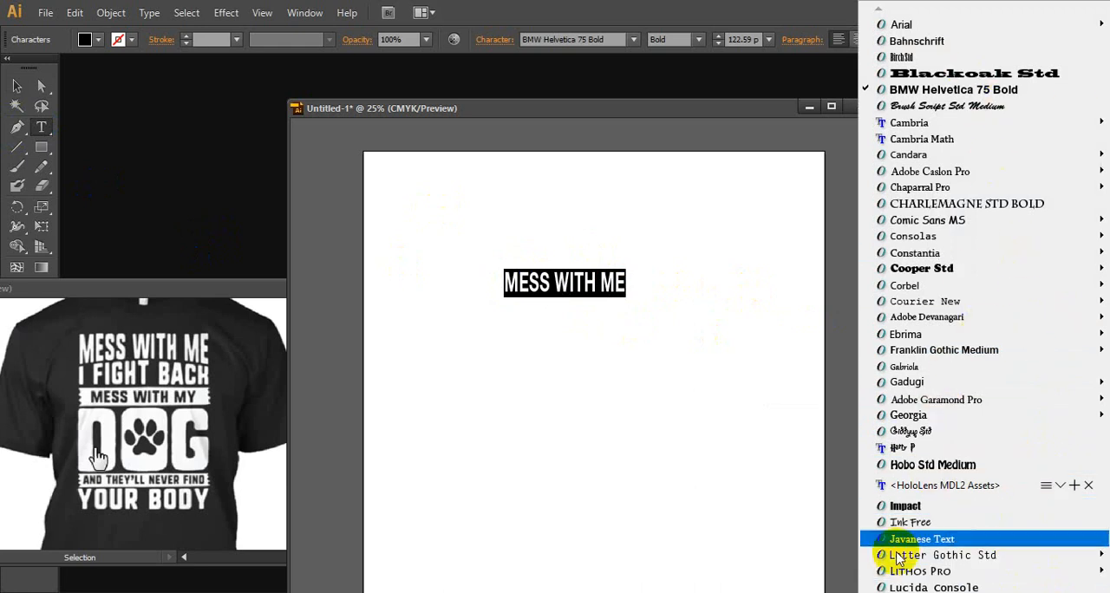
{"action": "mouse_move", "coordinate": [877, 591]}
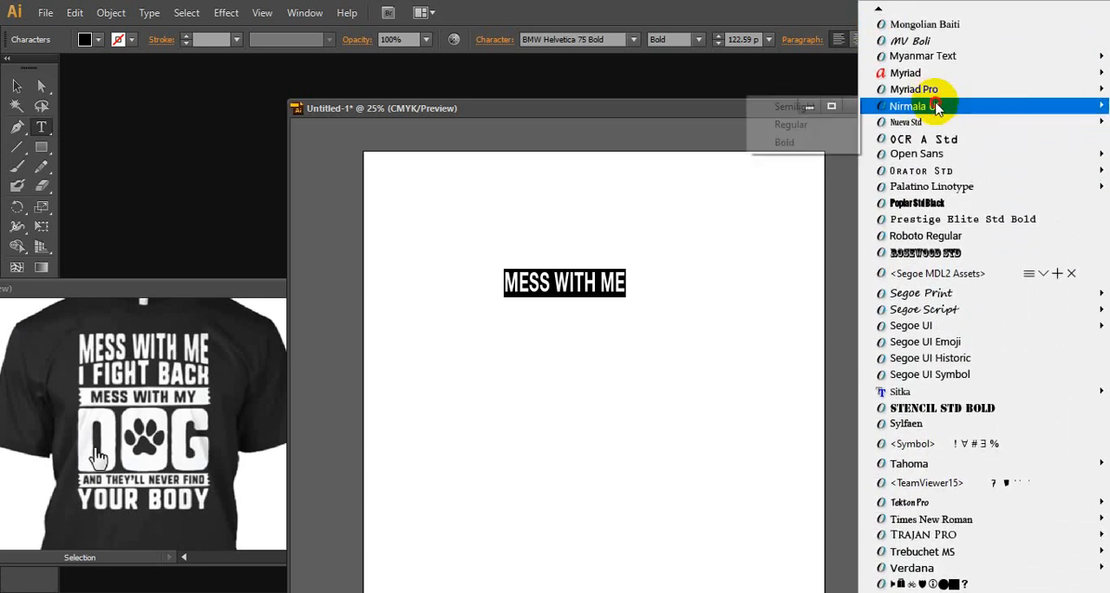
{"action": "mouse_move", "coordinate": [936, 105]}
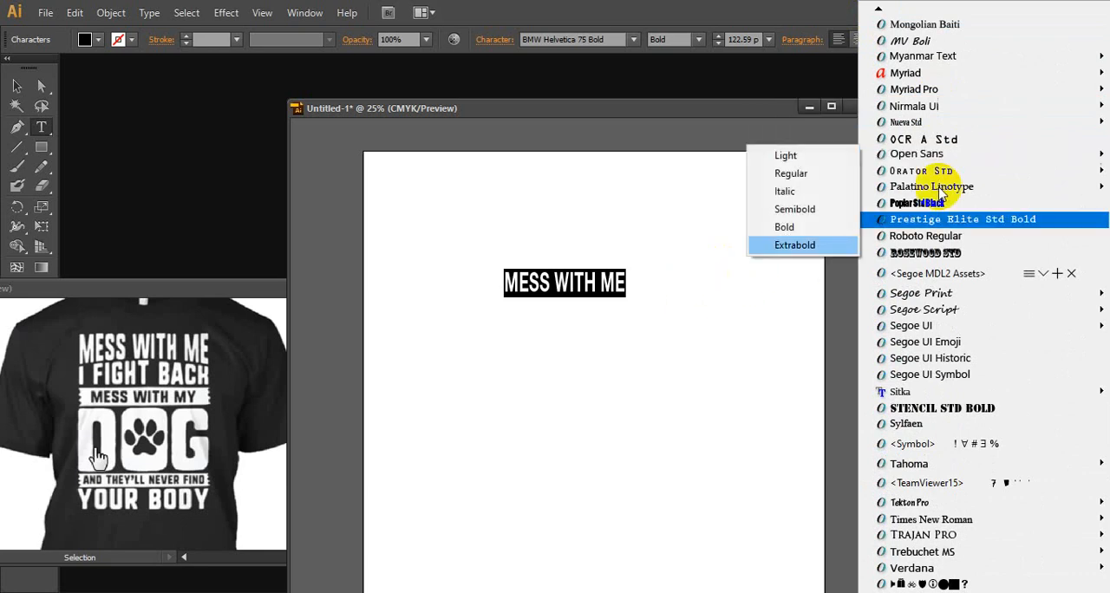
{"action": "left_click", "coordinate": [607, 284]}
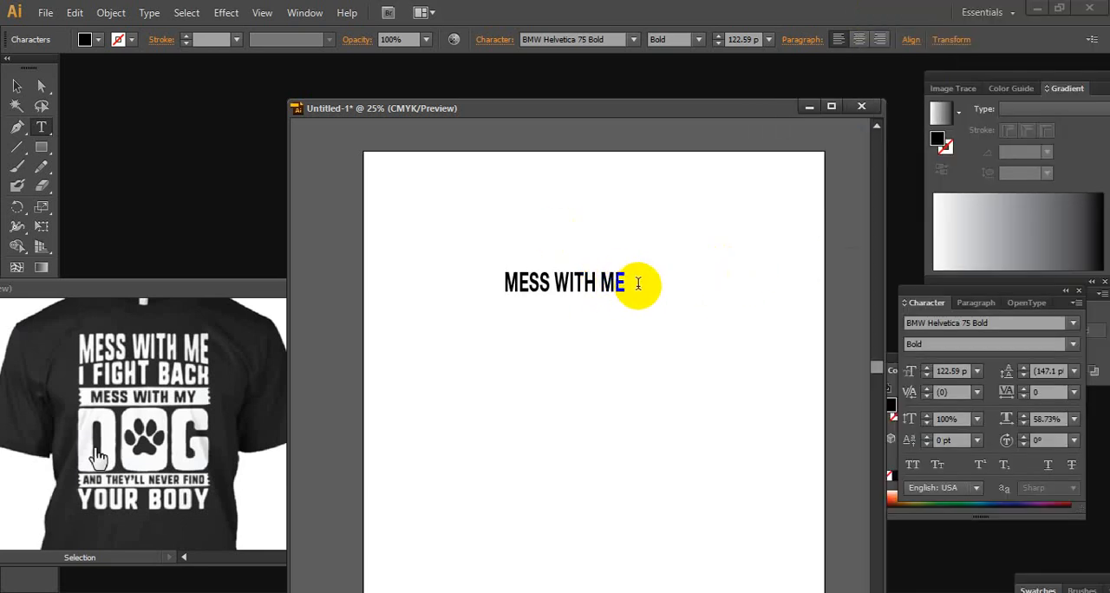
{"action": "left_click_drag", "start_coordinate": [630, 284], "coordinate": [469, 291]}
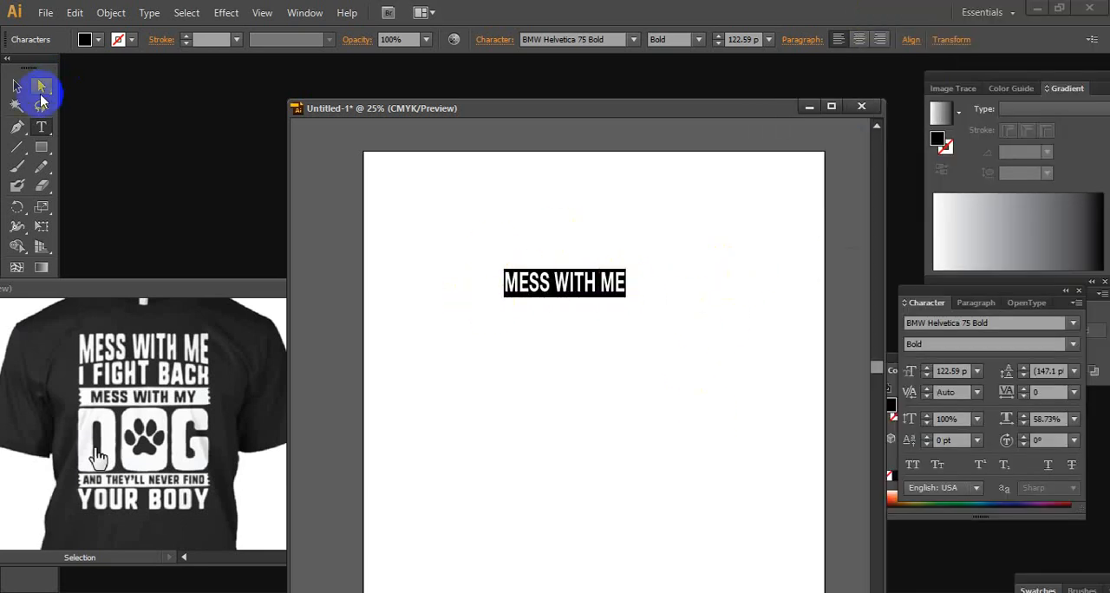
{"action": "left_click", "coordinate": [16, 85]}
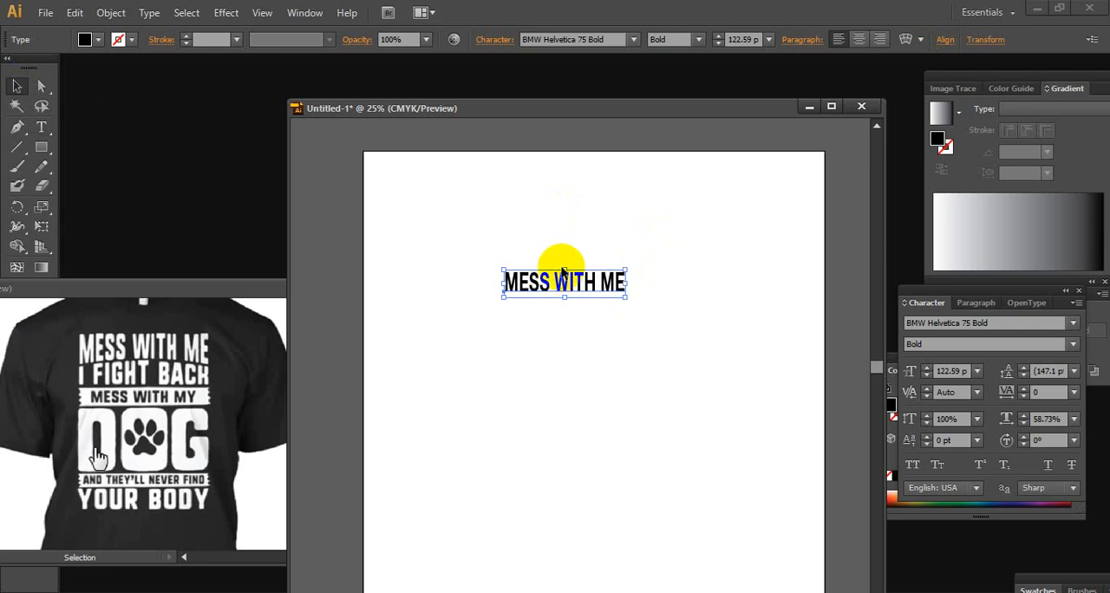
Stretch the MESS WITH ME text vertically to a font size of about 155.1 pt and deselect it
{"action": "left_click_drag", "start_coordinate": [564, 268], "coordinate": [564, 261]}
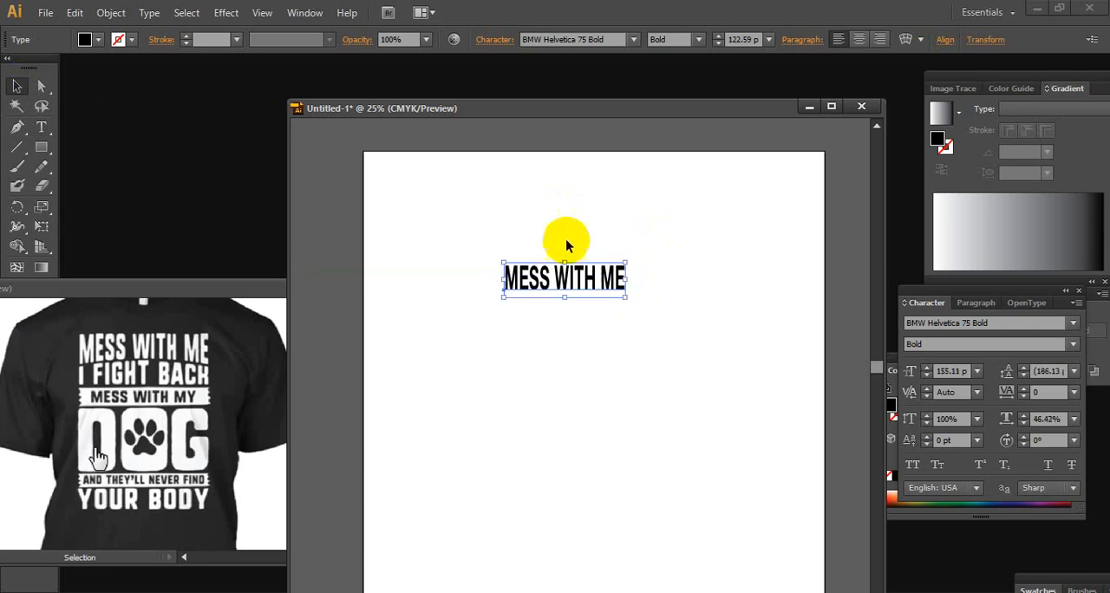
{"action": "left_click", "coordinate": [17, 89]}
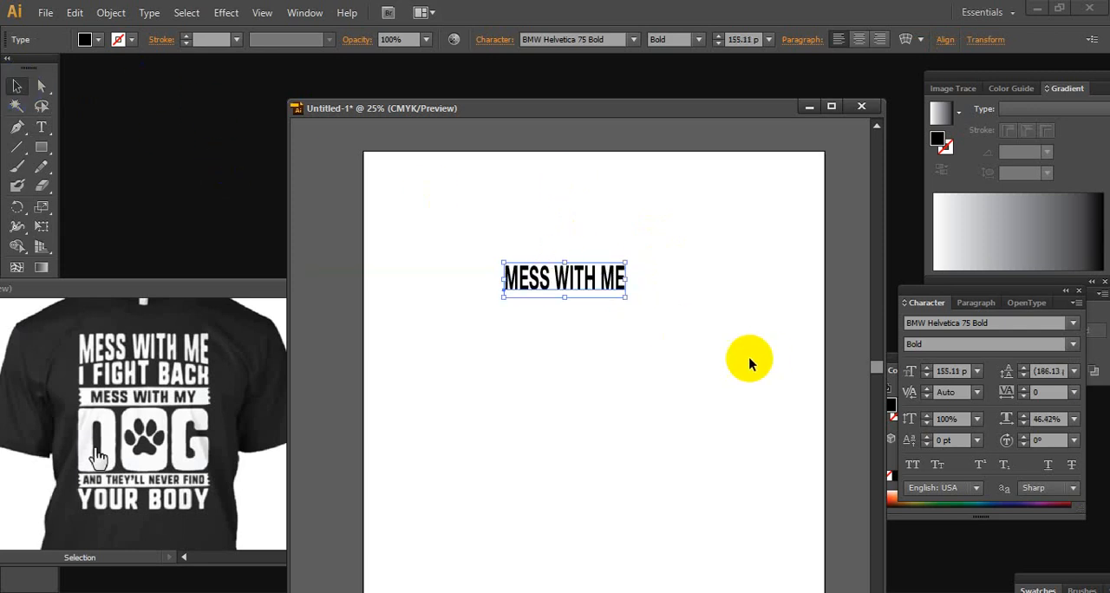
{"action": "left_click", "coordinate": [643, 333]}
Start an envelope warp on the MESS WITH ME text and preview the Arc style with 46% bend and 4% horizontal distortion
{"action": "left_click", "coordinate": [569, 297], "text": "ctrl"}
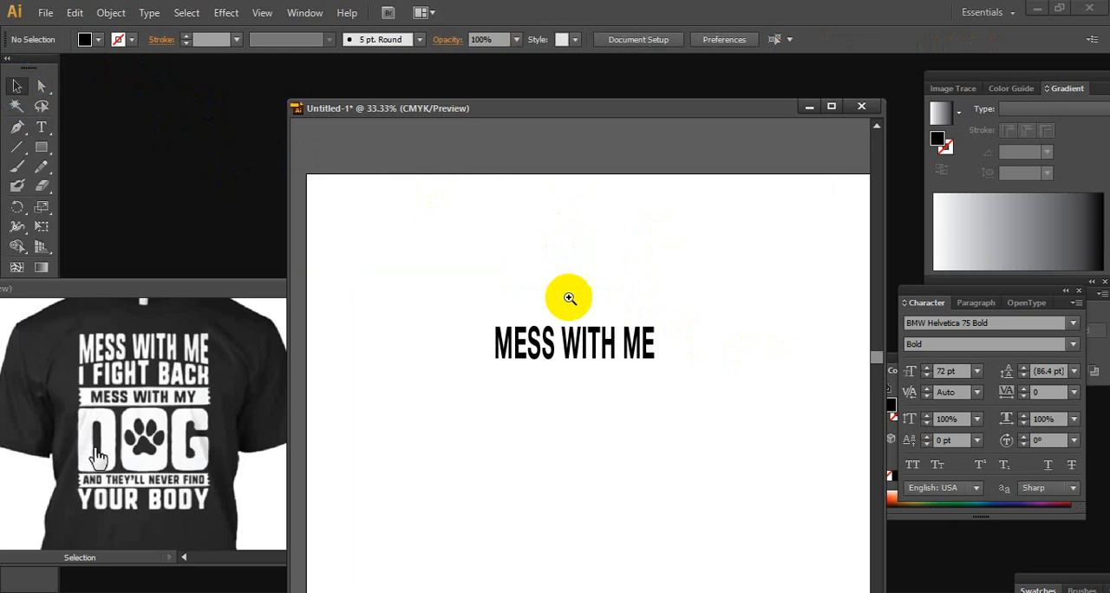
{"action": "left_click", "coordinate": [596, 323], "text": "ctrl"}
{"action": "left_click", "coordinate": [597, 323], "text": "ctrl"}
{"action": "left_click_drag", "start_coordinate": [544, 390], "coordinate": [649, 268]}
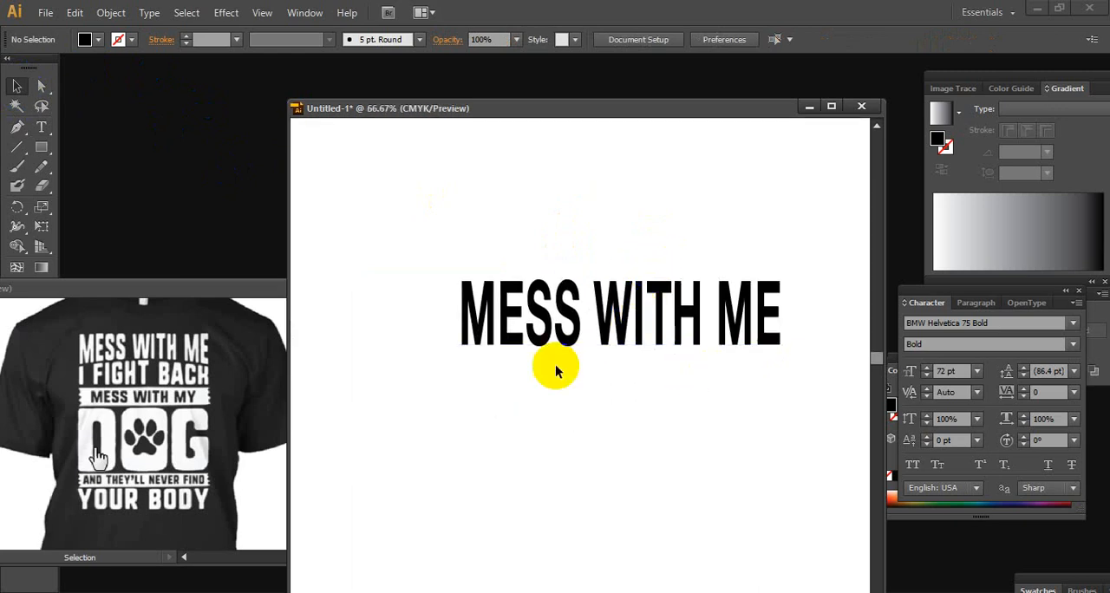
{"action": "left_click", "coordinate": [598, 316]}
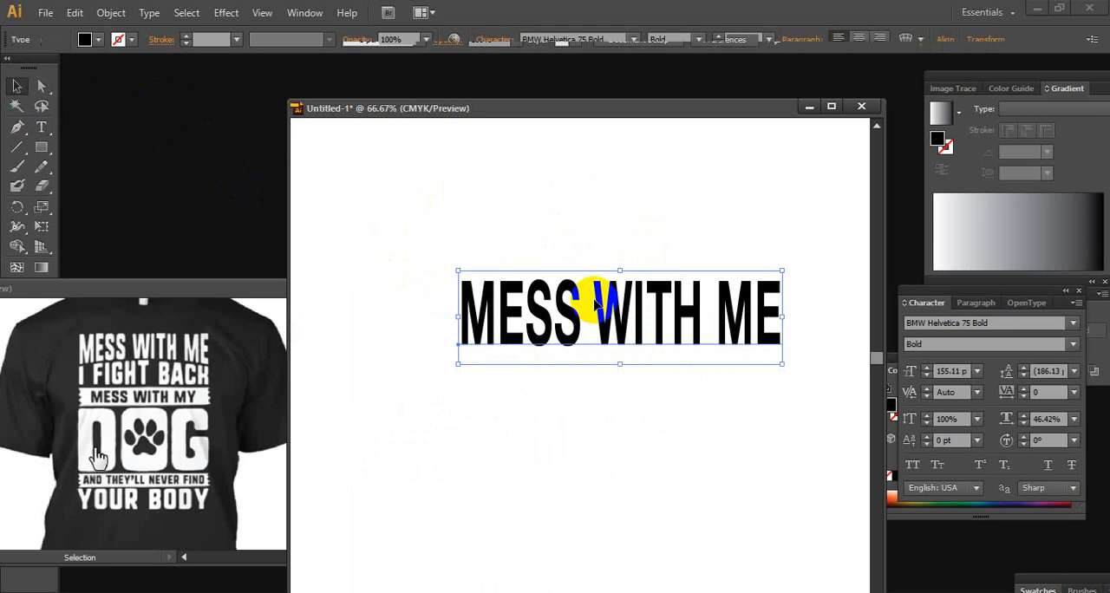
{"action": "right_click", "coordinate": [606, 304]}
{"action": "left_click", "coordinate": [802, 165]}
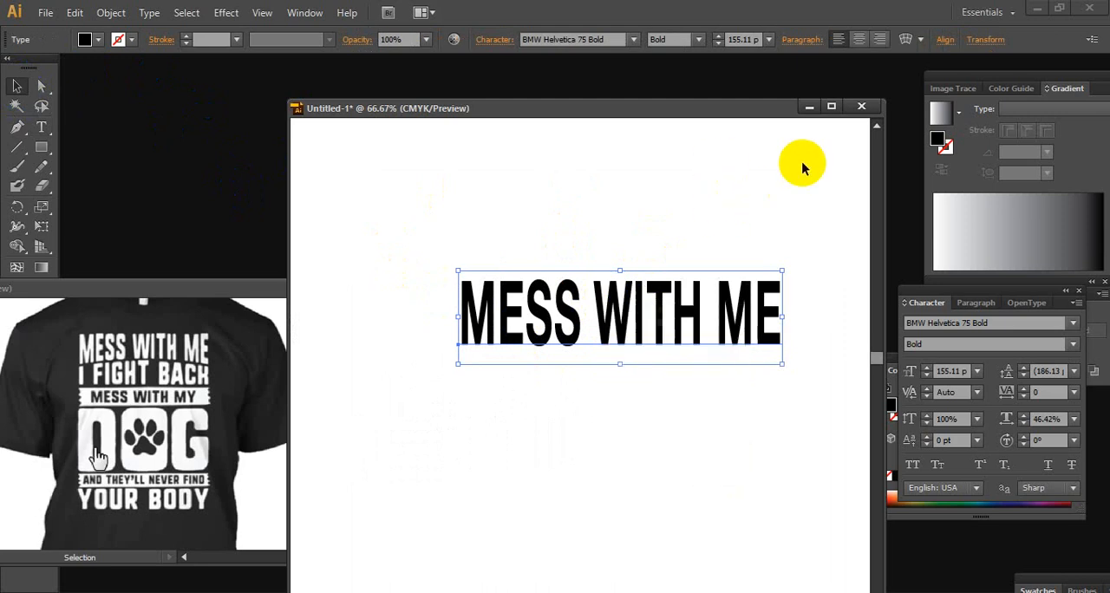
{"action": "left_click", "coordinate": [802, 165]}
{"action": "left_click", "coordinate": [668, 284]}
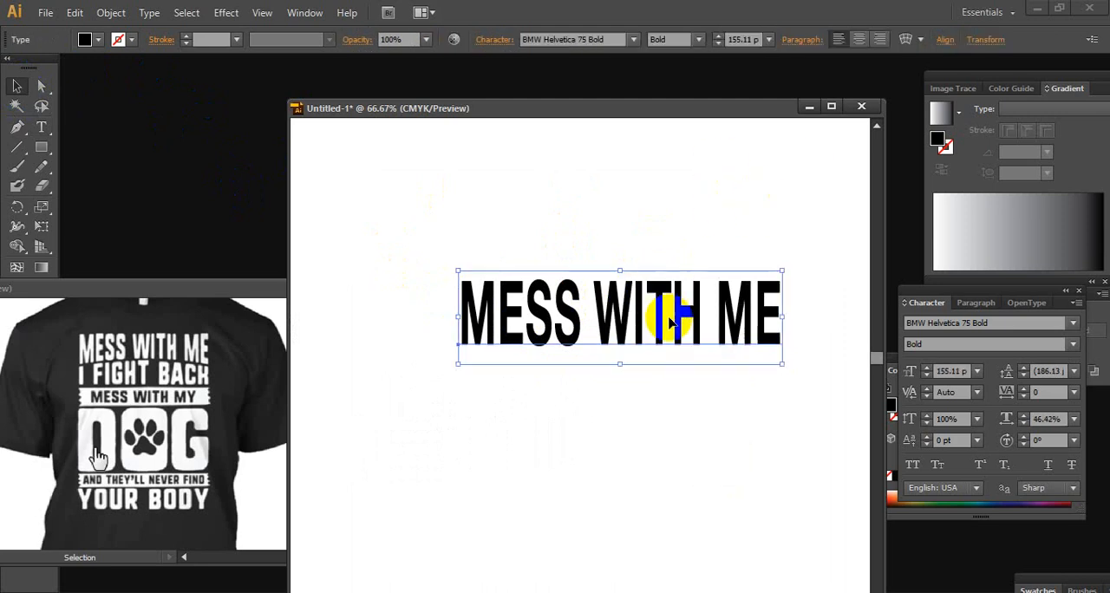
{"action": "left_click", "coordinate": [905, 40]}
{"action": "left_click_drag", "start_coordinate": [513, 179], "coordinate": [919, 194]}
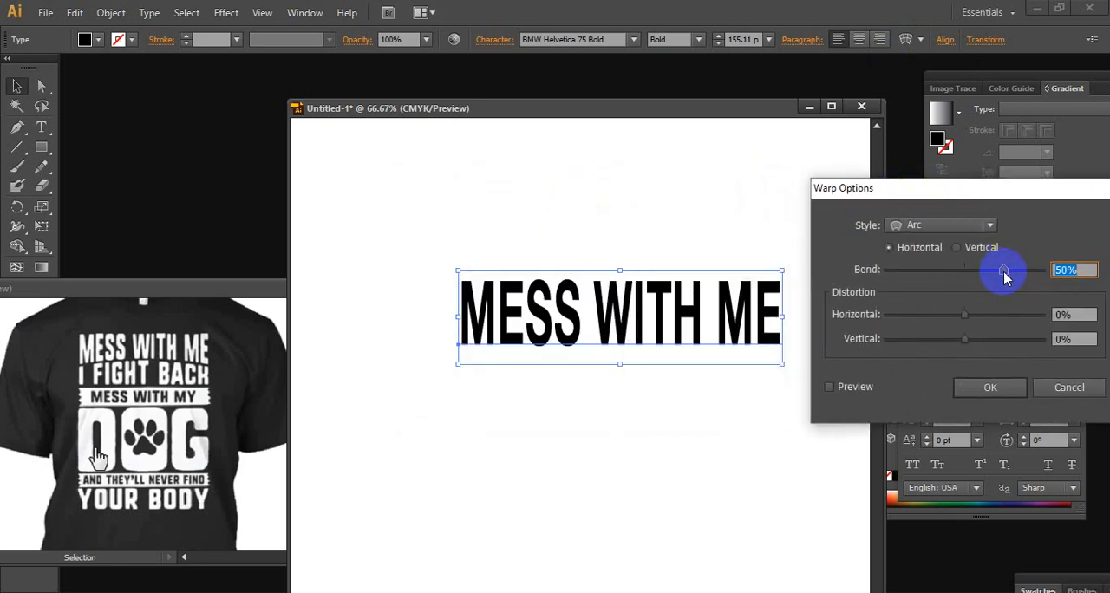
{"action": "mouse_move", "coordinate": [1006, 276]}
{"action": "left_mouse_down"}
{"action": "mouse_move", "coordinate": [936, 282]}
{"action": "mouse_move", "coordinate": [1001, 272]}
{"action": "left_mouse_up"}
{"action": "mouse_move", "coordinate": [964, 314]}
{"action": "left_mouse_down"}
{"action": "mouse_move", "coordinate": [931, 314]}
{"action": "mouse_move", "coordinate": [967, 314]}
{"action": "left_mouse_up"}
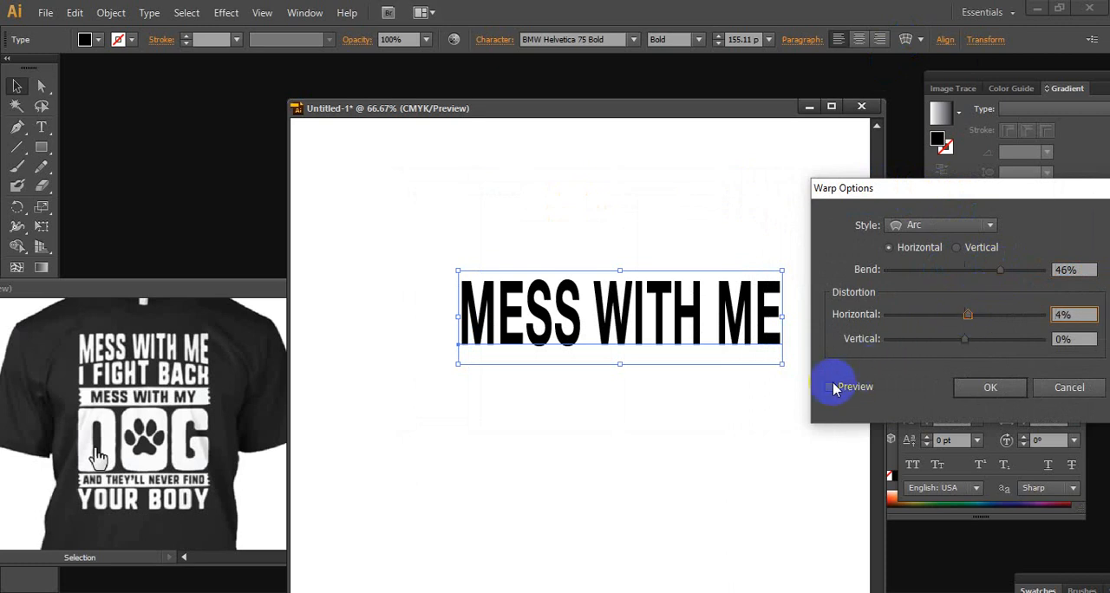
{"action": "left_click", "coordinate": [830, 387]}
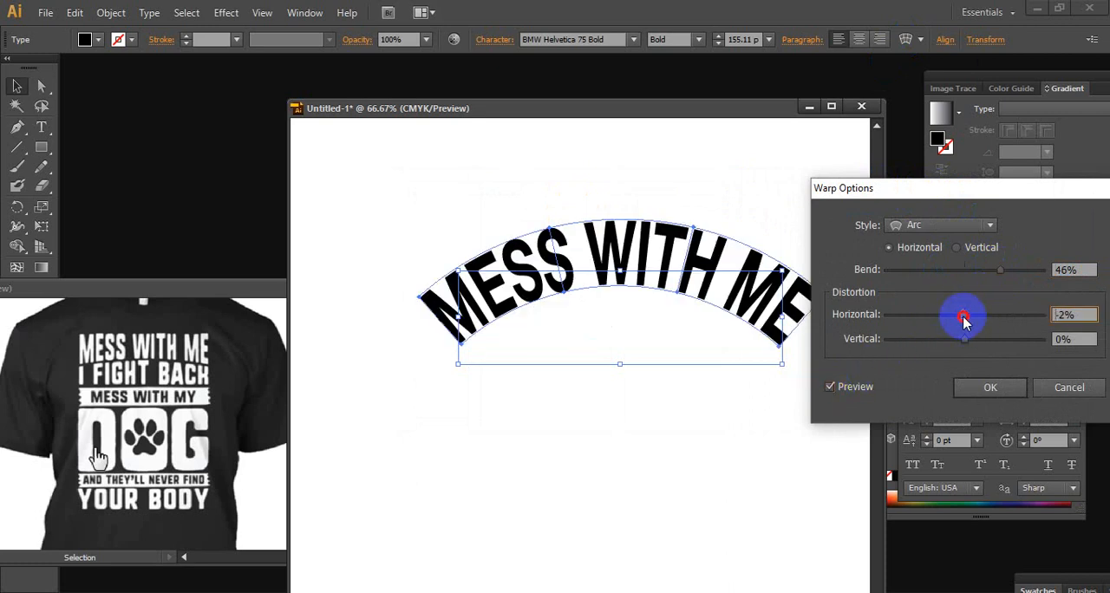
Warp the MESS WITH ME text with the Arc Lower style at -13% bend and 1% horizontal distortion
{"action": "left_click_drag", "start_coordinate": [967, 319], "coordinate": [968, 316]}
{"action": "mouse_move", "coordinate": [971, 271]}
{"action": "left_mouse_down"}
{"action": "mouse_move", "coordinate": [1000, 270]}
{"action": "mouse_move", "coordinate": [968, 279]}
{"action": "left_mouse_up"}
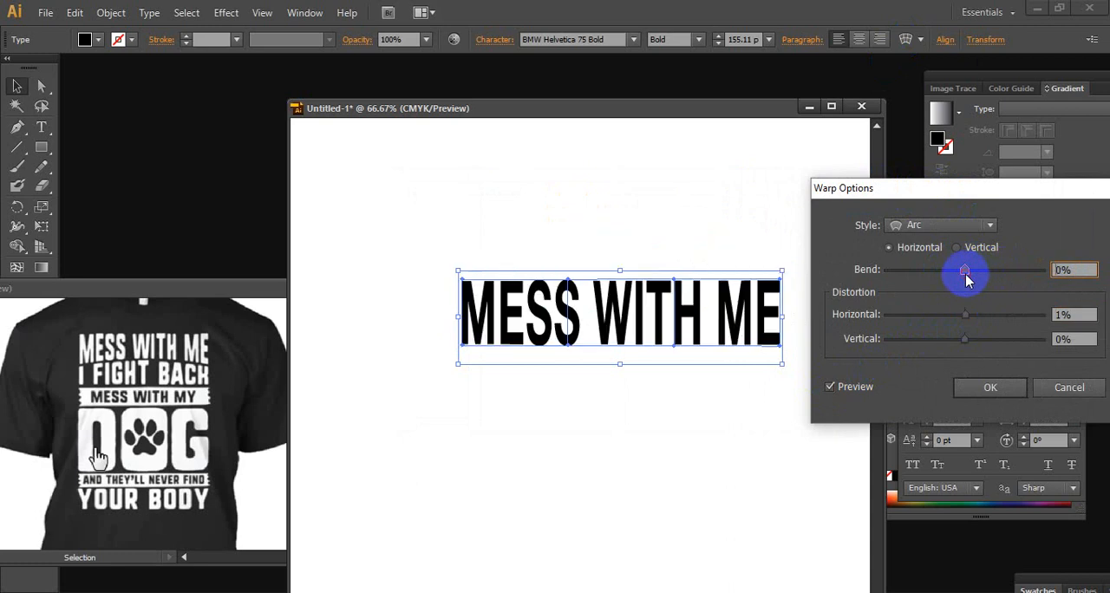
{"action": "left_click", "coordinate": [966, 227]}
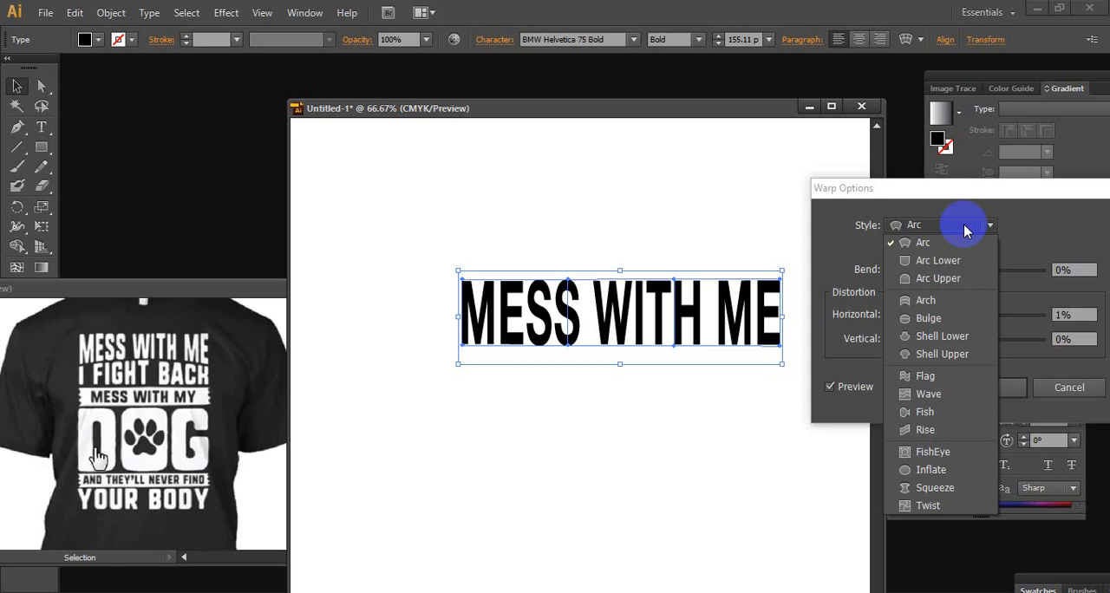
{"action": "left_click", "coordinate": [959, 261]}
{"action": "mouse_move", "coordinate": [966, 275]}
{"action": "left_mouse_down"}
{"action": "mouse_move", "coordinate": [1006, 271]}
{"action": "mouse_move", "coordinate": [951, 277]}
{"action": "left_mouse_up"}
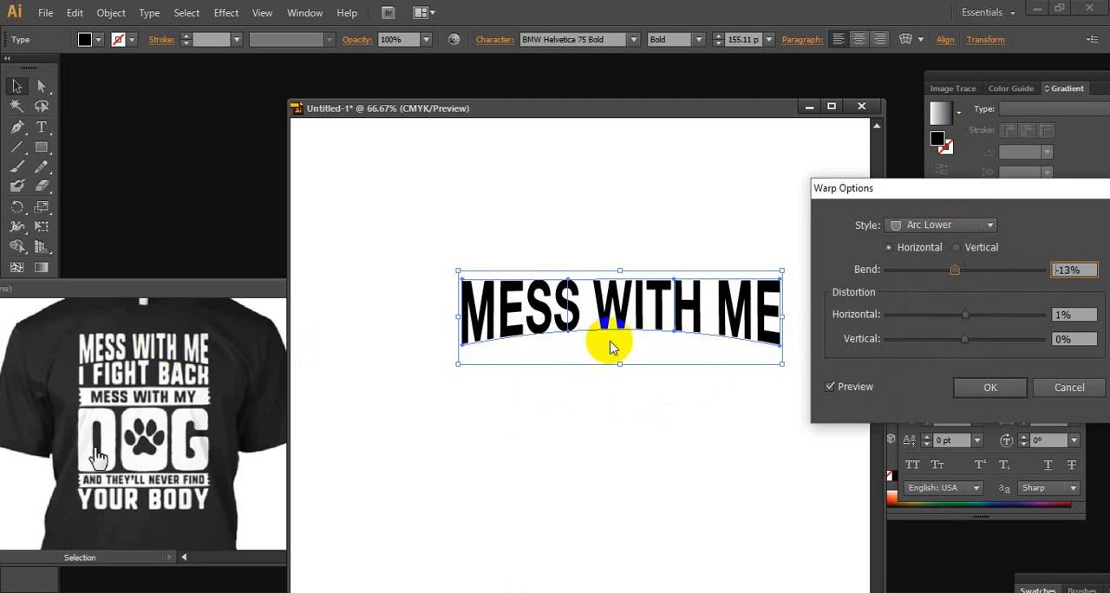
{"action": "left_click", "coordinate": [988, 389]}
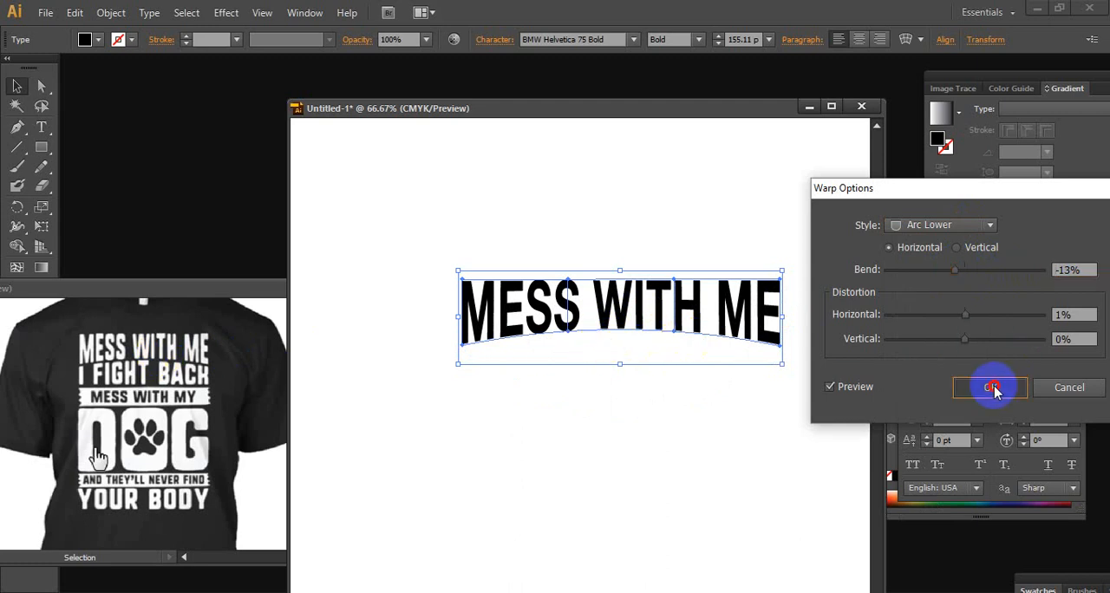
{"action": "left_click", "coordinate": [18, 89]}
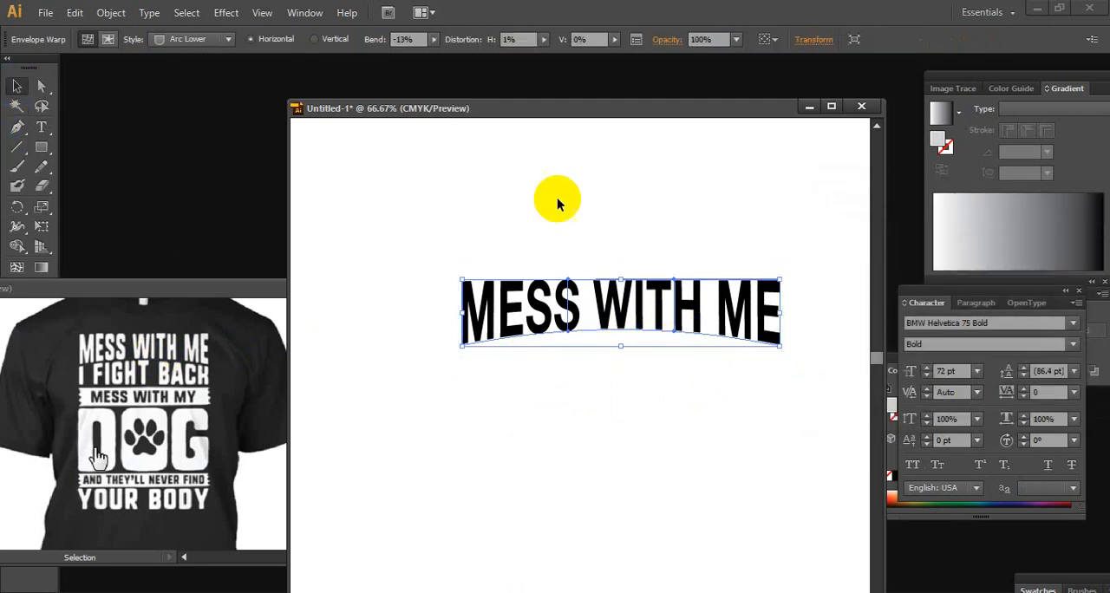
{"action": "left_click", "coordinate": [597, 200]}
{"action": "left_click", "coordinate": [632, 420], "text": "ctrl+alt"}
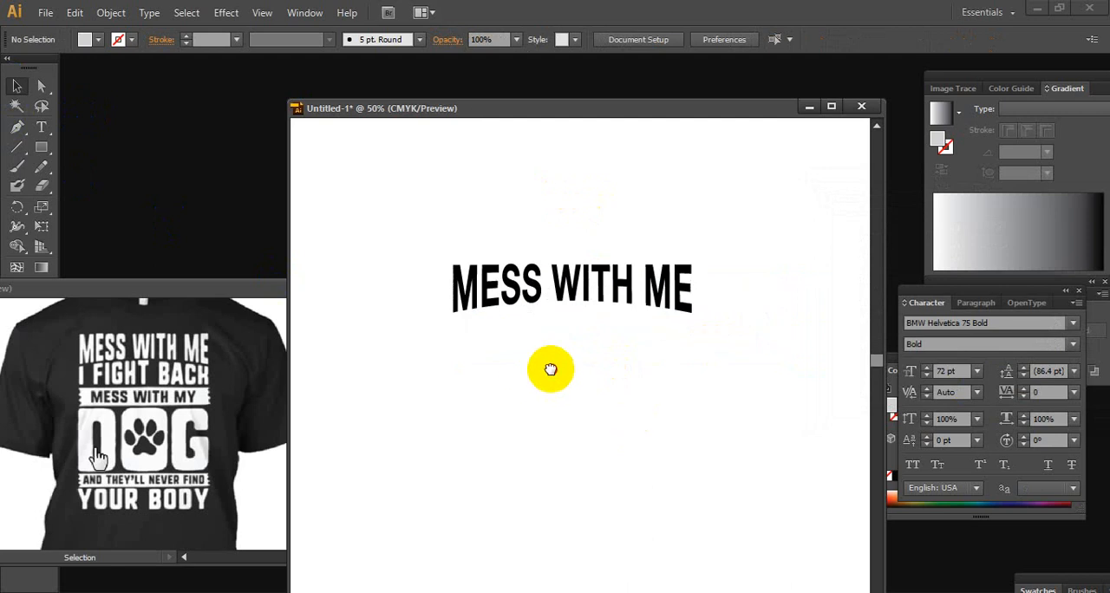
Move the I FIGHT BACK line from outside the artboard to just below the warped MESS WITH ME text
{"action": "left_click_drag", "start_coordinate": [551, 369], "coordinate": [771, 342]}
{"action": "left_click_drag", "start_coordinate": [433, 342], "coordinate": [735, 432]}
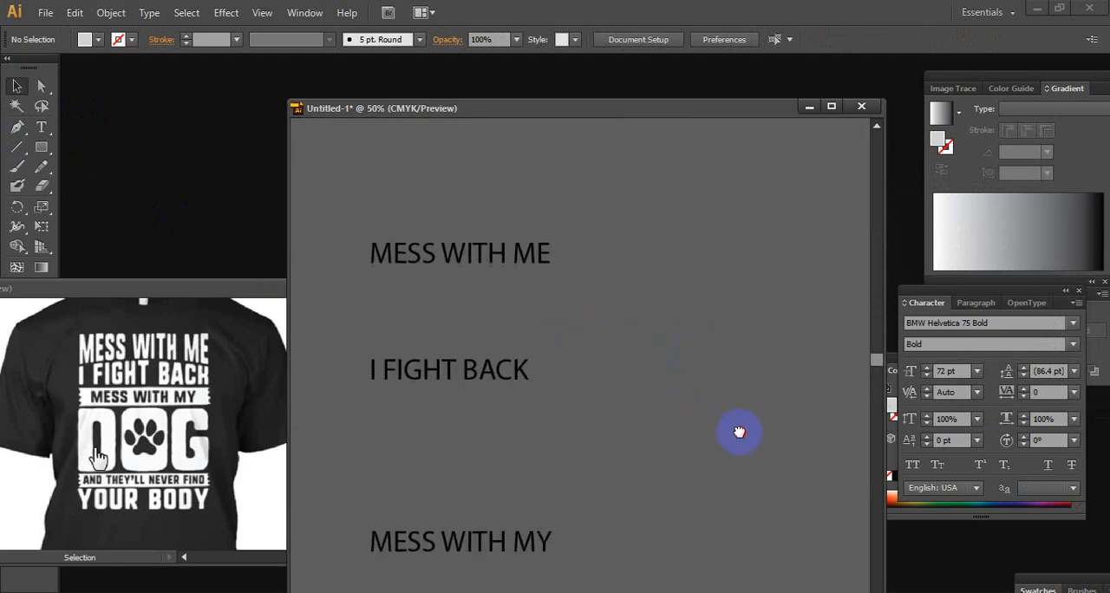
{"action": "left_click_drag", "start_coordinate": [473, 374], "coordinate": [756, 335]}
{"action": "left_click_drag", "start_coordinate": [755, 333], "coordinate": [716, 388]}
{"action": "left_click_drag", "start_coordinate": [716, 388], "coordinate": [613, 346]}
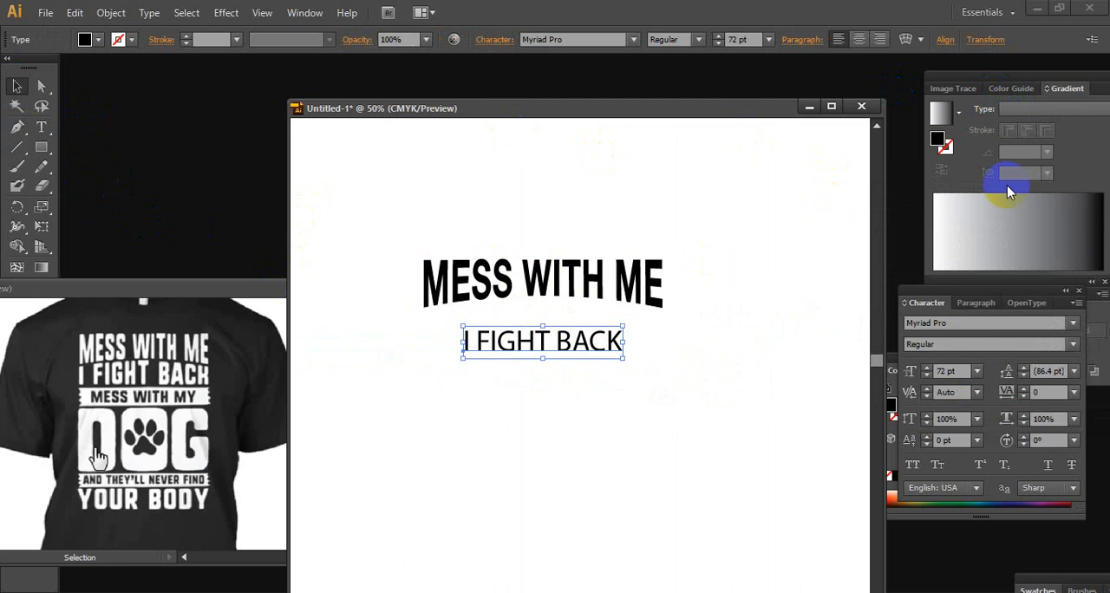
Set the font of the I FIGHT BACK text to BMW Helvetica 75 Bold
{"action": "left_click", "coordinate": [609, 286]}
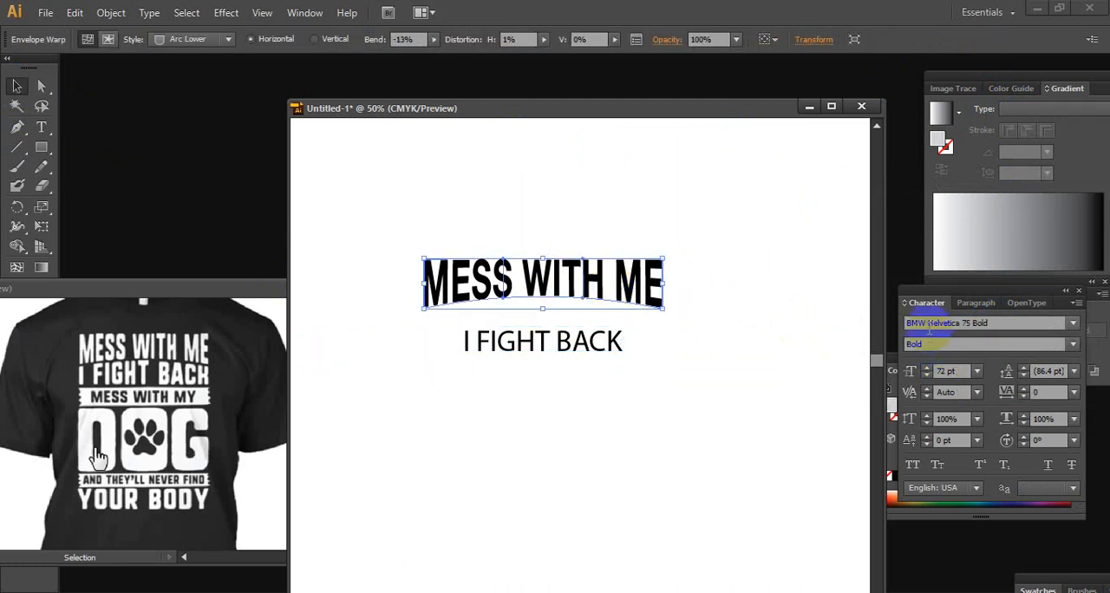
{"action": "left_click", "coordinate": [574, 344]}
{"action": "left_click", "coordinate": [1075, 325]}
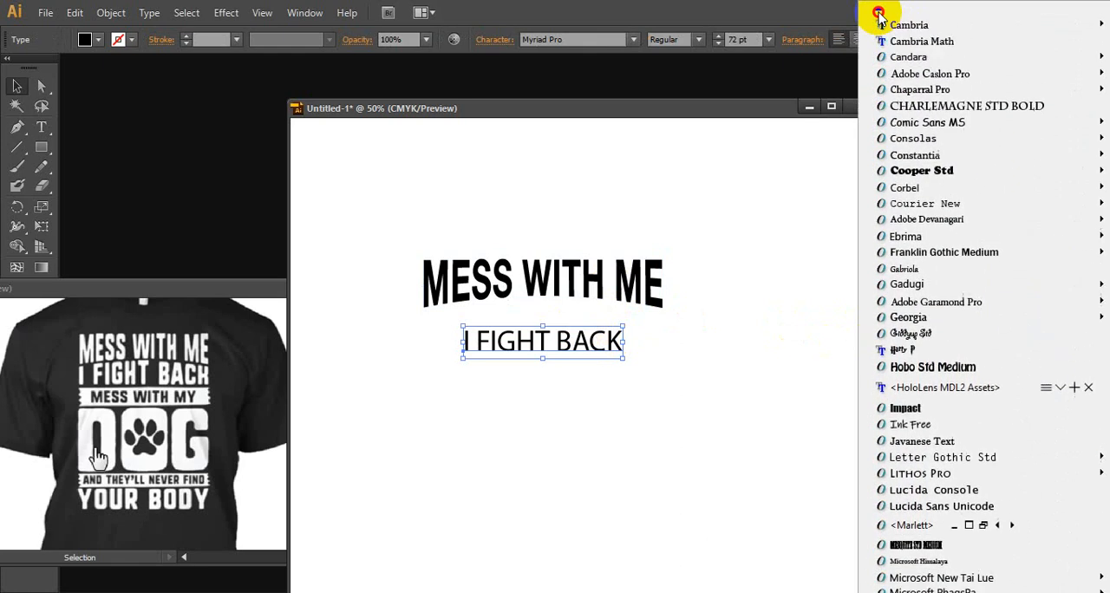
{"action": "left_click", "coordinate": [989, 90]}
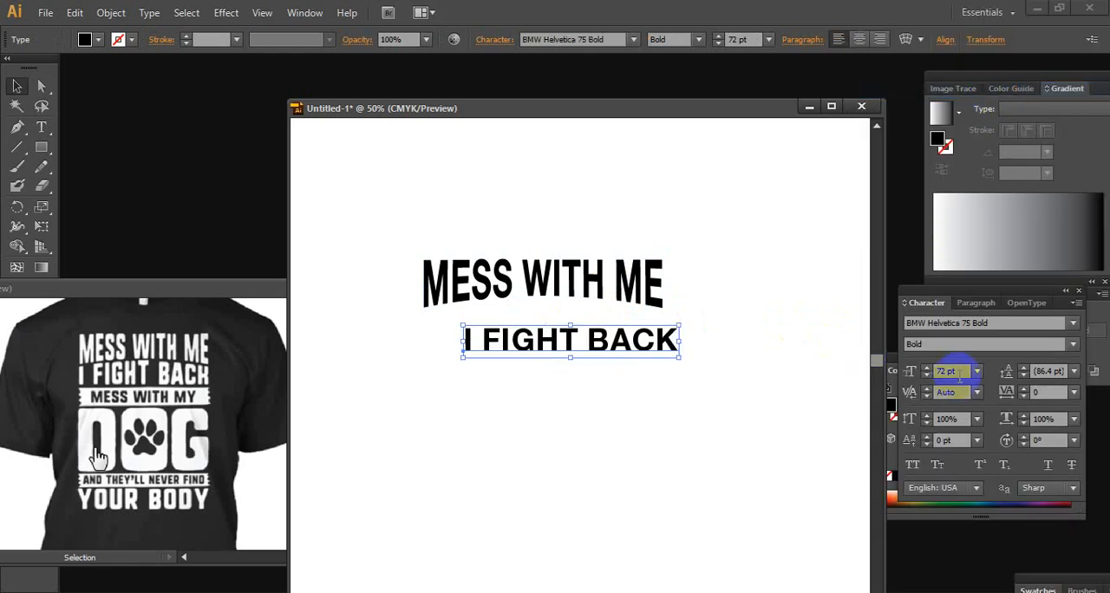
Move the I FIGHT BACK line directly beneath MESS WITH ME with the left edges of both lines aligned
{"action": "left_click", "coordinate": [572, 282]}
{"action": "left_click", "coordinate": [610, 341]}
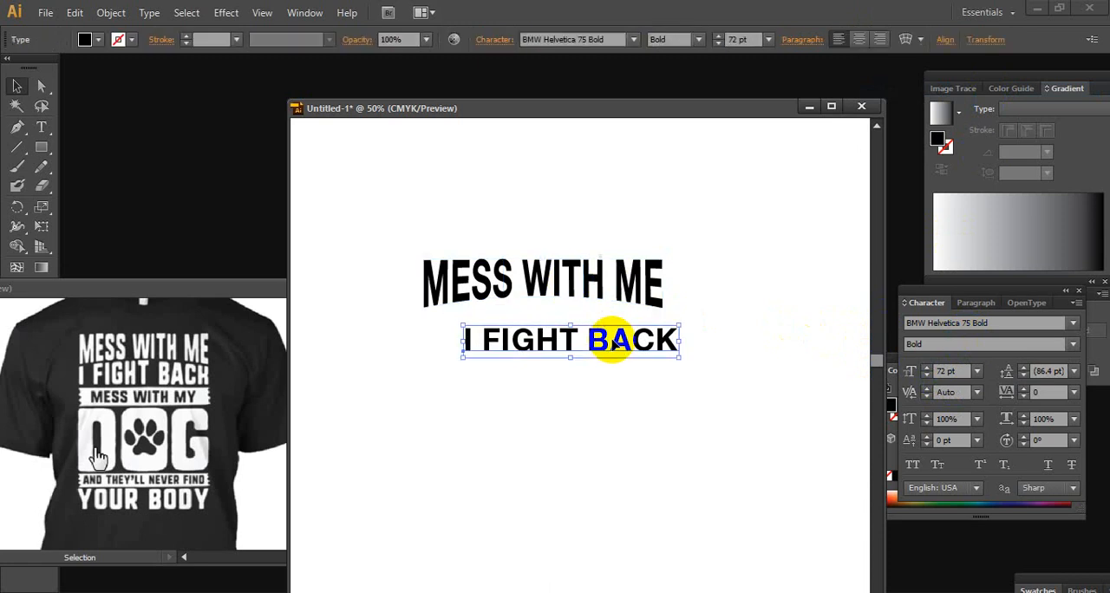
{"action": "left_click", "coordinate": [587, 277]}
{"action": "left_click", "coordinate": [607, 343]}
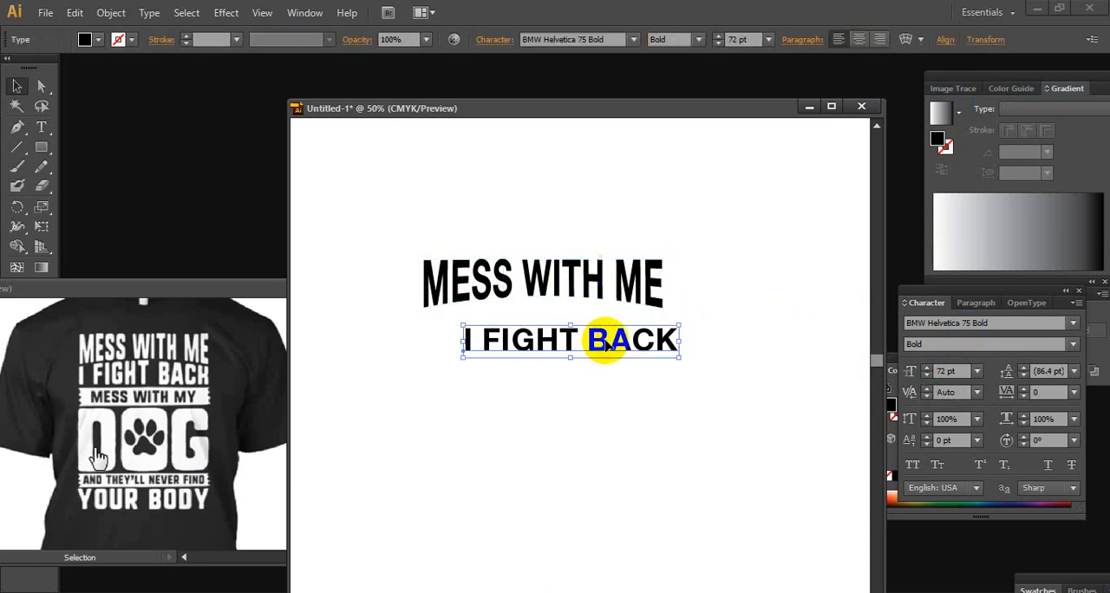
{"action": "left_click", "coordinate": [572, 261]}
{"action": "left_click", "coordinate": [578, 347]}
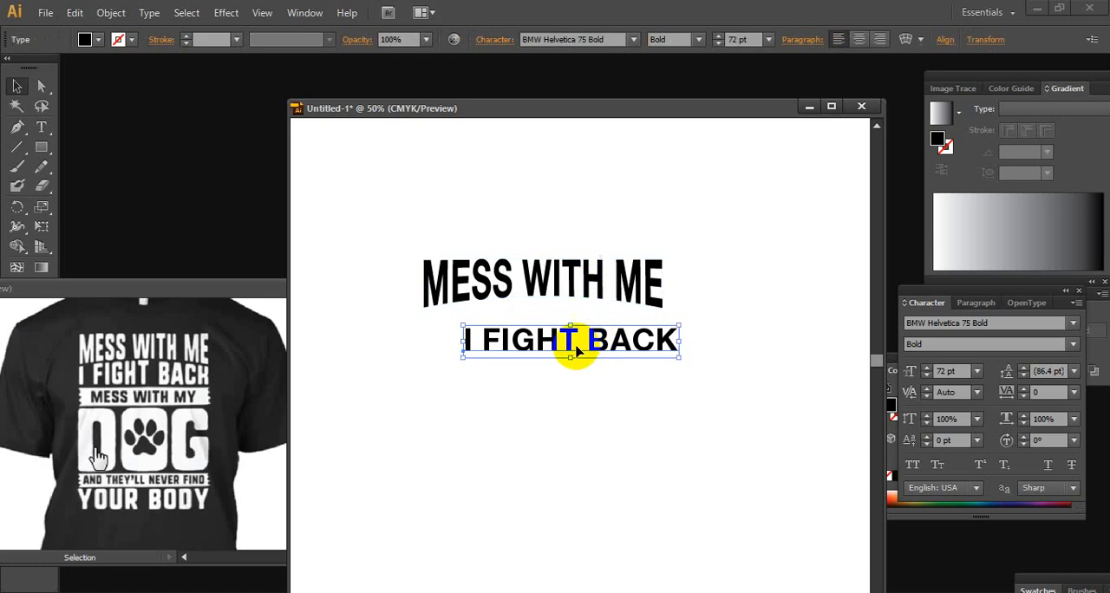
{"action": "left_click_drag", "start_coordinate": [595, 341], "coordinate": [557, 275]}
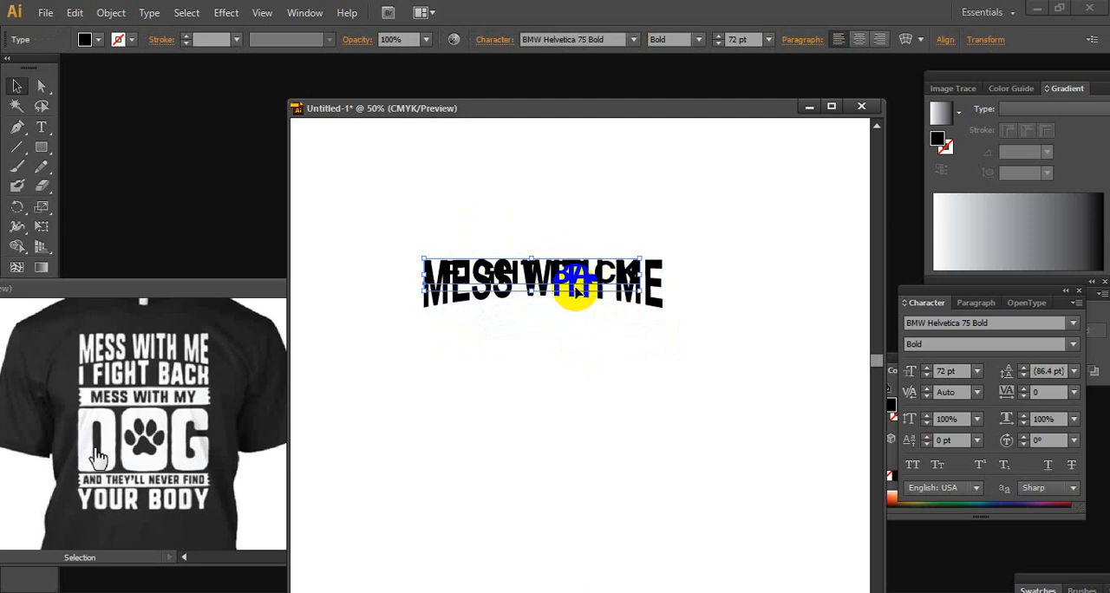
{"action": "left_click_drag", "start_coordinate": [457, 274], "coordinate": [448, 317]}
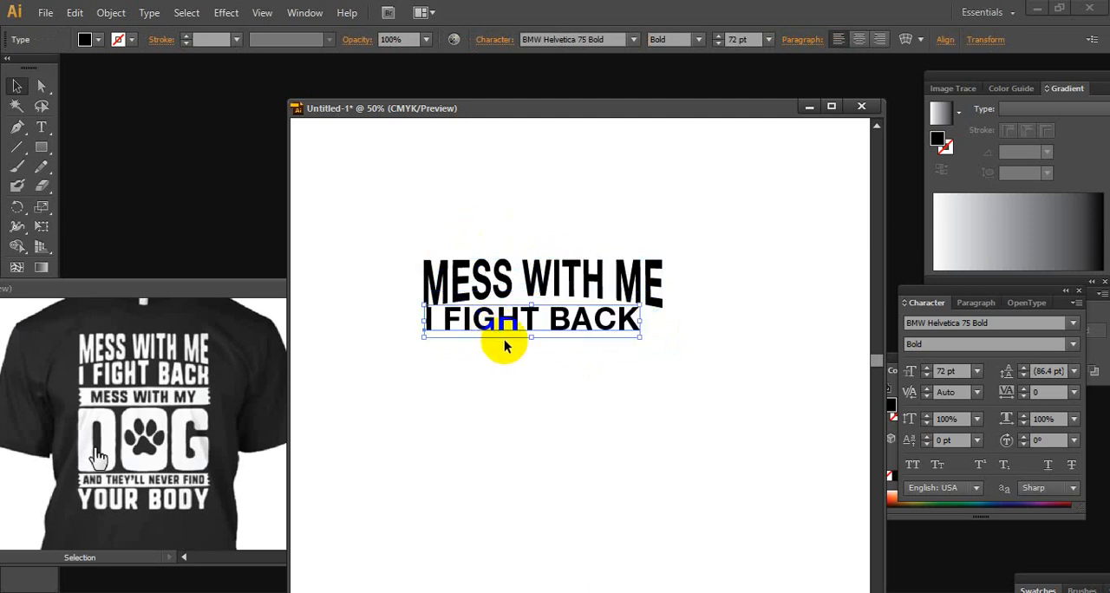
Stretch the I FIGHT BACK text vertically to about 82.8 pt and place it just below MESS WITH ME
{"action": "mouse_move", "coordinate": [529, 312]}
{"action": "left_mouse_down"}
{"action": "mouse_move", "coordinate": [543, 288]}
{"action": "mouse_move", "coordinate": [530, 271]}
{"action": "mouse_move", "coordinate": [530, 302]}
{"action": "left_mouse_up"}
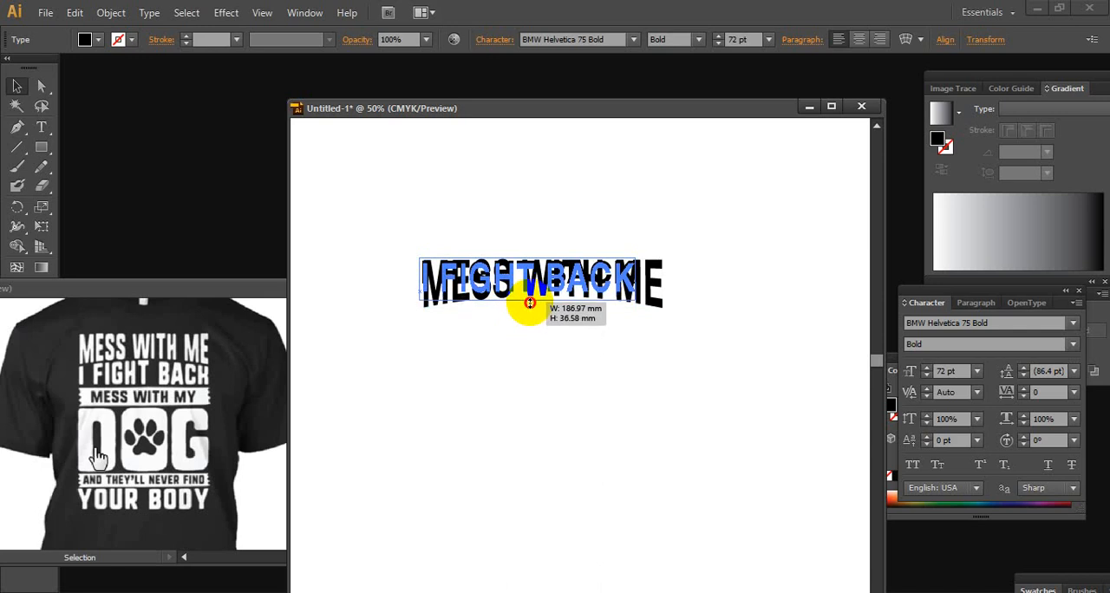
{"action": "left_click_drag", "start_coordinate": [530, 302], "coordinate": [575, 332]}
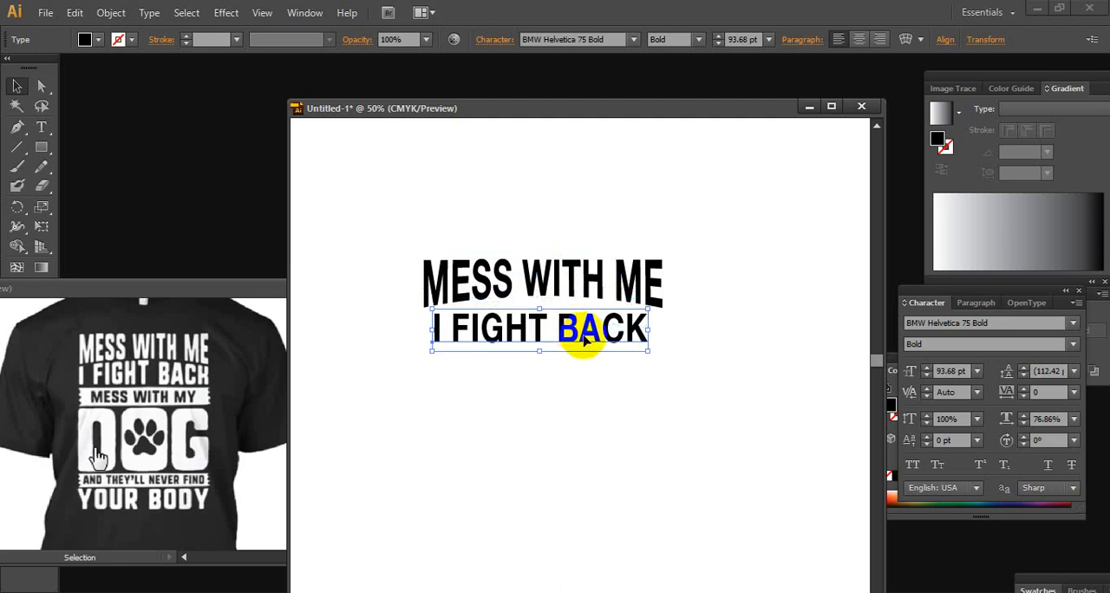
{"action": "left_click_drag", "start_coordinate": [539, 311], "coordinate": [539, 317]}
{"action": "left_click", "coordinate": [650, 320]}
Shift the I FIGHT BACK line left and slightly up so its left edge aligns with MESS WITH ME
{"action": "left_click", "coordinate": [552, 289], "text": "ctrl"}
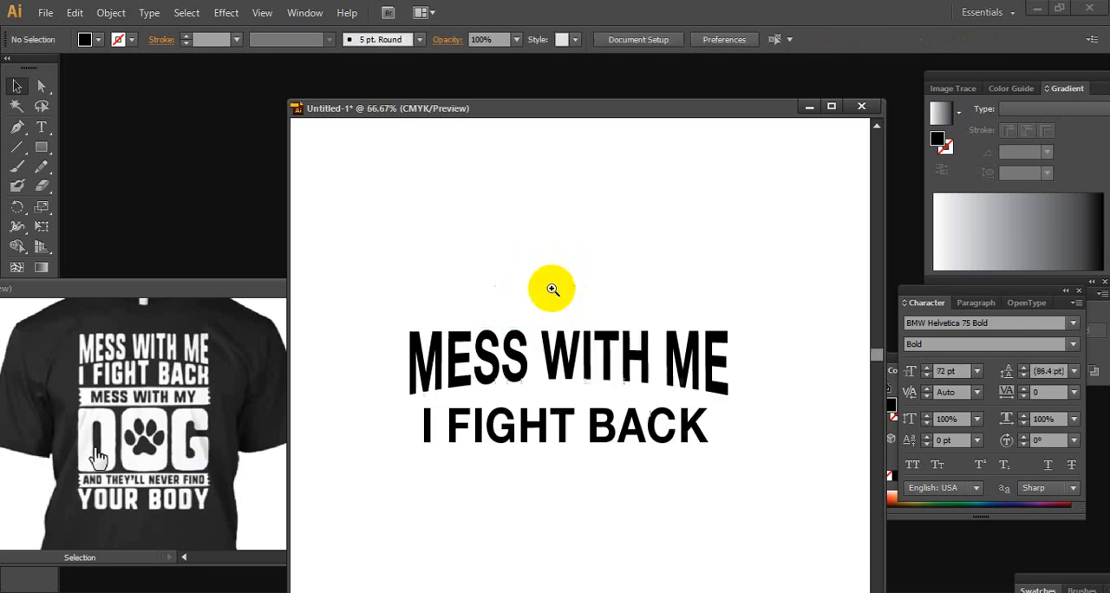
{"action": "left_click", "coordinate": [623, 357], "text": "ctrl"}
{"action": "left_click_drag", "start_coordinate": [623, 368], "coordinate": [700, 325]}
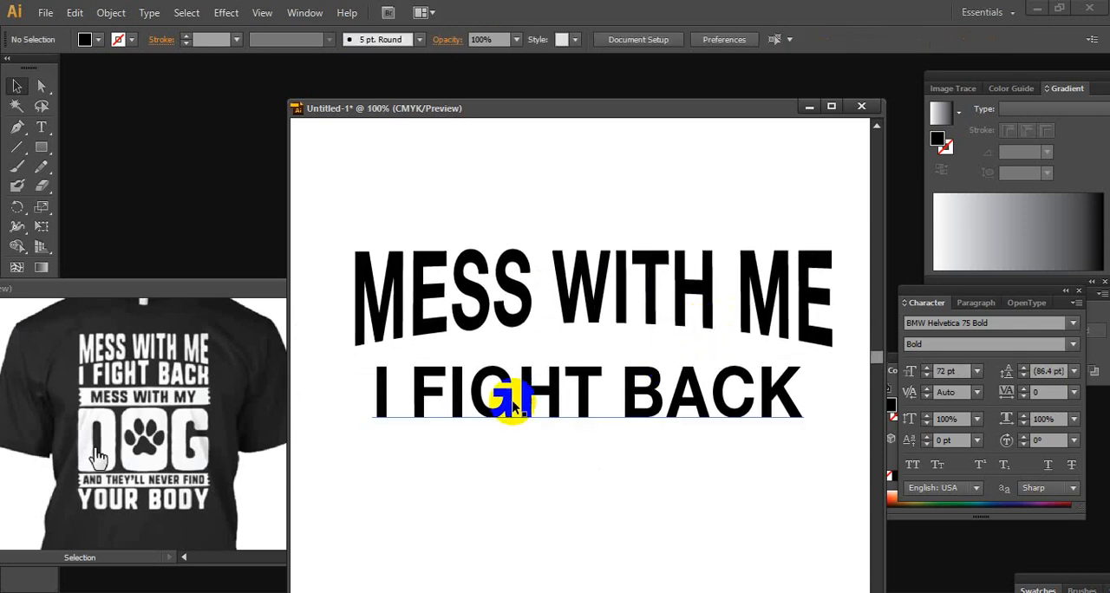
{"action": "left_click_drag", "start_coordinate": [550, 398], "coordinate": [527, 401]}
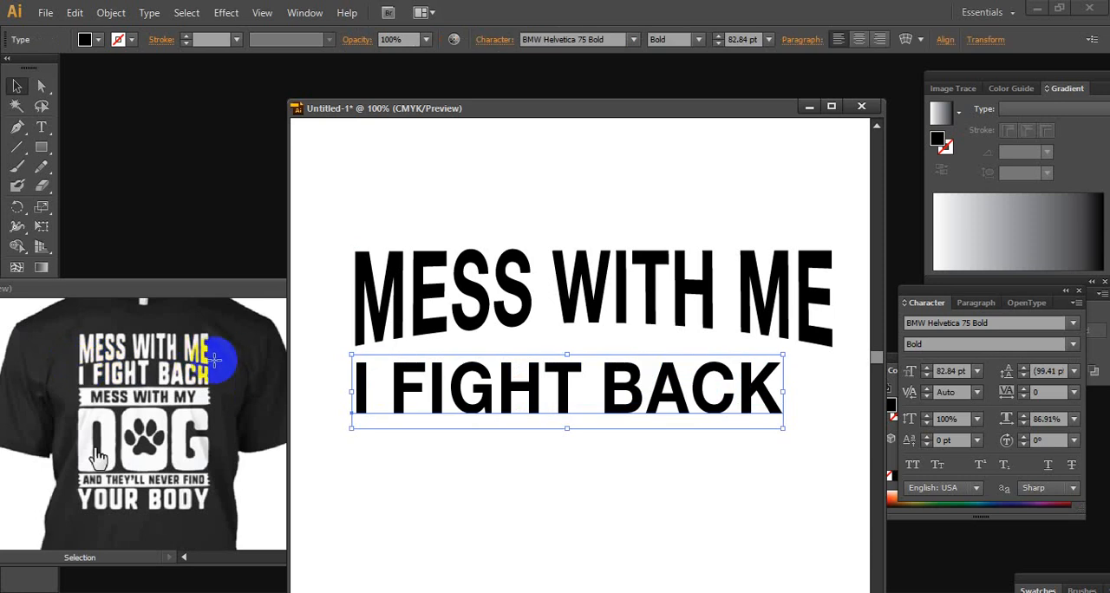
{"action": "left_click_drag", "start_coordinate": [749, 399], "coordinate": [729, 392]}
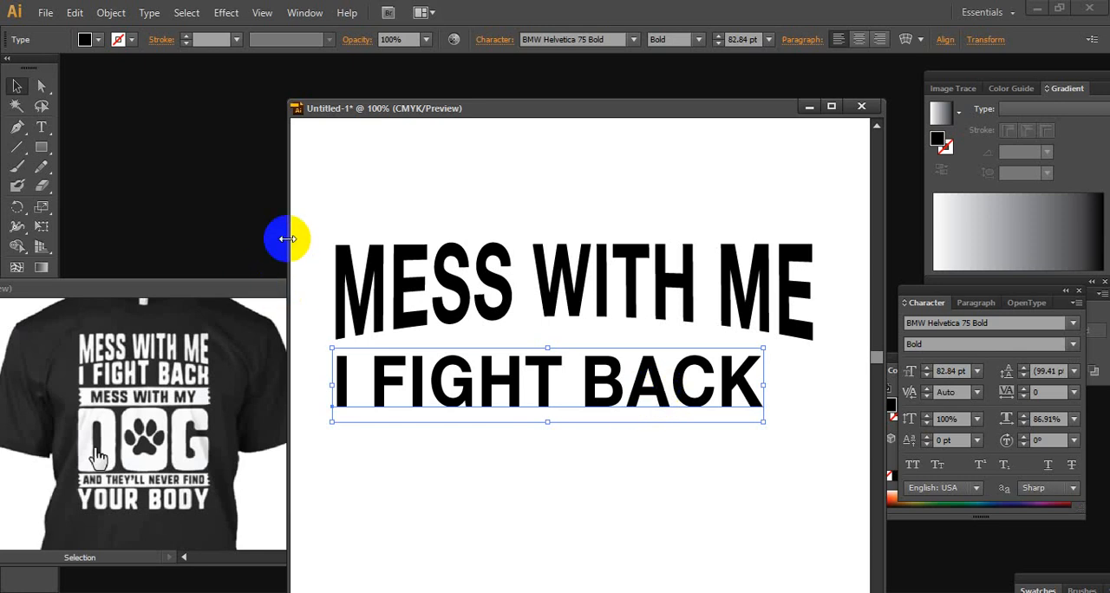
Shift the I FIGHT BACK line slightly right, closer to centred beneath the MESS WITH ME text
{"action": "left_click_drag", "start_coordinate": [617, 386], "coordinate": [640, 387]}
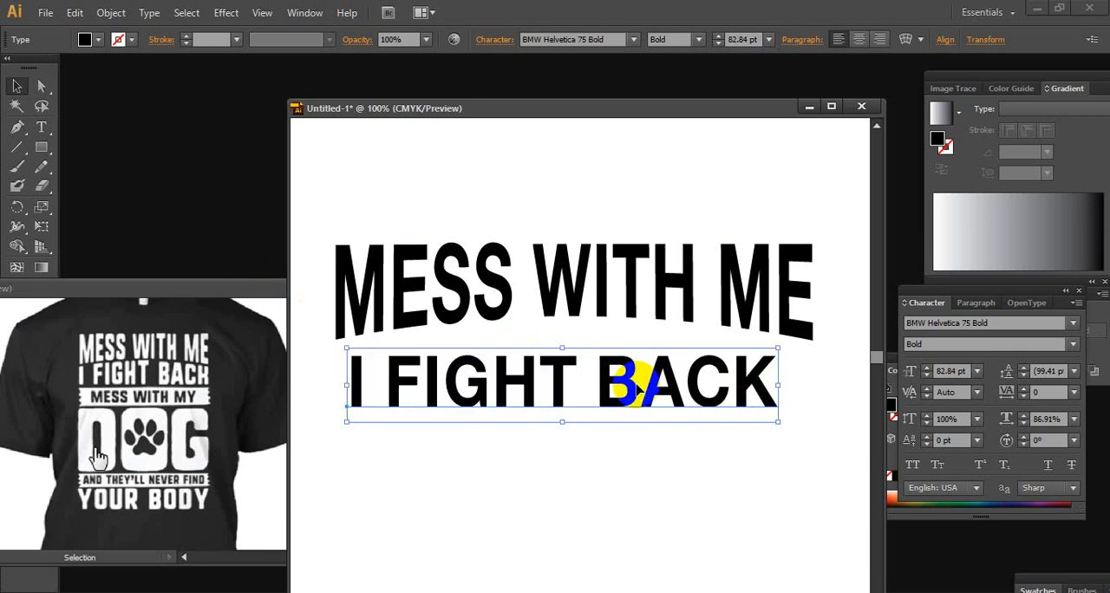
{"action": "left_click", "coordinate": [628, 264]}
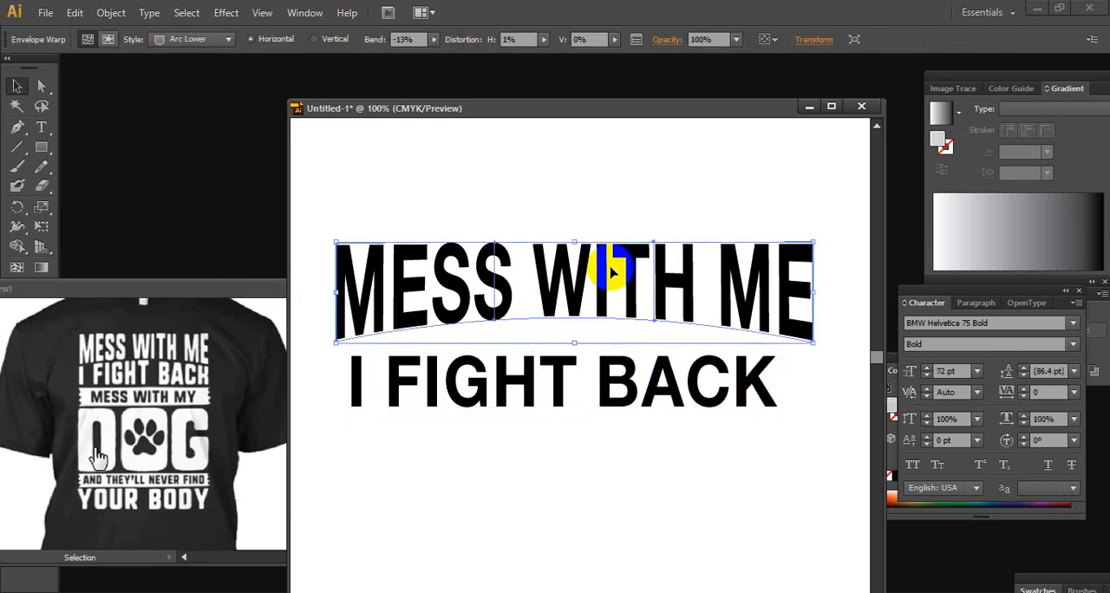
{"action": "left_click", "coordinate": [664, 384]}
{"action": "left_click", "coordinate": [686, 284]}
{"action": "left_click", "coordinate": [700, 379]}
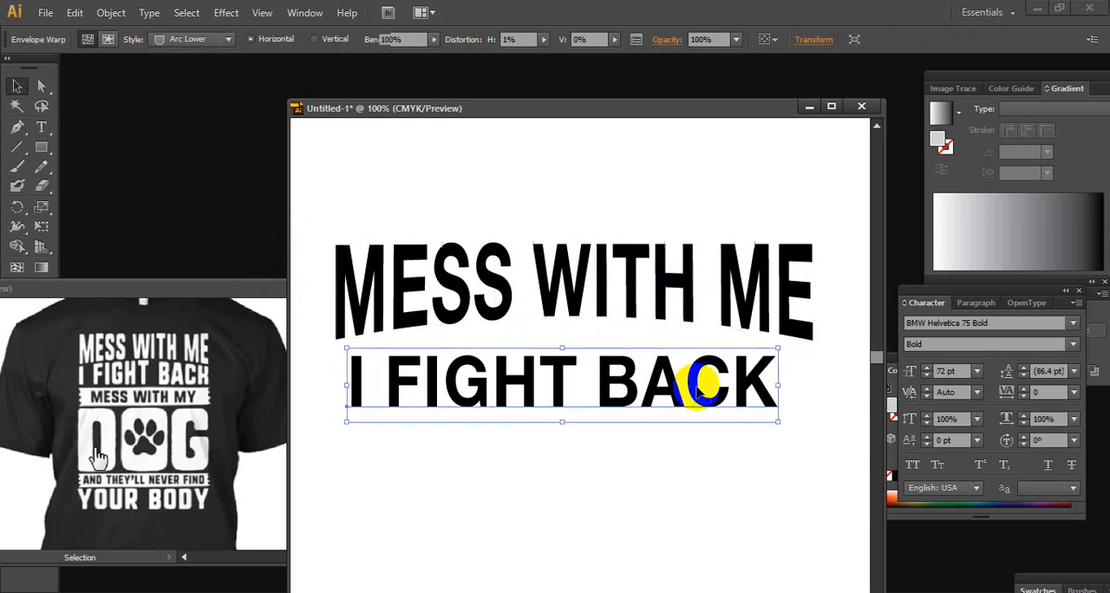
Set the font size of the I FIGHT BACK line to 72 pt, matching the MESS WITH ME line
{"action": "left_click", "coordinate": [702, 278]}
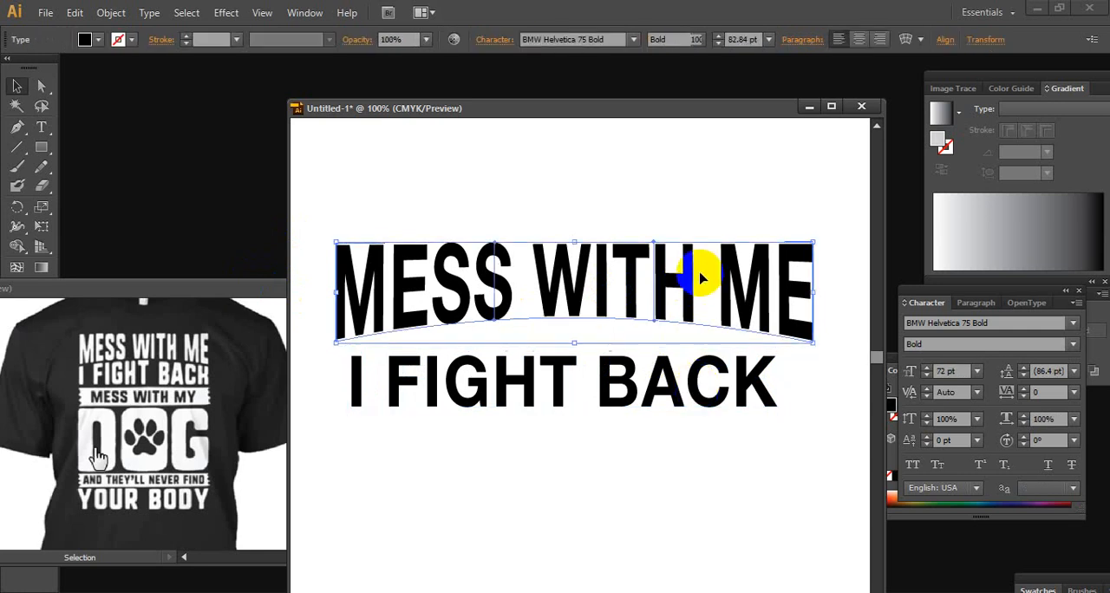
{"action": "left_click", "coordinate": [706, 381]}
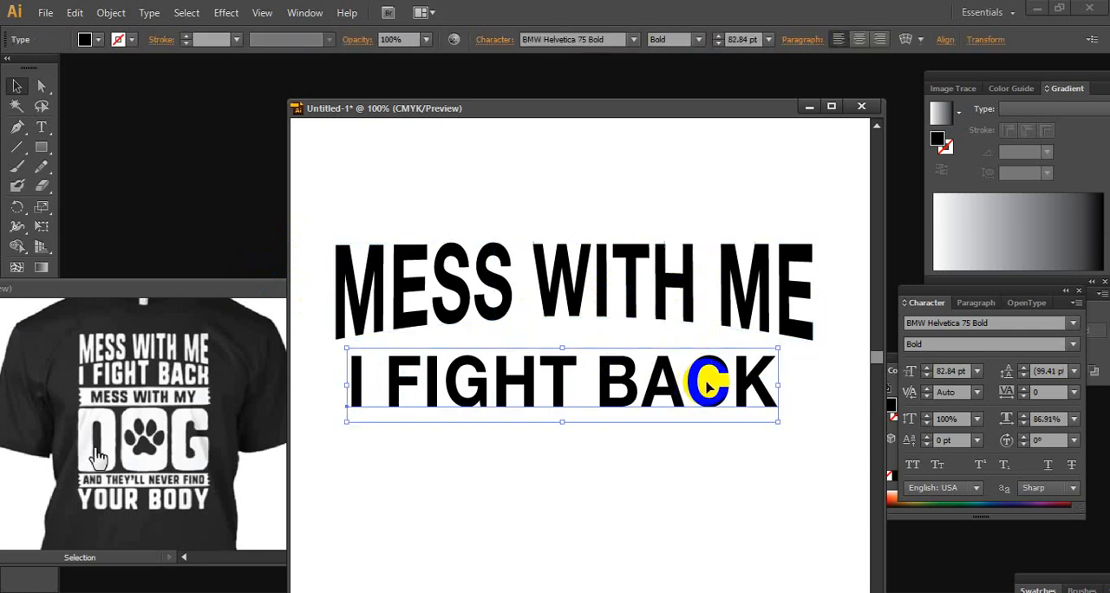
{"action": "left_click", "coordinate": [707, 277]}
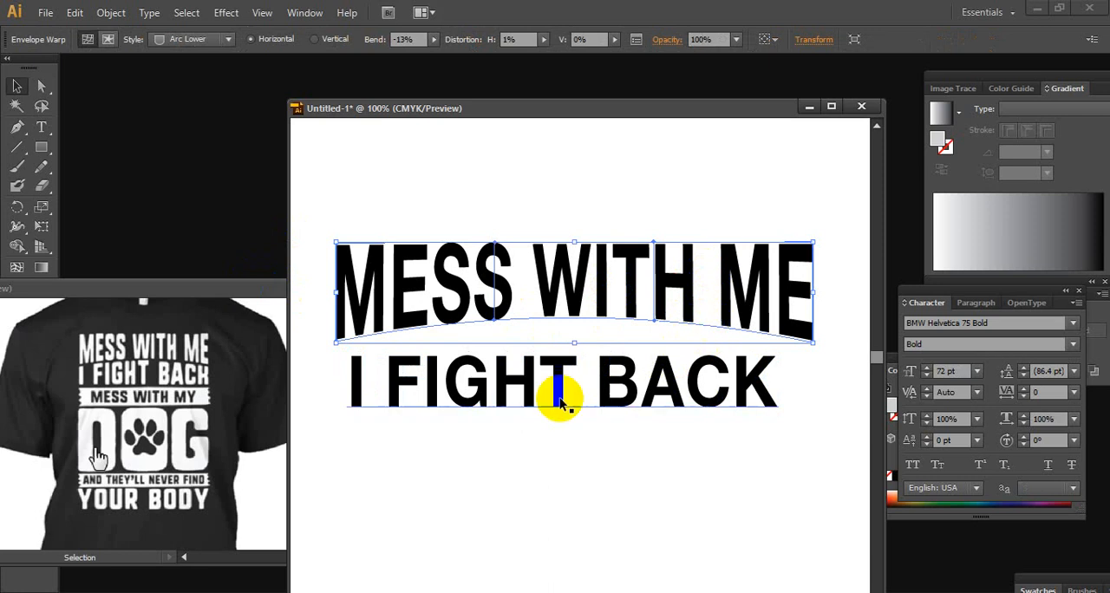
{"action": "left_click", "coordinate": [659, 390]}
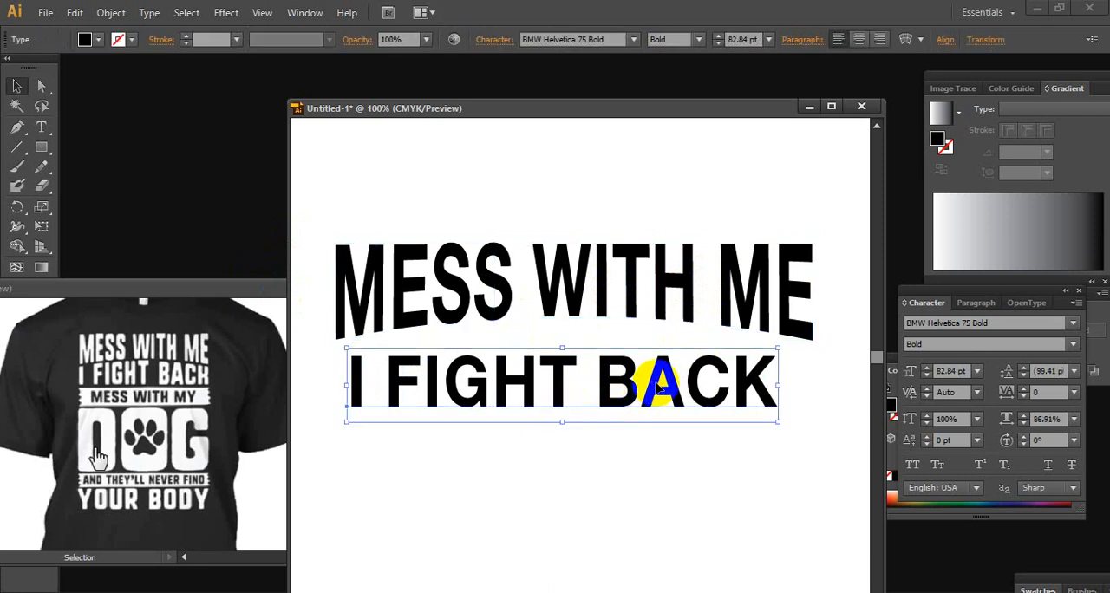
{"action": "left_click", "coordinate": [637, 274]}
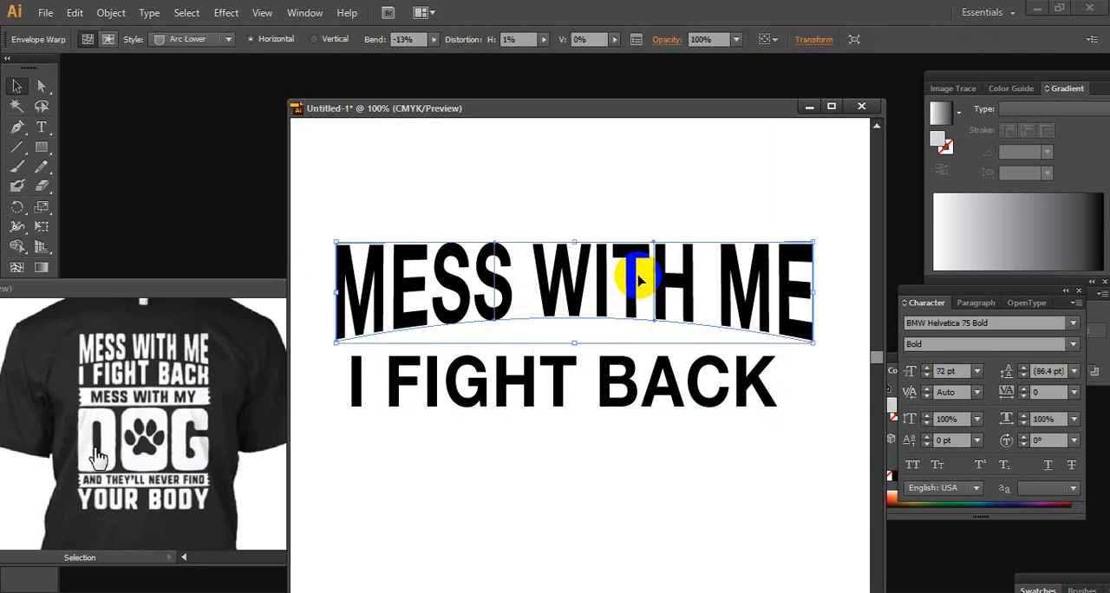
{"action": "left_click", "coordinate": [639, 375]}
{"action": "left_click", "coordinate": [977, 371]}
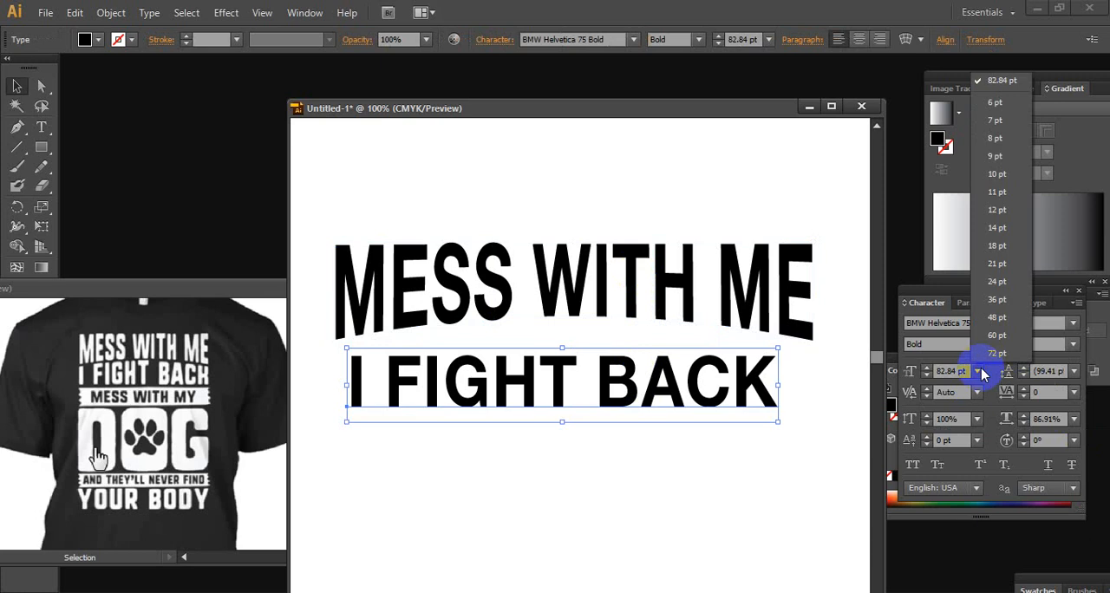
{"action": "left_click", "coordinate": [997, 353]}
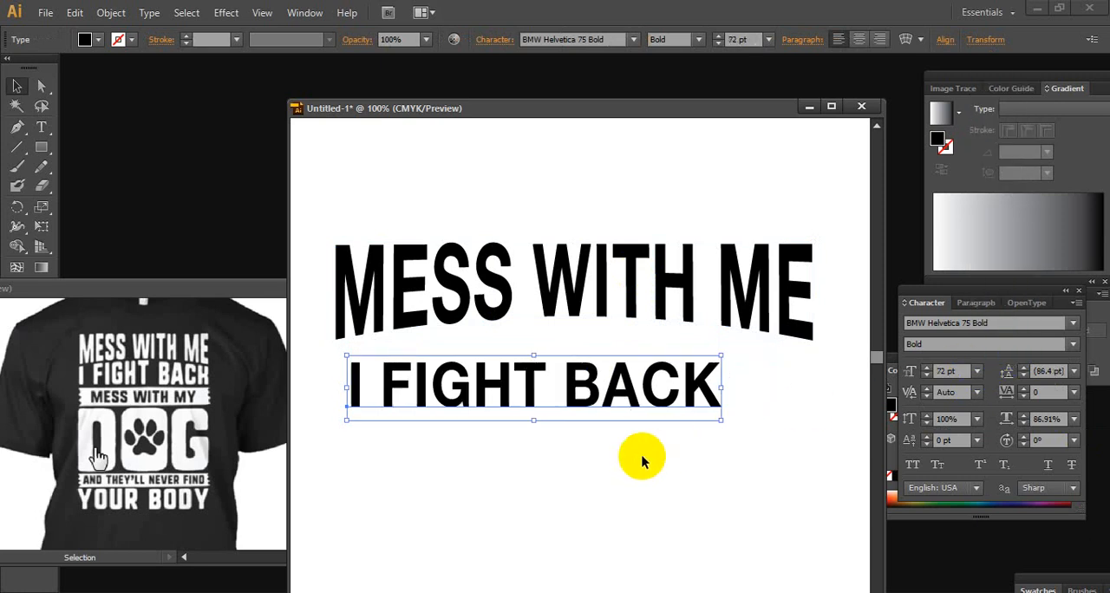
Compare the character settings of the warped MESS WITH ME line with those of the I FIGHT BACK line
{"action": "left_click", "coordinate": [754, 267]}
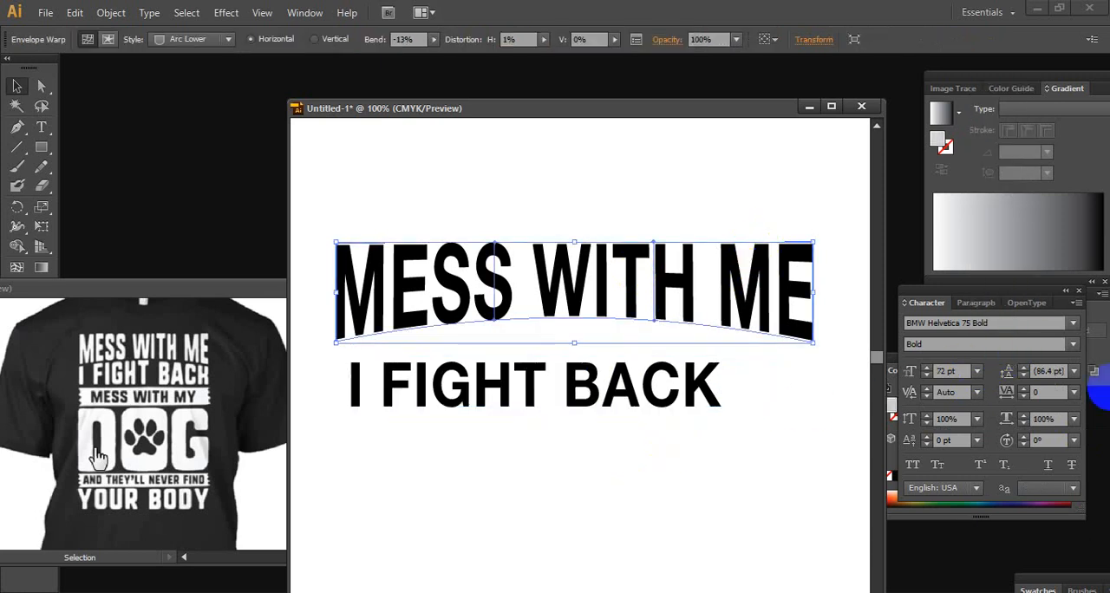
{"action": "left_click", "coordinate": [678, 380]}
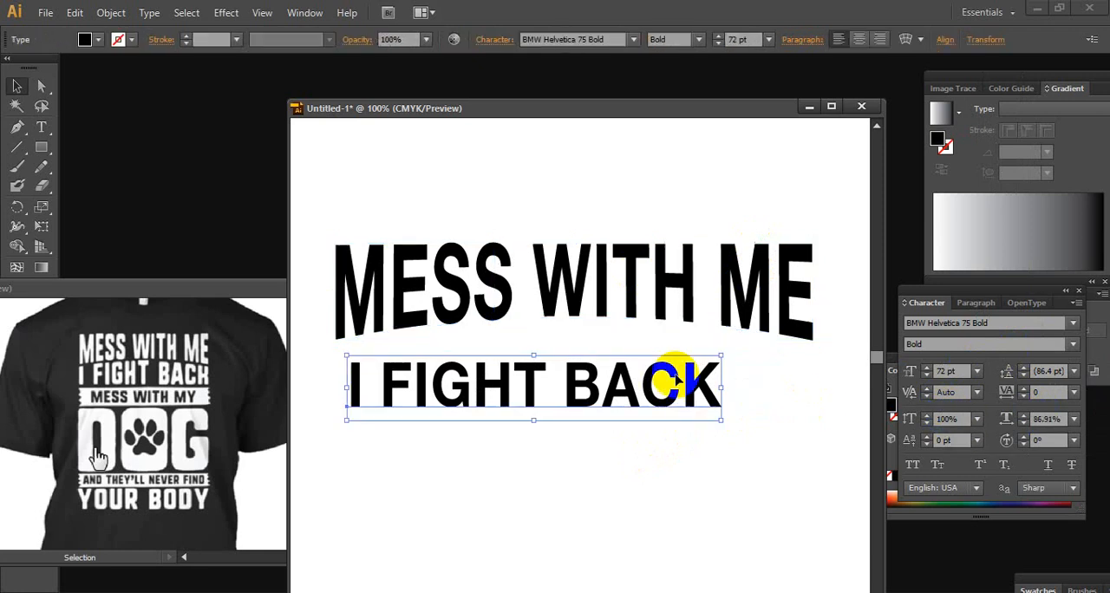
{"action": "left_click", "coordinate": [712, 303]}
{"action": "left_click", "coordinate": [711, 384]}
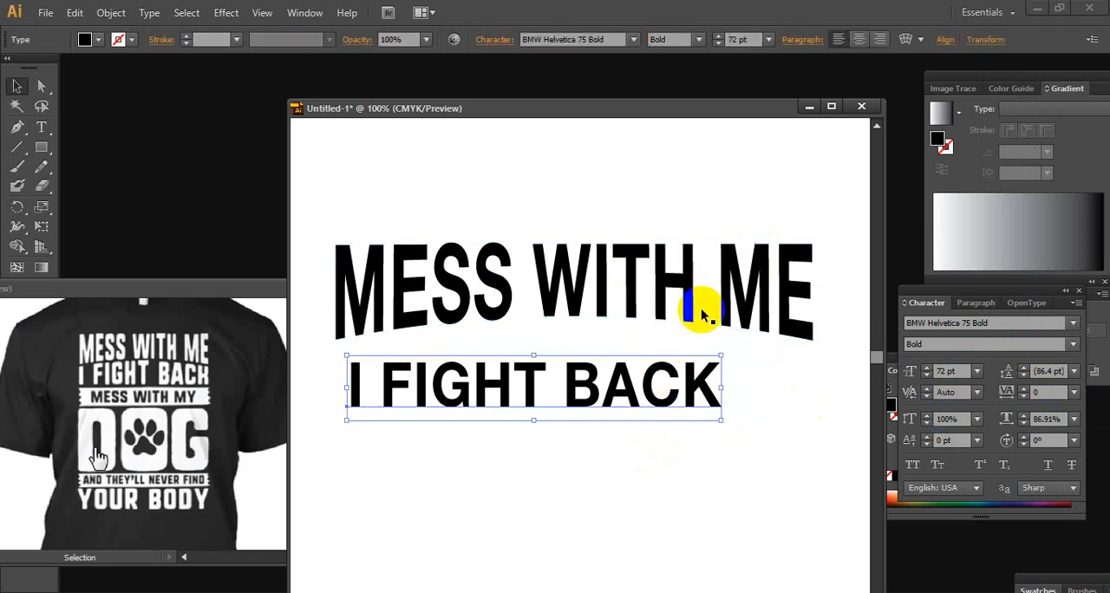
{"action": "left_click", "coordinate": [709, 299], "text": "shift"}
{"action": "left_click", "coordinate": [709, 298]}
{"action": "left_click", "coordinate": [684, 382]}
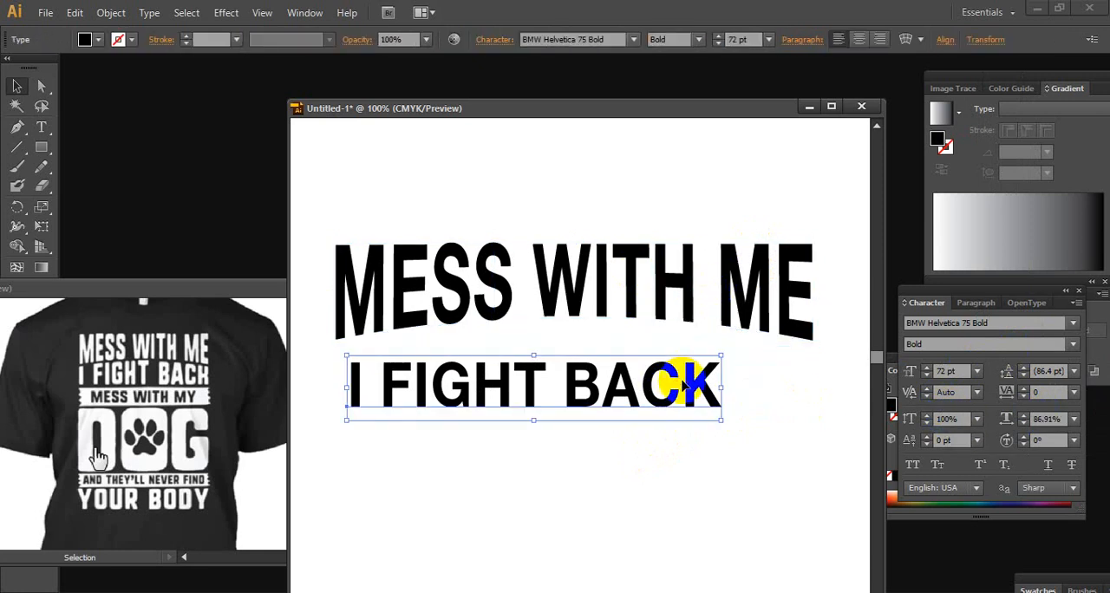
{"action": "left_click", "coordinate": [701, 314]}
{"action": "left_click", "coordinate": [712, 390]}
{"action": "left_click", "coordinate": [745, 422]}
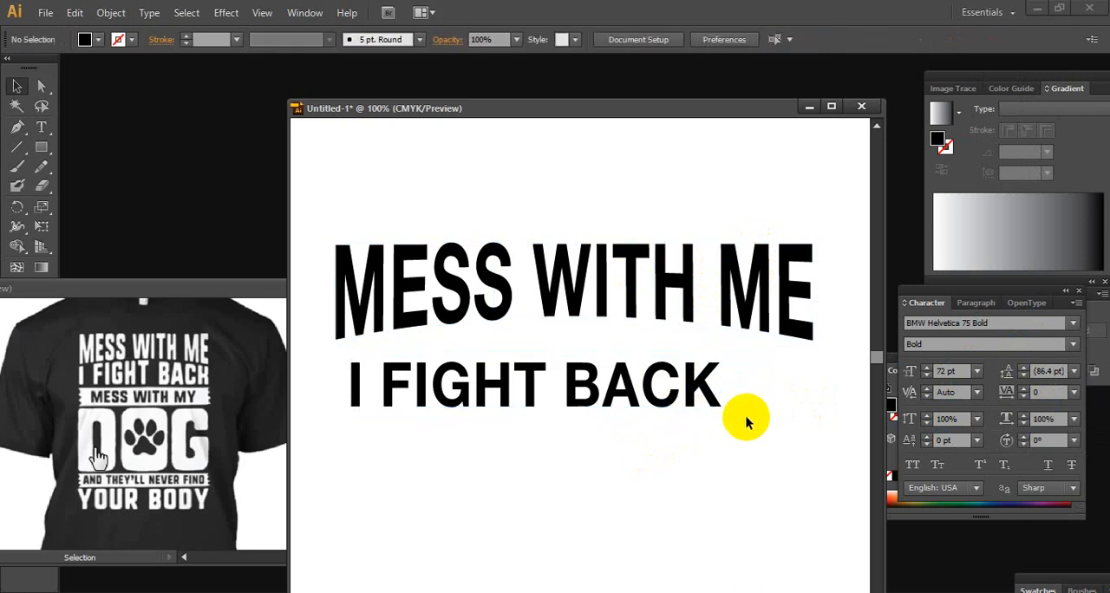
Move the I FIGHT BACK line left so its left edge lines up with the left edge of MESS WITH ME
{"action": "scroll", "coordinate": [724, 421], "scroll_direction": "right", "scroll_amount": 1}
{"action": "left_click_drag", "start_coordinate": [595, 405], "coordinate": [823, 355]}
{"action": "left_click", "coordinate": [704, 368], "text": "ctrl+alt"}
{"action": "left_click", "coordinate": [703, 369], "text": "ctrl+alt"}
{"action": "left_click", "coordinate": [703, 369], "text": "ctrl+alt"}
{"action": "left_click", "coordinate": [589, 356], "text": "ctrl"}
{"action": "left_click", "coordinate": [689, 356], "text": "ctrl"}
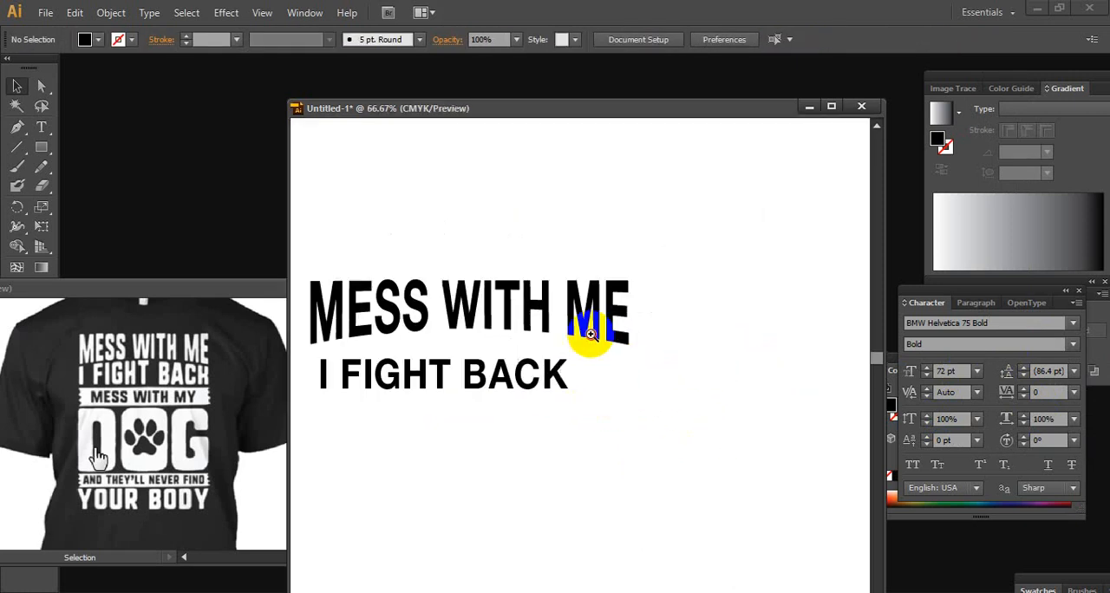
{"action": "left_click", "coordinate": [538, 330], "text": "ctrl"}
{"action": "left_click_drag", "start_coordinate": [537, 329], "coordinate": [673, 248]}
{"action": "left_click", "coordinate": [619, 341]}
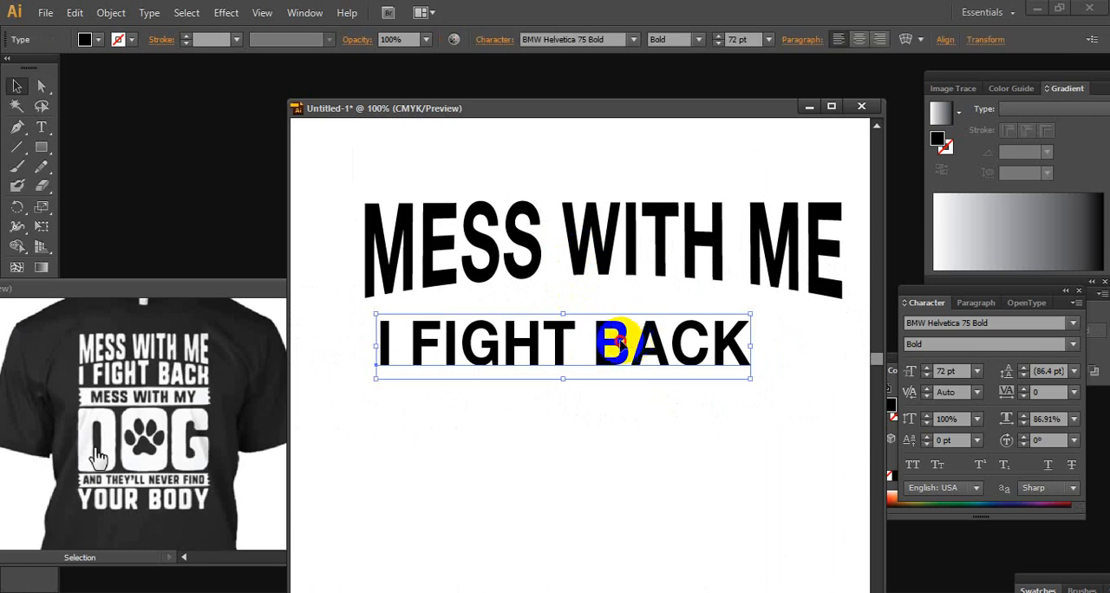
{"action": "left_click_drag", "start_coordinate": [619, 342], "coordinate": [602, 342]}
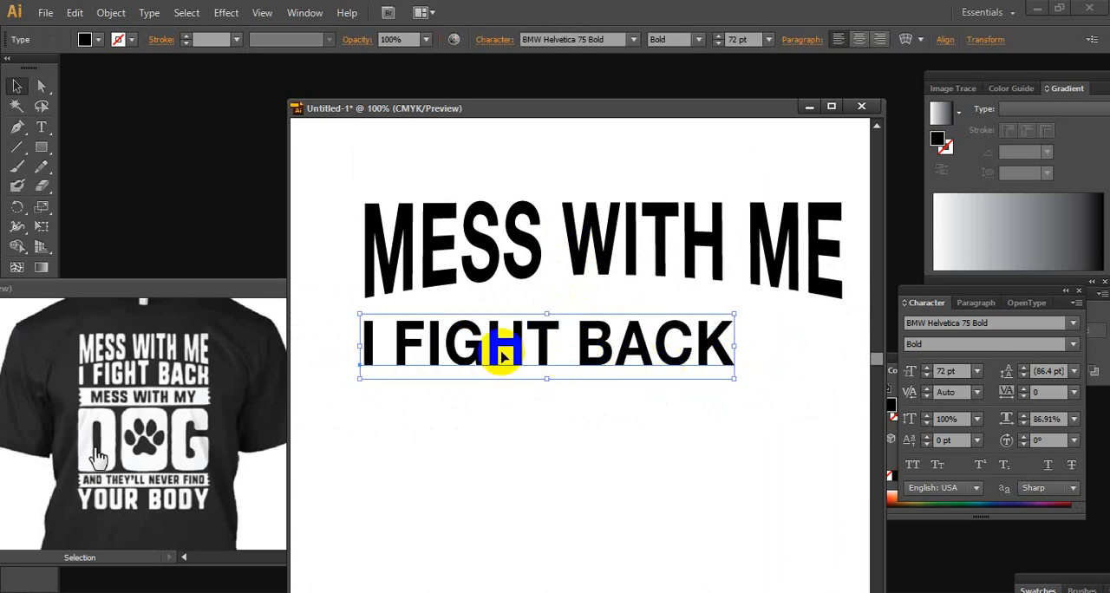
Enlarge I FIGHT BACK to 93 pt to match the width of MESS WITH ME, and stretch it downward to about 127.33 pt
{"action": "left_click", "coordinate": [934, 371]}
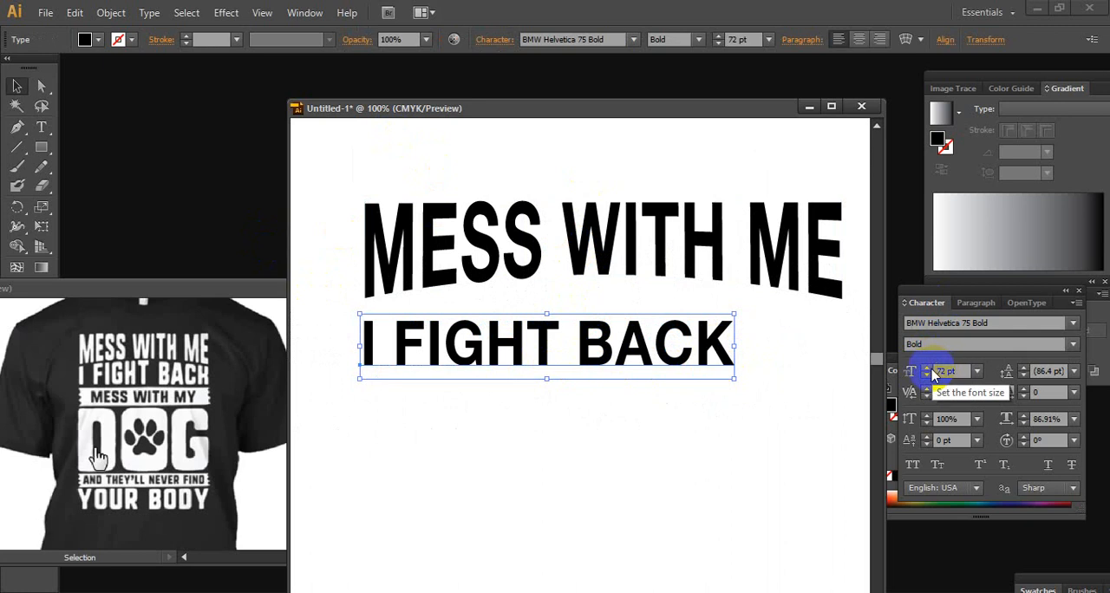
{"action": "left_click", "coordinate": [770, 247]}
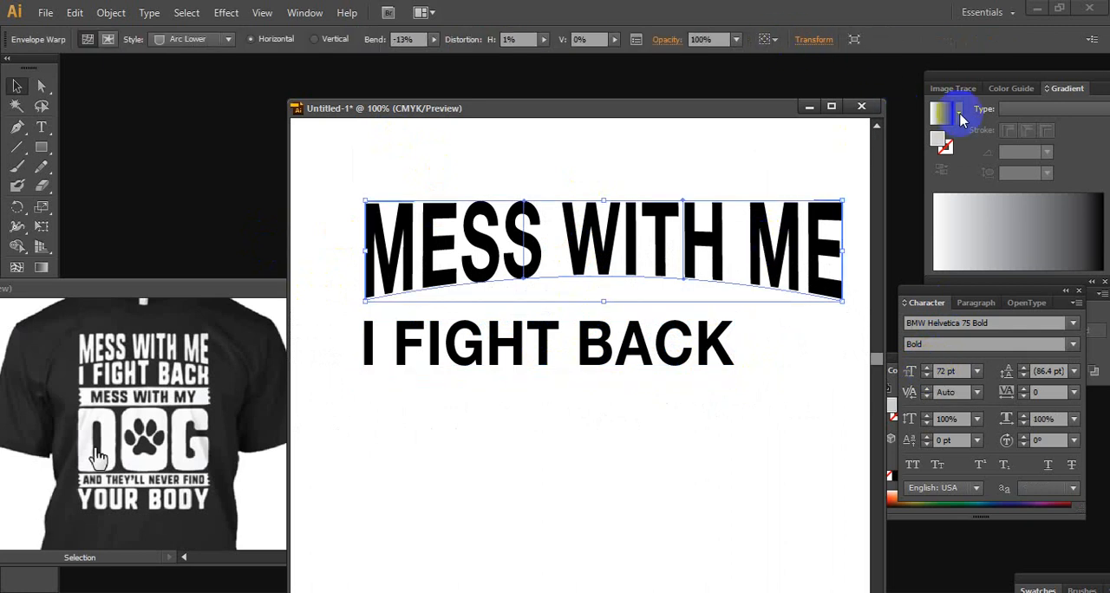
{"action": "left_click", "coordinate": [710, 336]}
{"action": "left_click", "coordinate": [933, 371]}
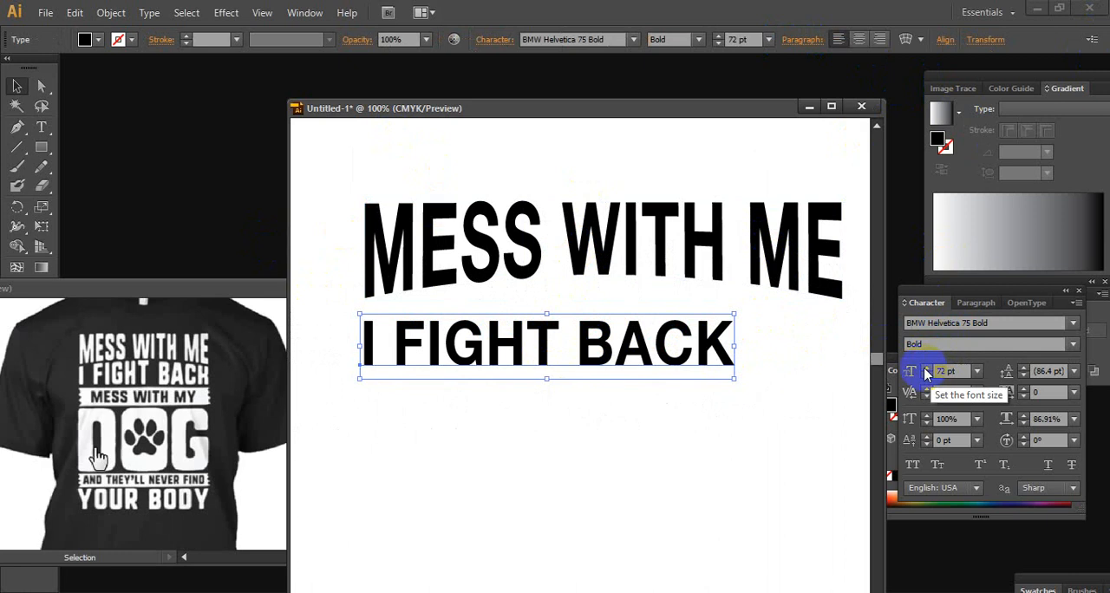
{"action": "left_click", "coordinate": [925, 368]}
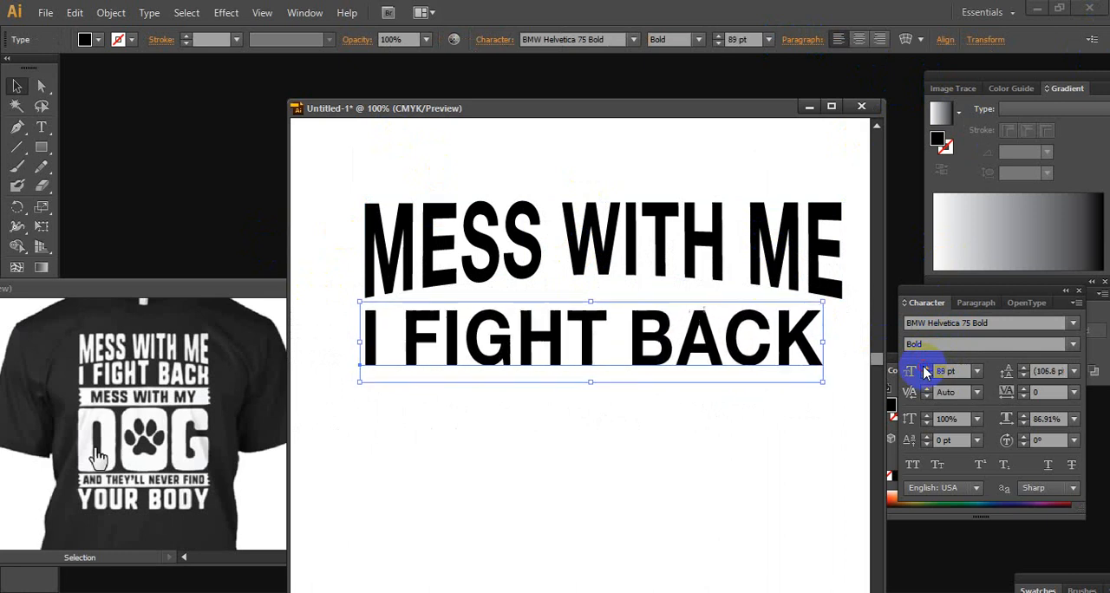
{"action": "left_click", "coordinate": [924, 368]}
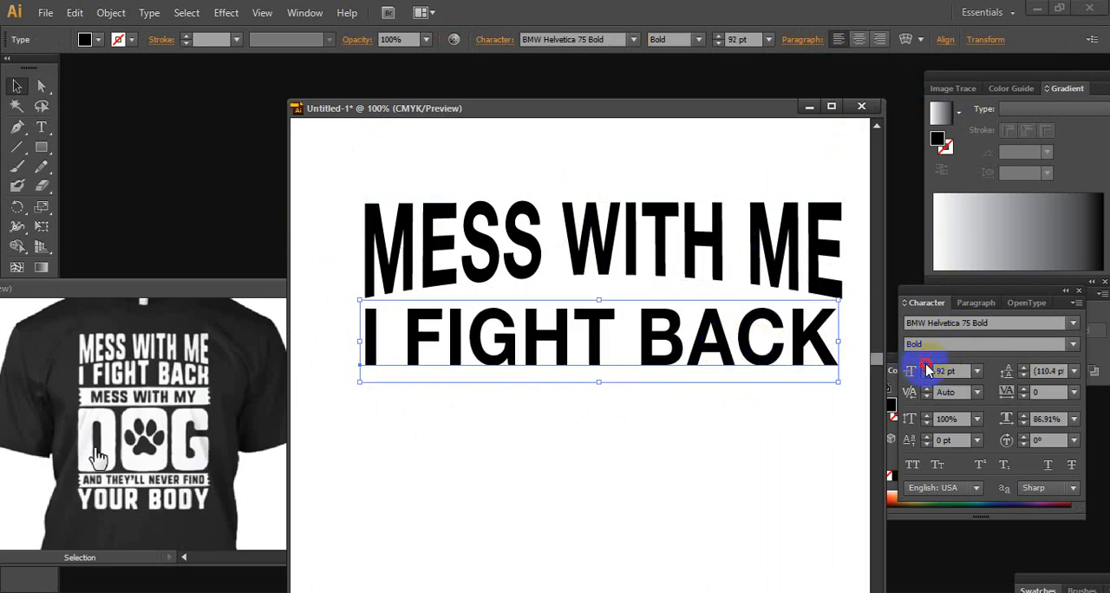
{"action": "left_click", "coordinate": [926, 369]}
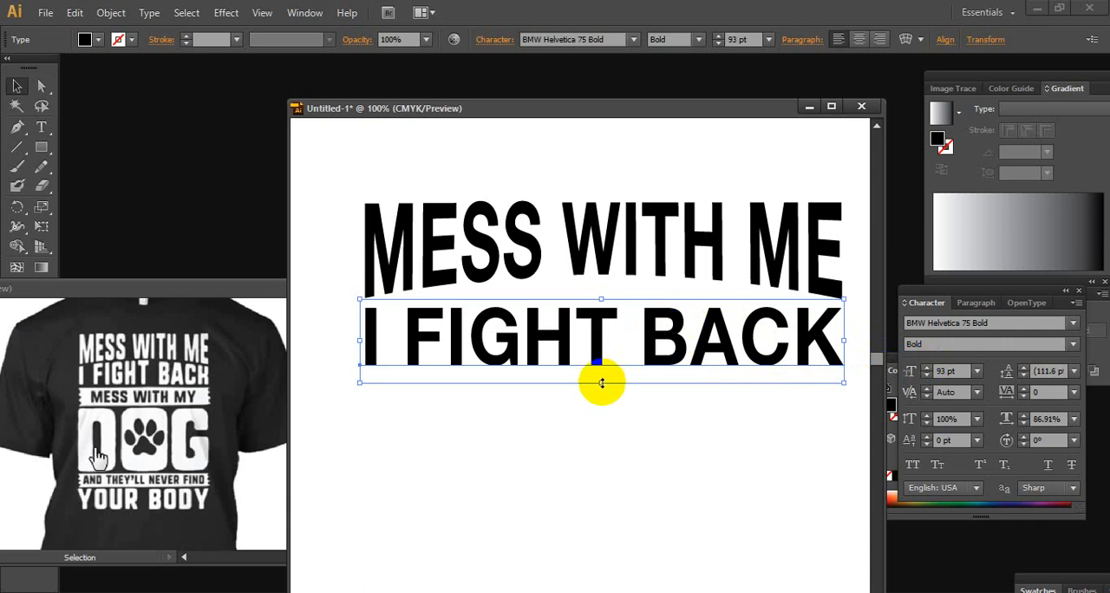
{"action": "left_click_drag", "start_coordinate": [601, 382], "coordinate": [602, 419]}
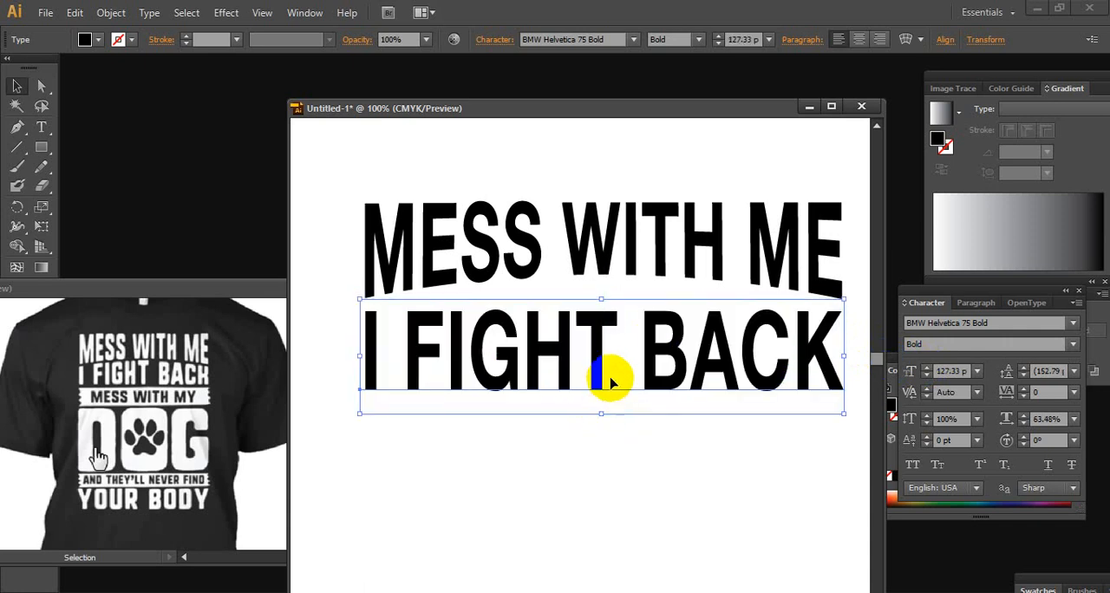
Start an envelope warp on I FIGHT BACK with preview on, try several Arc Lower bends, and set the bend to 0%
{"action": "left_click", "coordinate": [733, 357]}
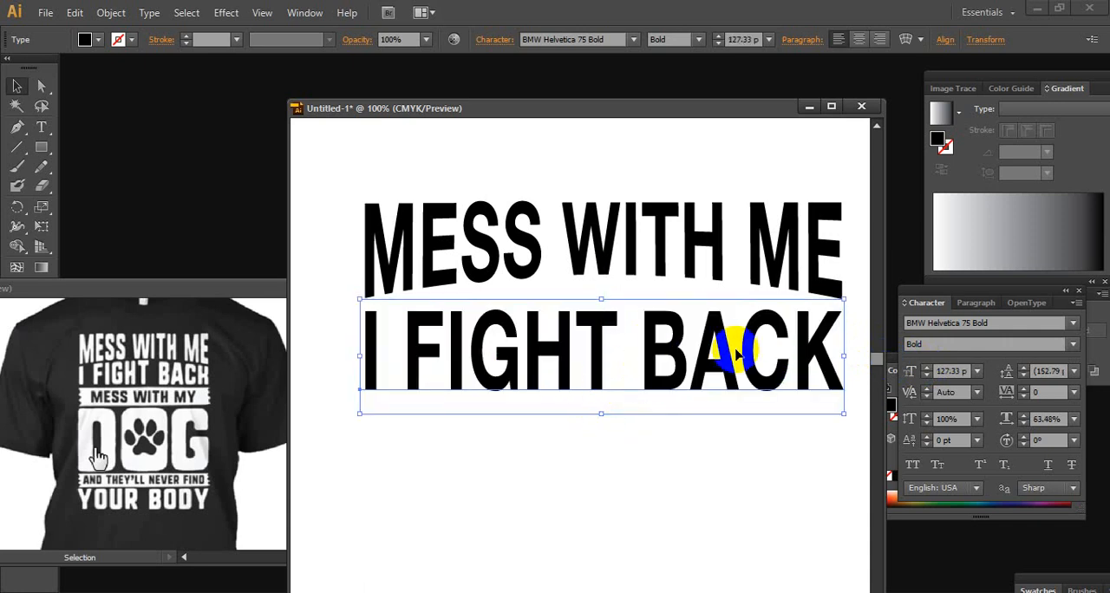
{"action": "left_click", "coordinate": [905, 41]}
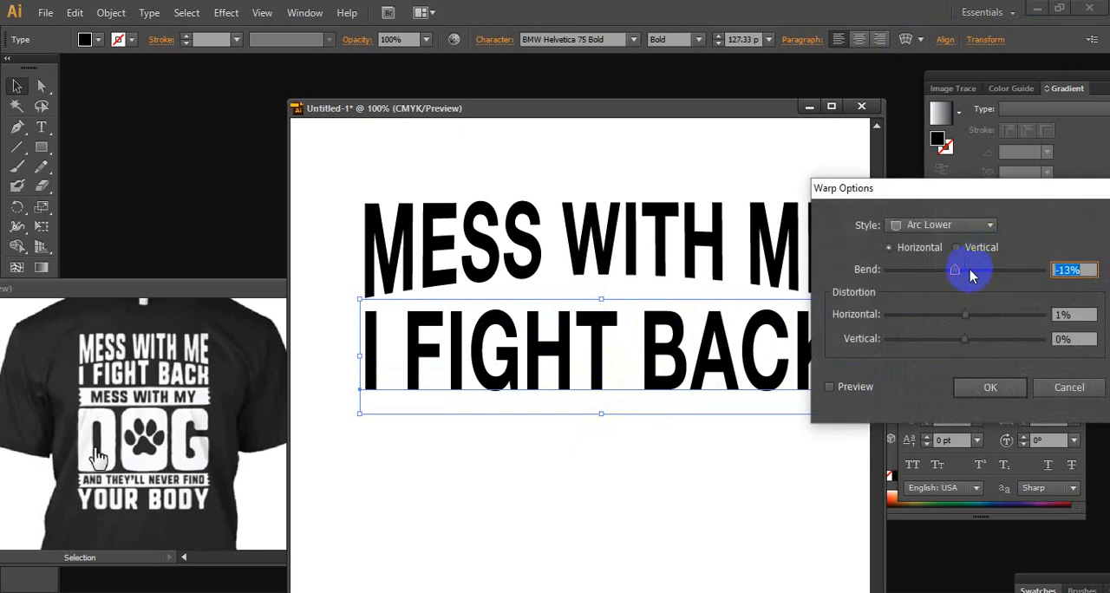
{"action": "left_click", "coordinate": [831, 387]}
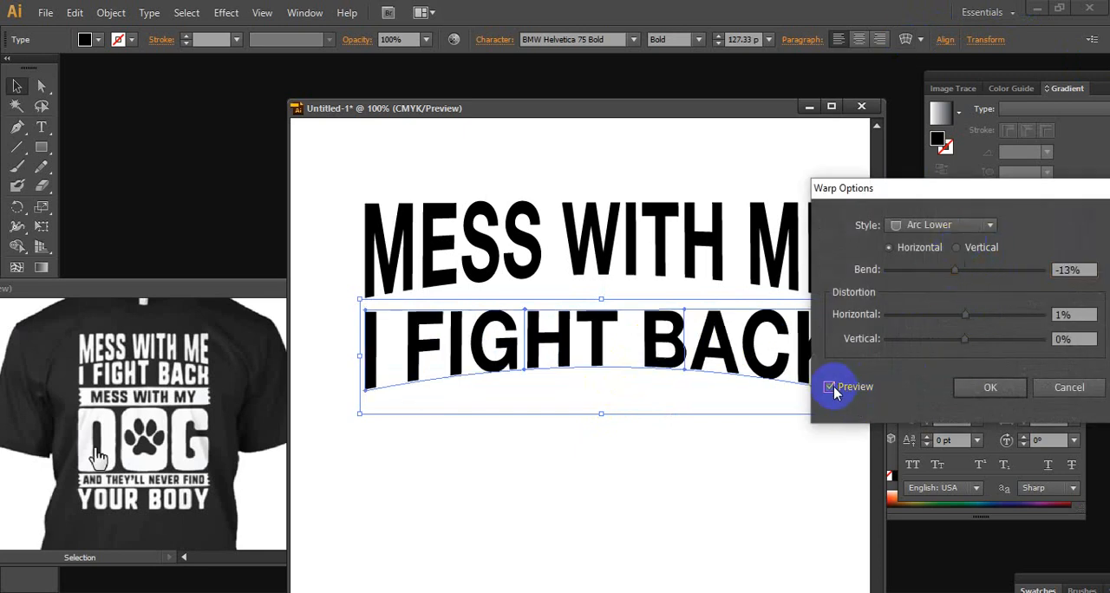
{"action": "left_click", "coordinate": [986, 224]}
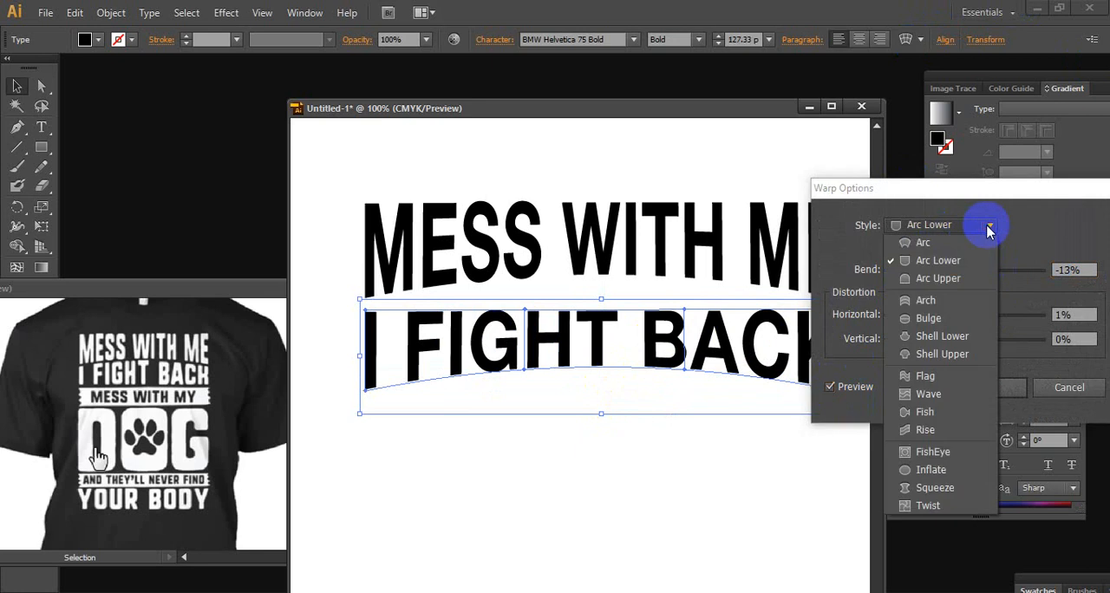
{"action": "left_click", "coordinate": [986, 225]}
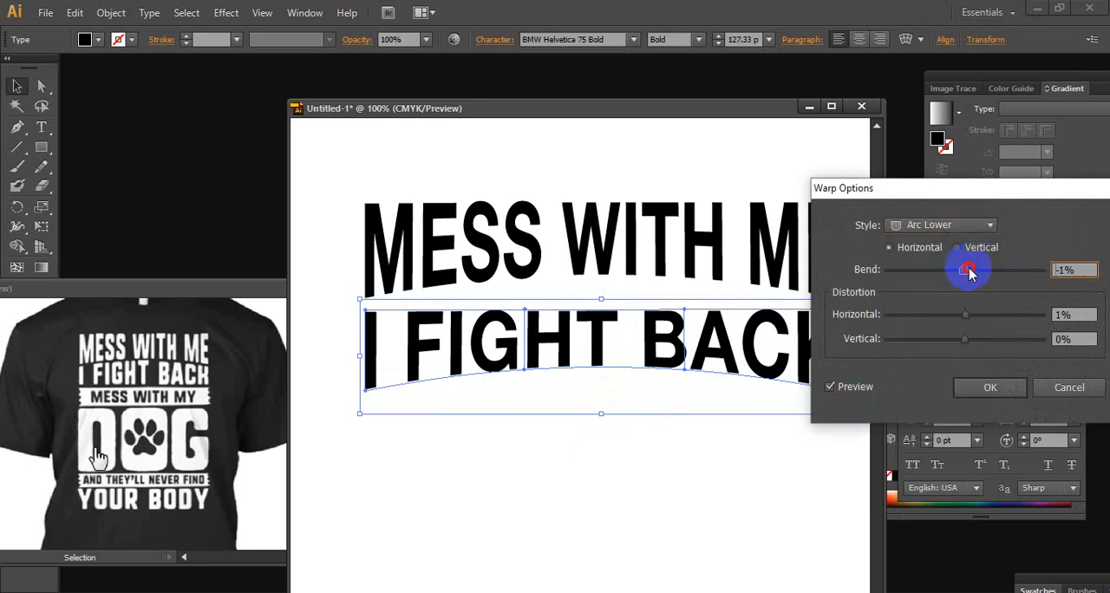
{"action": "left_click_drag", "start_coordinate": [968, 272], "coordinate": [971, 272]}
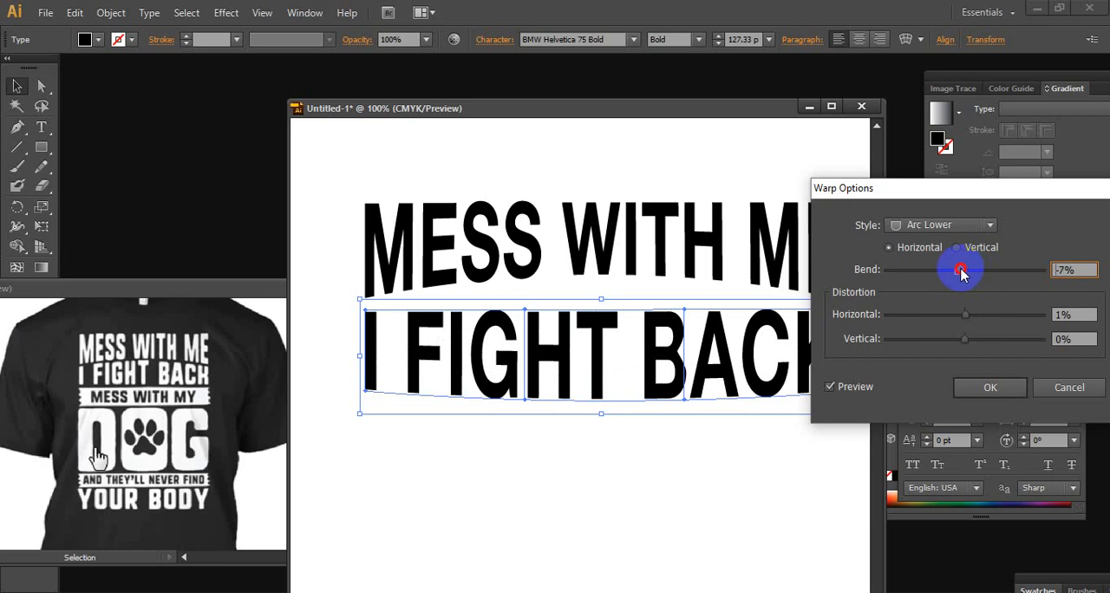
{"action": "left_click_drag", "start_coordinate": [952, 272], "coordinate": [990, 270]}
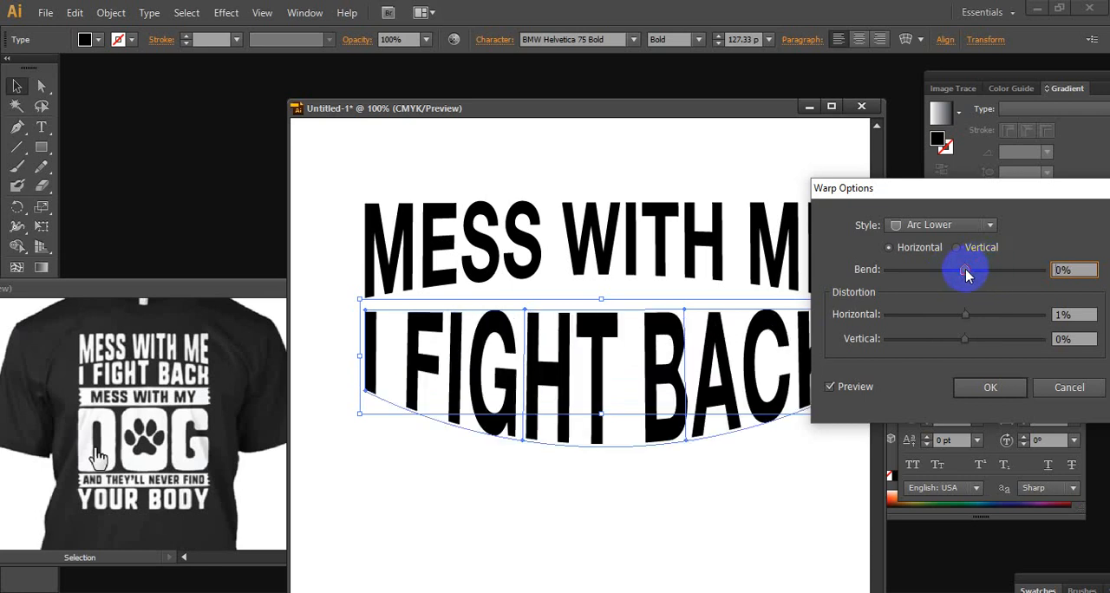
Change the warp style of I FIGHT BACK to Arc Upper with a 12% bend and apply it
{"action": "left_click", "coordinate": [989, 224]}
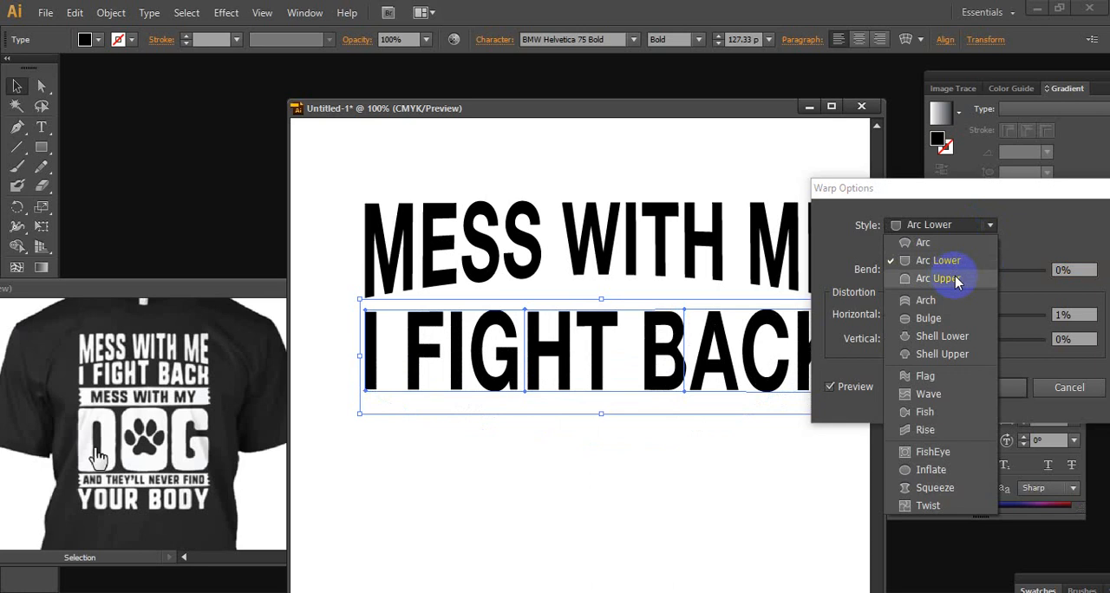
{"action": "left_click", "coordinate": [938, 278]}
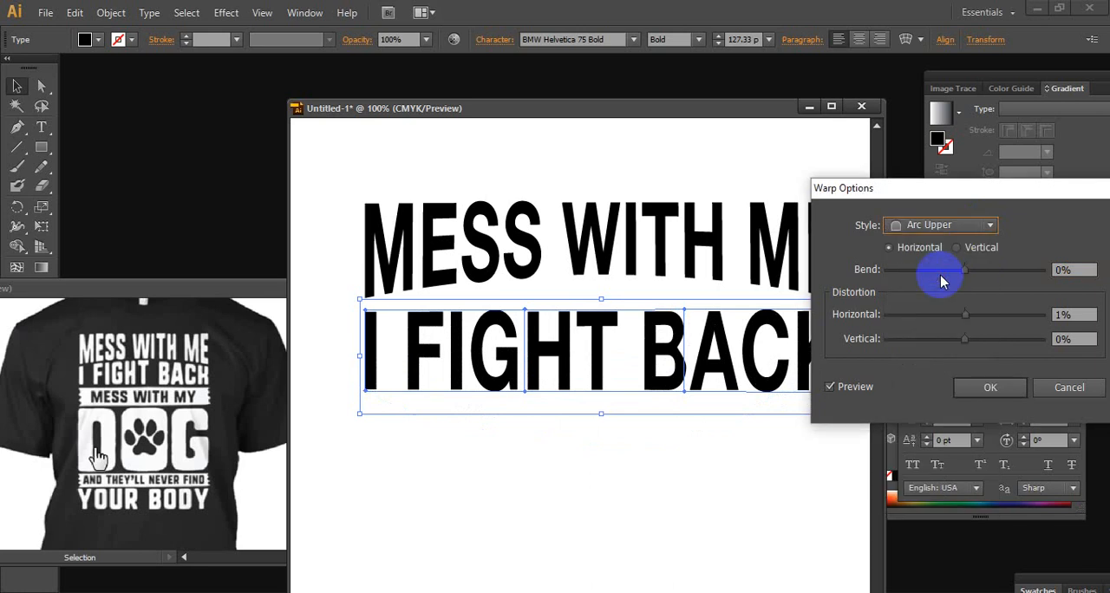
{"action": "left_click_drag", "start_coordinate": [965, 275], "coordinate": [956, 275]}
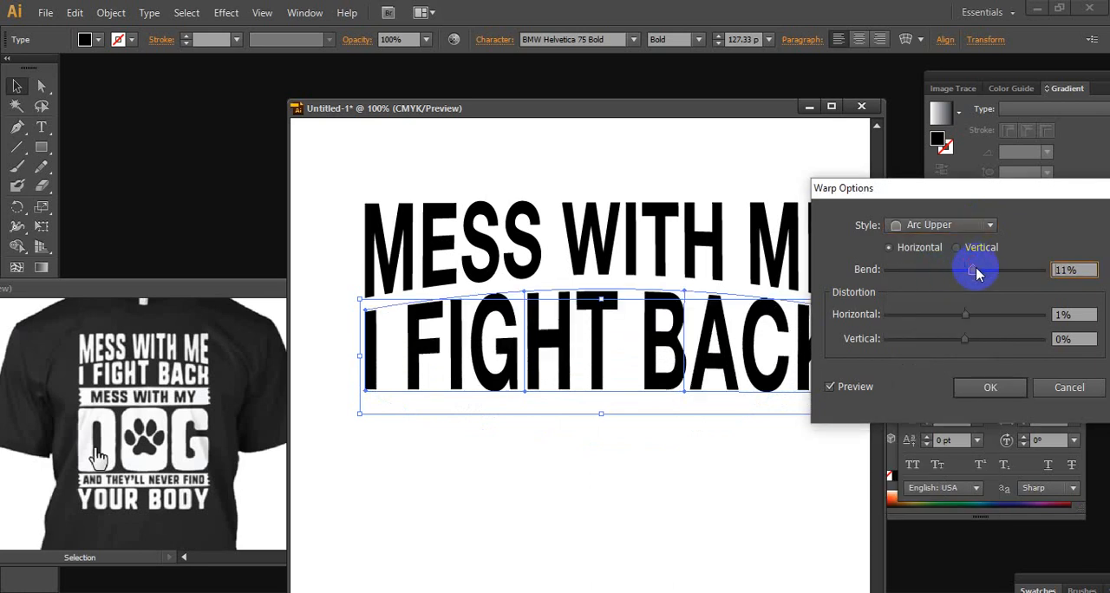
{"action": "left_click_drag", "start_coordinate": [941, 186], "coordinate": [995, 199]}
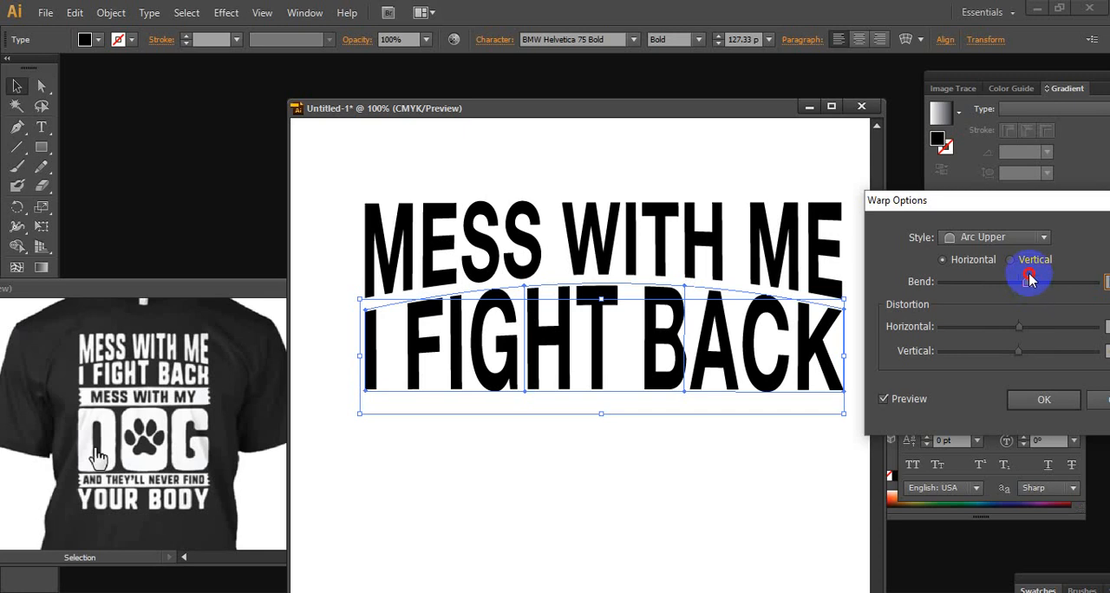
{"action": "left_click_drag", "start_coordinate": [1029, 274], "coordinate": [1029, 274]}
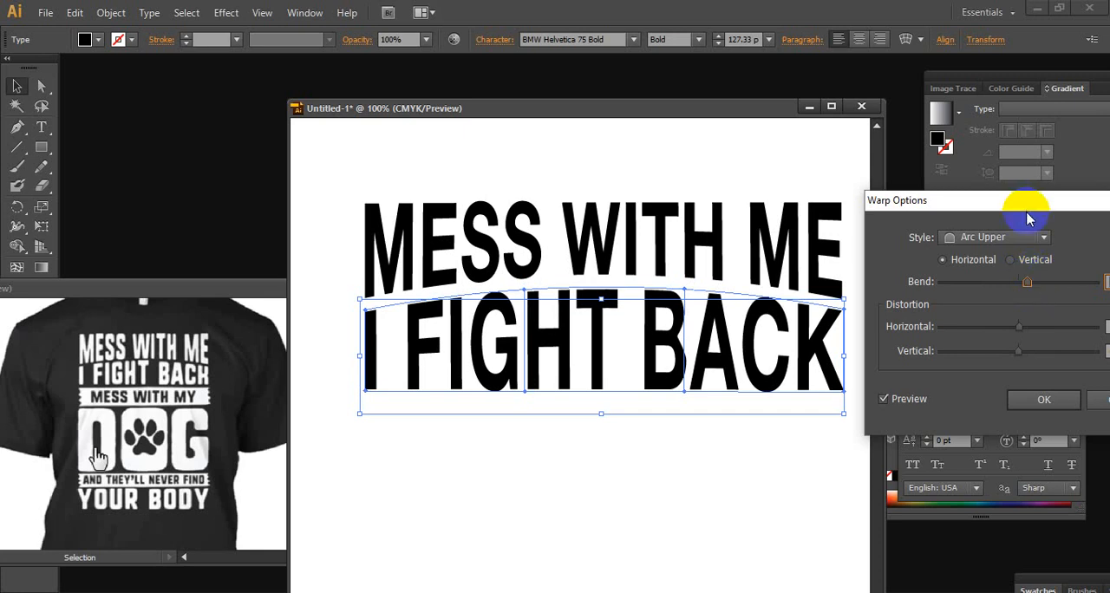
{"action": "left_click_drag", "start_coordinate": [958, 201], "coordinate": [759, 214]}
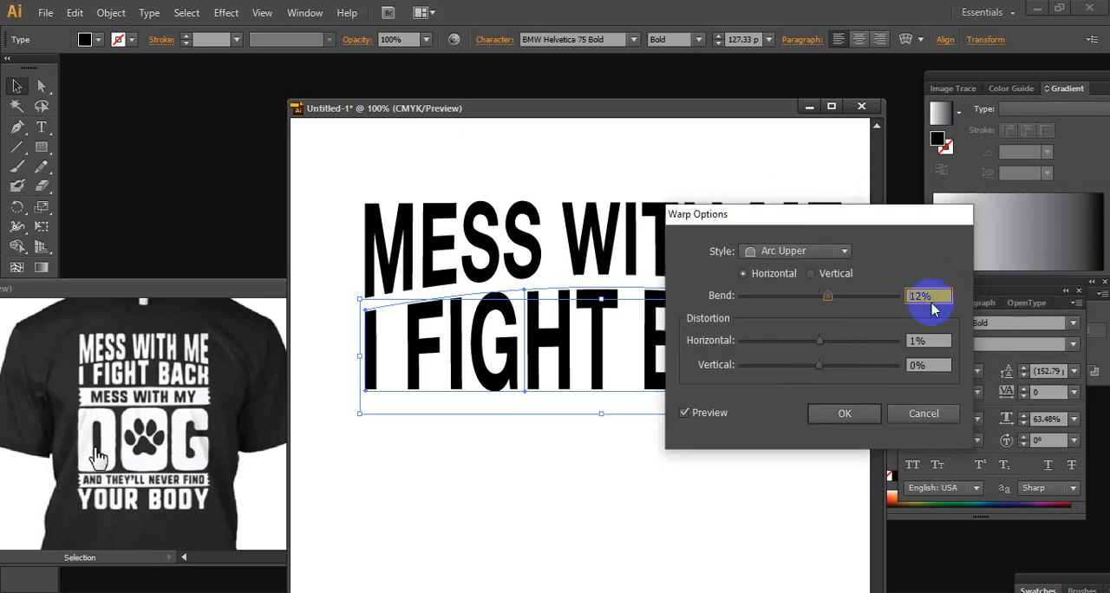
{"action": "left_click", "coordinate": [863, 411]}
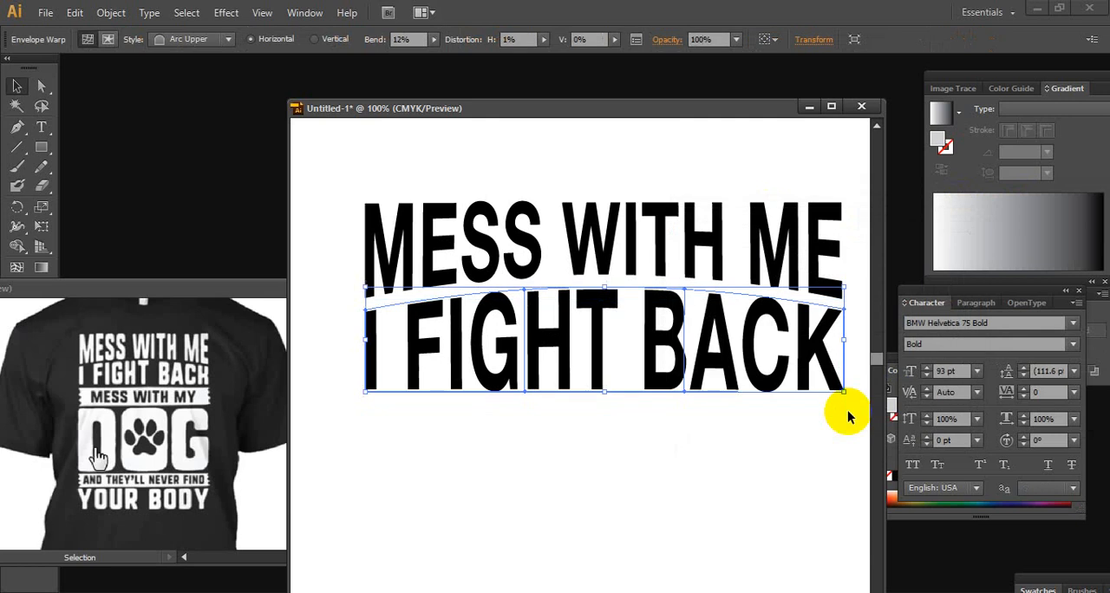
Nudge the warped I FIGHT BACK line up in small steps until it fits closely under the curve of MESS WITH ME
{"action": "left_click", "coordinate": [703, 459]}
{"action": "left_click", "coordinate": [709, 351]}
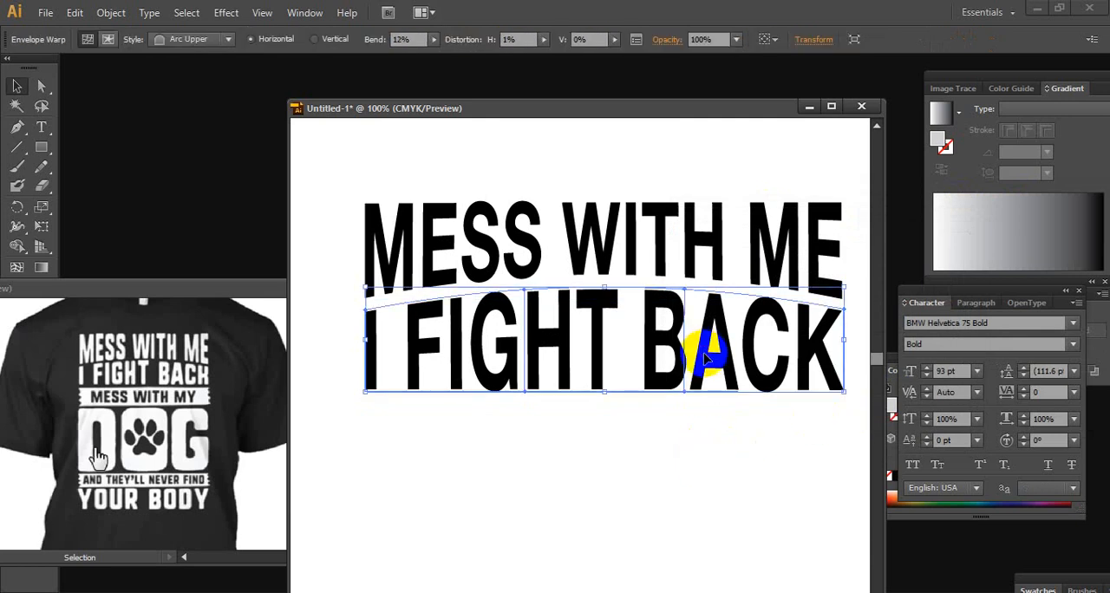
{"action": "key", "text": "Up"}
{"action": "key", "text": "Up"}
{"action": "key", "text": "Up"}
{"action": "key", "text": "Up"}
{"action": "key", "text": "Up"}
{"action": "key", "text": "Up"}
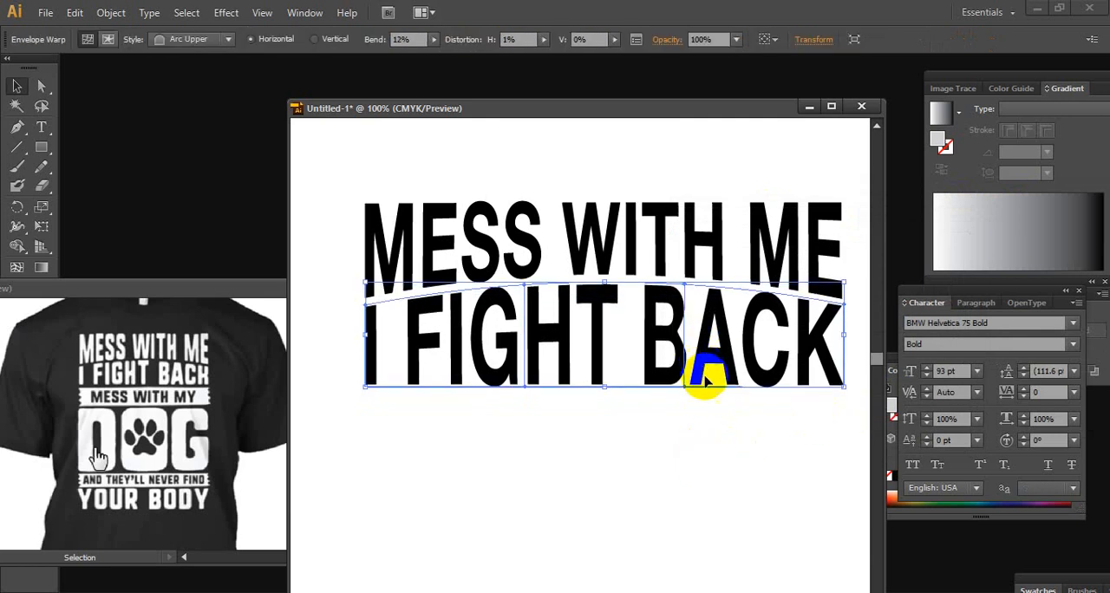
{"action": "left_click", "coordinate": [685, 457]}
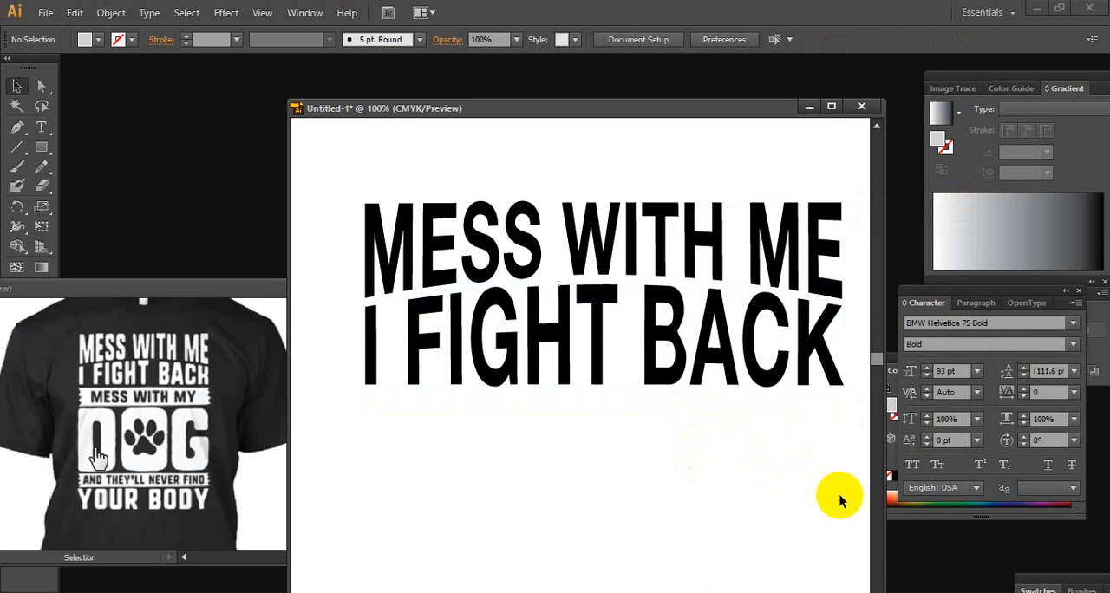
{"action": "left_click_drag", "start_coordinate": [842, 491], "coordinate": [324, 341]}
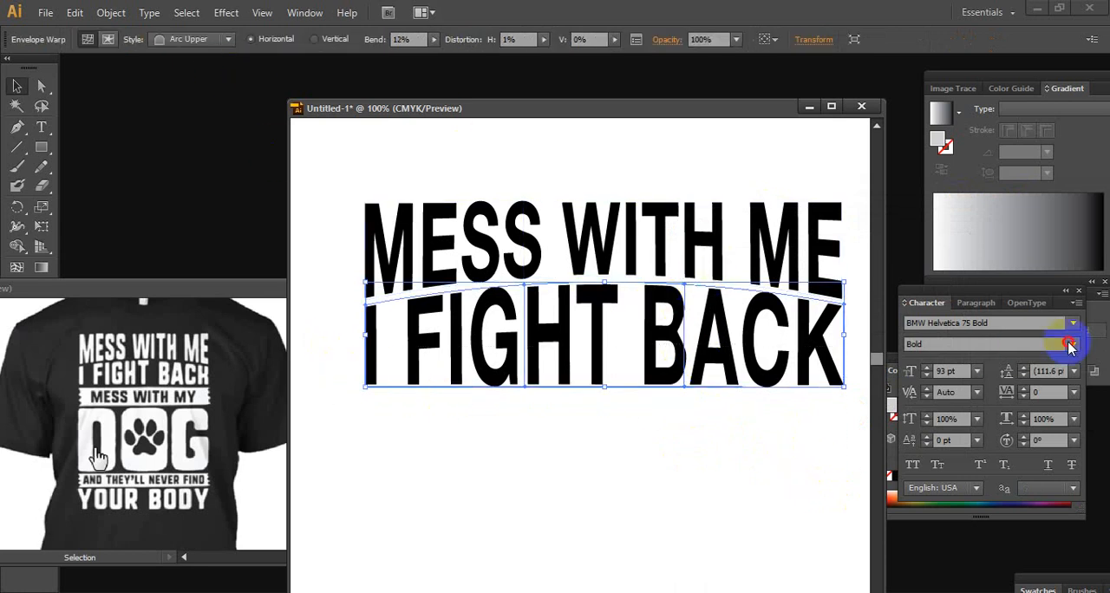
{"action": "left_click", "coordinate": [654, 449]}
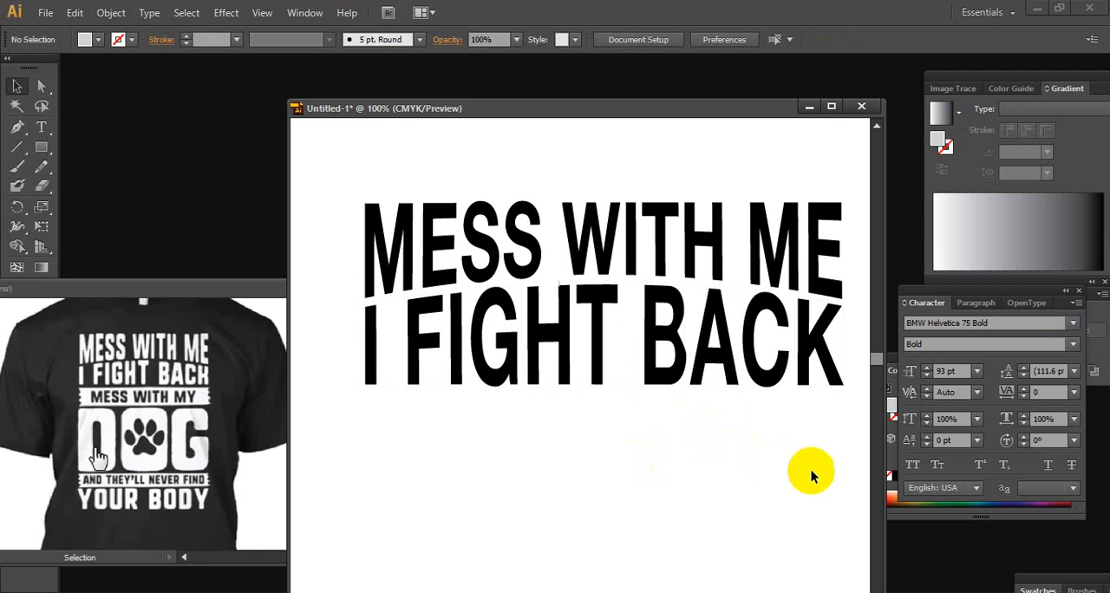
{"action": "left_click_drag", "start_coordinate": [811, 469], "coordinate": [357, 330]}
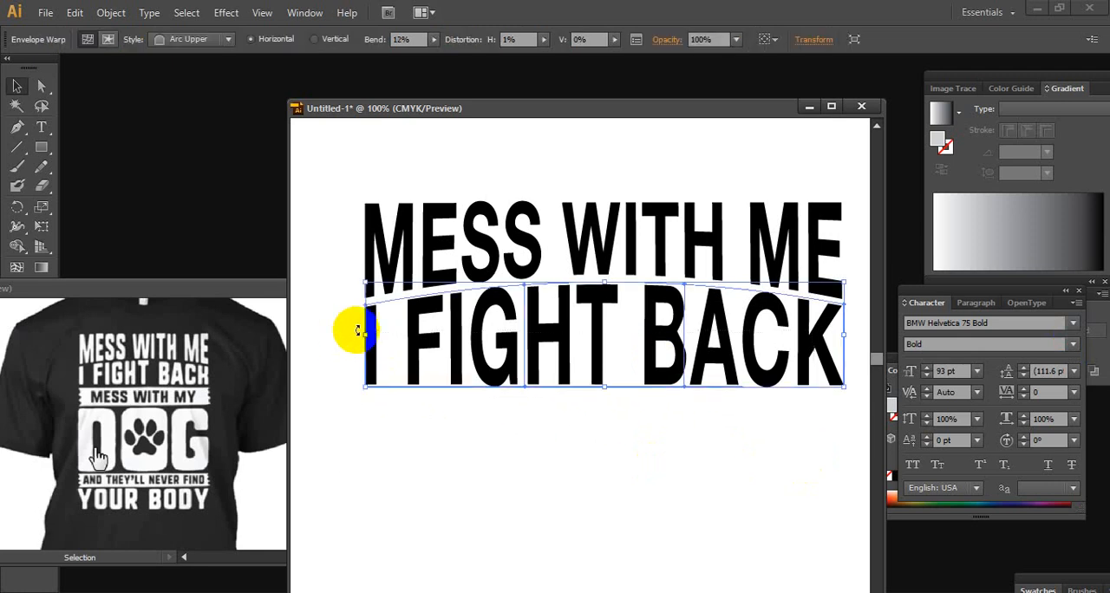
{"action": "left_click", "coordinate": [669, 466]}
Examine the two interlocking text lines at different magnifications and compare them with the reference T-shirt
{"action": "left_click", "coordinate": [693, 431], "text": "ctrl+alt"}
{"action": "left_click", "coordinate": [694, 431], "text": "ctrl+alt"}
{"action": "left_click_drag", "start_coordinate": [453, 314], "coordinate": [665, 358]}
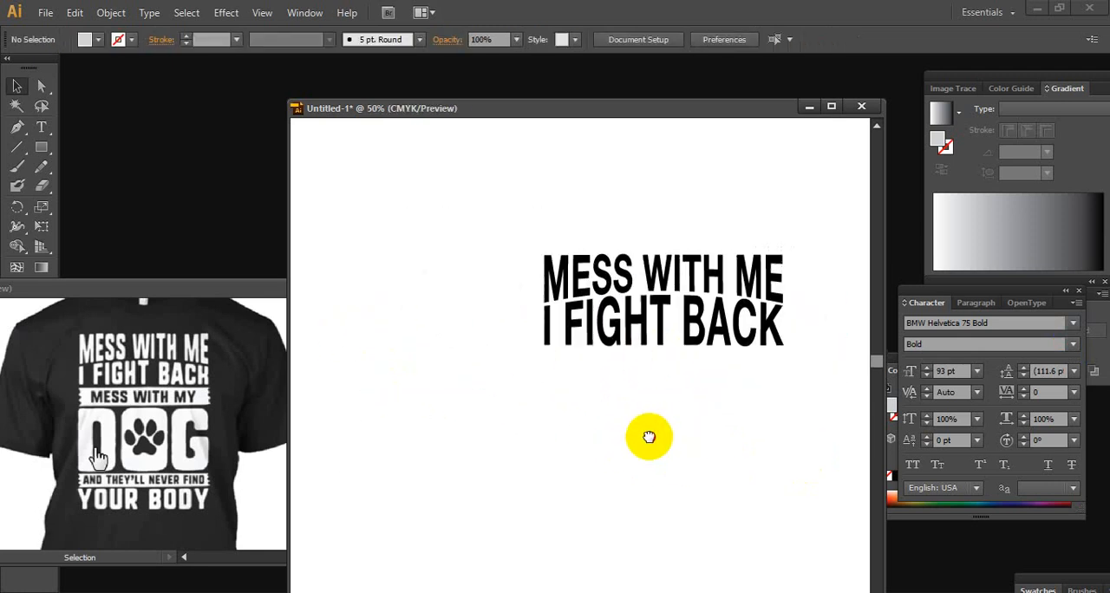
{"action": "left_click_drag", "start_coordinate": [649, 436], "coordinate": [584, 448]}
{"action": "left_click", "coordinate": [632, 404], "text": "ctrl"}
{"action": "left_click_drag", "start_coordinate": [470, 355], "coordinate": [510, 374]}
{"action": "left_click", "coordinate": [569, 353], "text": "ctrl"}
{"action": "left_click", "coordinate": [562, 388], "text": "ctrl+alt"}
{"action": "left_click_drag", "start_coordinate": [574, 388], "coordinate": [603, 422]}
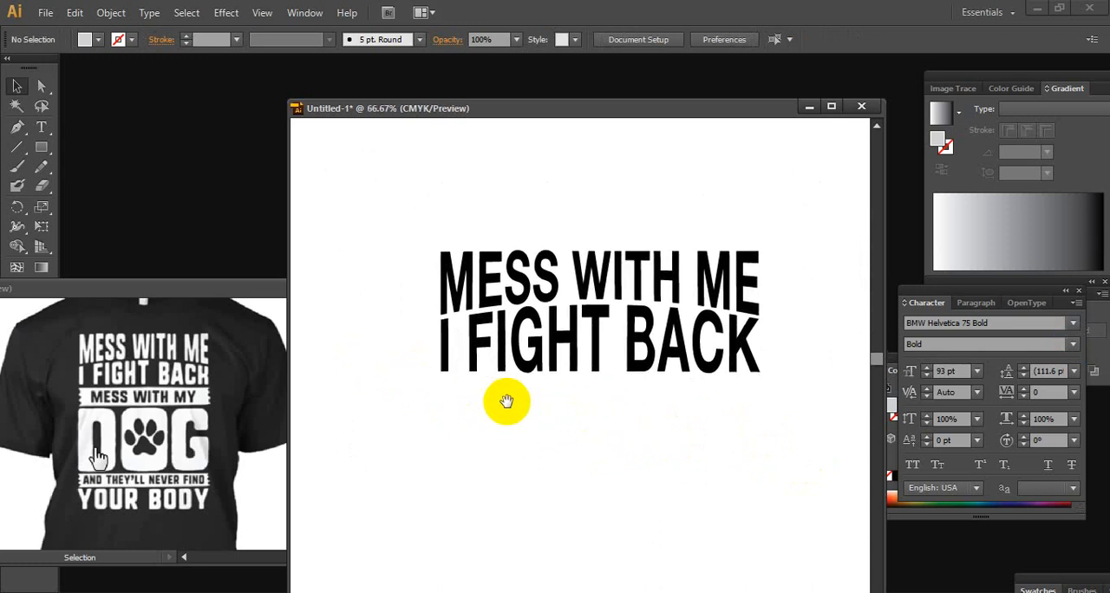
{"action": "left_click_drag", "start_coordinate": [563, 465], "coordinate": [530, 423]}
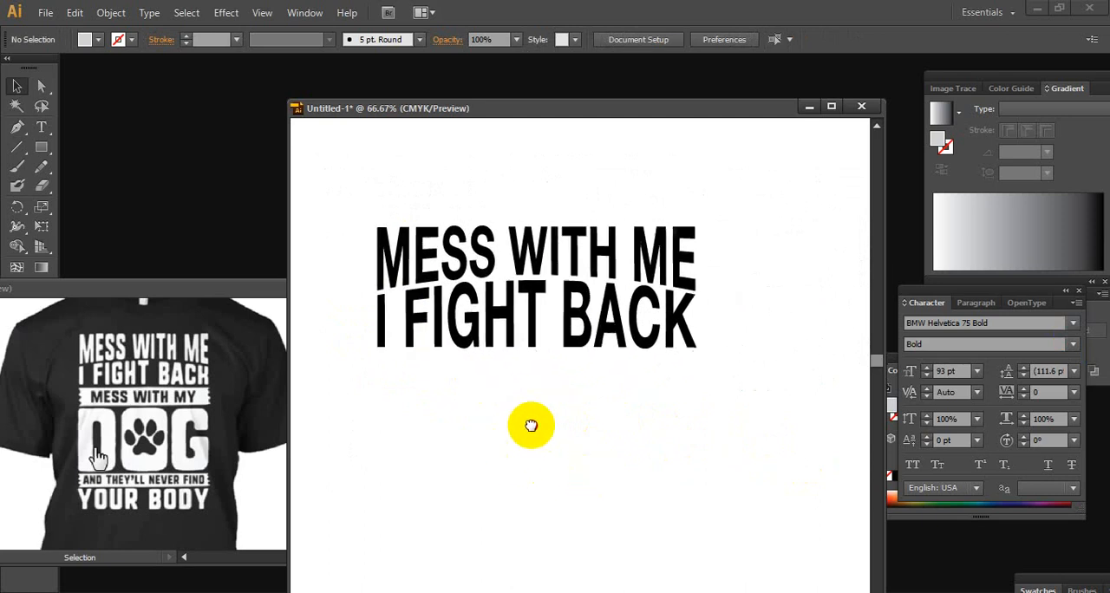
{"action": "left_click", "coordinate": [562, 387], "text": "ctrl"}
{"action": "left_click_drag", "start_coordinate": [565, 387], "coordinate": [589, 425]}
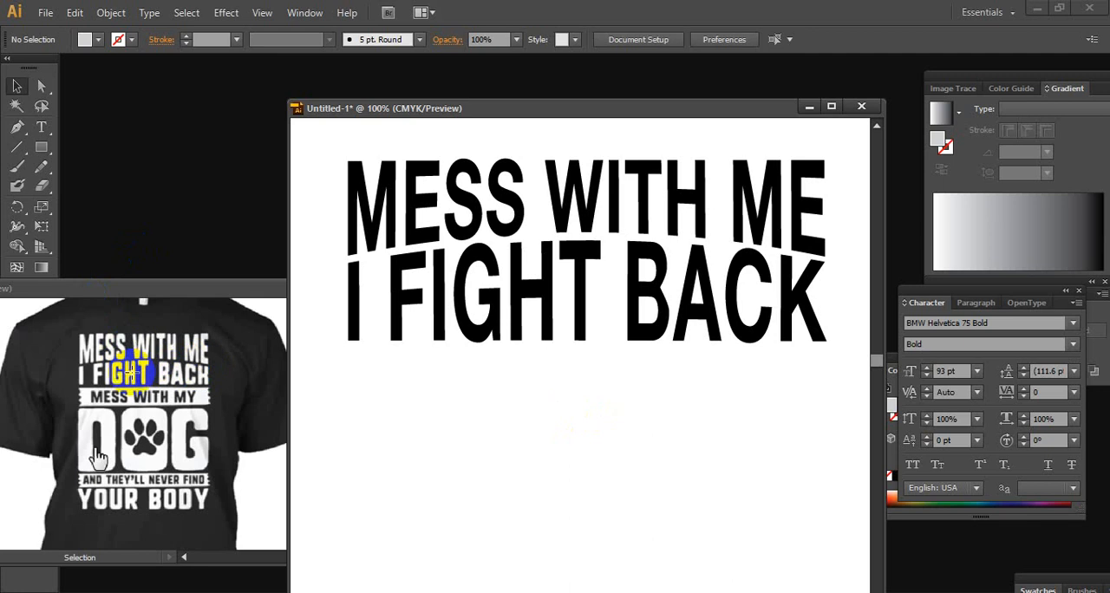
Try to change the font of the warped MESS WITH ME line to Blackoak Std
{"action": "left_click", "coordinate": [518, 198]}
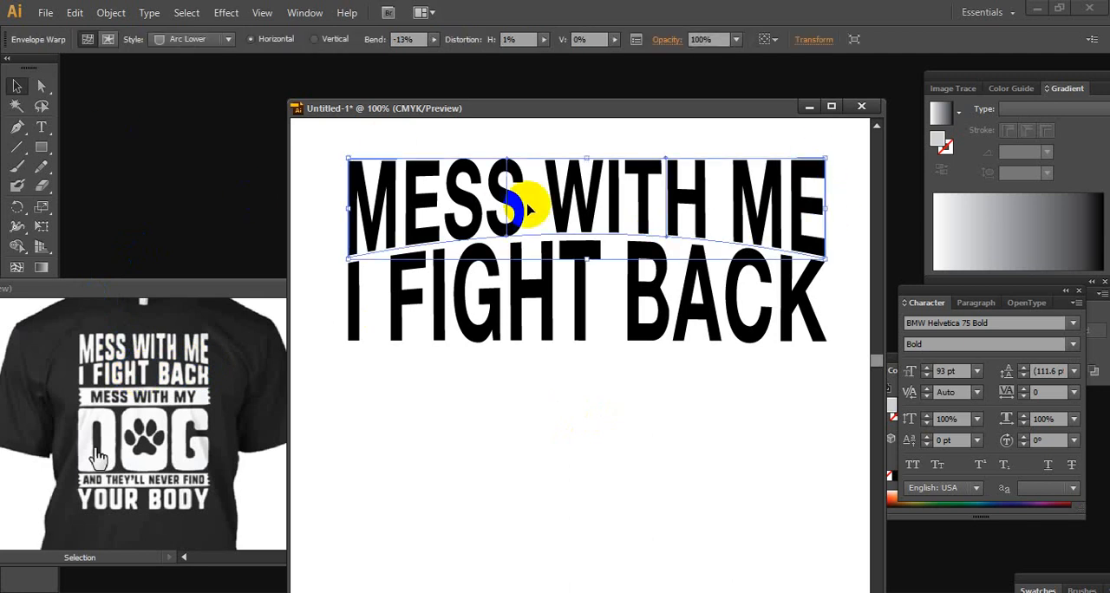
{"action": "left_click", "coordinate": [1073, 323]}
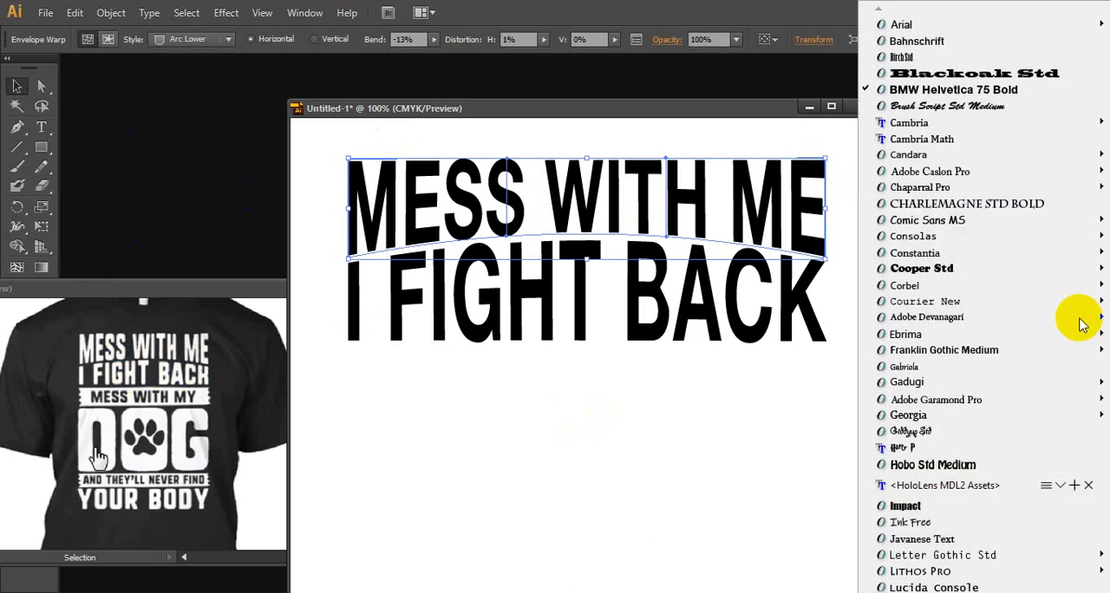
{"action": "left_click", "coordinate": [1013, 75]}
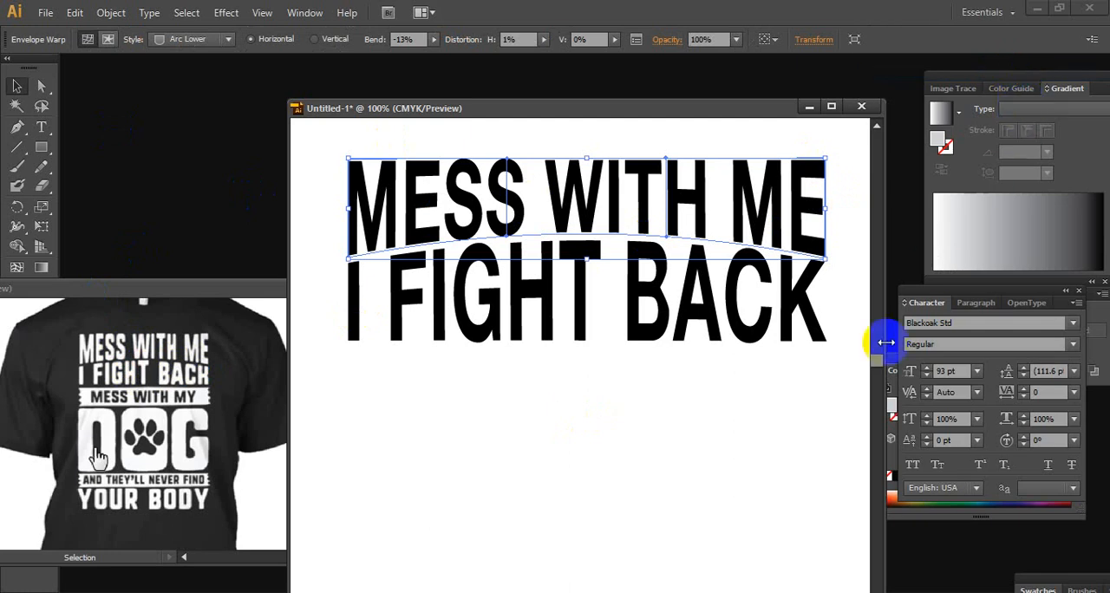
{"action": "left_click", "coordinate": [782, 426]}
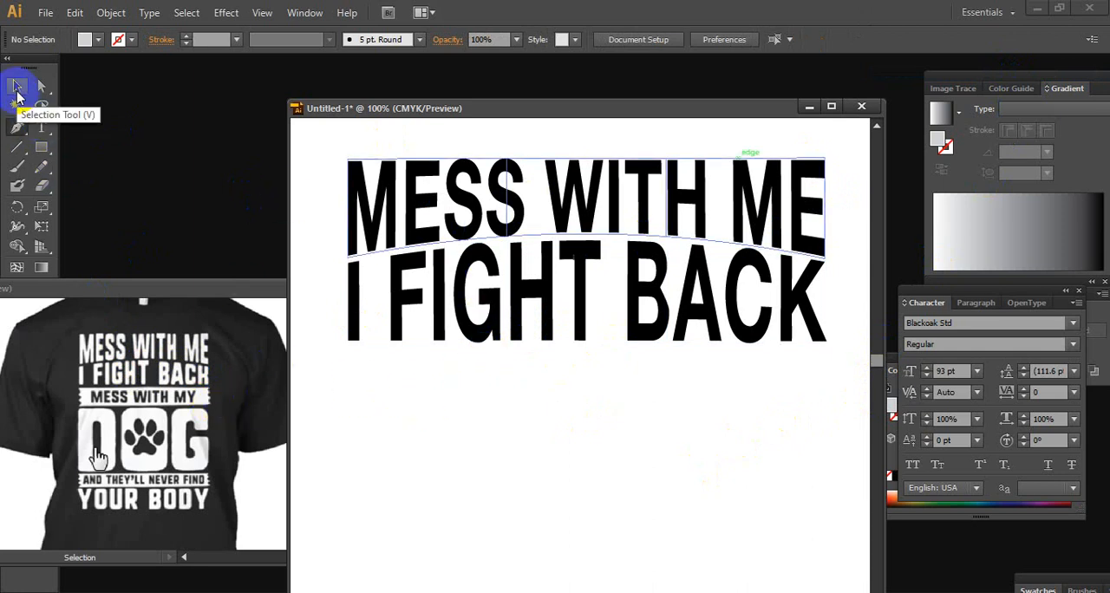
With the Pen tool, draw the ragged, wavy left edge of a banner about 15 mm tall just below the I of I FIGHT BACK
{"action": "left_click", "coordinate": [407, 360]}
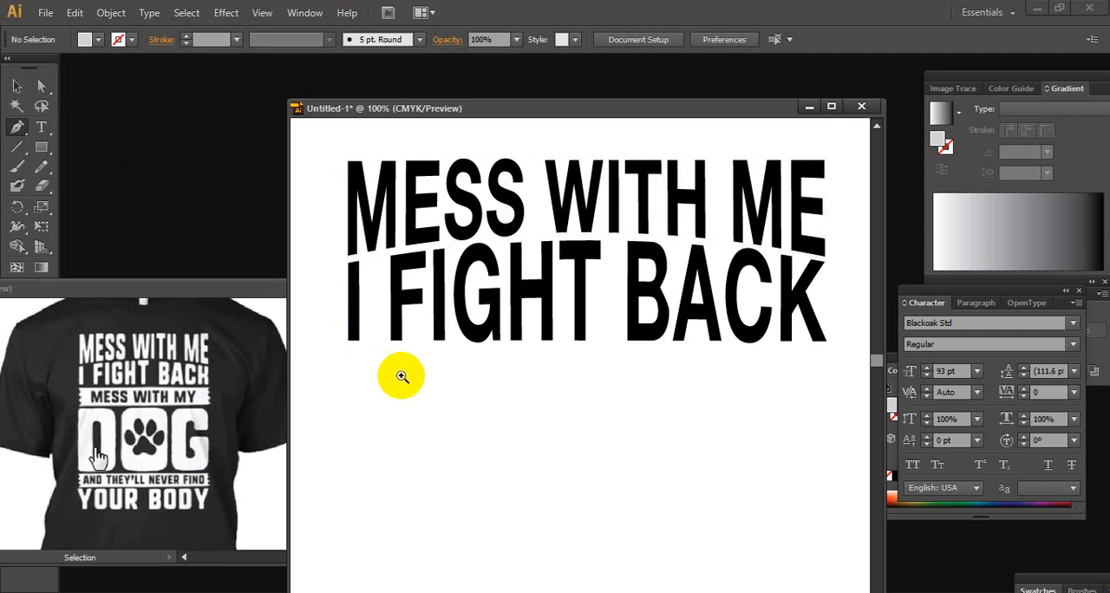
{"action": "left_click", "coordinate": [400, 376], "text": "ctrl"}
{"action": "left_click", "coordinate": [578, 375], "text": "ctrl"}
{"action": "left_click_drag", "start_coordinate": [574, 342], "coordinate": [551, 383]}
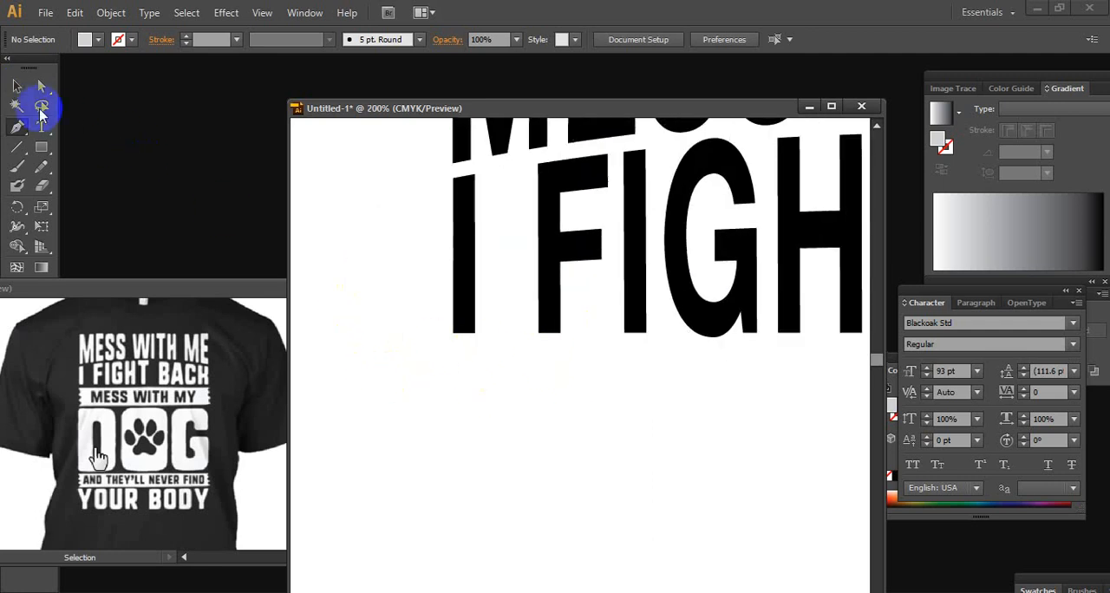
{"action": "left_click", "coordinate": [17, 126]}
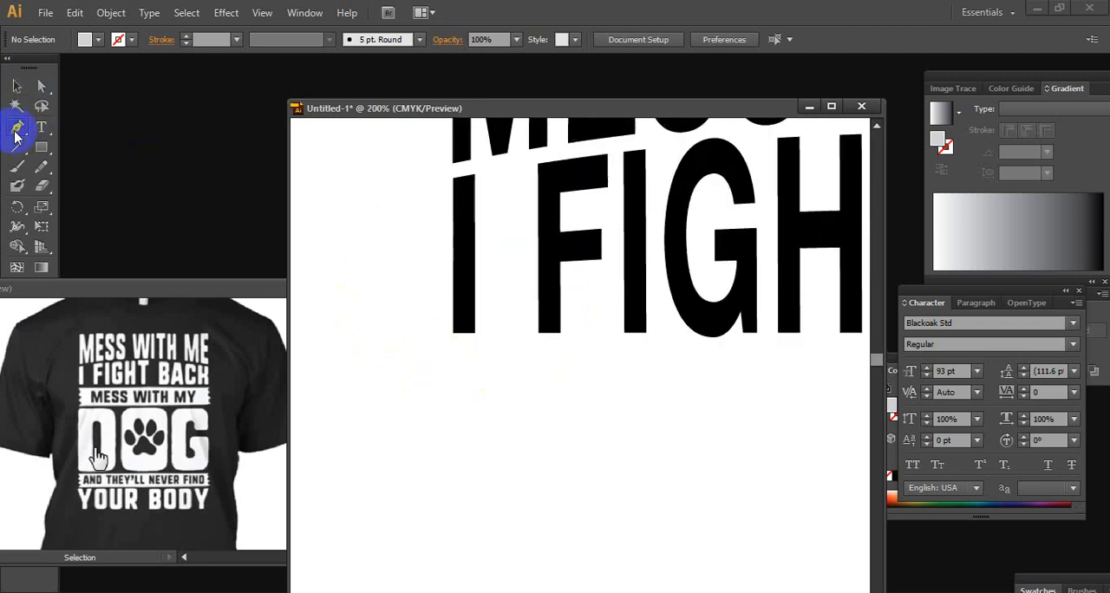
{"action": "left_click", "coordinate": [451, 356]}
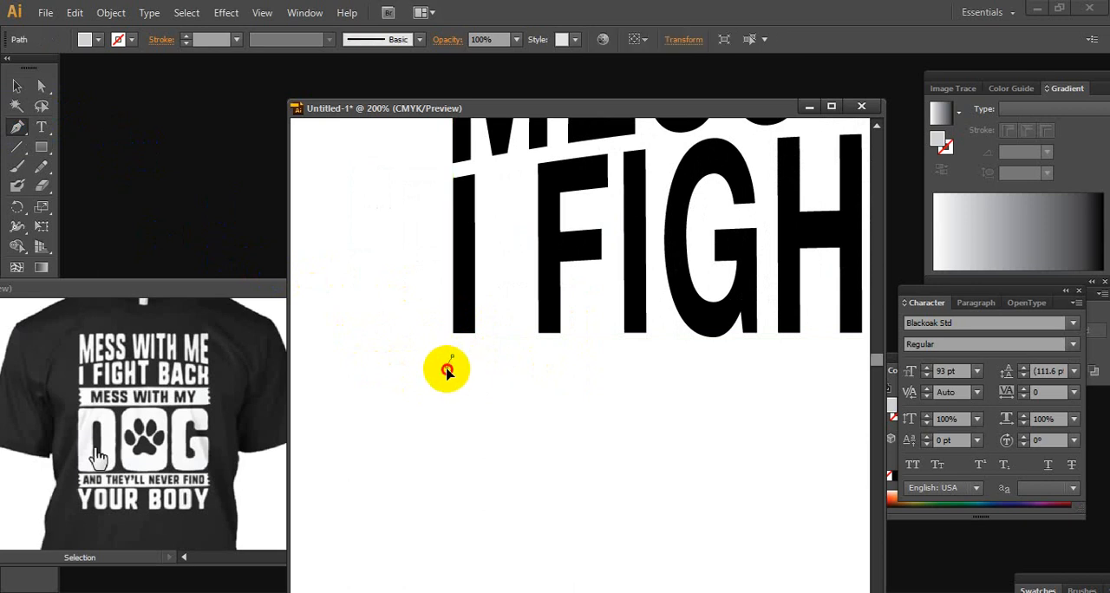
{"action": "left_click_drag", "start_coordinate": [447, 373], "coordinate": [453, 384]}
{"action": "left_click", "coordinate": [452, 378]}
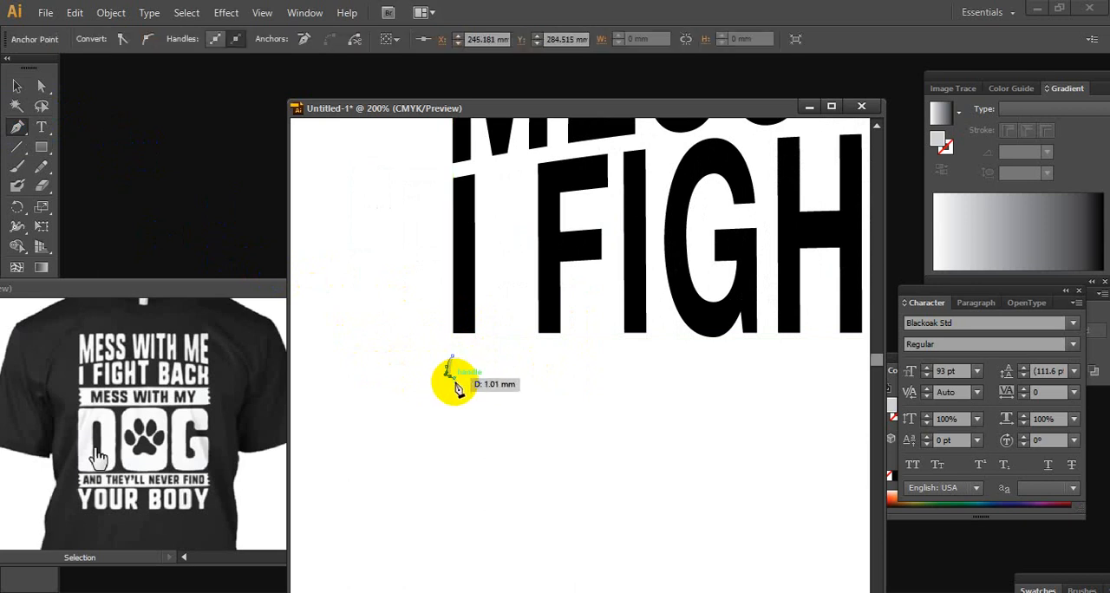
{"action": "left_click", "coordinate": [456, 392]}
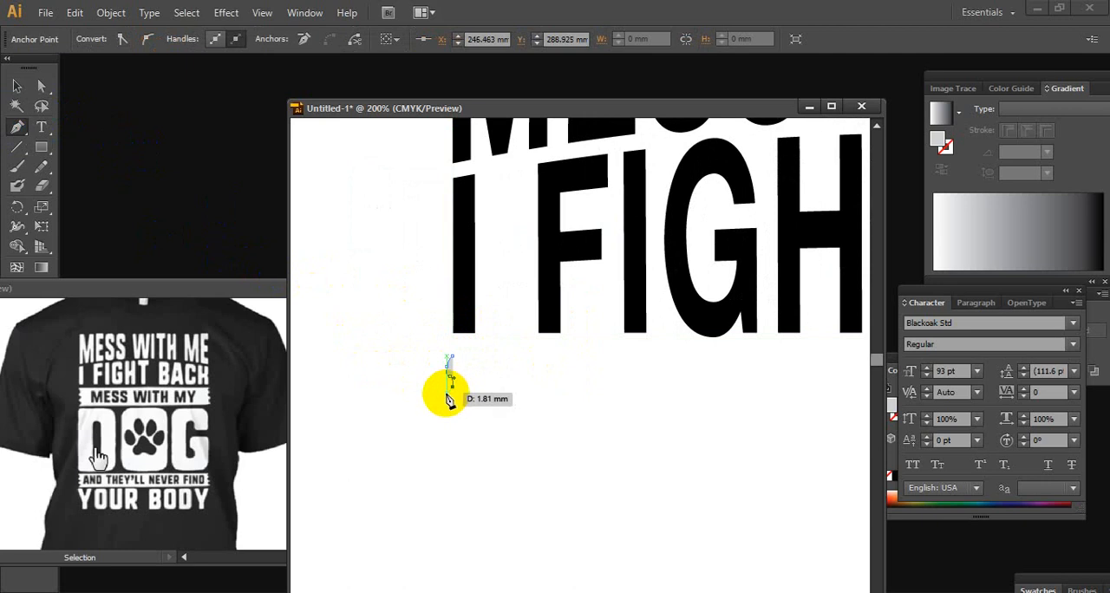
{"action": "left_click", "coordinate": [447, 401]}
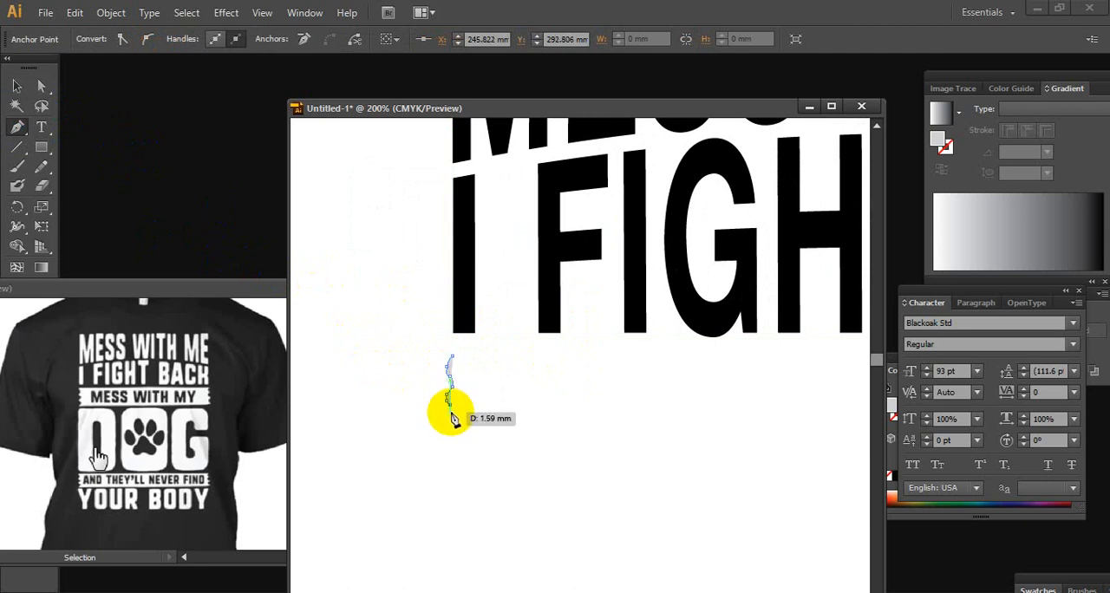
{"action": "left_click", "coordinate": [451, 413]}
{"action": "left_click_drag", "start_coordinate": [443, 425], "coordinate": [450, 439]}
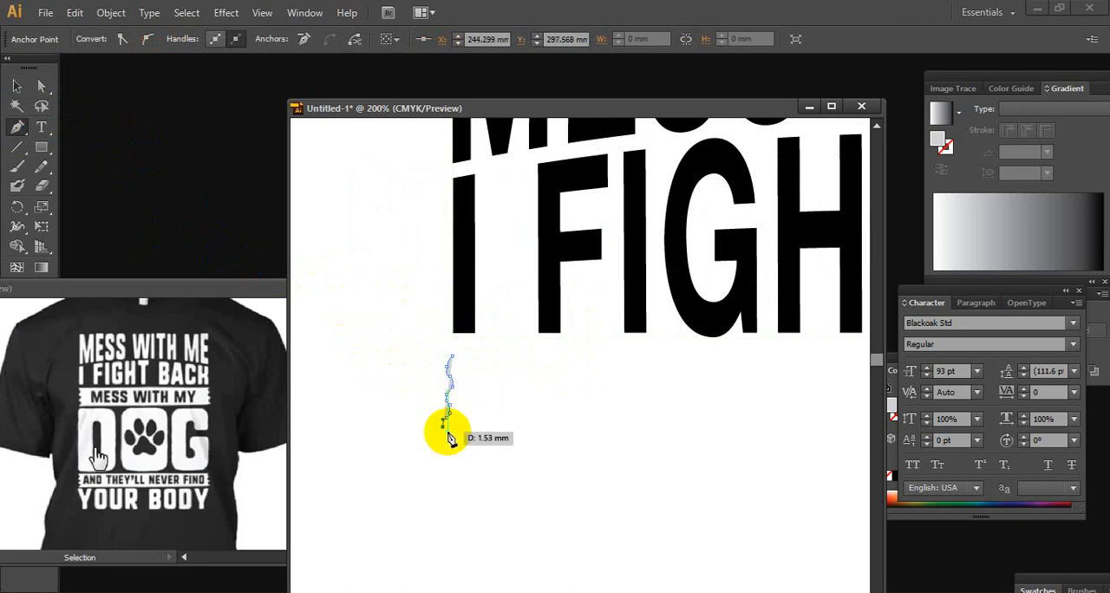
Complete the banner outline with straight bottom, right and top edges, about 63 mm long and 16.4 mm high, and close the path
{"action": "left_click", "coordinate": [744, 430]}
{"action": "left_click_drag", "start_coordinate": [744, 431], "coordinate": [744, 365]}
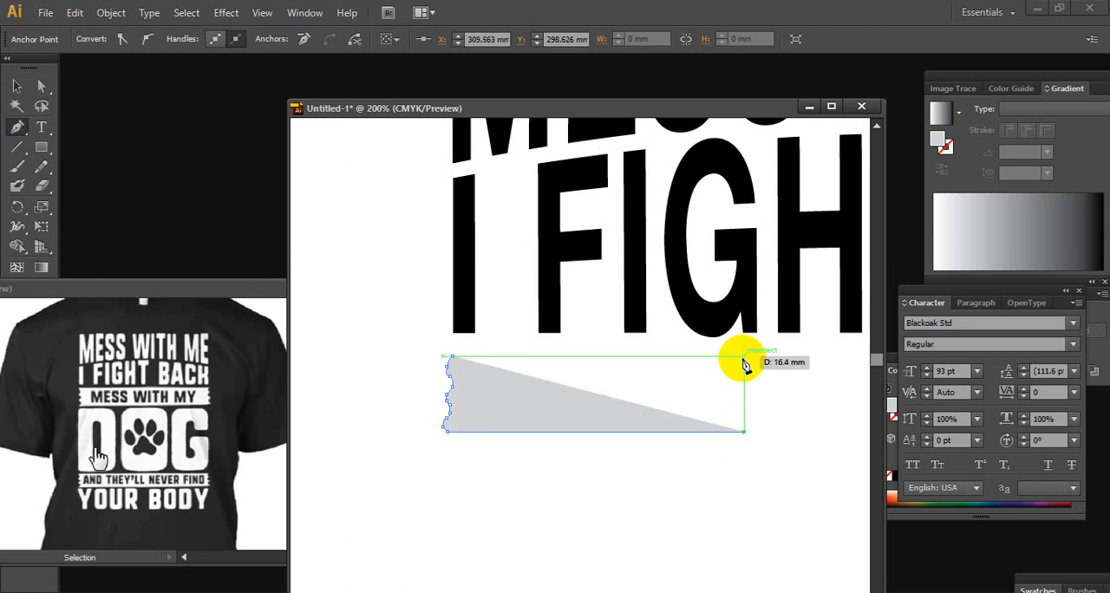
{"action": "left_click", "coordinate": [744, 356]}
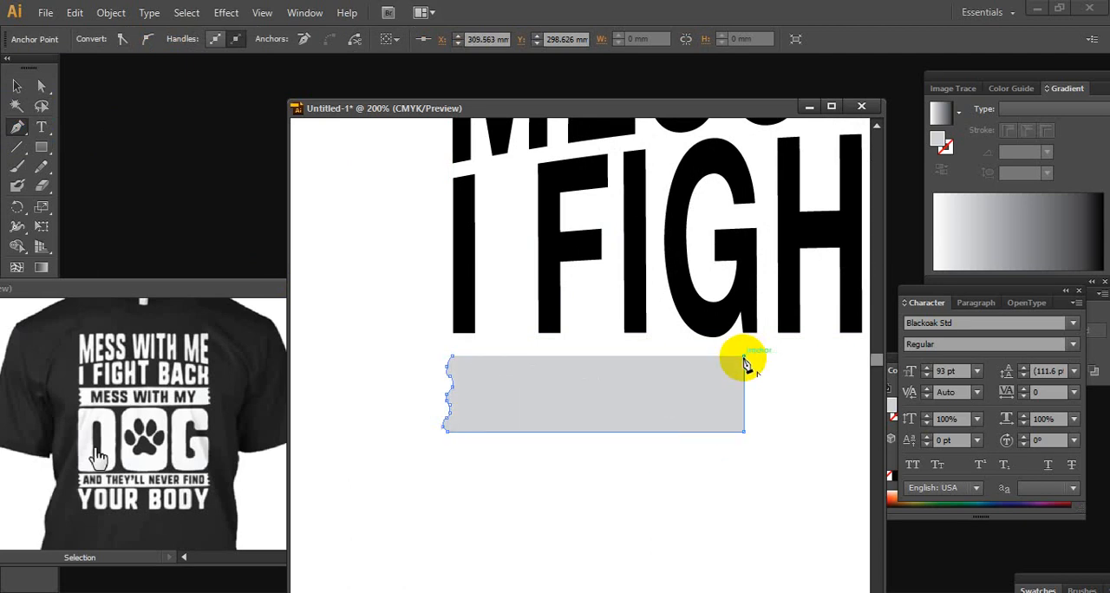
{"action": "left_click", "coordinate": [455, 361]}
Select the ragged-edged banner shape under I FIGHT BACK and fill it with black
{"action": "scroll", "coordinate": [651, 384], "scroll_direction": "down", "scroll_amount": 3}
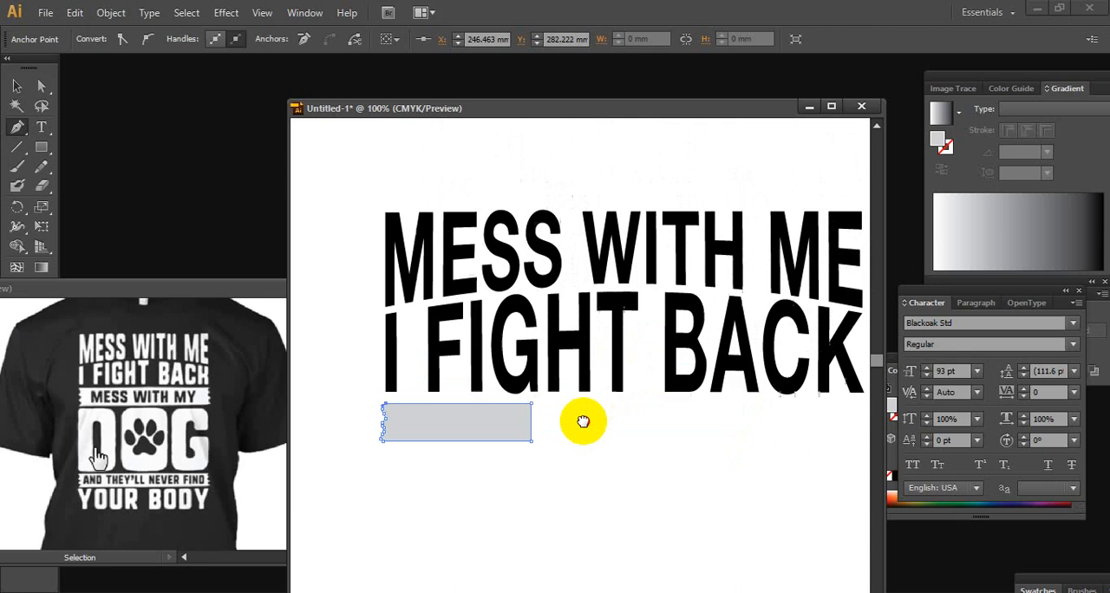
{"action": "left_click", "coordinate": [17, 86]}
{"action": "left_click", "coordinate": [656, 502]}
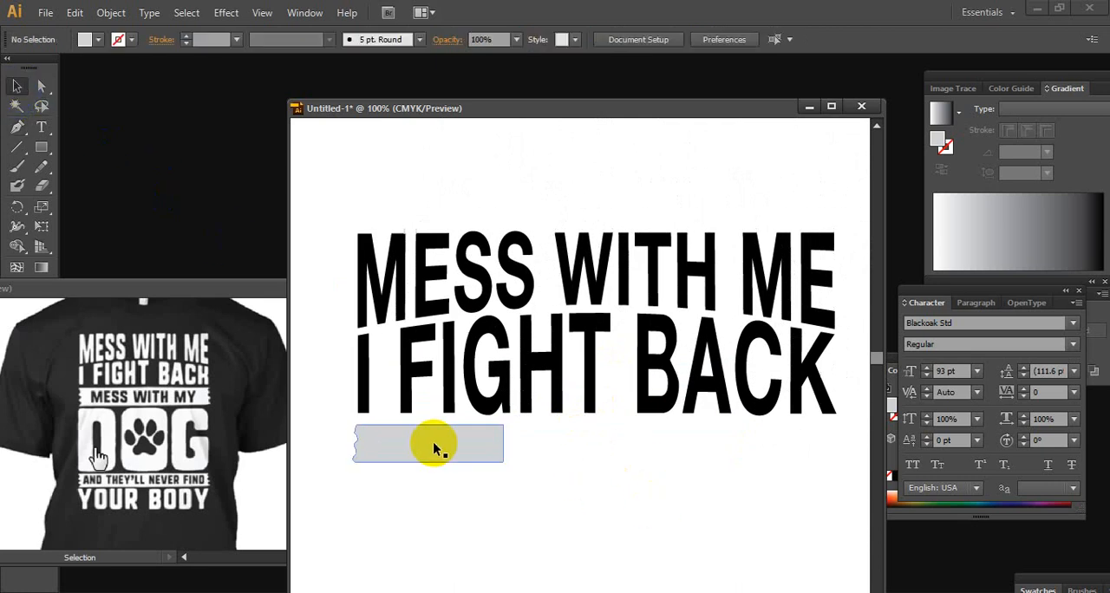
{"action": "left_click", "coordinate": [433, 441]}
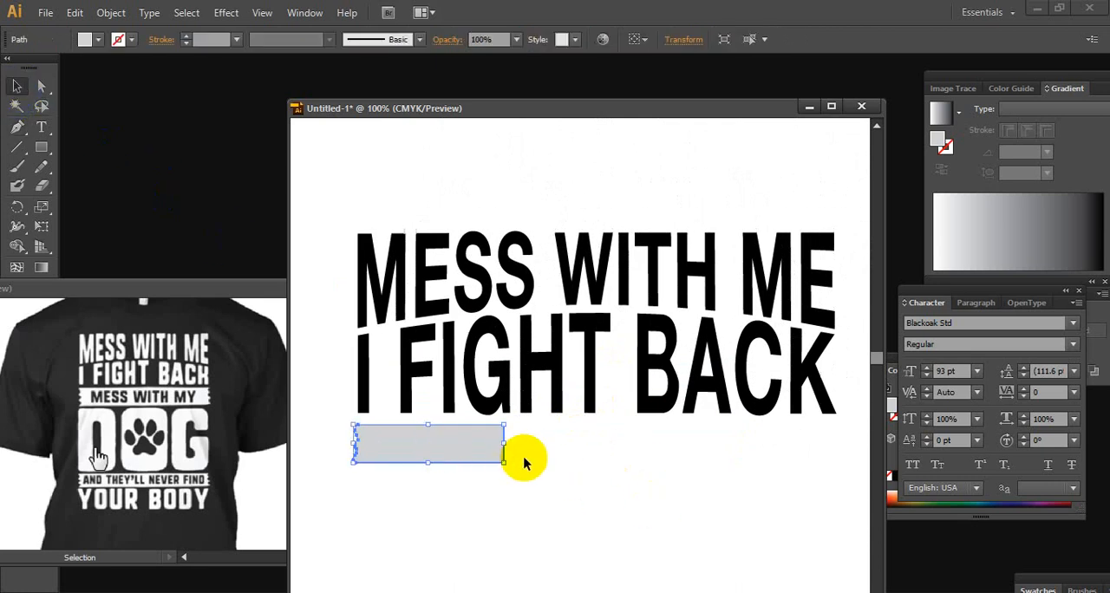
{"action": "left_click", "coordinate": [92, 47]}
{"action": "left_click", "coordinate": [35, 77]}
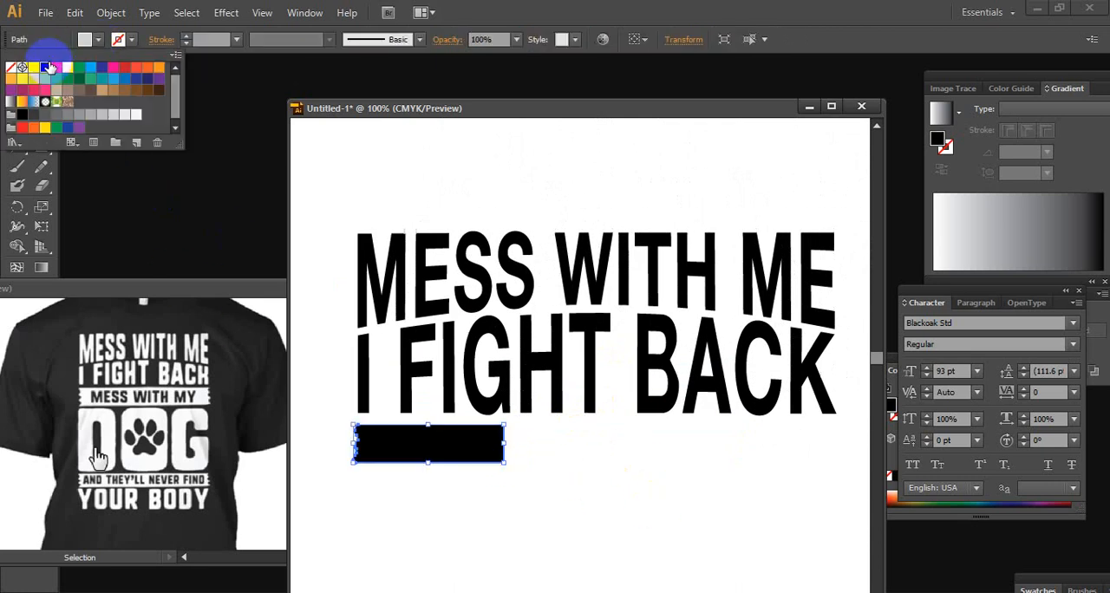
Stretch the black banner downward to a height of about 25.4 mm
{"action": "left_click", "coordinate": [642, 523]}
{"action": "left_click", "coordinate": [642, 523]}
{"action": "left_click", "coordinate": [478, 449]}
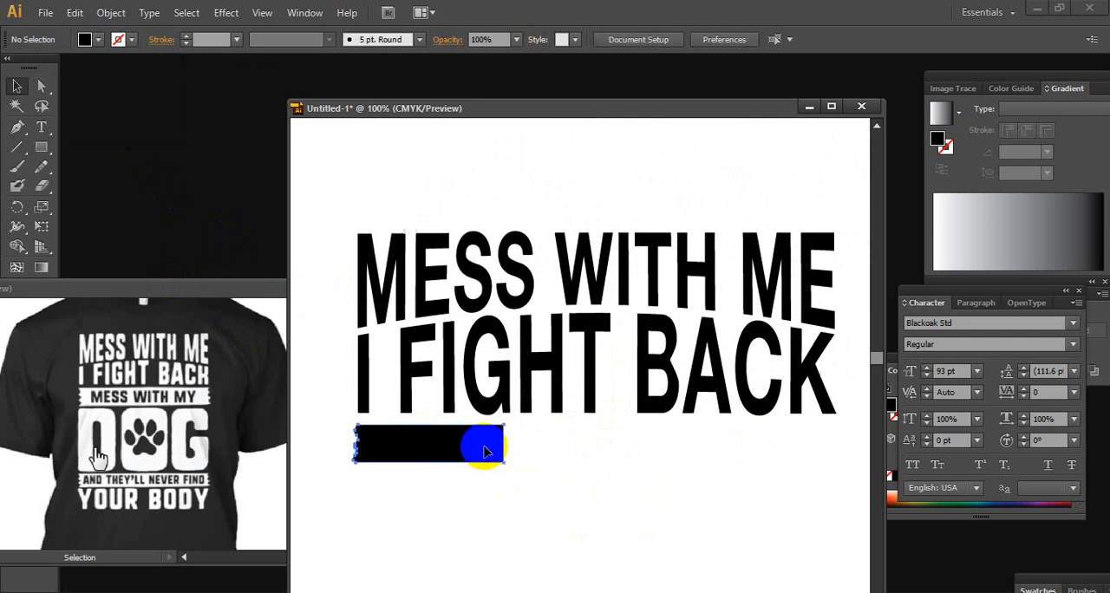
{"action": "left_click", "coordinate": [490, 483]}
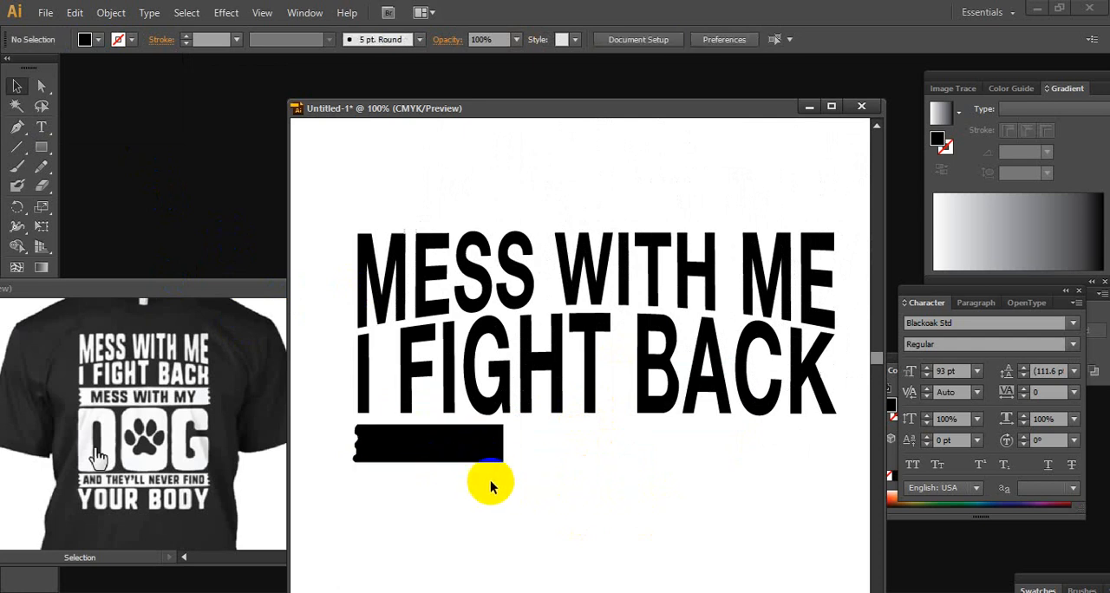
{"action": "left_click", "coordinate": [428, 446]}
{"action": "left_click_drag", "start_coordinate": [429, 462], "coordinate": [426, 481]}
{"action": "left_click", "coordinate": [607, 472]}
{"action": "left_click", "coordinate": [660, 460], "text": "alt"}
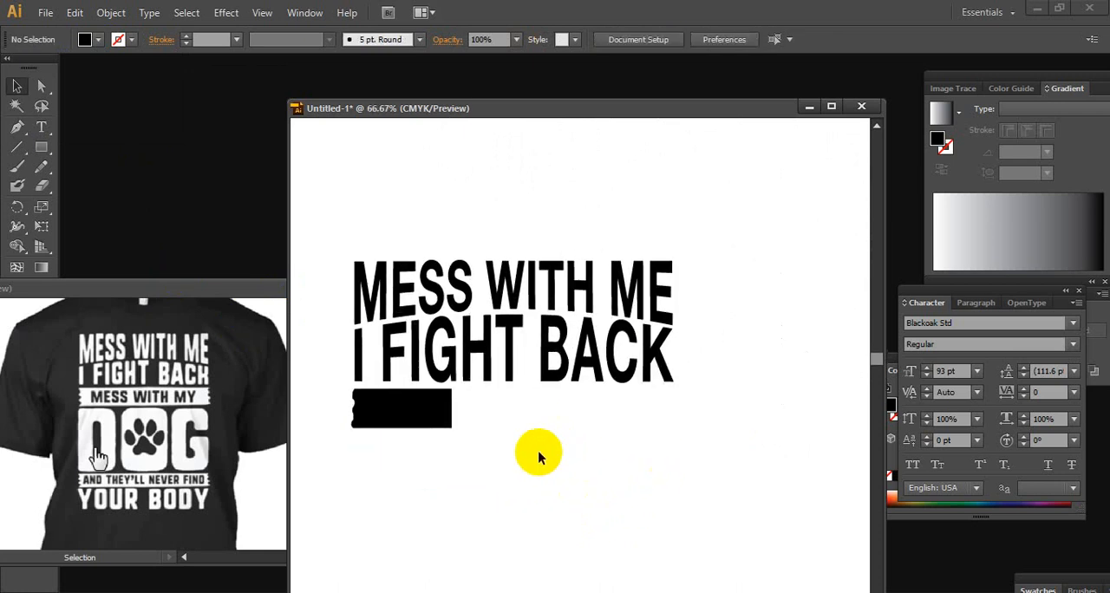
Move the banner's straight right edge outward to the middle of the text line, making the shape about 106 mm wide
{"action": "left_click", "coordinate": [51, 85]}
{"action": "left_click_drag", "start_coordinate": [470, 459], "coordinate": [518, 413]}
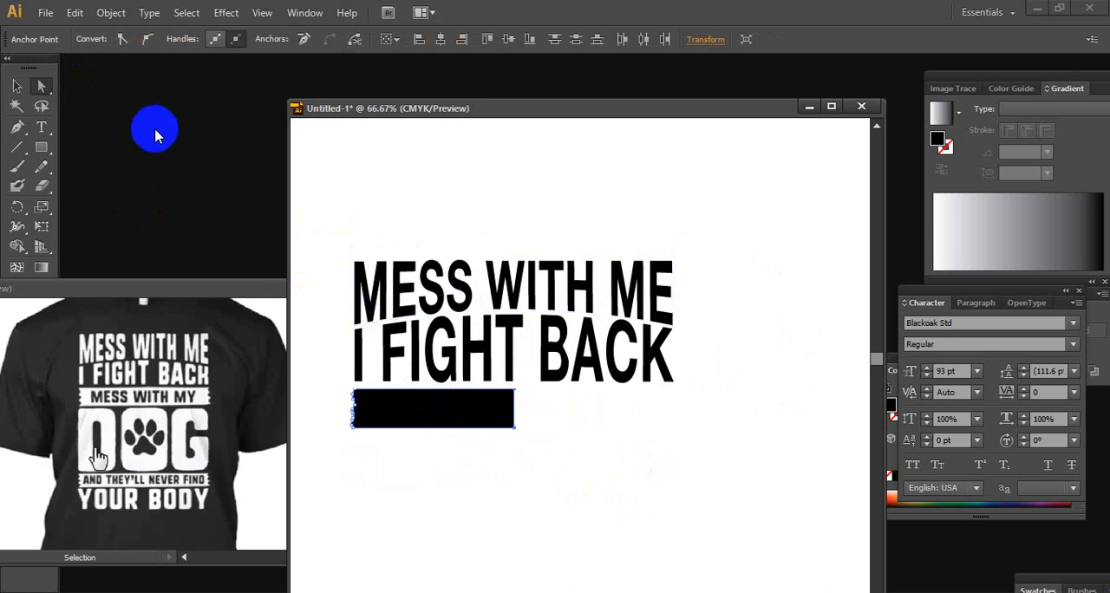
{"action": "left_click", "coordinate": [17, 85]}
{"action": "left_click", "coordinate": [495, 575]}
Duplicate the half banner, reflect the copy about the vertical axis and join it against the original's straight end
{"action": "left_click_drag", "start_coordinate": [420, 409], "coordinate": [516, 472]}
{"action": "right_click", "coordinate": [516, 473]}
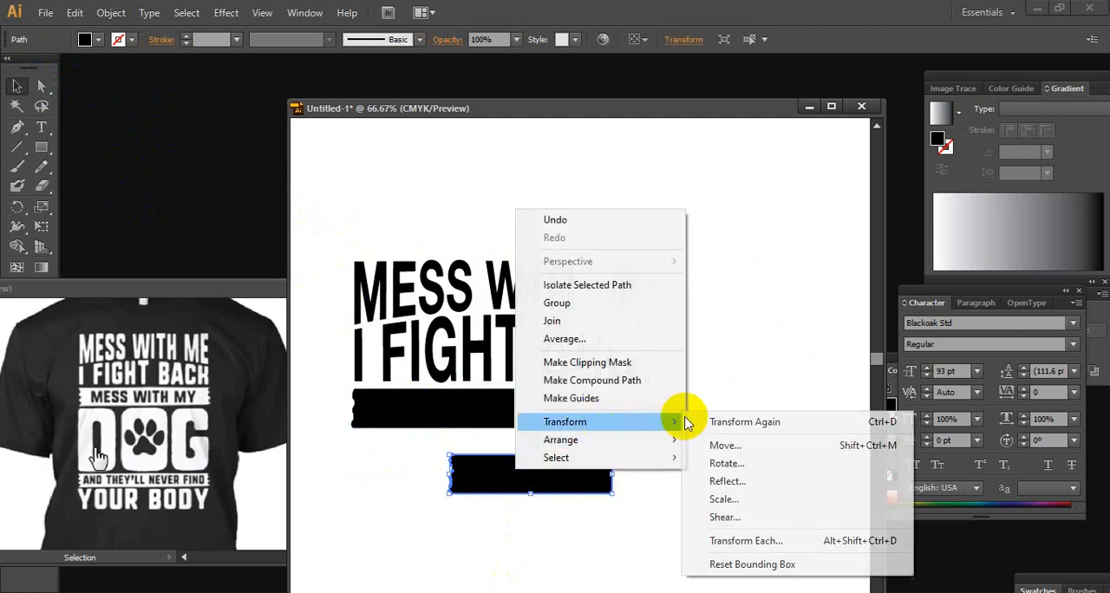
{"action": "left_click", "coordinate": [802, 488]}
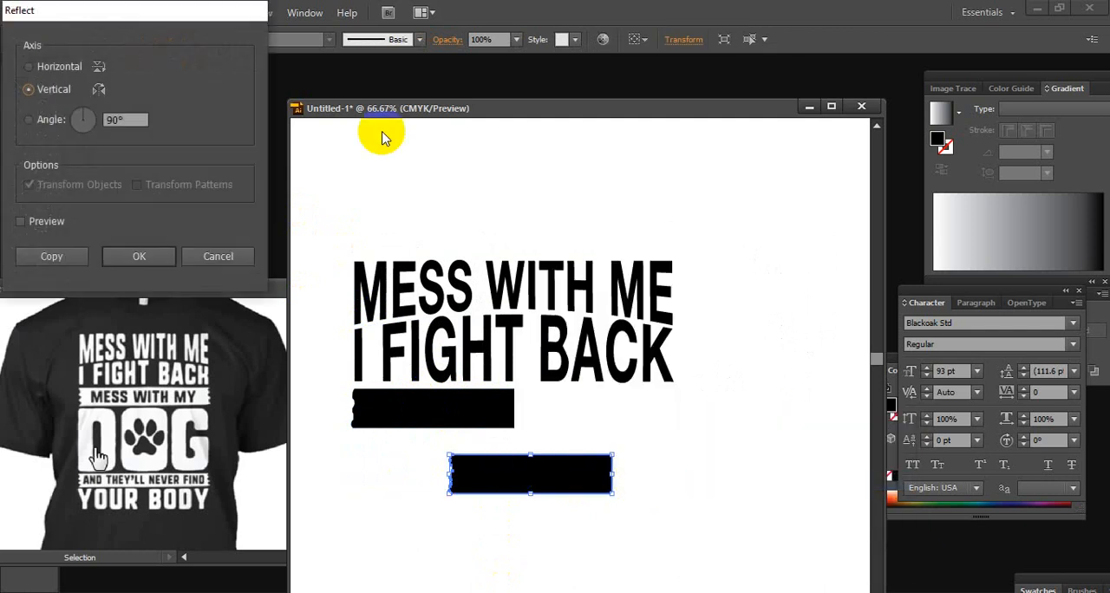
{"action": "left_click", "coordinate": [139, 253]}
{"action": "left_click_drag", "start_coordinate": [576, 480], "coordinate": [623, 409]}
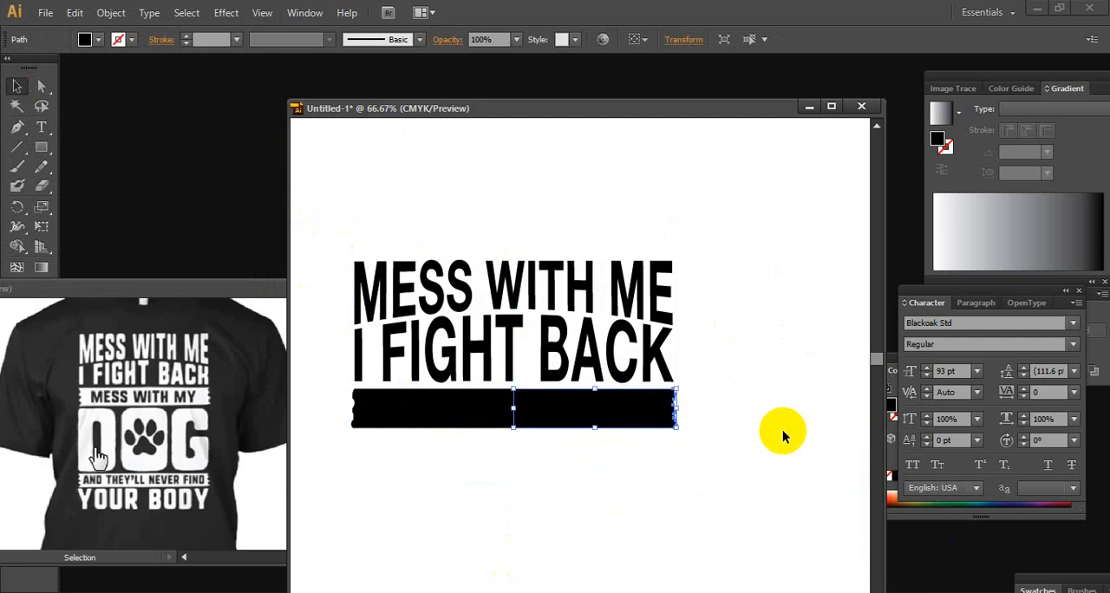
{"action": "left_click_drag", "start_coordinate": [731, 476], "coordinate": [542, 490]}
Pull out the upper and middle anchor points on the banner's left edge and round the middle one into a smooth, deeper tooth
{"action": "left_click", "coordinate": [452, 408], "text": "ctrl"}
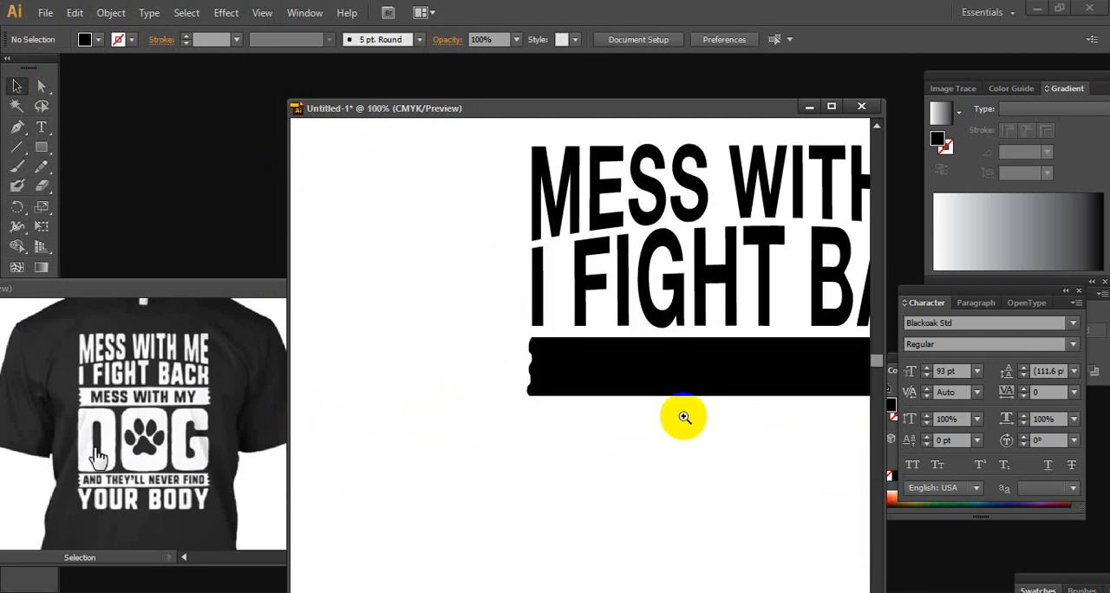
{"action": "left_click", "coordinate": [697, 372], "text": "ctrl"}
{"action": "left_click", "coordinate": [511, 358], "text": "ctrl"}
{"action": "left_click", "coordinate": [510, 357], "text": "ctrl"}
{"action": "left_click", "coordinate": [511, 359], "text": "ctrl"}
{"action": "left_click_drag", "start_coordinate": [510, 371], "coordinate": [690, 339]}
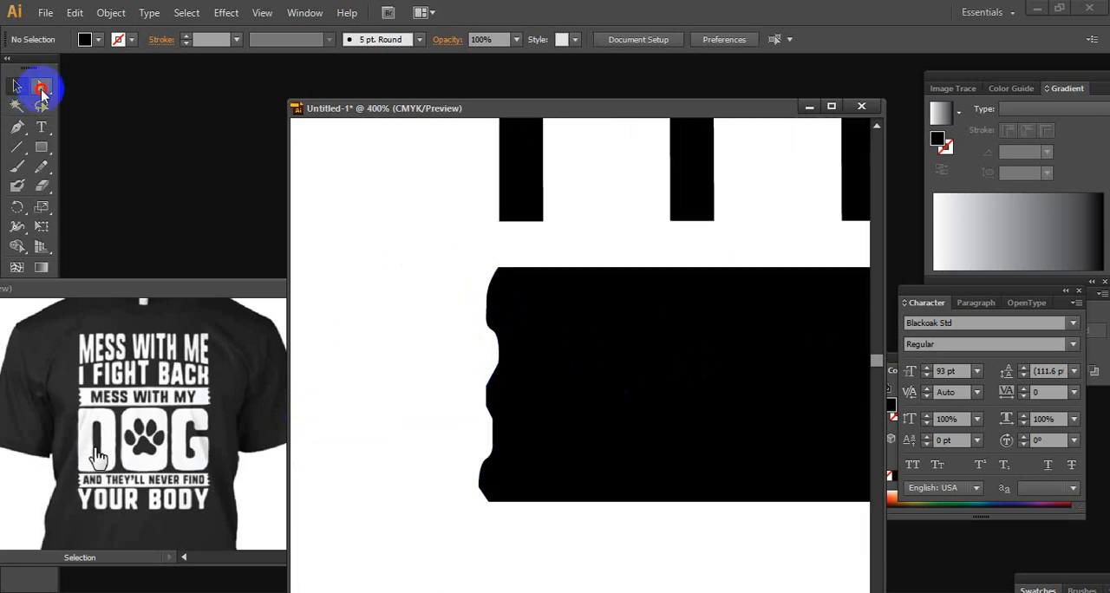
{"action": "left_click", "coordinate": [42, 89]}
{"action": "left_click", "coordinate": [497, 335]}
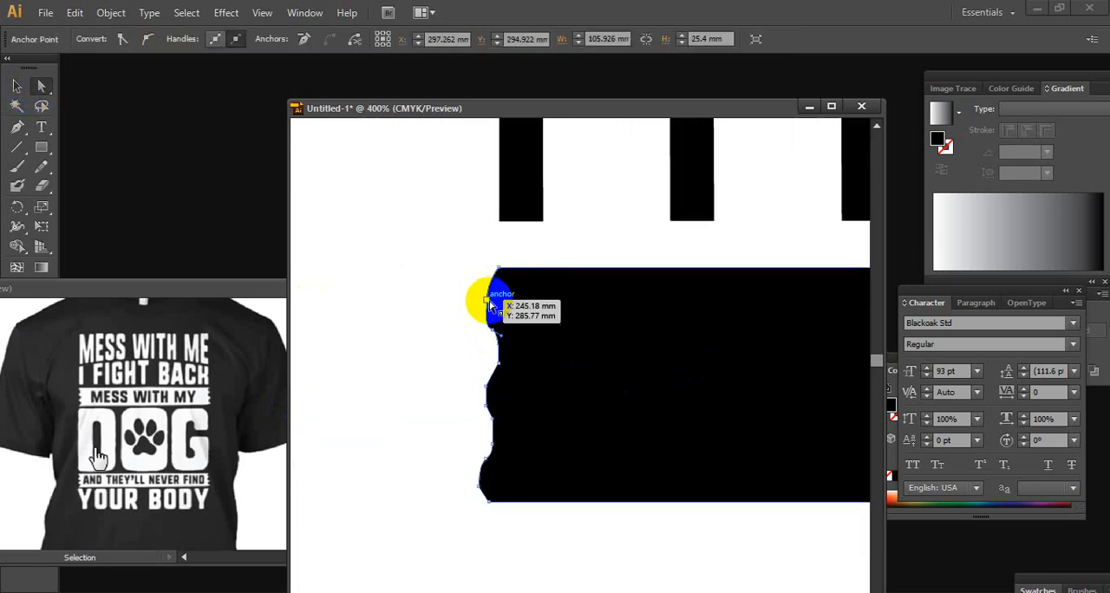
{"action": "left_click_drag", "start_coordinate": [490, 304], "coordinate": [478, 303]}
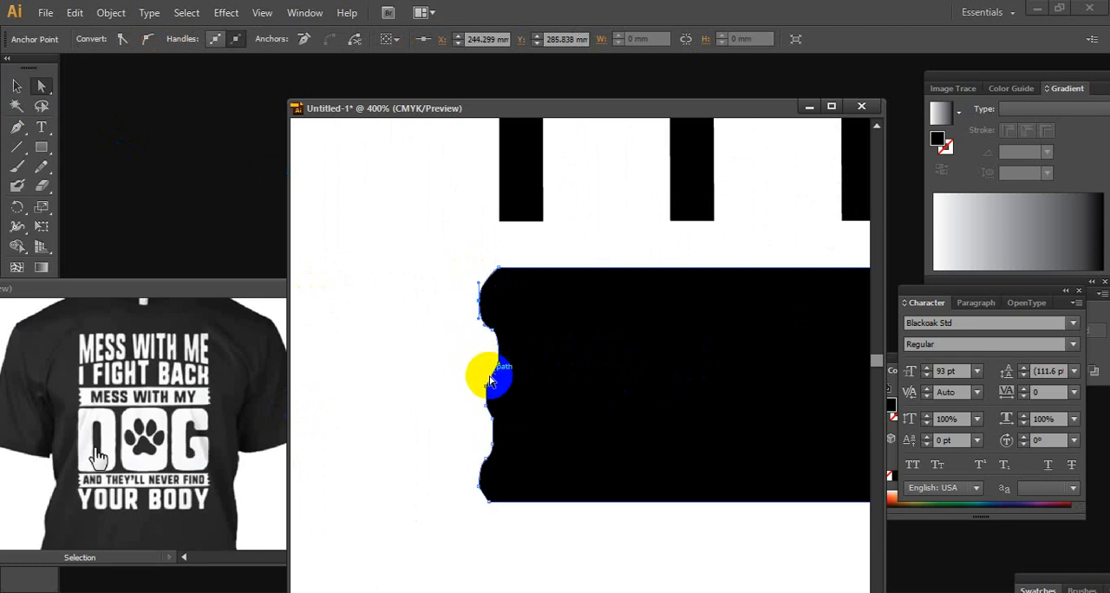
{"action": "mouse_move", "coordinate": [491, 382]}
{"action": "left_mouse_down"}
{"action": "mouse_move", "coordinate": [501, 357]}
{"action": "mouse_move", "coordinate": [494, 388]}
{"action": "mouse_move", "coordinate": [483, 365]}
{"action": "mouse_move", "coordinate": [491, 407]}
{"action": "mouse_move", "coordinate": [495, 377]}
{"action": "mouse_move", "coordinate": [482, 383]}
{"action": "left_mouse_up"}
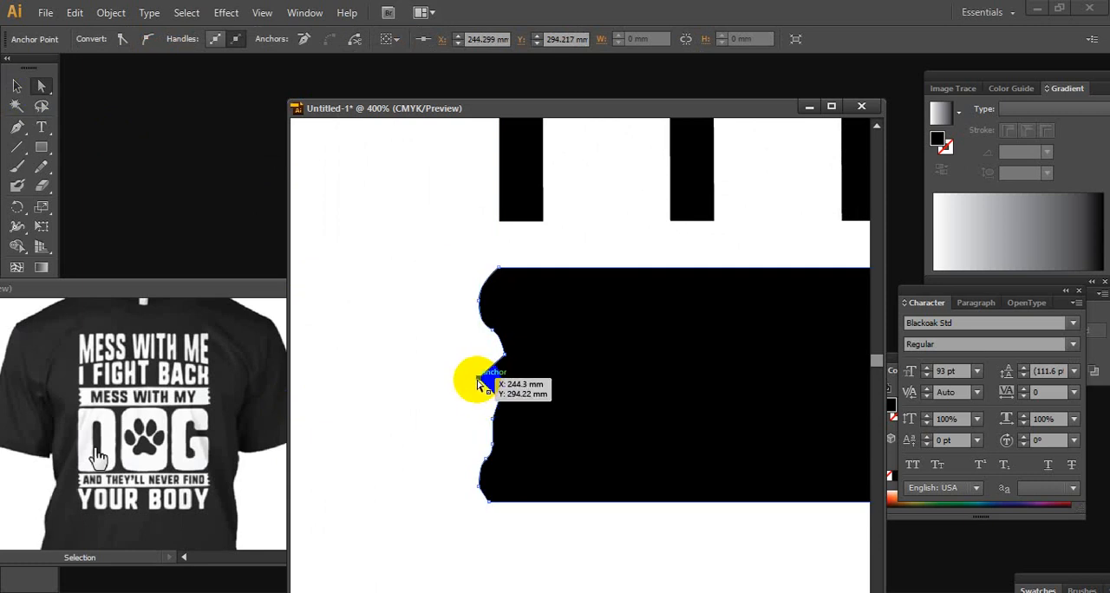
{"action": "left_click_drag", "start_coordinate": [17, 128], "coordinate": [77, 183]}
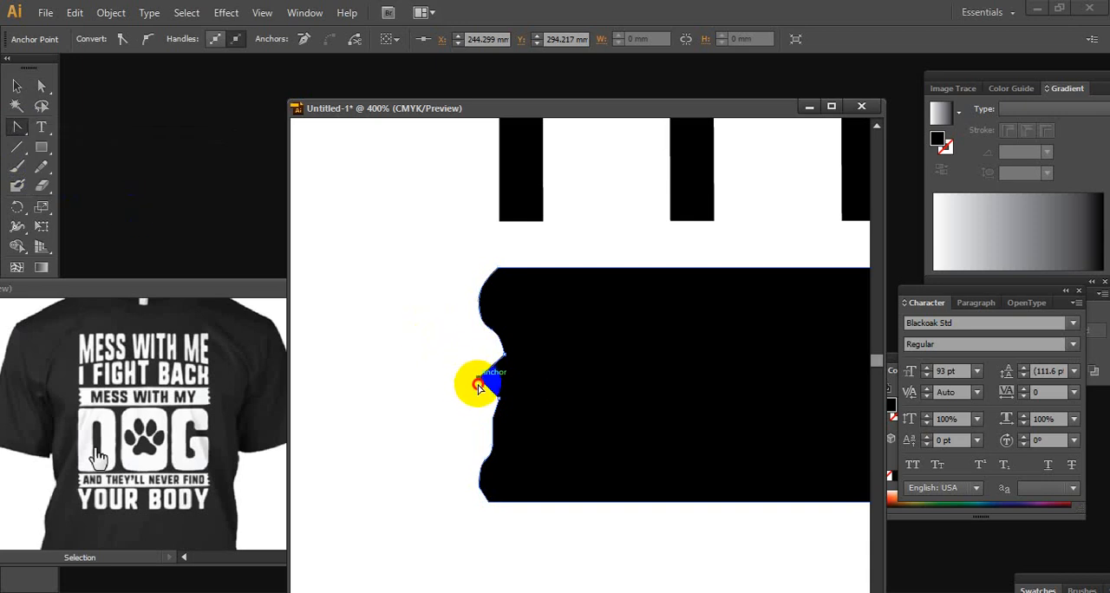
{"action": "left_click_drag", "start_coordinate": [477, 387], "coordinate": [501, 433]}
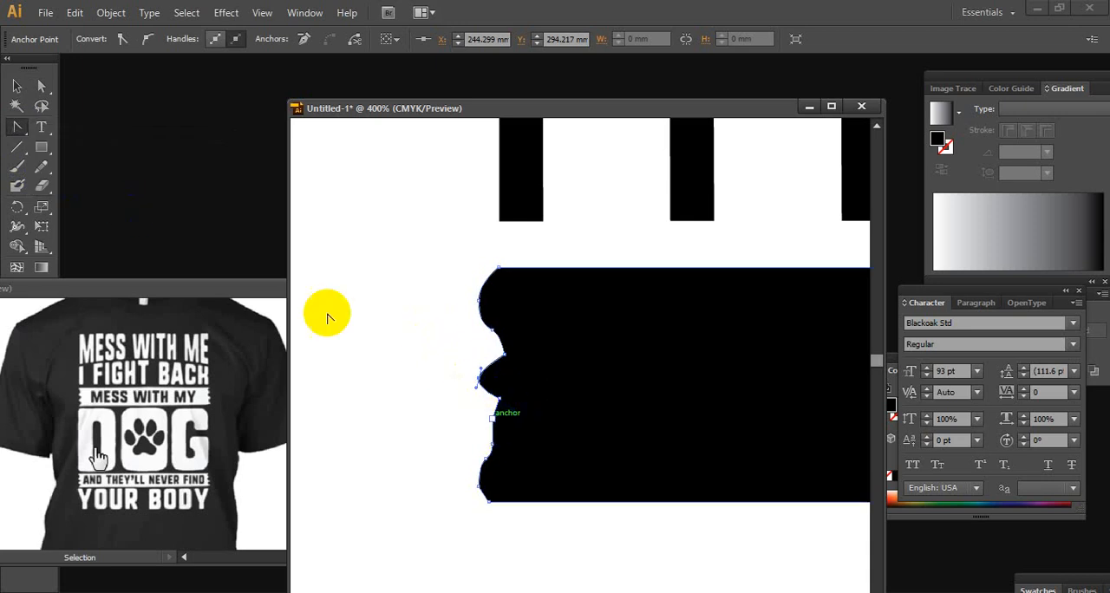
Reshape the lower anchor points of the banner's left edge into two more rounded teeth with a notch above the bottom corner
{"action": "left_click", "coordinate": [42, 87]}
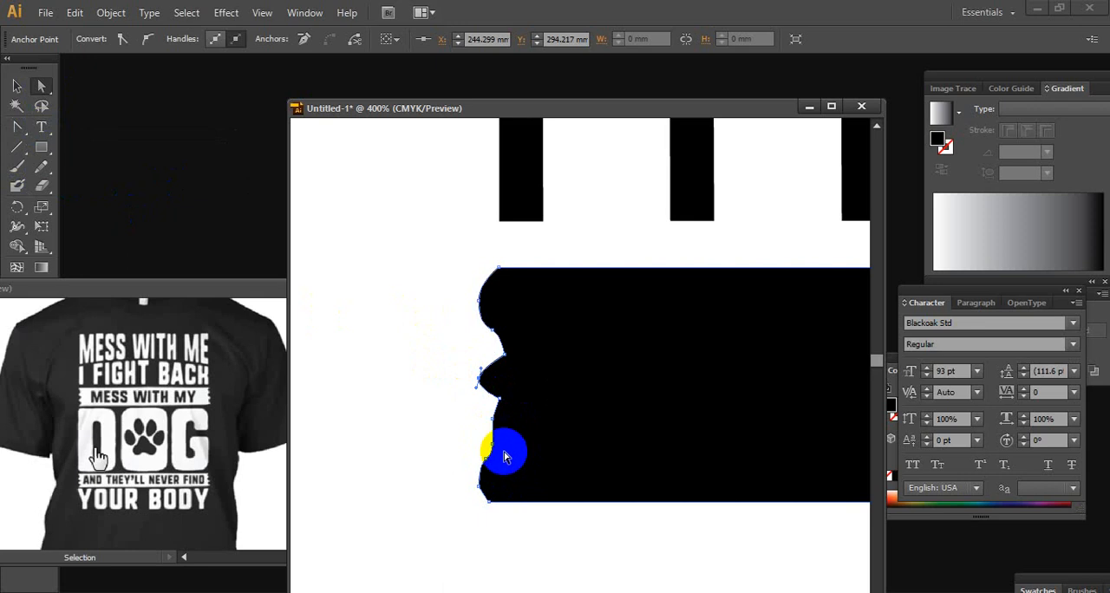
{"action": "left_click", "coordinate": [493, 421]}
{"action": "mouse_move", "coordinate": [495, 425]}
{"action": "left_mouse_down"}
{"action": "mouse_move", "coordinate": [495, 450]}
{"action": "mouse_move", "coordinate": [498, 423]}
{"action": "mouse_move", "coordinate": [480, 424]}
{"action": "left_mouse_up"}
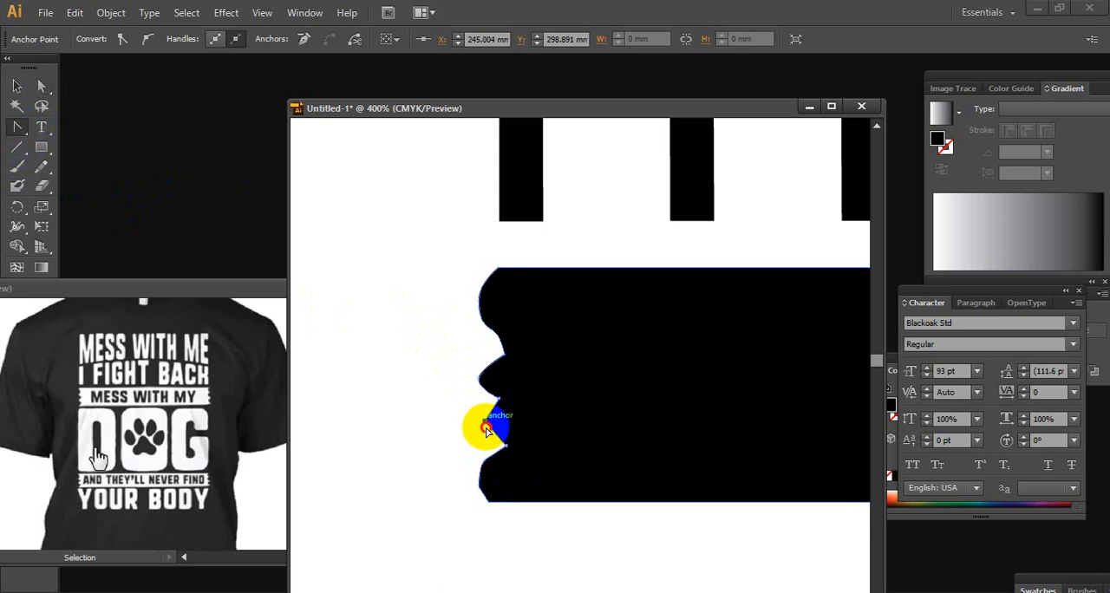
{"action": "left_click_drag", "start_coordinate": [486, 430], "coordinate": [484, 428]}
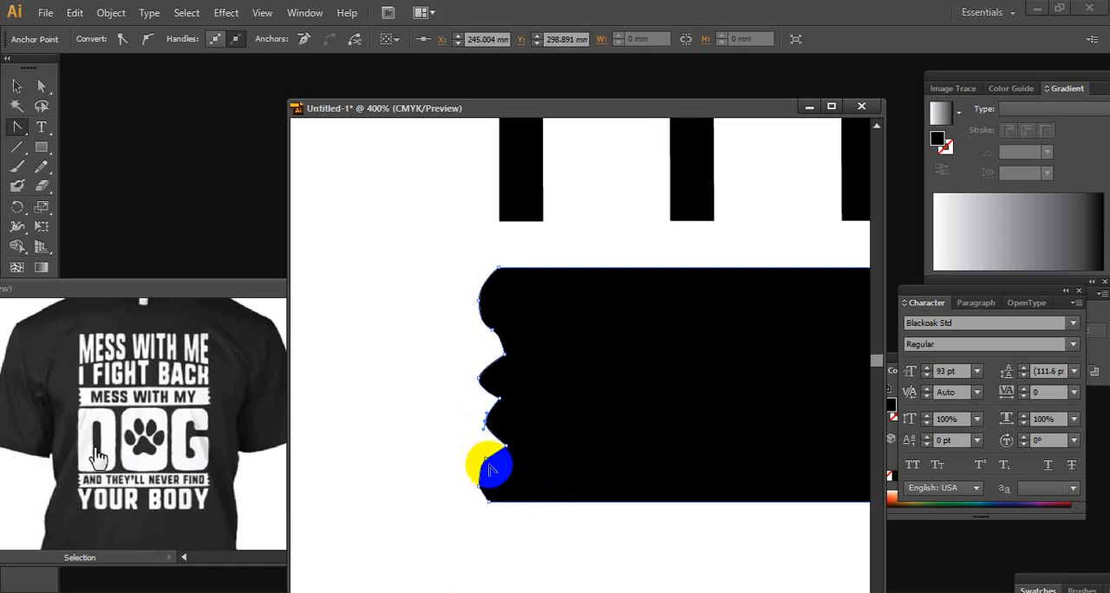
{"action": "left_click_drag", "start_coordinate": [488, 465], "coordinate": [488, 469]}
{"action": "left_click", "coordinate": [43, 94]}
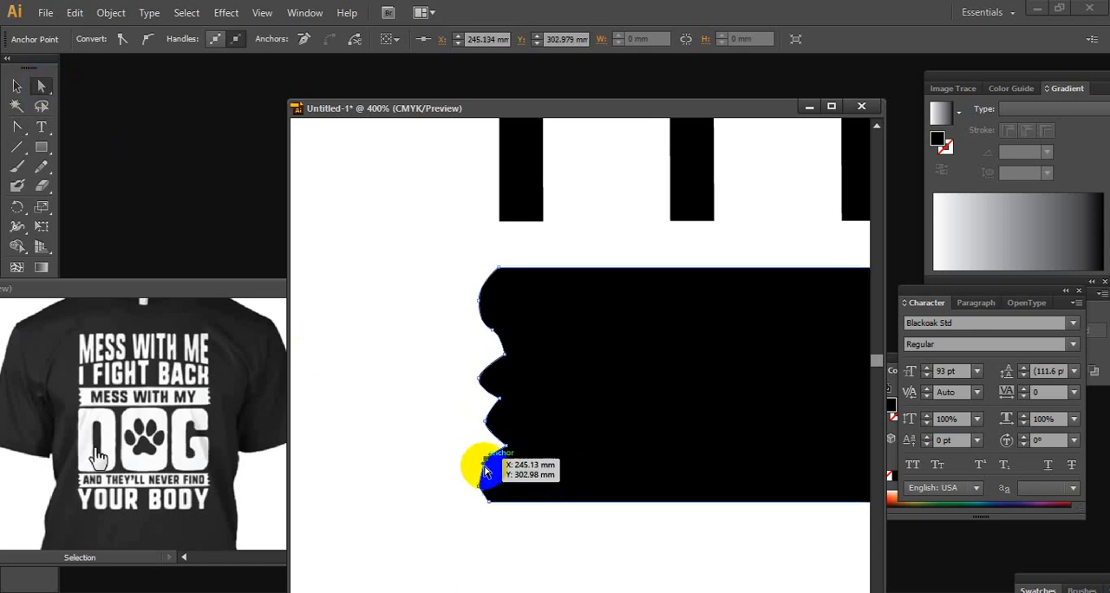
{"action": "left_click", "coordinate": [479, 489]}
{"action": "mouse_move", "coordinate": [480, 488]}
{"action": "left_mouse_down"}
{"action": "mouse_move", "coordinate": [513, 490]}
{"action": "mouse_move", "coordinate": [488, 482]}
{"action": "left_mouse_up"}
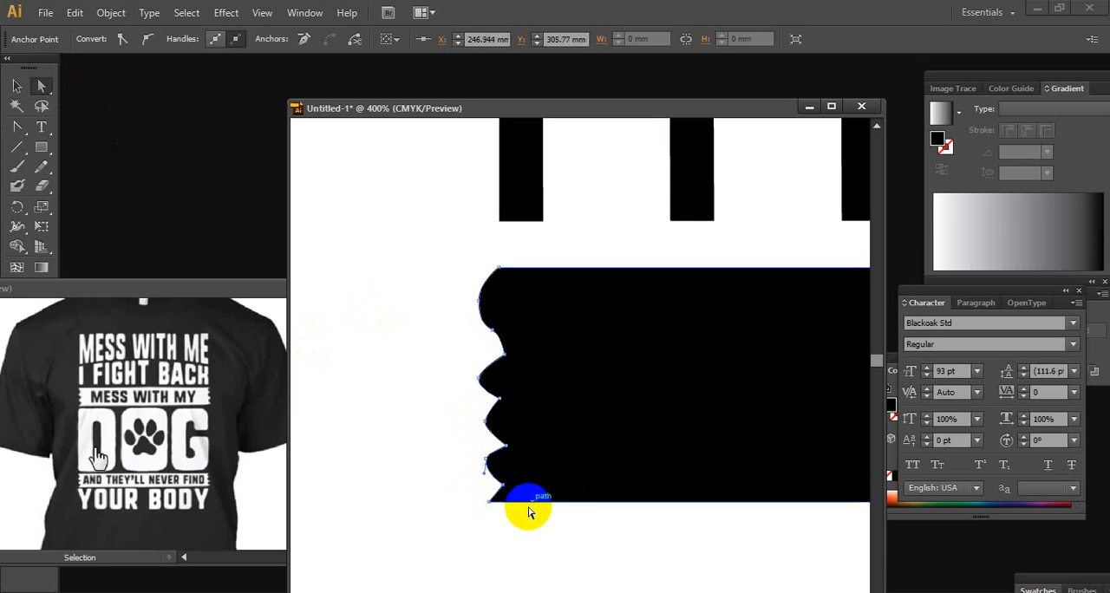
Adjust the topmost lobe of the banner's ragged left edge by shifting its anchor point slightly up and tilting its curve
{"action": "mouse_move", "coordinate": [478, 301]}
{"action": "left_mouse_down"}
{"action": "mouse_move", "coordinate": [490, 297]}
{"action": "mouse_move", "coordinate": [477, 300]}
{"action": "left_mouse_up"}
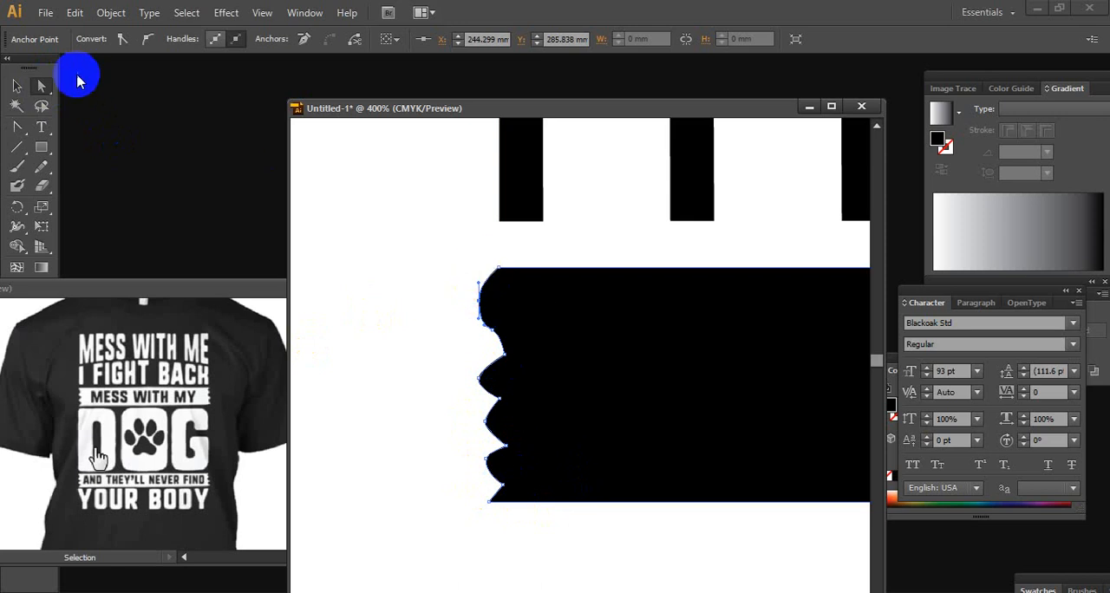
{"action": "left_click", "coordinate": [528, 251]}
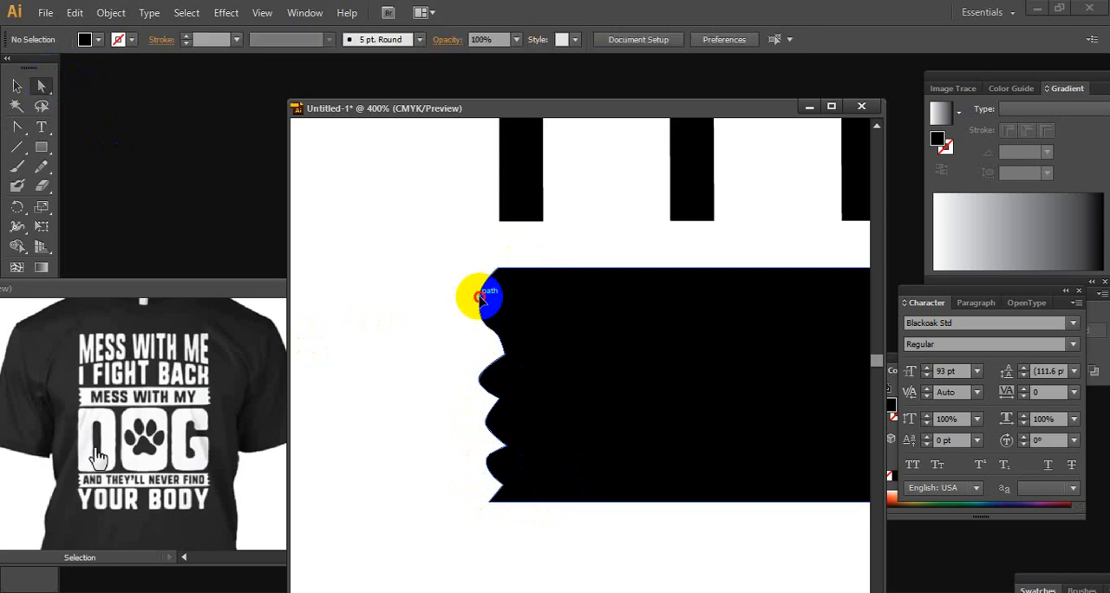
{"action": "left_click_drag", "start_coordinate": [480, 303], "coordinate": [489, 275]}
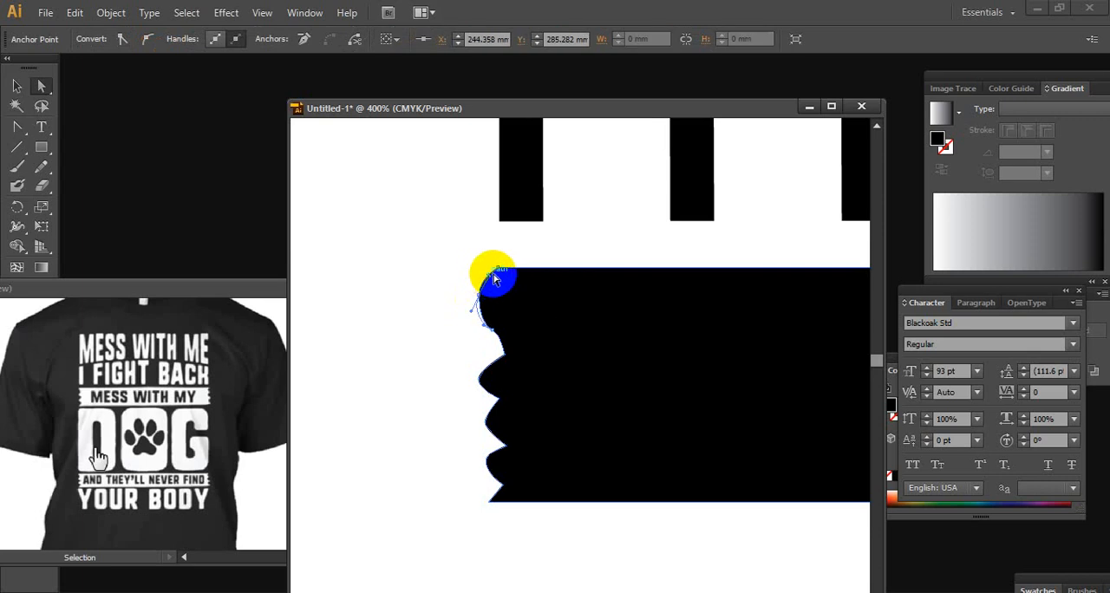
{"action": "left_click", "coordinate": [549, 238]}
Place a copy of the reshaped left half below the banner and delete the old mirrored right half
{"action": "left_click", "coordinate": [608, 449], "text": "ctrl+alt"}
{"action": "left_click", "coordinate": [608, 449], "text": "ctrl+alt"}
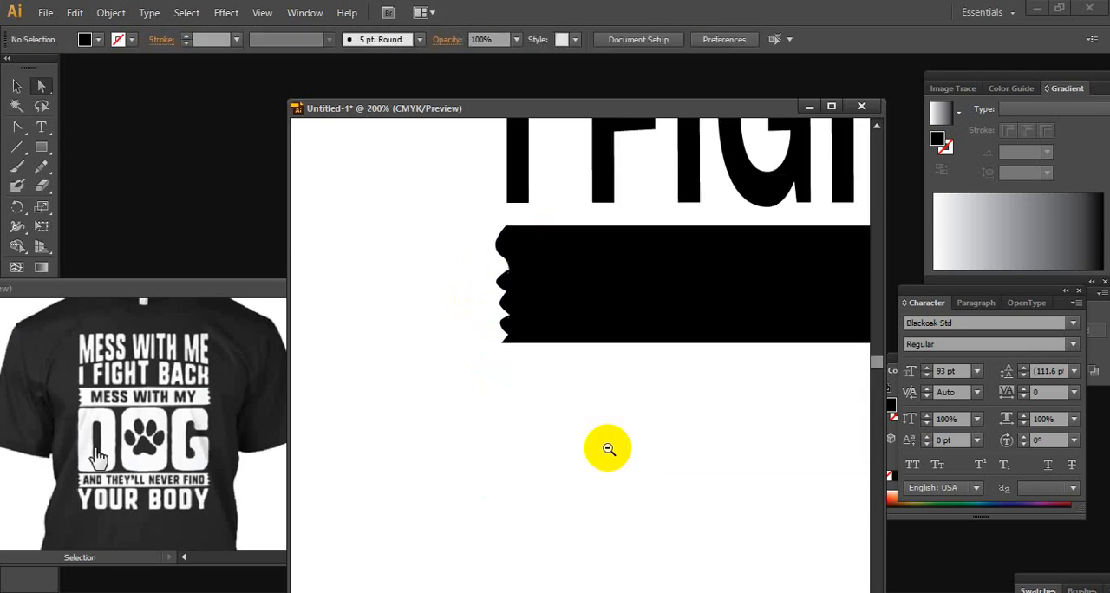
{"action": "left_click", "coordinate": [607, 449], "text": "ctrl+alt"}
{"action": "left_click_drag", "start_coordinate": [650, 277], "coordinate": [446, 455]}
{"action": "left_click", "coordinate": [556, 455], "text": "ctrl+alt"}
{"action": "left_click", "coordinate": [556, 455], "text": "ctrl+alt"}
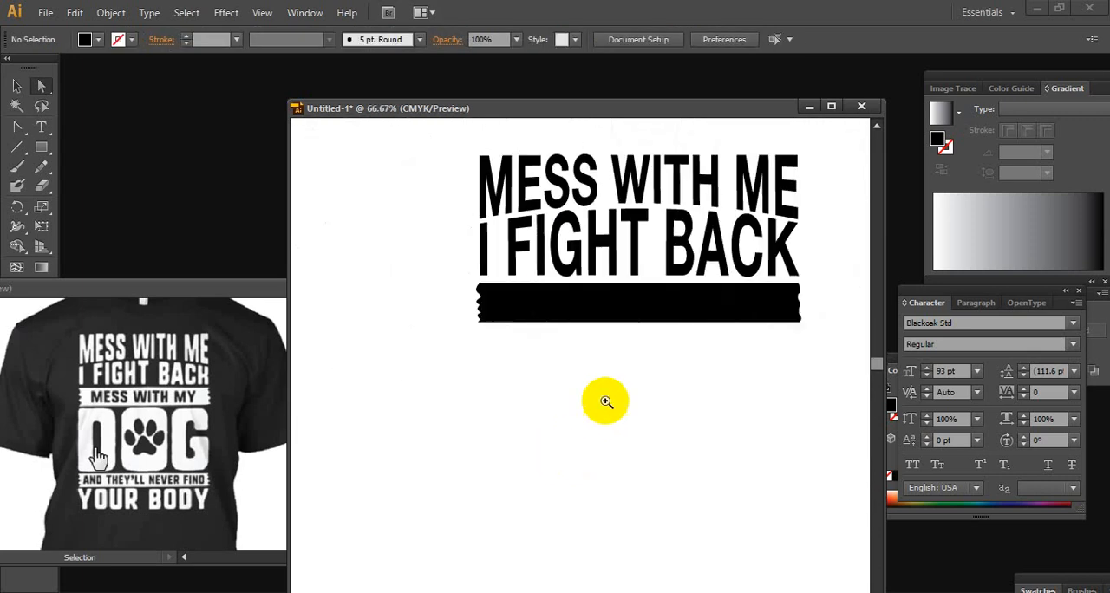
{"action": "left_click", "coordinate": [609, 361], "text": "ctrl+alt"}
{"action": "left_click_drag", "start_coordinate": [608, 343], "coordinate": [589, 389]}
{"action": "left_click", "coordinate": [596, 386], "text": "ctrl"}
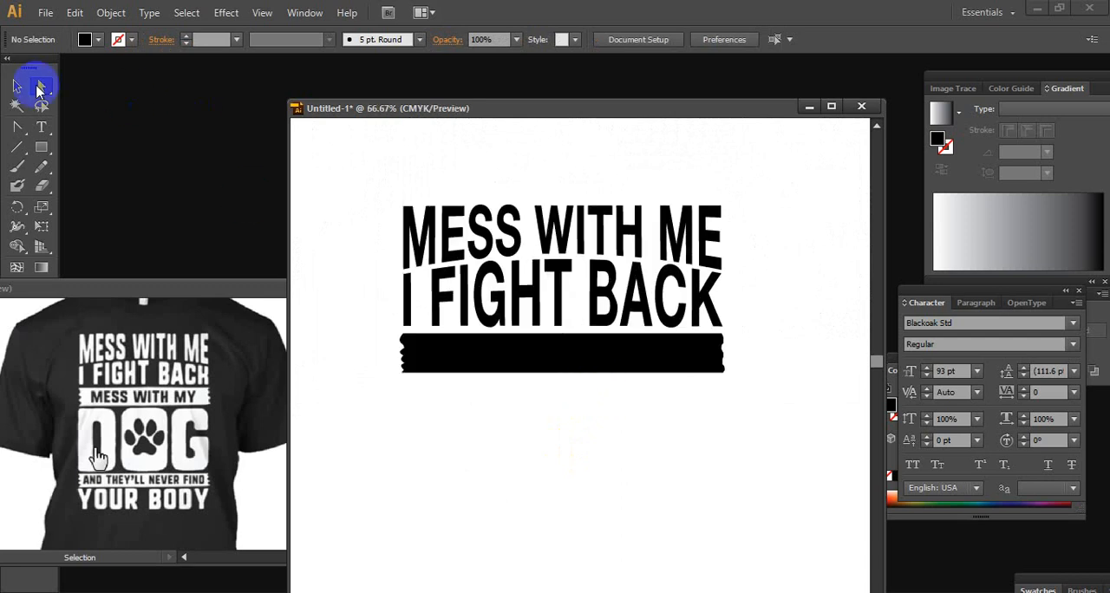
{"action": "left_click", "coordinate": [17, 86]}
{"action": "left_click_drag", "start_coordinate": [478, 358], "coordinate": [526, 438]}
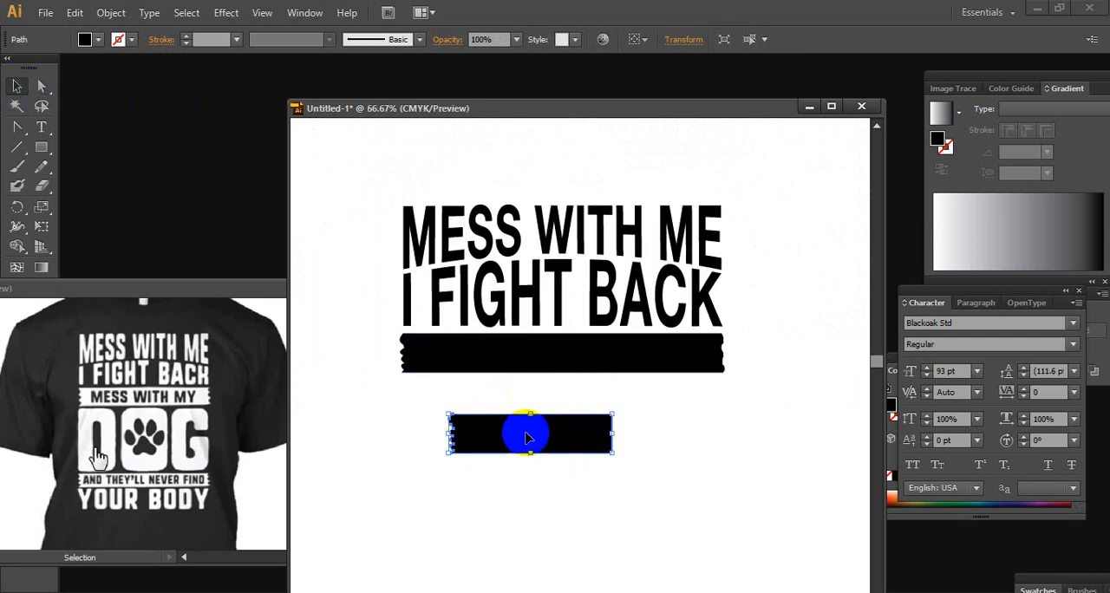
{"action": "key", "text": "Delete"}
{"action": "right_click", "coordinate": [573, 431]}
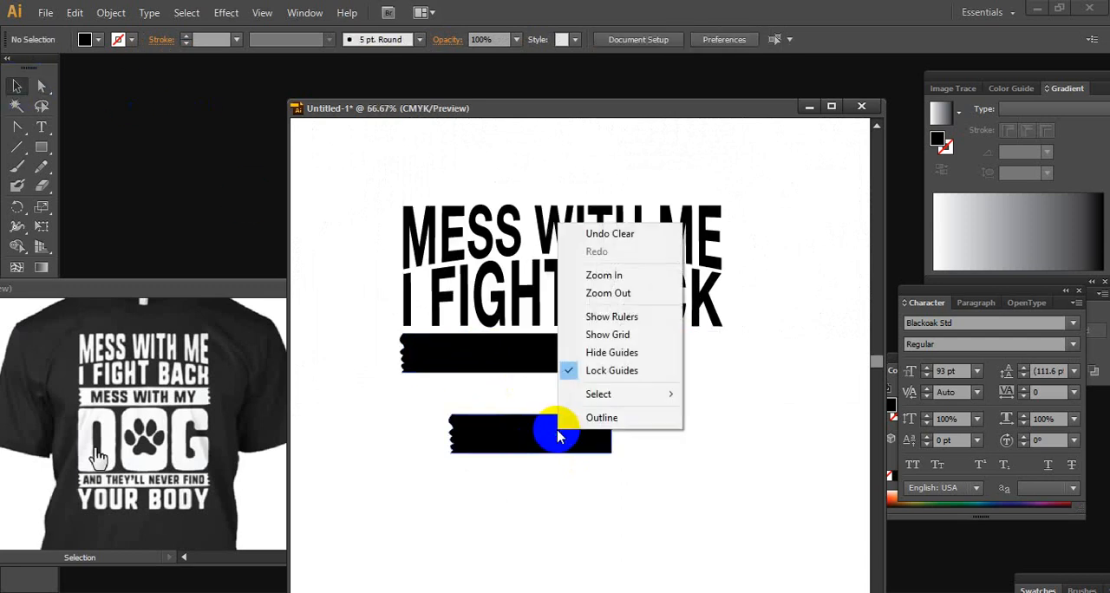
Reflect the copied half about the vertical axis and place it against the left half to complete the banner
{"action": "left_click", "coordinate": [536, 429]}
{"action": "right_click", "coordinate": [542, 429]}
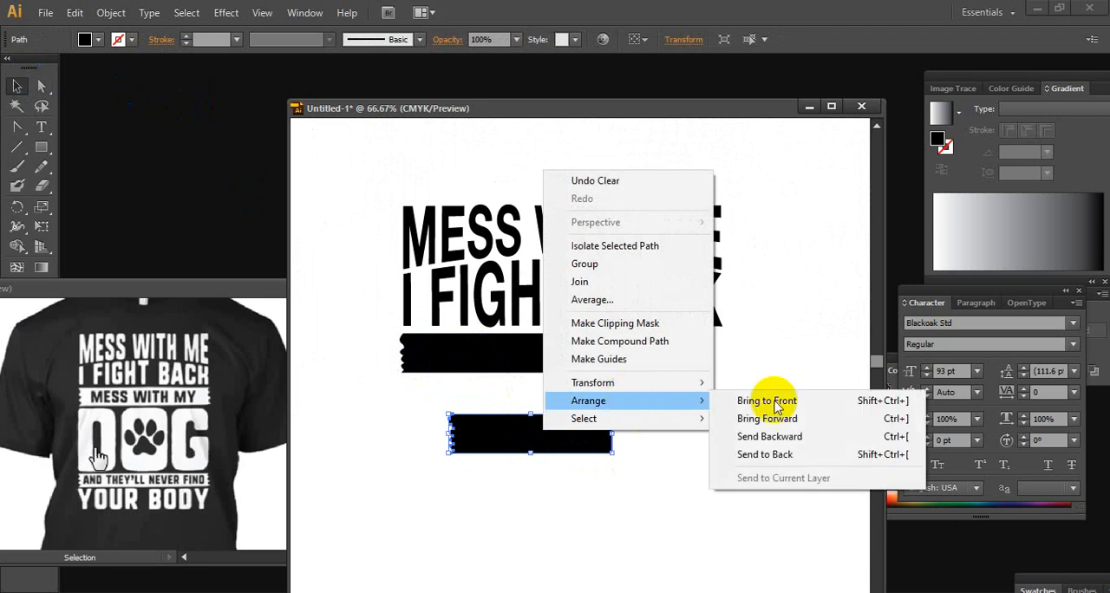
{"action": "mouse_move", "coordinate": [619, 387]}
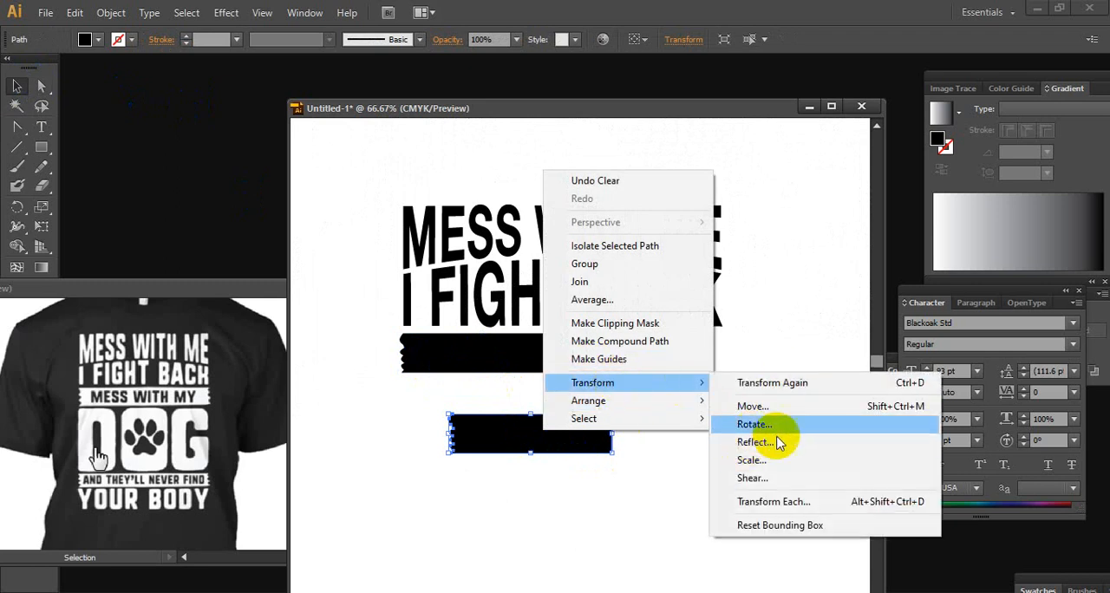
{"action": "left_click", "coordinate": [782, 439]}
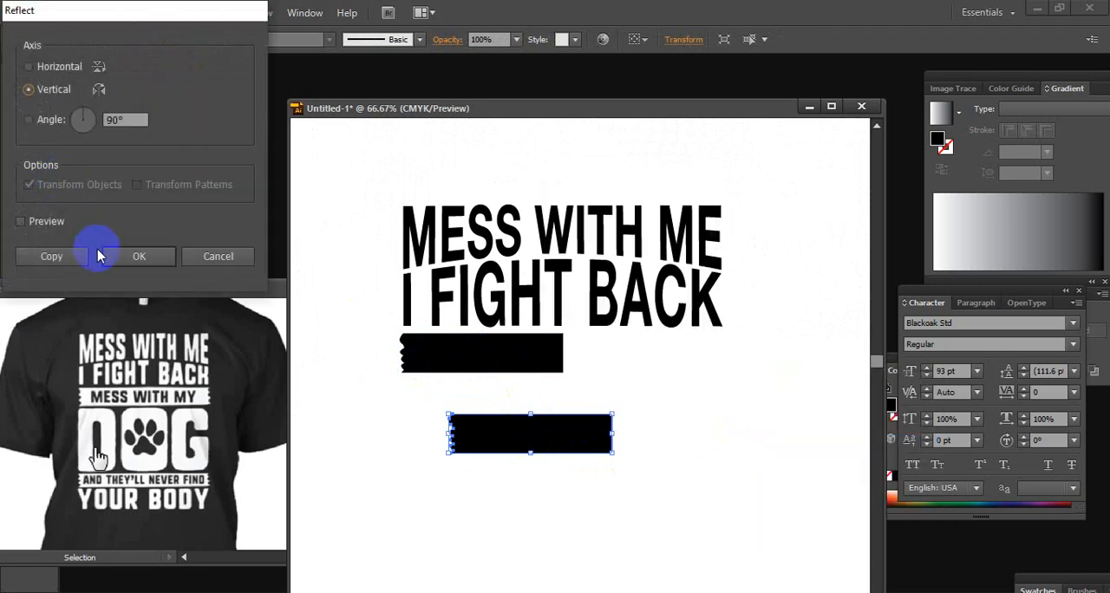
{"action": "left_click", "coordinate": [109, 255]}
{"action": "left_click_drag", "start_coordinate": [557, 426], "coordinate": [666, 352]}
Select both banner halves and unite them into a single shape with Pathfinder
{"action": "left_click", "coordinate": [553, 366], "text": "shift"}
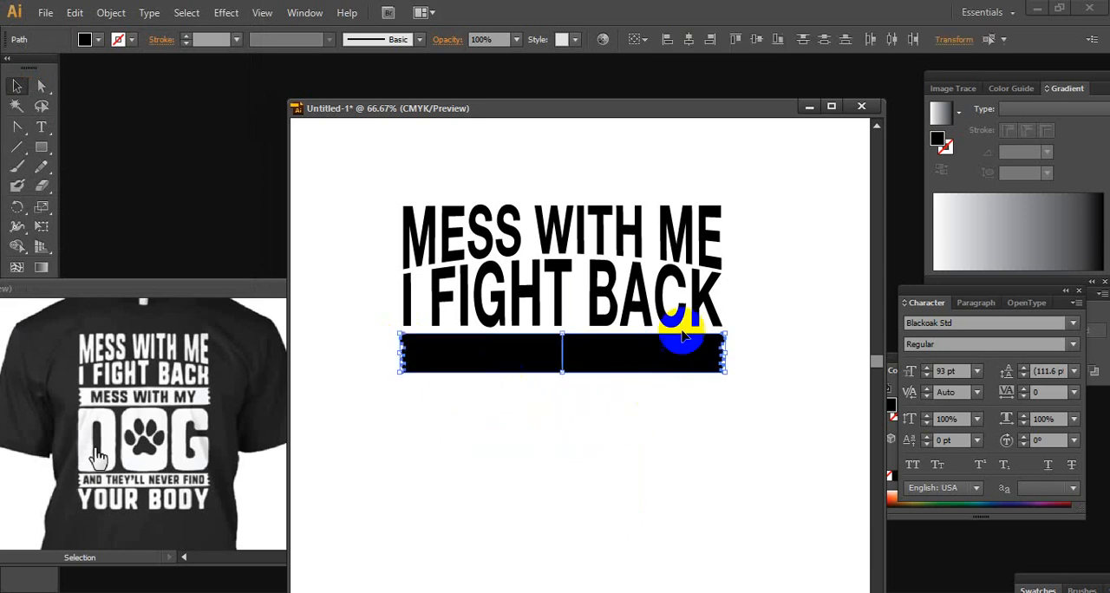
{"action": "left_click", "coordinate": [305, 13]}
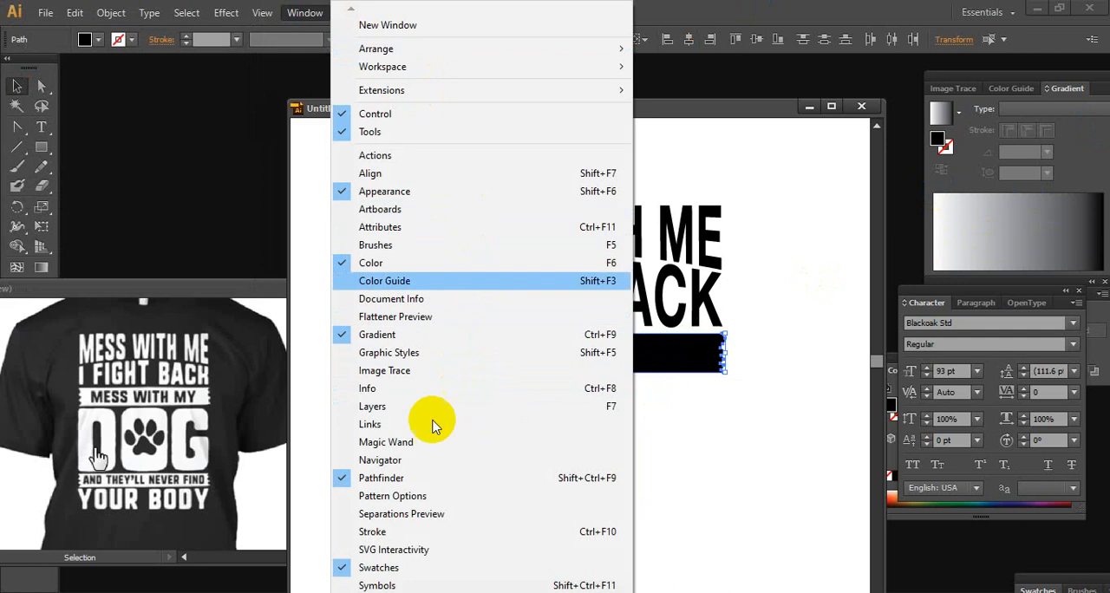
{"action": "left_click", "coordinate": [488, 478]}
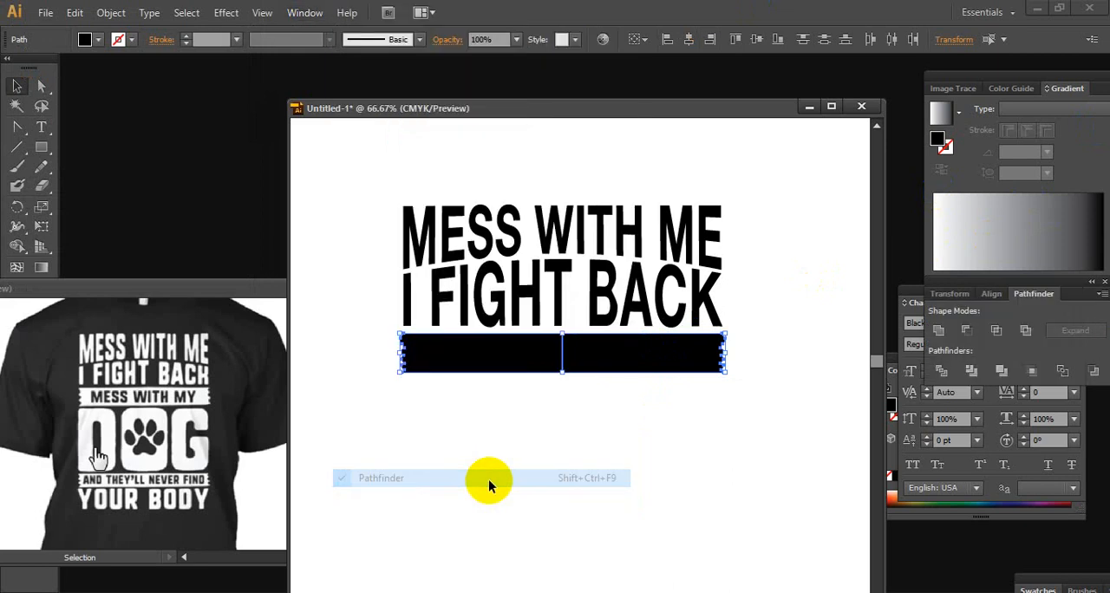
{"action": "left_click", "coordinate": [948, 332]}
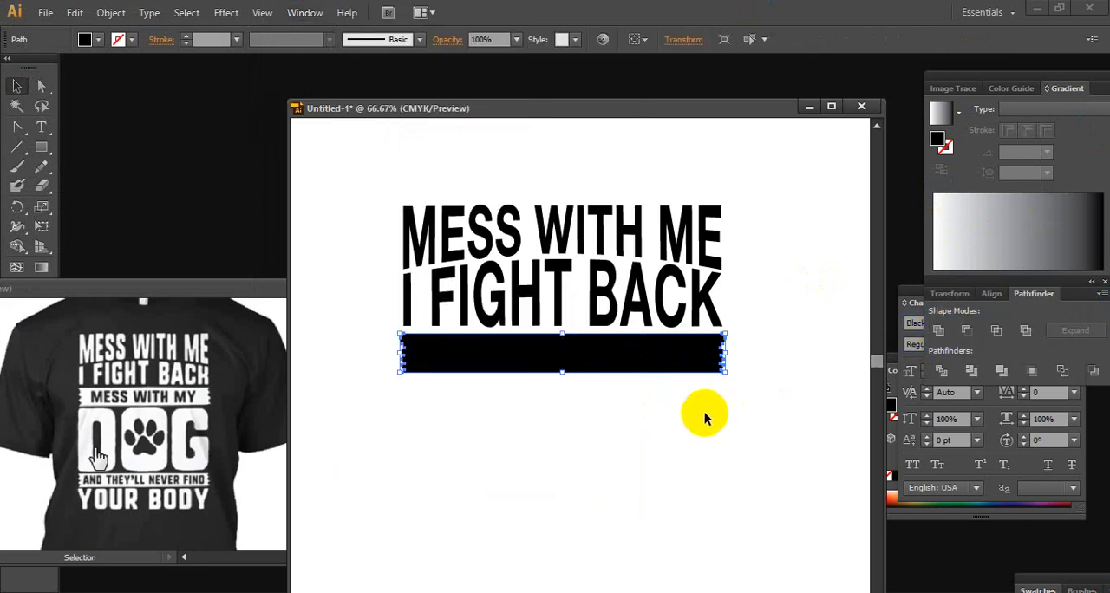
{"action": "left_click", "coordinate": [677, 414]}
{"action": "left_click", "coordinate": [712, 354]}
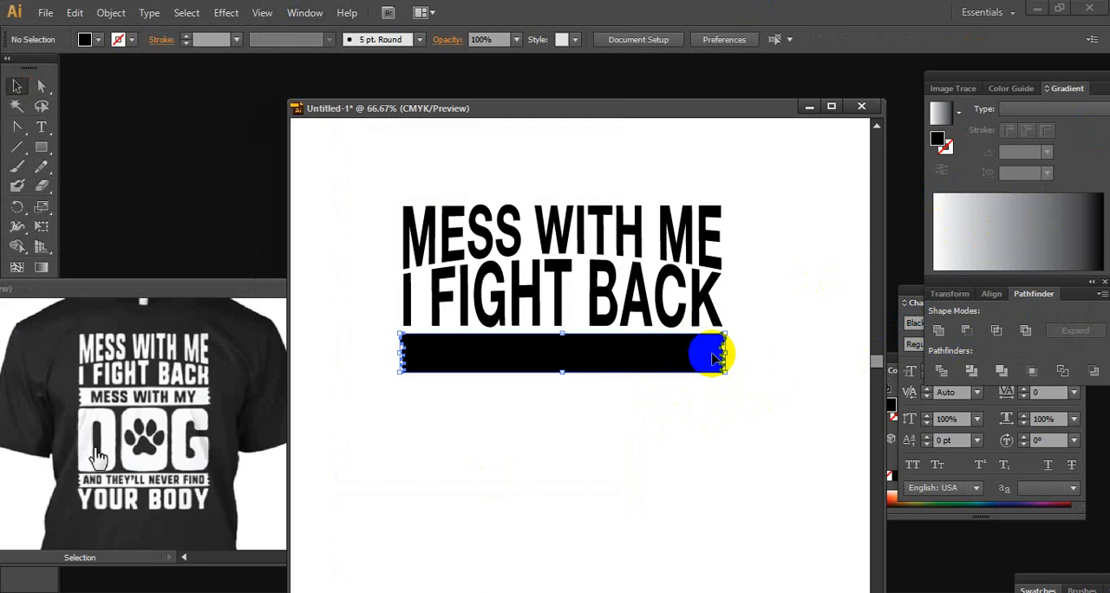
{"action": "left_click", "coordinate": [757, 342]}
{"action": "left_click", "coordinate": [624, 365]}
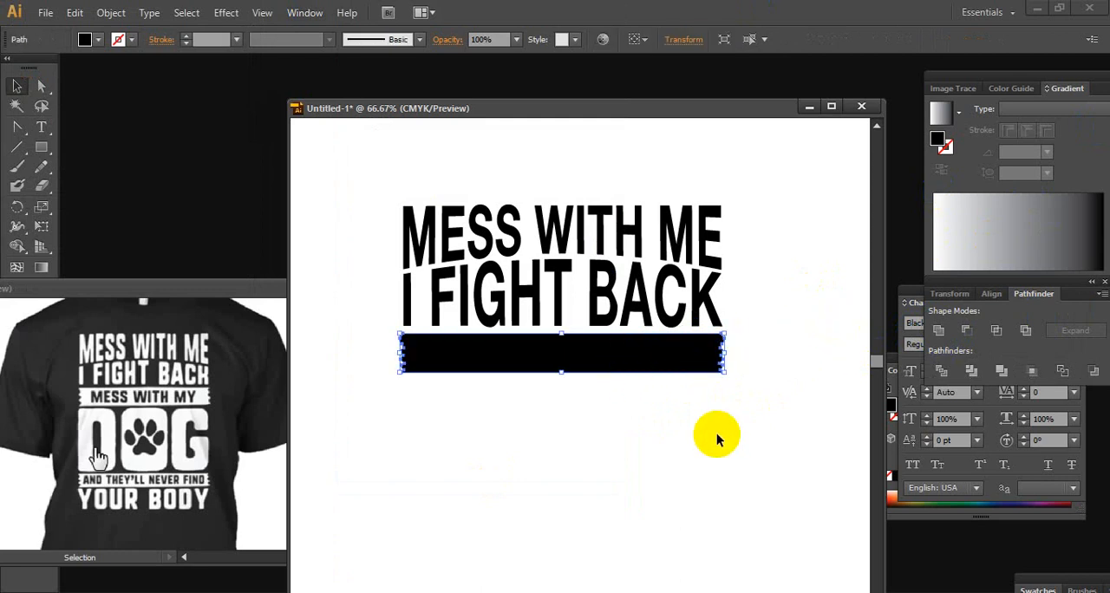
{"action": "left_click", "coordinate": [751, 441]}
{"action": "left_click", "coordinate": [144, 279]}
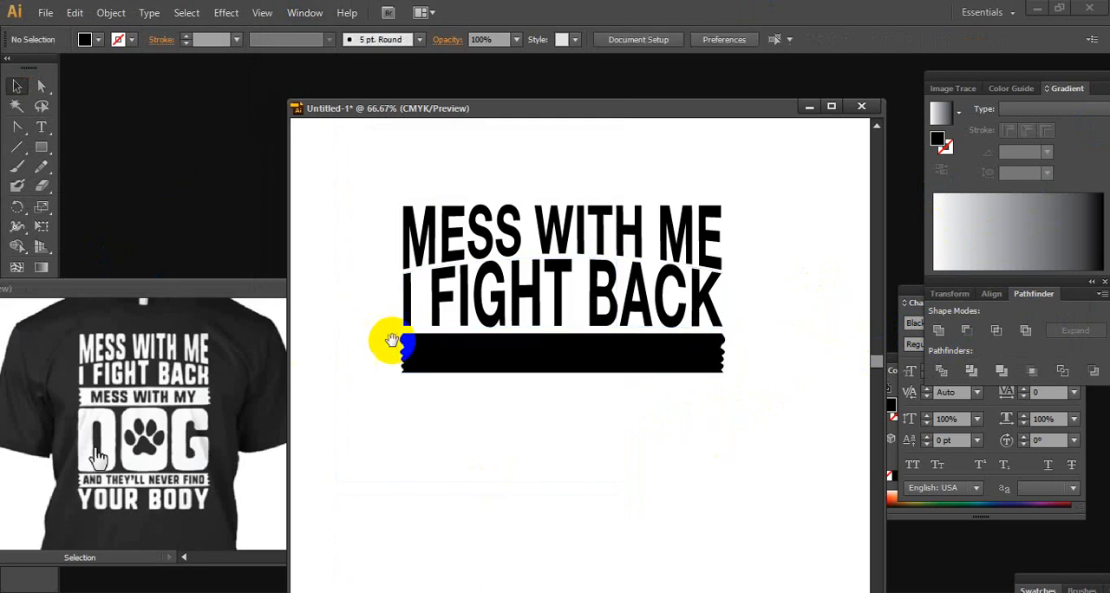
Move the MESS WITH MY text from the pasteboard onto the artboard, just below the ragged-edged banner
{"action": "scroll", "coordinate": [457, 361], "scroll_direction": "right", "scroll_amount": 2}
{"action": "left_click_drag", "start_coordinate": [472, 360], "coordinate": [641, 332]}
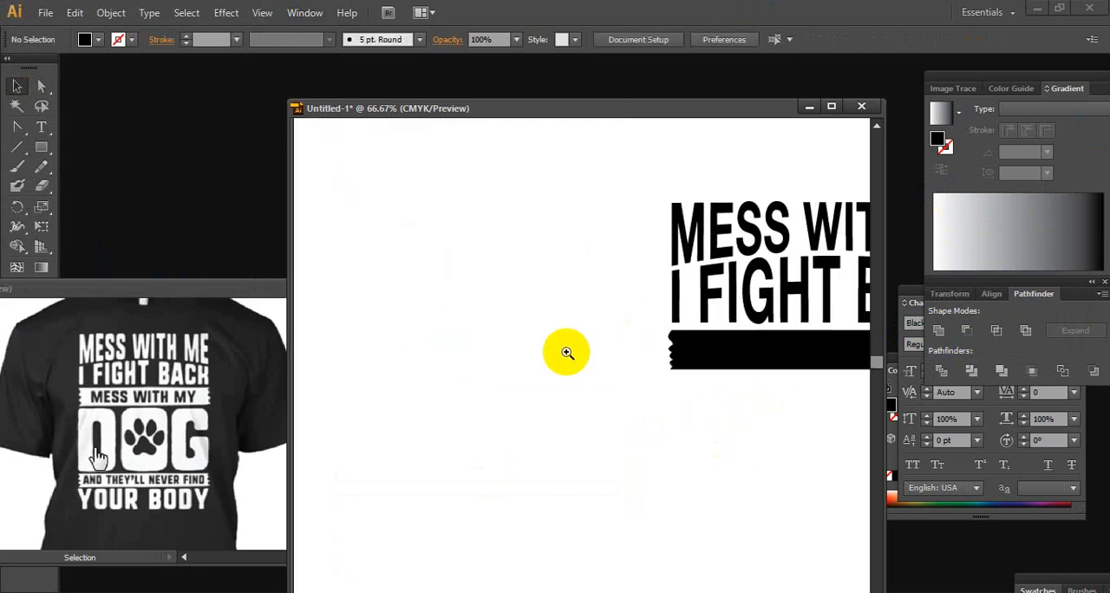
{"action": "left_click", "coordinate": [565, 352], "text": "ctrl+alt"}
{"action": "left_click", "coordinate": [565, 352], "text": "ctrl+alt"}
{"action": "left_click_drag", "start_coordinate": [516, 360], "coordinate": [632, 302]}
{"action": "left_click_drag", "start_coordinate": [521, 314], "coordinate": [631, 245]}
{"action": "left_click_drag", "start_coordinate": [510, 253], "coordinate": [603, 340]}
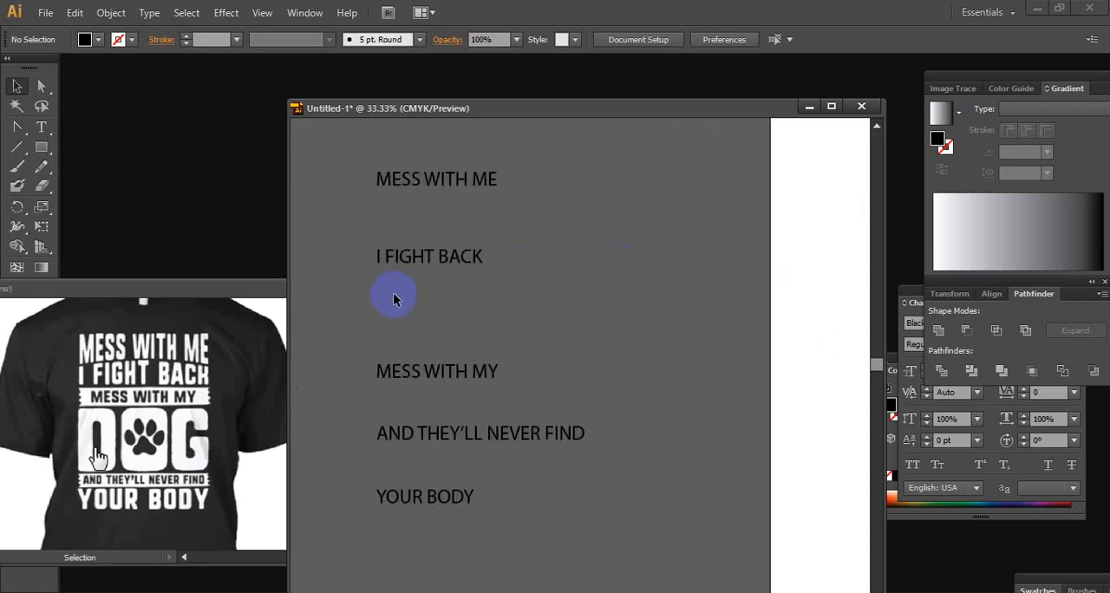
{"action": "left_click_drag", "start_coordinate": [559, 386], "coordinate": [560, 387]}
{"action": "left_click_drag", "start_coordinate": [489, 373], "coordinate": [698, 381]}
{"action": "left_click_drag", "start_coordinate": [698, 382], "coordinate": [741, 366]}
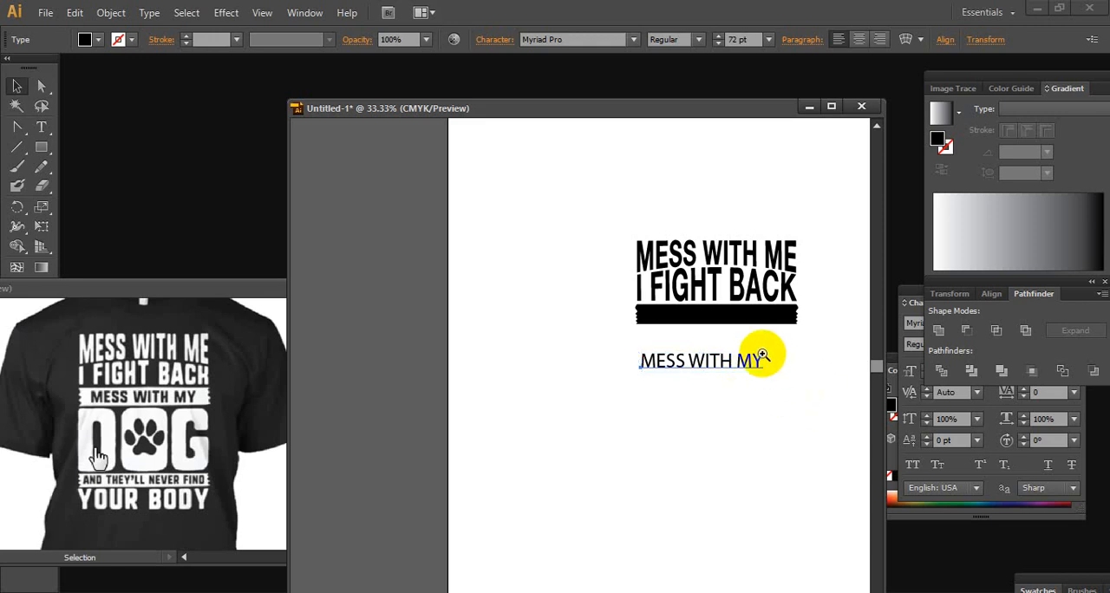
Set the MESS WITH MY text in BMW Helvetica 75 Bold at 48 pt
{"action": "key", "text": "ctrl+plus"}
{"action": "left_click", "coordinate": [910, 295]}
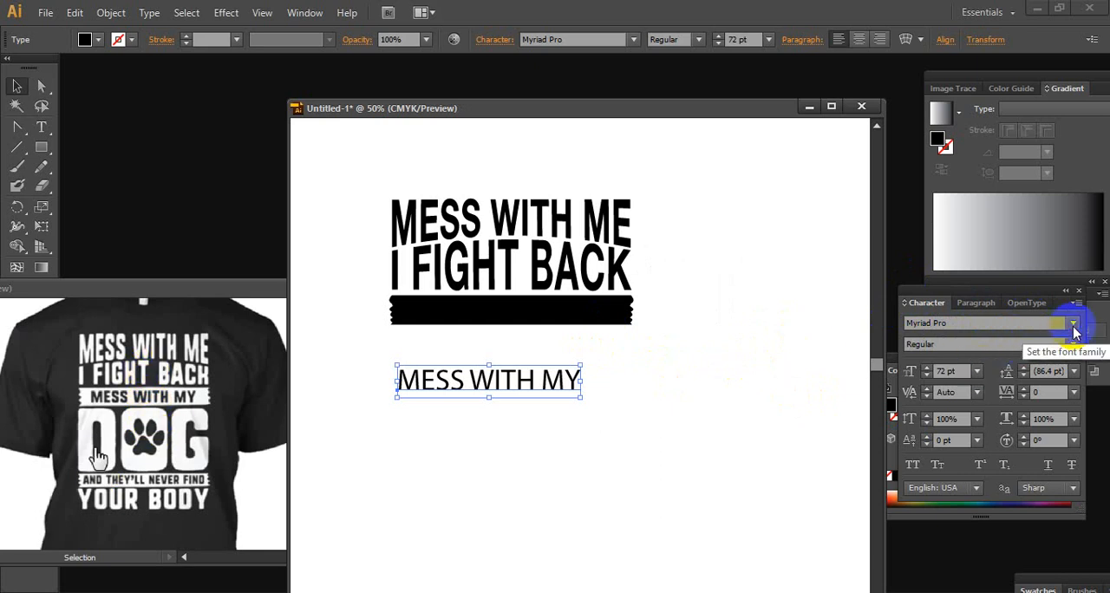
{"action": "left_click", "coordinate": [1073, 324]}
{"action": "left_click", "coordinate": [953, 89]}
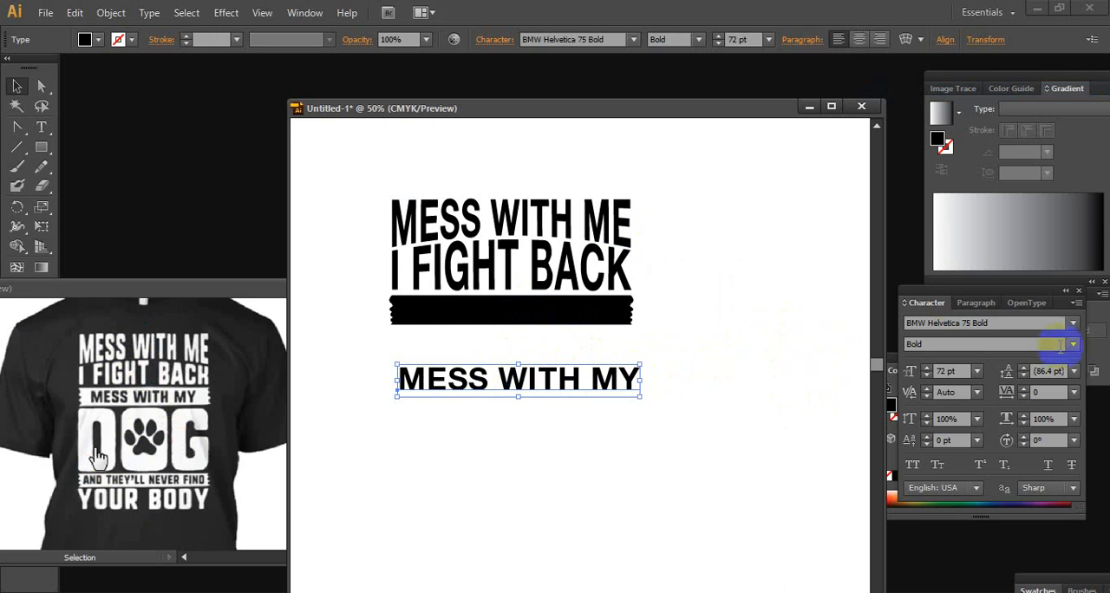
{"action": "left_click", "coordinate": [977, 371]}
{"action": "left_click", "coordinate": [993, 336]}
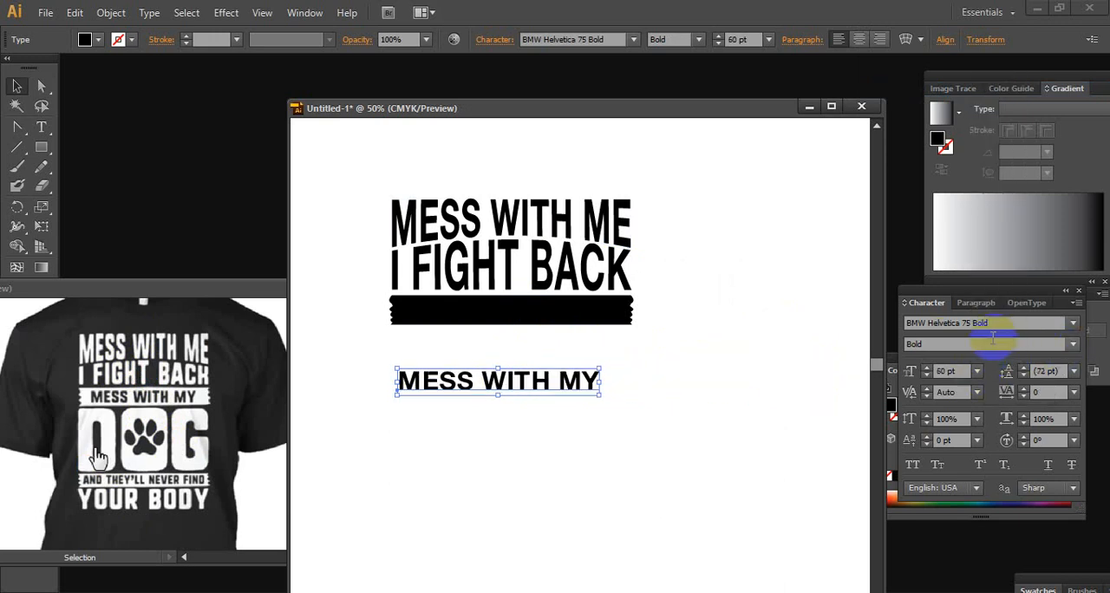
{"action": "left_click", "coordinate": [977, 371]}
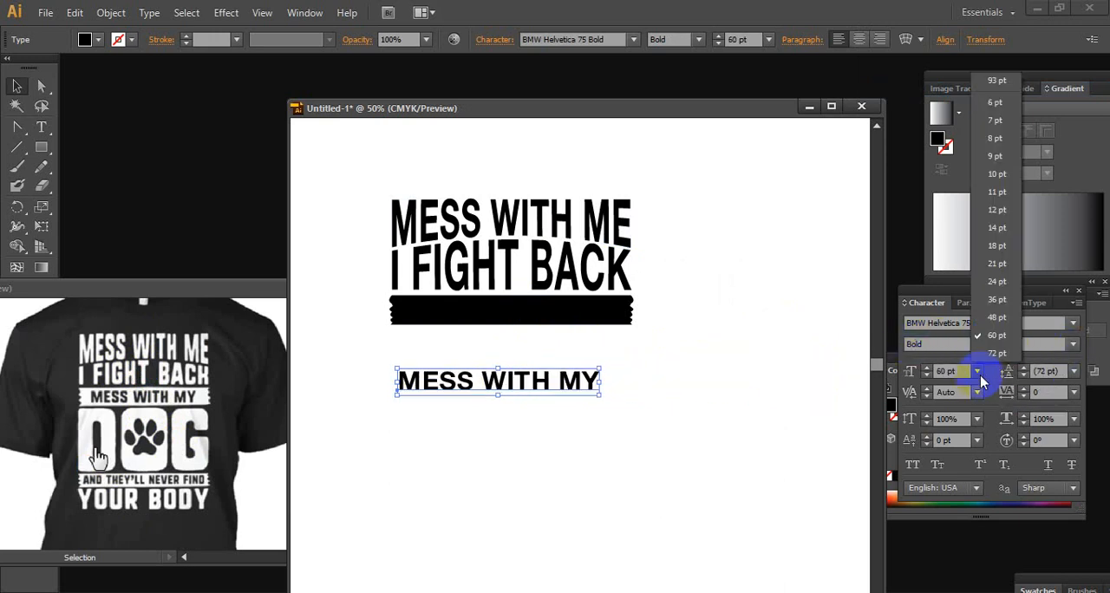
{"action": "left_click", "coordinate": [997, 318]}
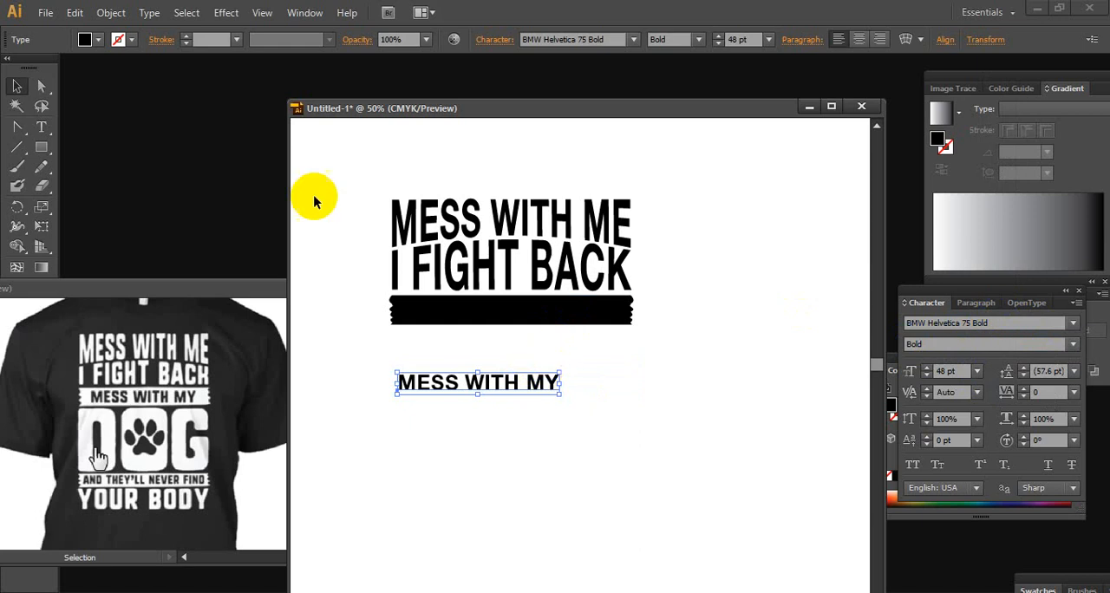
Change the fill colour of the MESS WITH MY text to white
{"action": "left_click", "coordinate": [98, 39]}
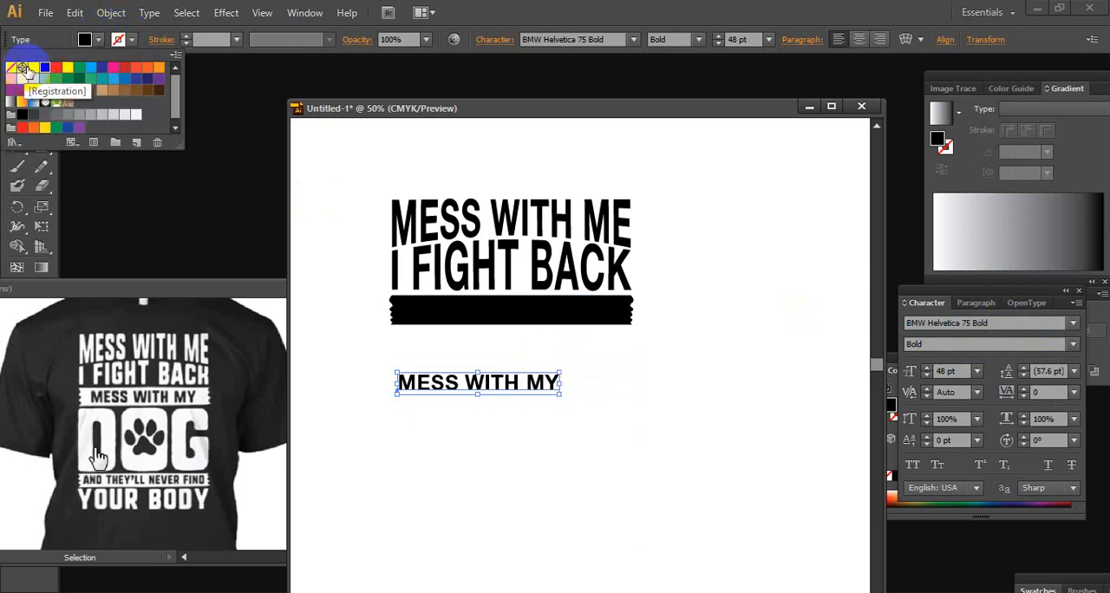
{"action": "left_click", "coordinate": [33, 66]}
{"action": "left_click", "coordinate": [479, 111]}
{"action": "left_click", "coordinate": [17, 86]}
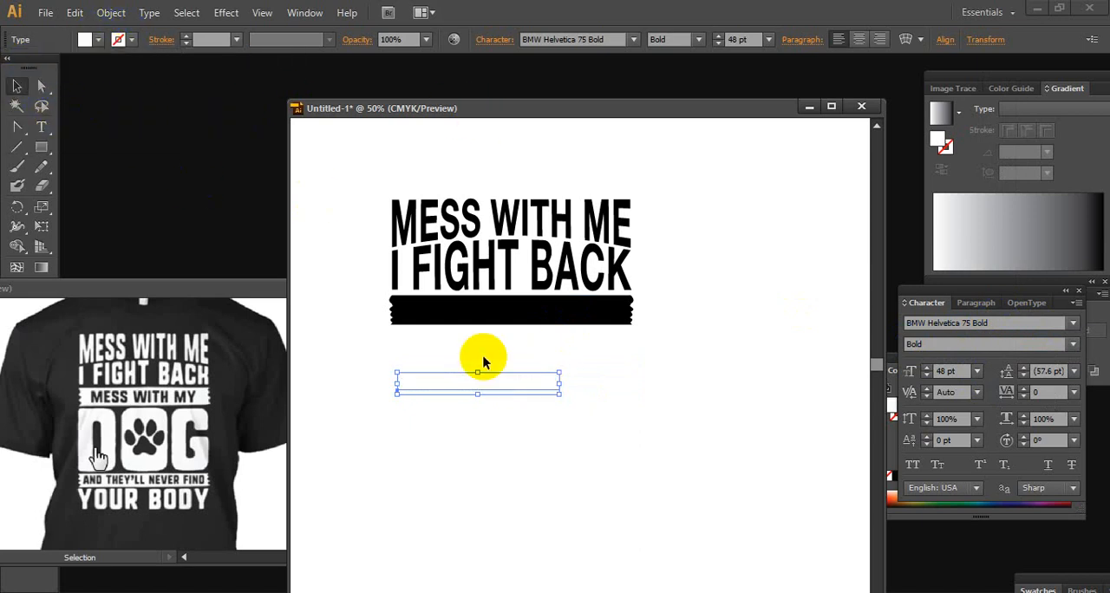
Place the white MESS WITH MY text on the black banner and bring it to the front
{"action": "left_click_drag", "start_coordinate": [498, 382], "coordinate": [529, 305]}
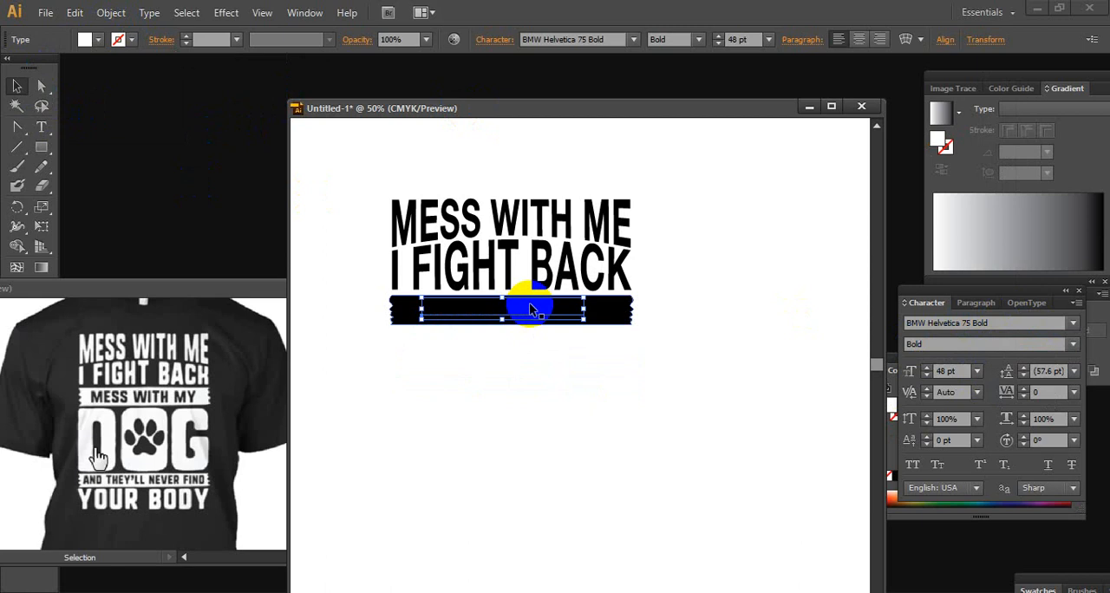
{"action": "right_click", "coordinate": [529, 305]}
{"action": "mouse_move", "coordinate": [609, 460]}
{"action": "left_click", "coordinate": [751, 382]}
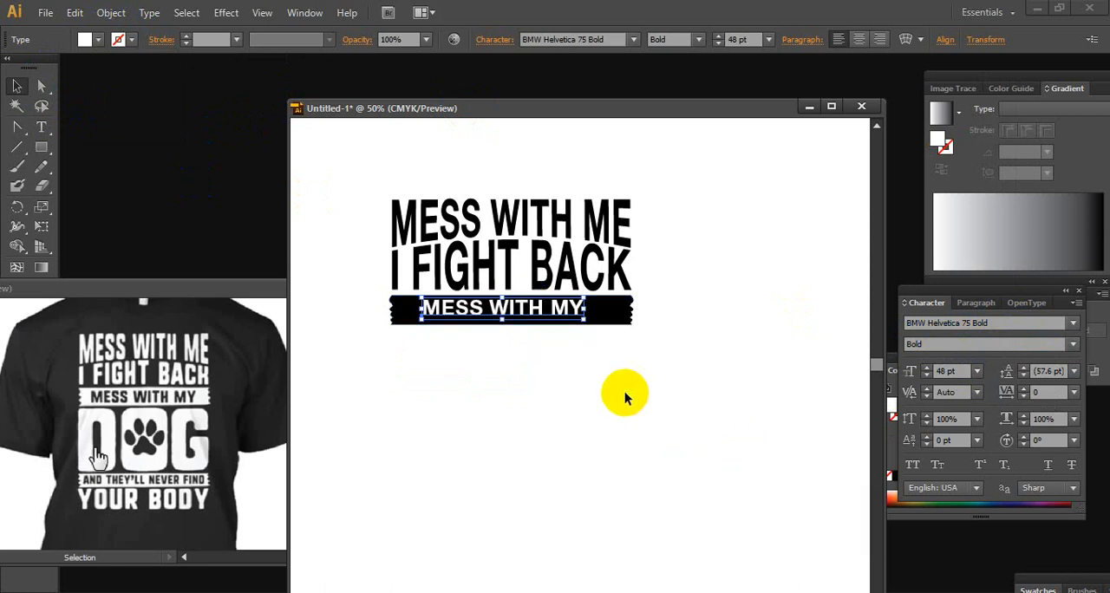
Nudge the MESS WITH MY text right within the banner, stretch it slightly taller to 54.32 pt and nudge it up
{"action": "key", "text": "ctrl+minus"}
{"action": "left_click", "coordinate": [584, 336], "text": "ctrl+alt"}
{"action": "left_click", "coordinate": [544, 360], "text": "ctrl"}
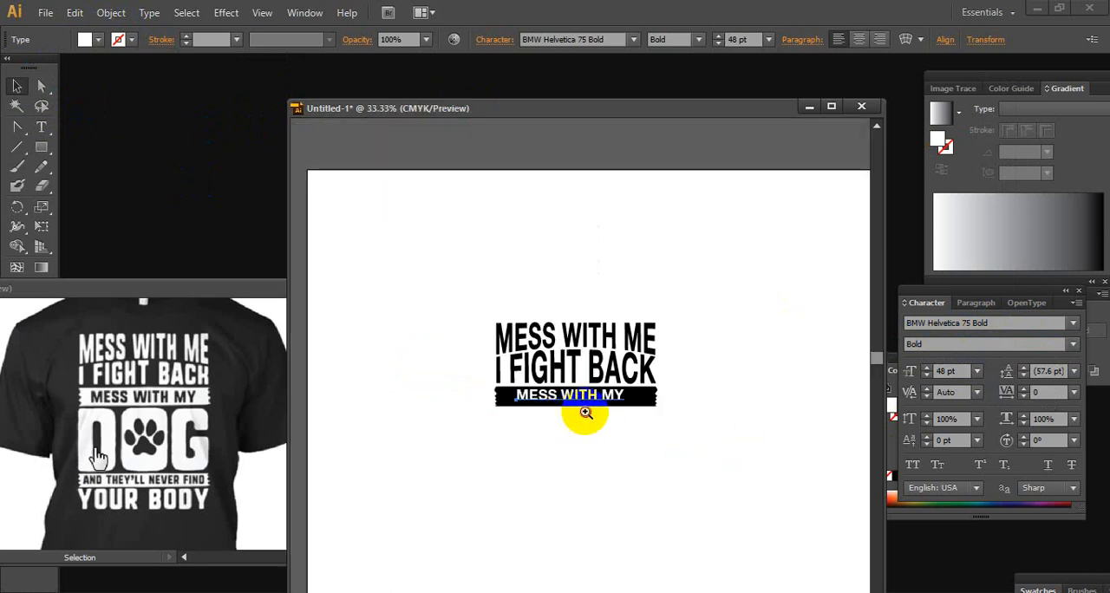
{"action": "left_click", "coordinate": [585, 412], "text": "ctrl"}
{"action": "left_click", "coordinate": [584, 412], "text": "ctrl"}
{"action": "left_click", "coordinate": [566, 324], "text": "ctrl"}
{"action": "left_click_drag", "start_coordinate": [566, 317], "coordinate": [798, 379]}
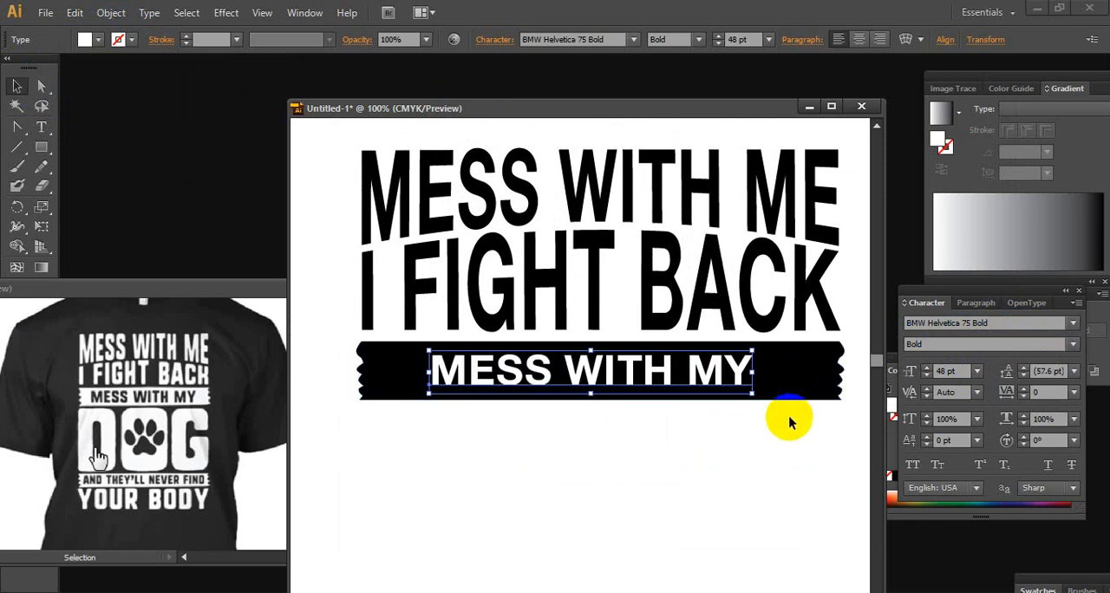
{"action": "key", "text": "Right"}
{"action": "key", "text": "Right"}
{"action": "key", "text": "Right"}
{"action": "key", "text": "Right"}
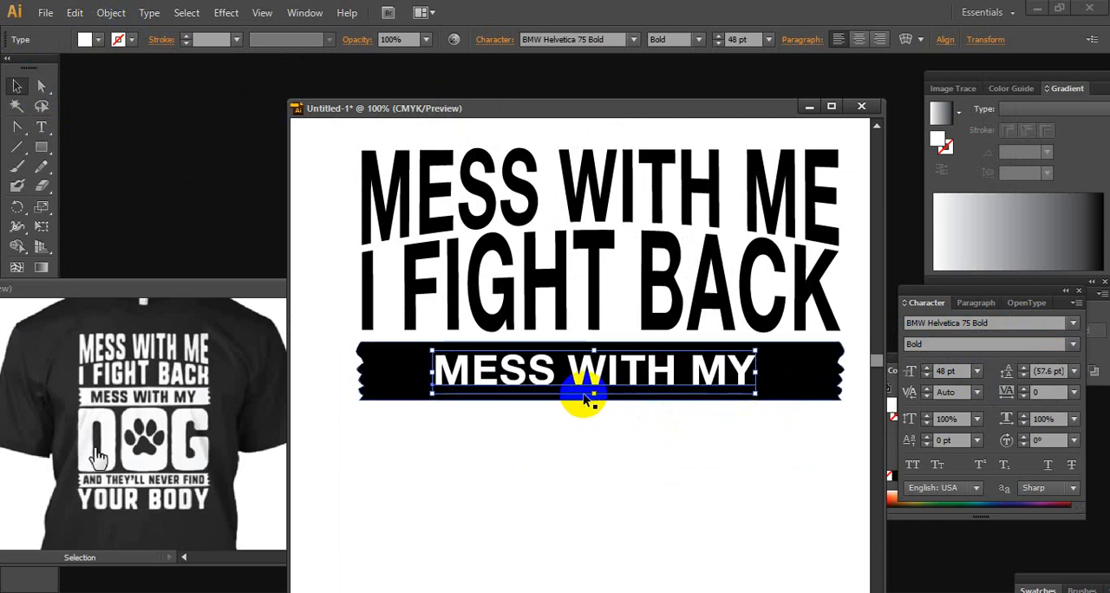
{"action": "left_click_drag", "start_coordinate": [594, 394], "coordinate": [594, 397]}
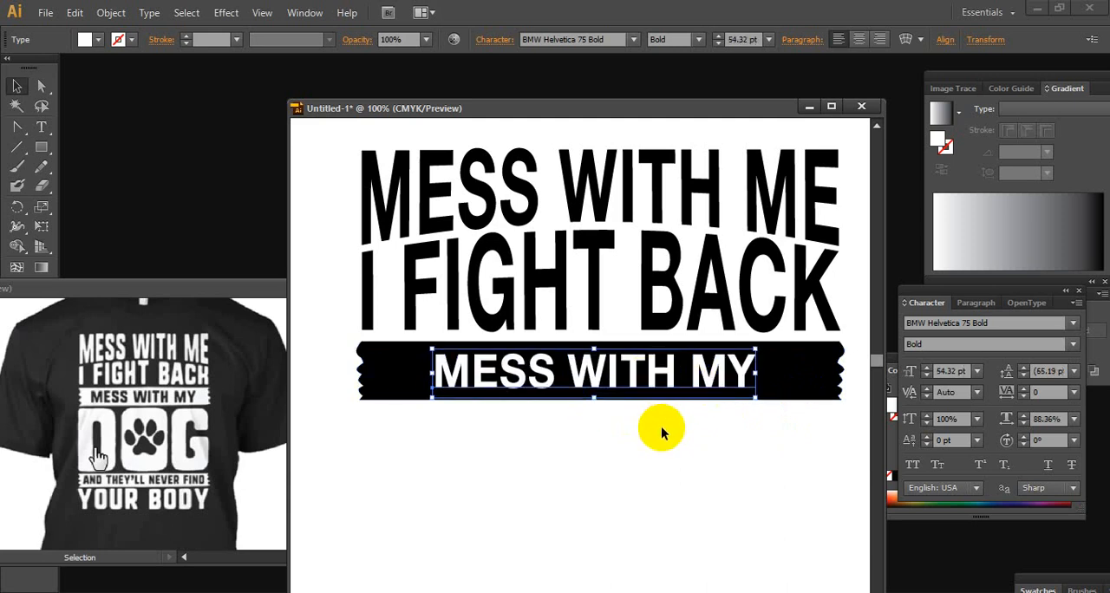
{"action": "key", "text": "Up"}
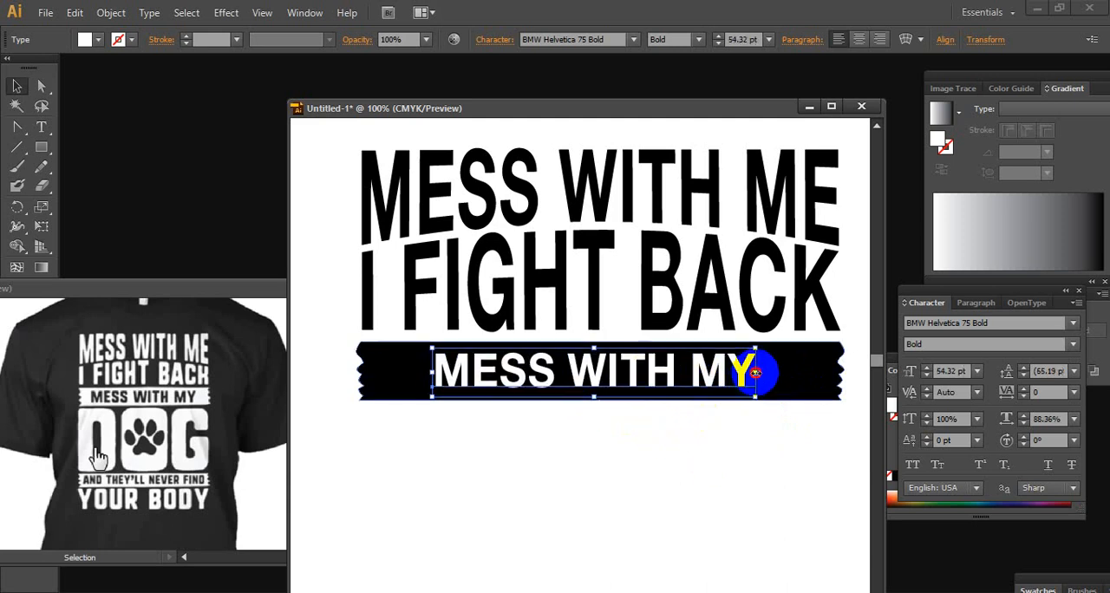
Widen the tracking of the MESS WITH MY text to 26 and deselect it
{"action": "left_click", "coordinate": [1037, 392]}
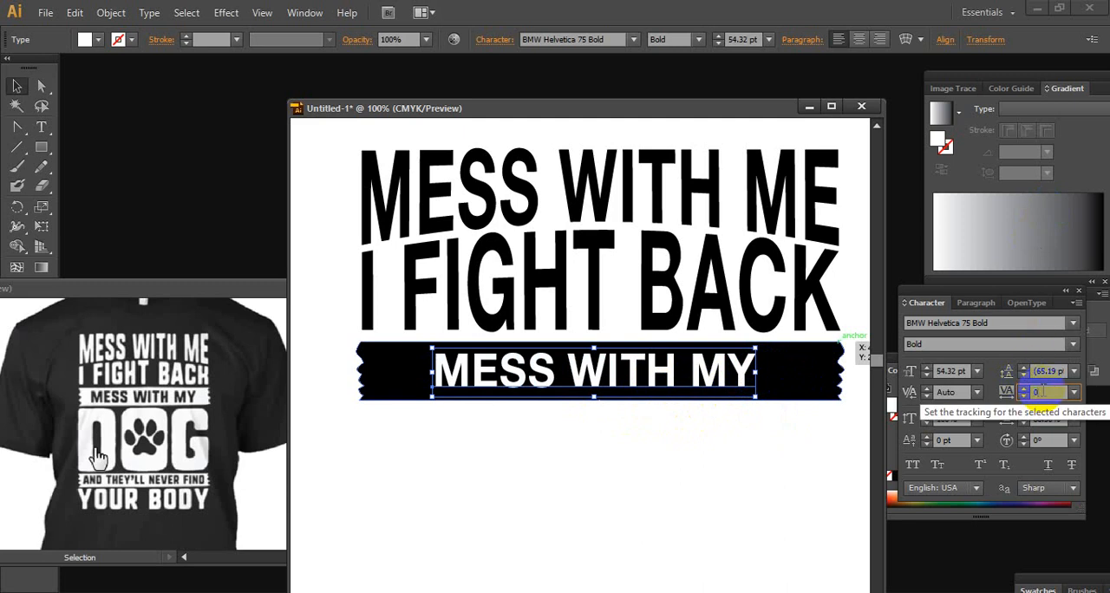
{"action": "key", "text": "Up"}
{"action": "key", "text": "Up"}
{"action": "key", "text": "Up"}
{"action": "key", "text": "Up"}
{"action": "key", "text": "Up"}
{"action": "key", "text": "Up"}
{"action": "key", "text": "Up"}
{"action": "key", "text": "Up"}
{"action": "key", "text": "Up"}
{"action": "key", "text": "Up"}
{"action": "key", "text": "Up"}
{"action": "key", "text": "Up"}
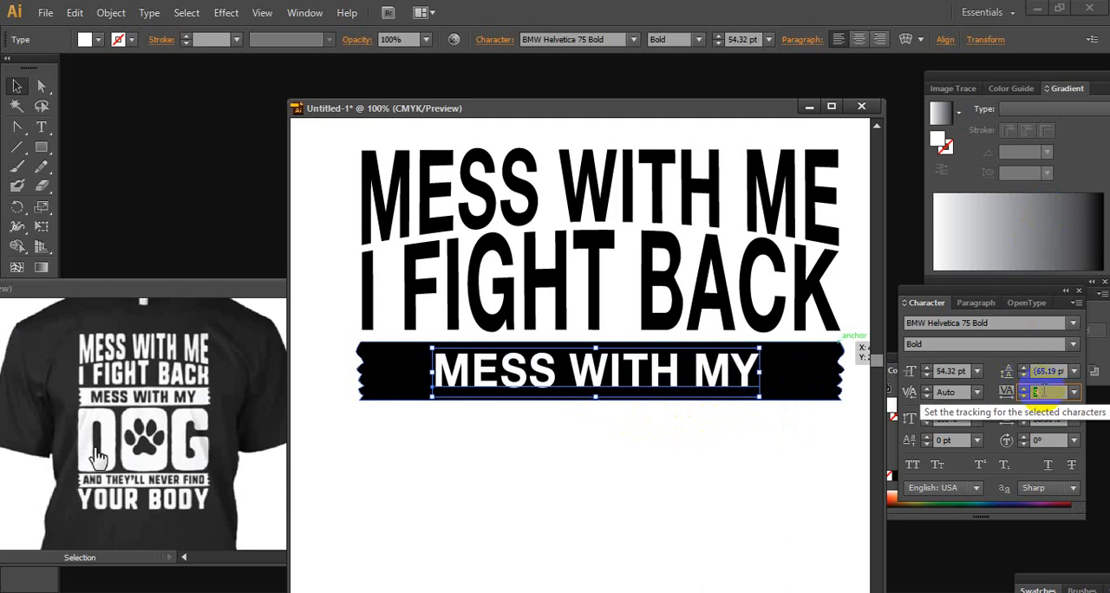
{"action": "key", "text": "Up"}
{"action": "key", "text": "Up"}
{"action": "key", "text": "Up"}
{"action": "key", "text": "Up"}
{"action": "key", "text": "Up"}
{"action": "key", "text": "Up"}
{"action": "key", "text": "Up"}
{"action": "key", "text": "Up"}
{"action": "key", "text": "Up"}
{"action": "key", "text": "Up"}
{"action": "key", "text": "Up"}
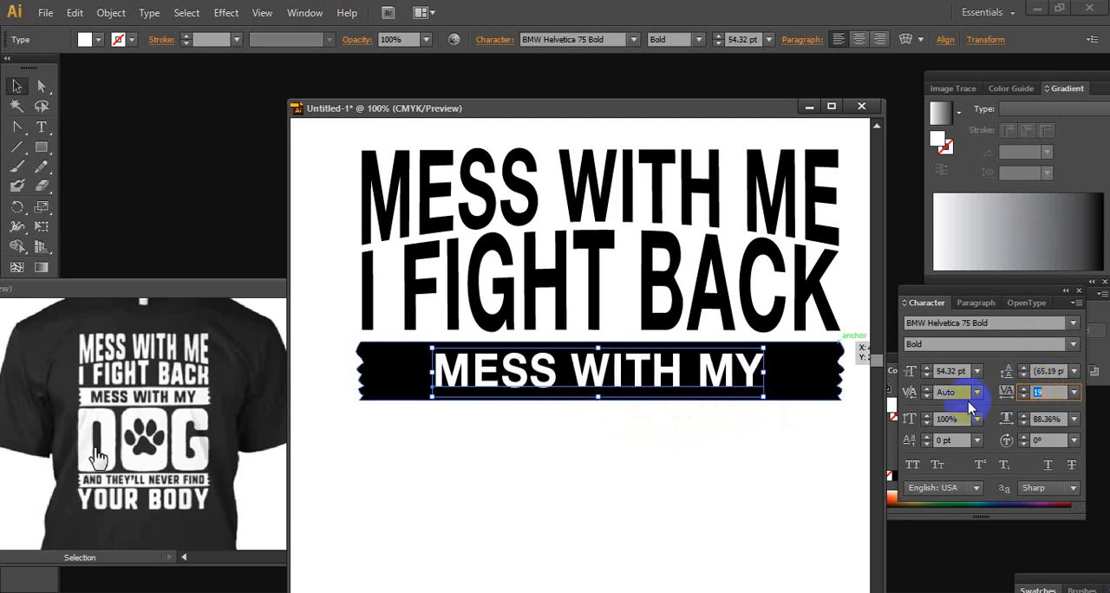
{"action": "key", "text": "Up"}
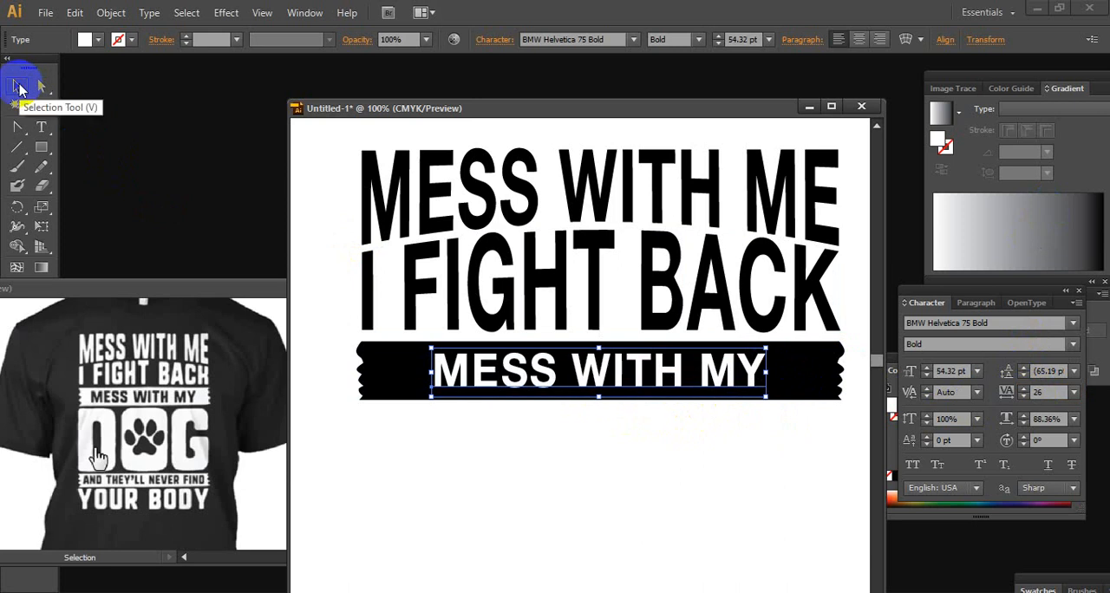
{"action": "left_click", "coordinate": [20, 90]}
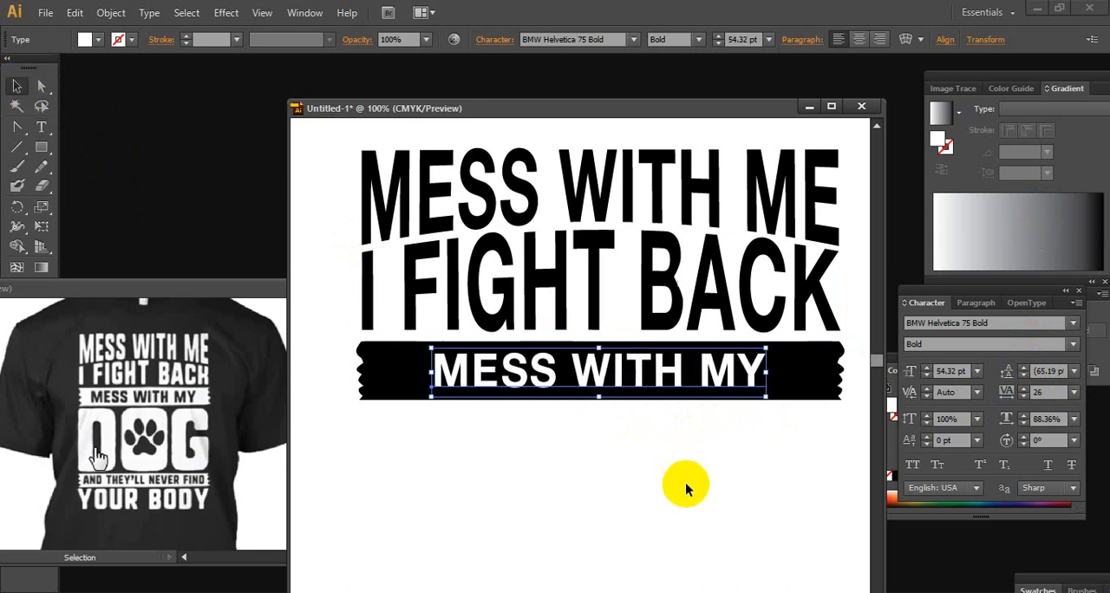
{"action": "left_click", "coordinate": [616, 466]}
Add a new point text reading DOG below the banner and highlight its letters
{"action": "scroll", "coordinate": [579, 378], "scroll_direction": "down", "scroll_amount": 3}
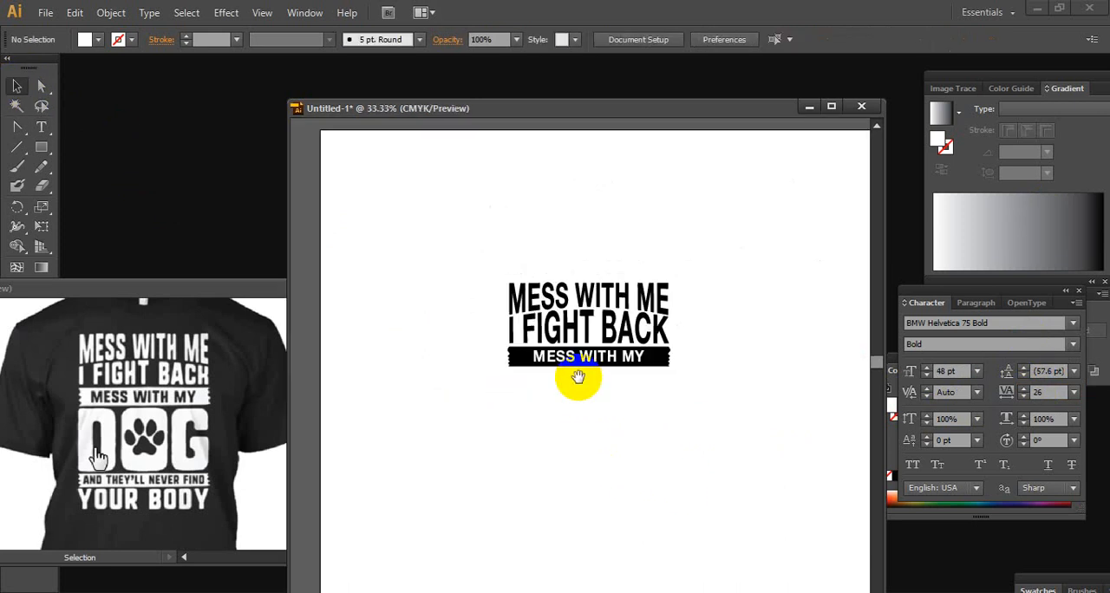
{"action": "scroll", "coordinate": [628, 380], "scroll_direction": "up", "scroll_amount": 1}
{"action": "left_click_drag", "start_coordinate": [654, 411], "coordinate": [632, 384]}
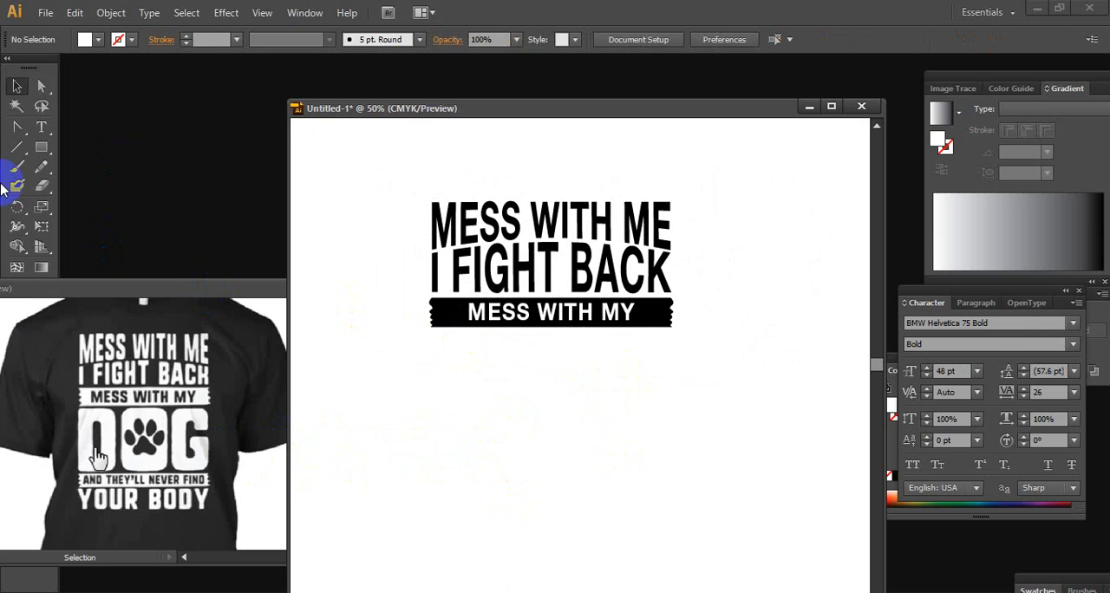
{"action": "left_click", "coordinate": [41, 127]}
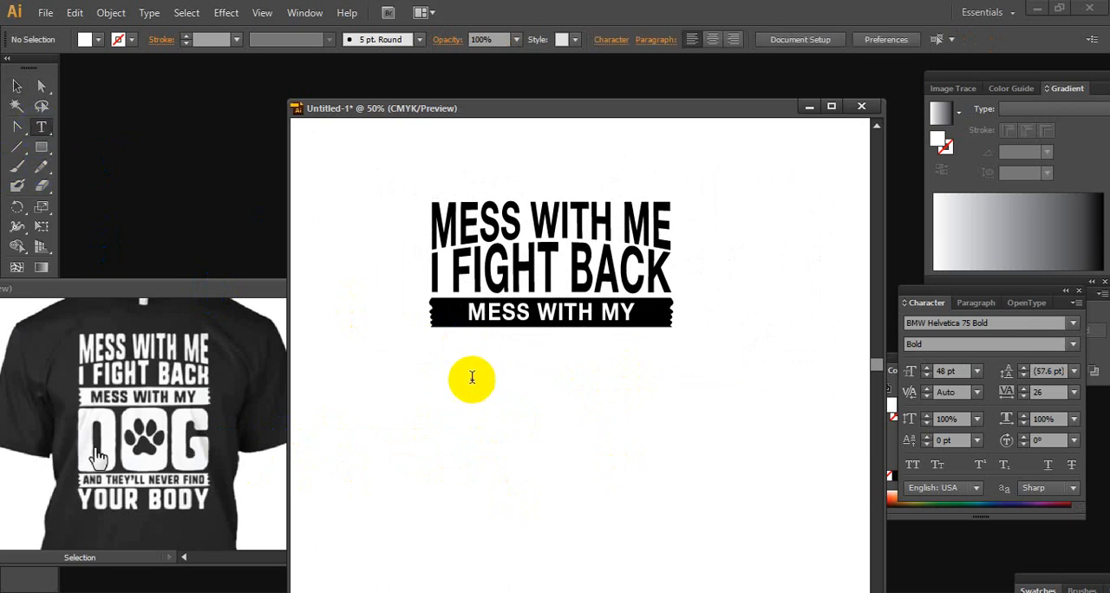
{"action": "left_click", "coordinate": [472, 375]}
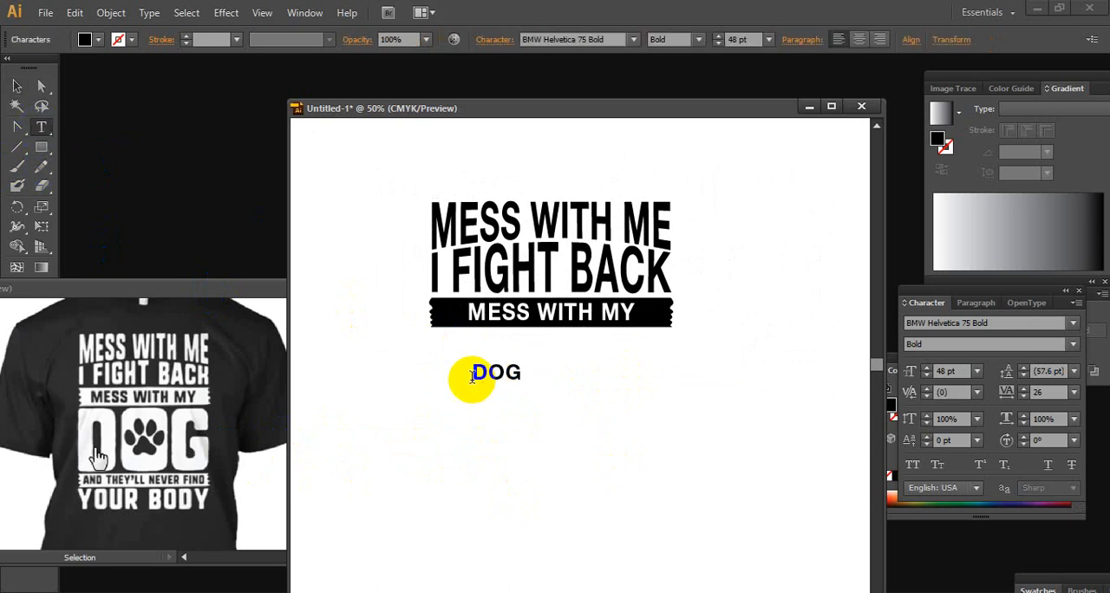
{"action": "left_click_drag", "start_coordinate": [525, 369], "coordinate": [389, 389]}
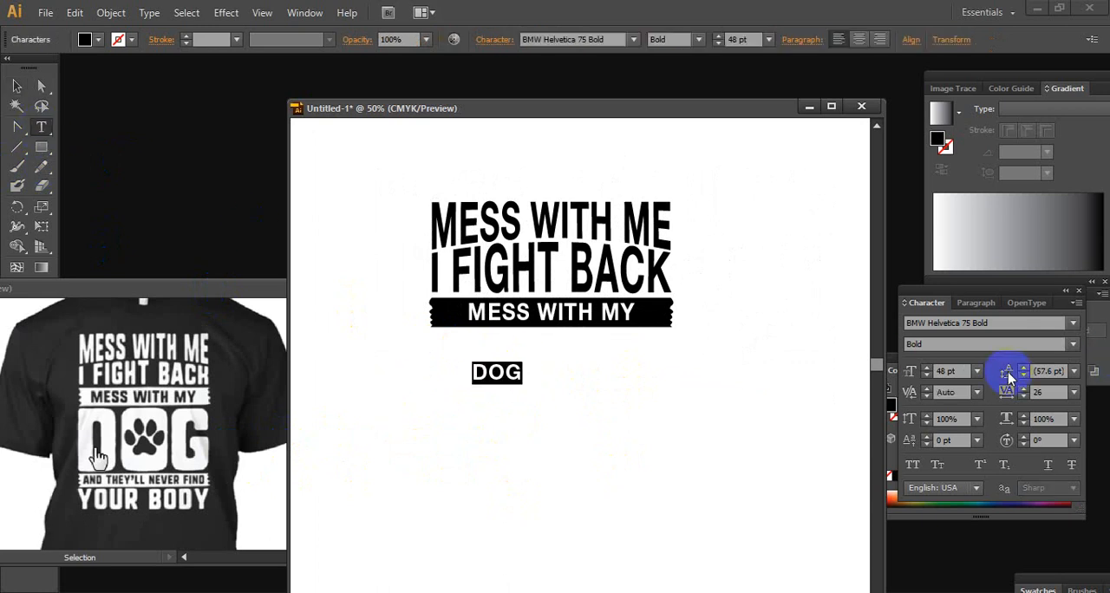
Try the Blackoak Std and Impact fonts on the DOG text
{"action": "left_click", "coordinate": [1073, 323]}
{"action": "left_click", "coordinate": [1052, 76]}
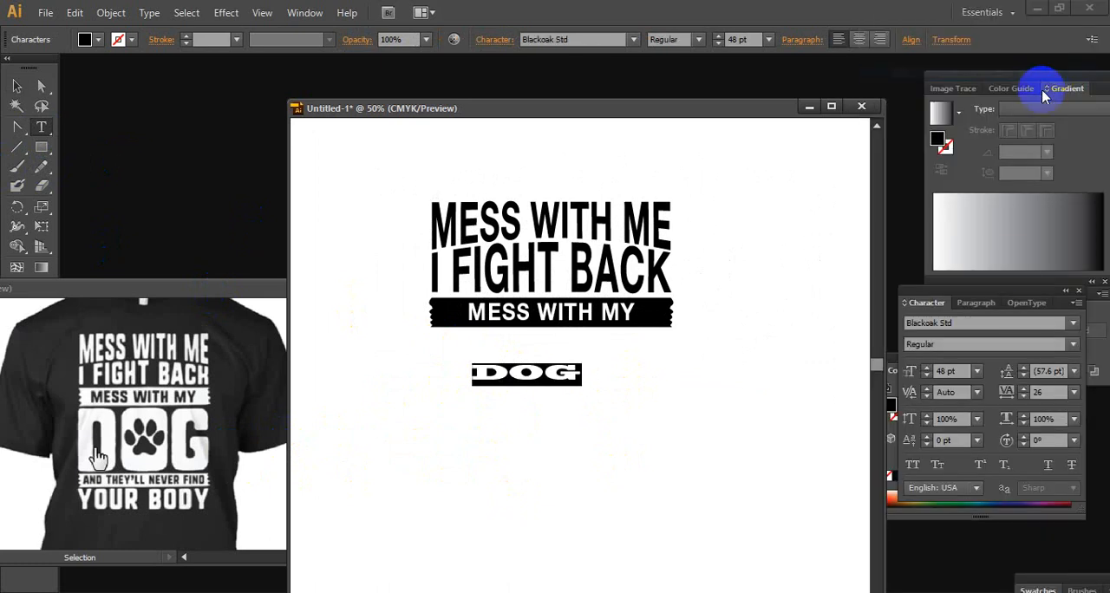
{"action": "left_click", "coordinate": [1073, 324]}
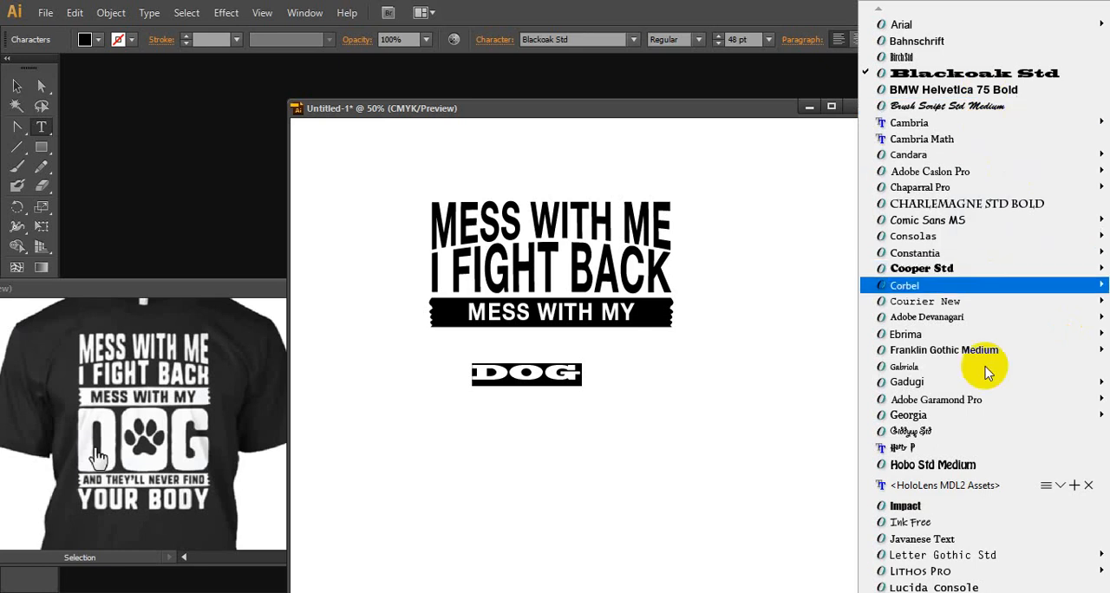
{"action": "left_click", "coordinate": [970, 508]}
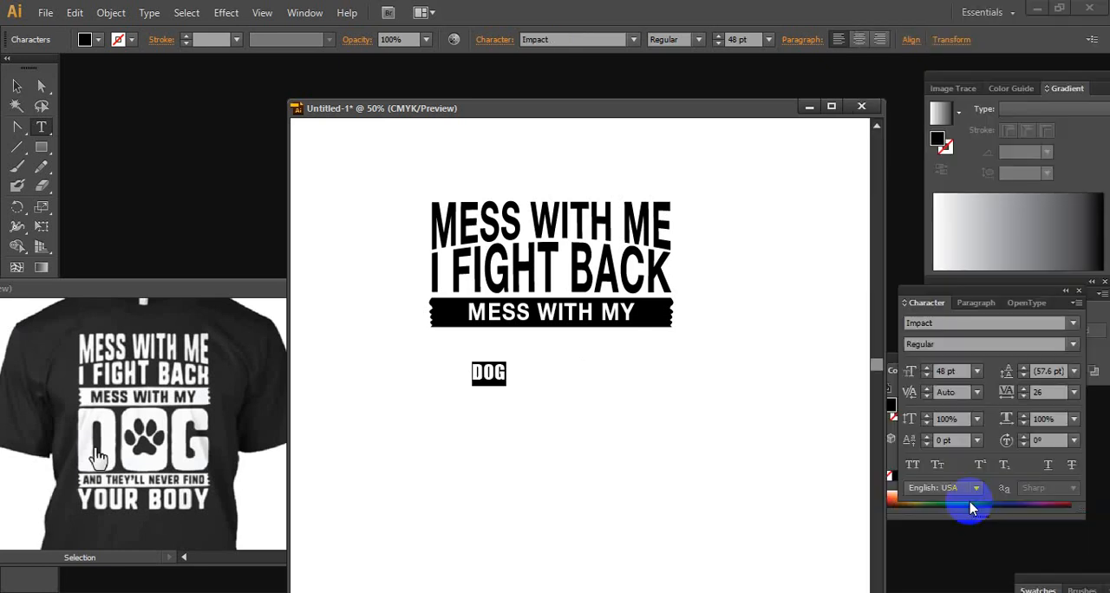
Set the DOG text in the Poplar Std Black font
{"action": "left_click", "coordinate": [1072, 323]}
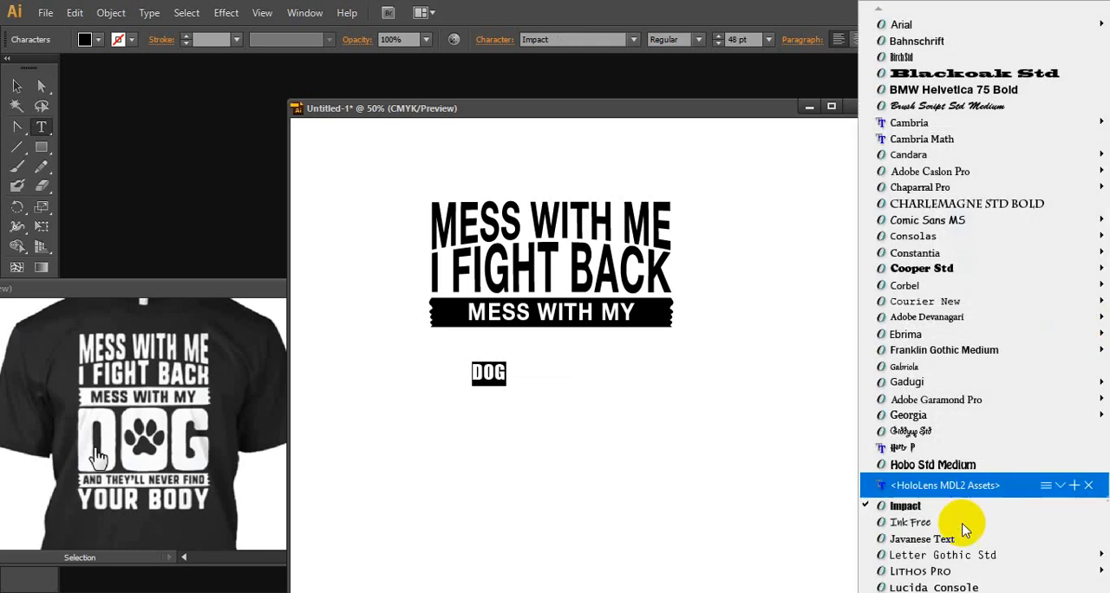
{"action": "mouse_move", "coordinate": [881, 591]}
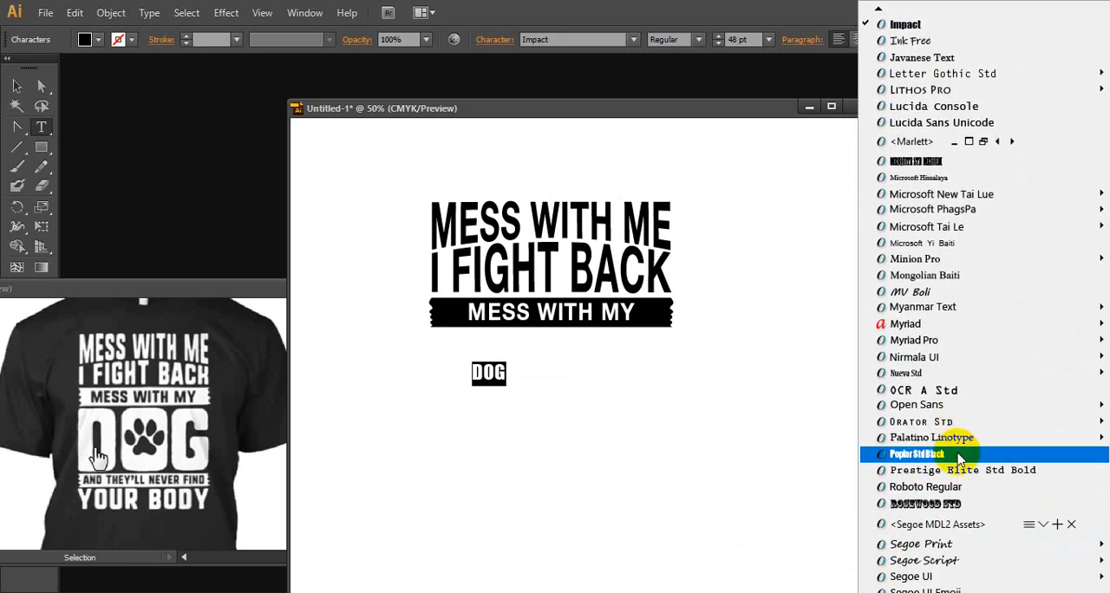
{"action": "left_click", "coordinate": [956, 454]}
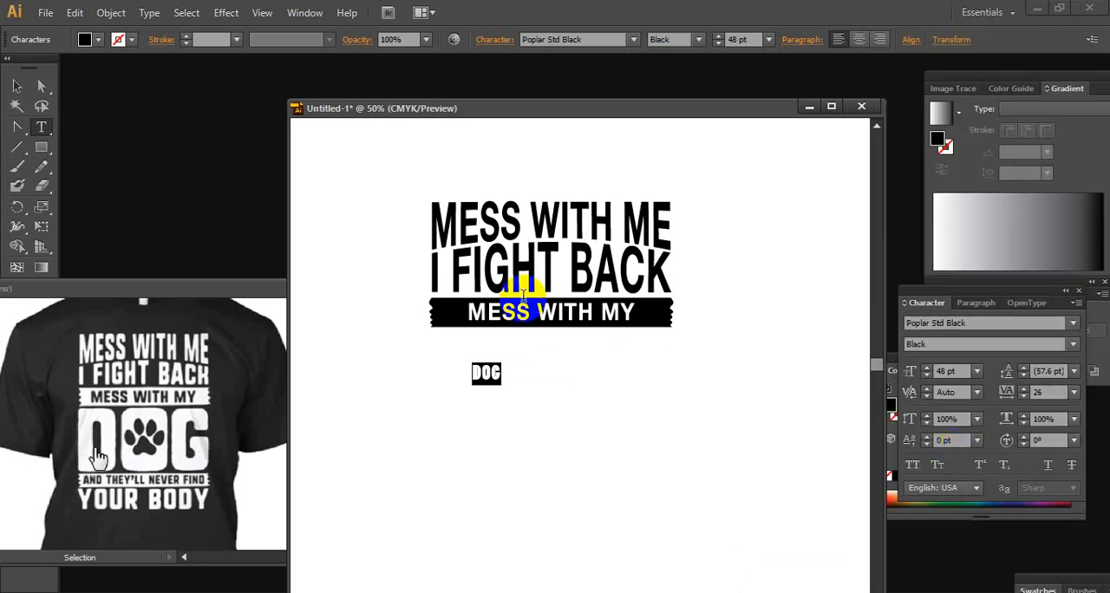
Revert the DOG text to the Impact font and set its size to 300 pt
{"action": "left_click", "coordinate": [964, 323]}
{"action": "key", "text": "ctrl+z"}
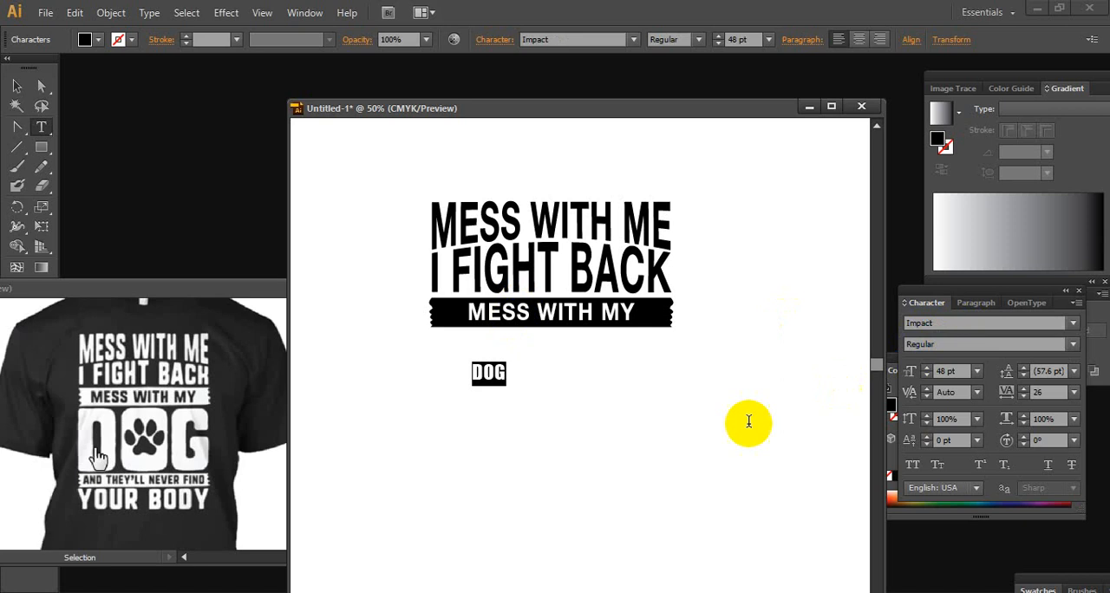
{"action": "left_click", "coordinate": [726, 40]}
{"action": "type", "text": "30"}
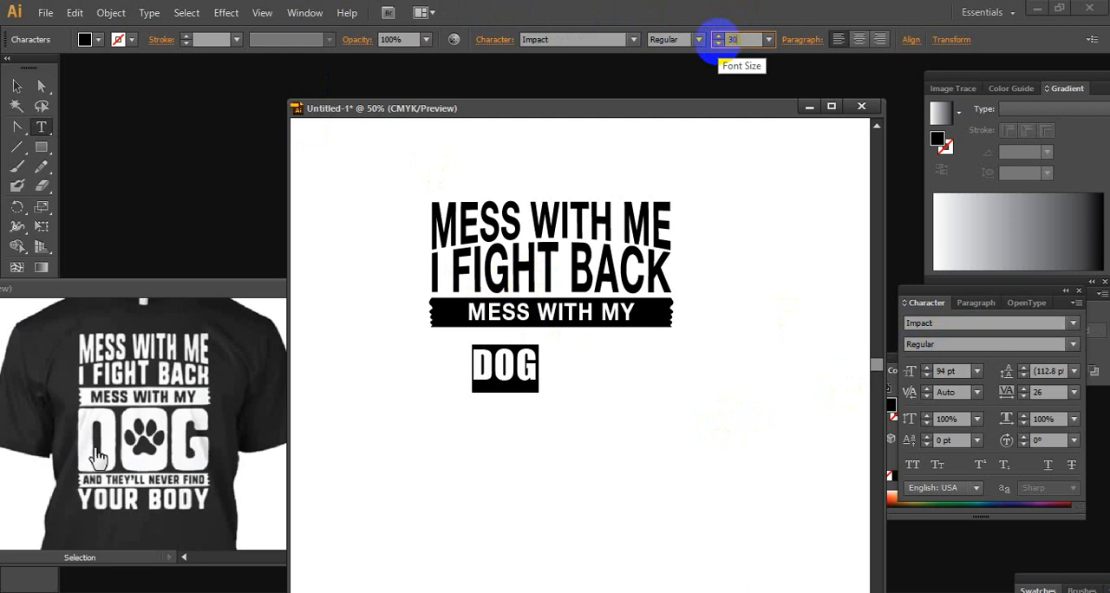
{"action": "type", "text": "0"}
{"action": "key", "text": "Return"}
{"action": "left_click", "coordinate": [16, 85]}
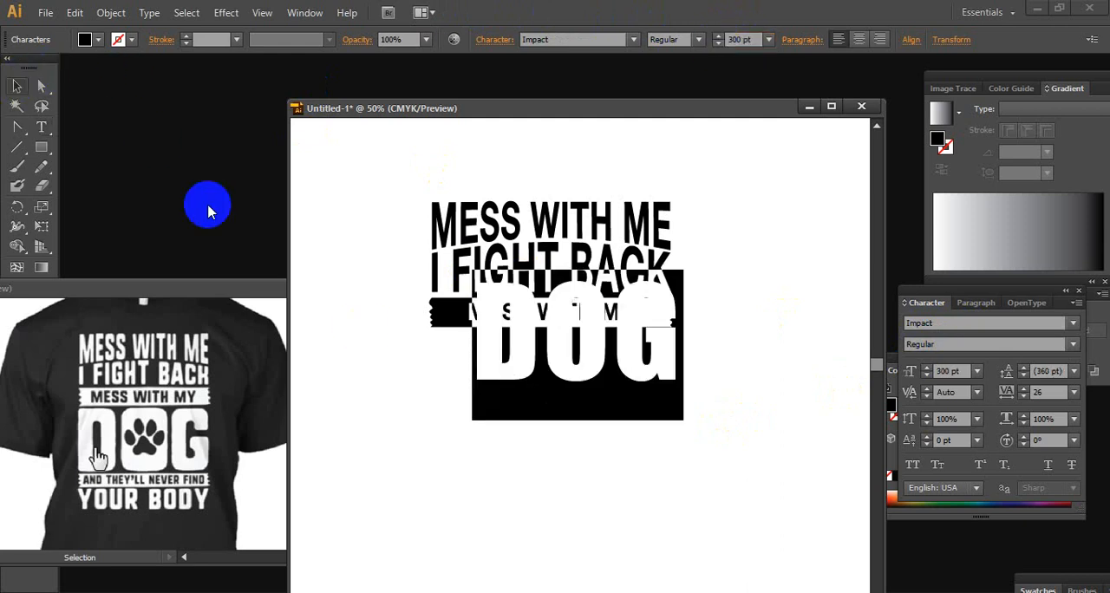
Move the DOG text directly under the MESS WITH MY banner, scale it to the banner's width and stretch it slightly taller
{"action": "left_click", "coordinate": [578, 355]}
{"action": "left_click_drag", "start_coordinate": [578, 354], "coordinate": [582, 407]}
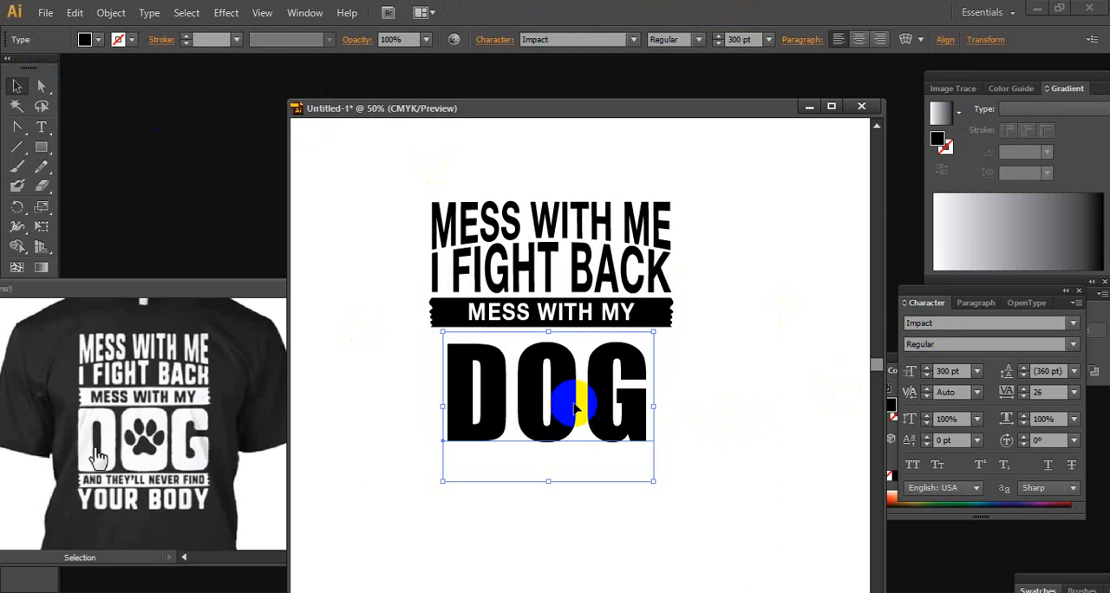
{"action": "left_click_drag", "start_coordinate": [568, 398], "coordinate": [550, 391]}
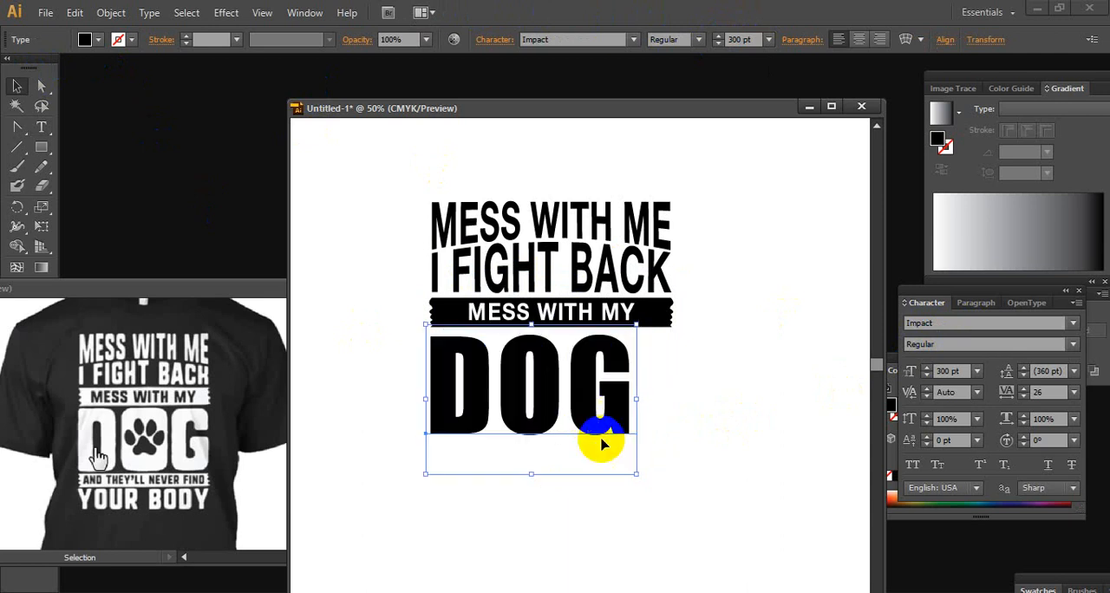
{"action": "left_click_drag", "start_coordinate": [637, 474], "coordinate": [685, 507]}
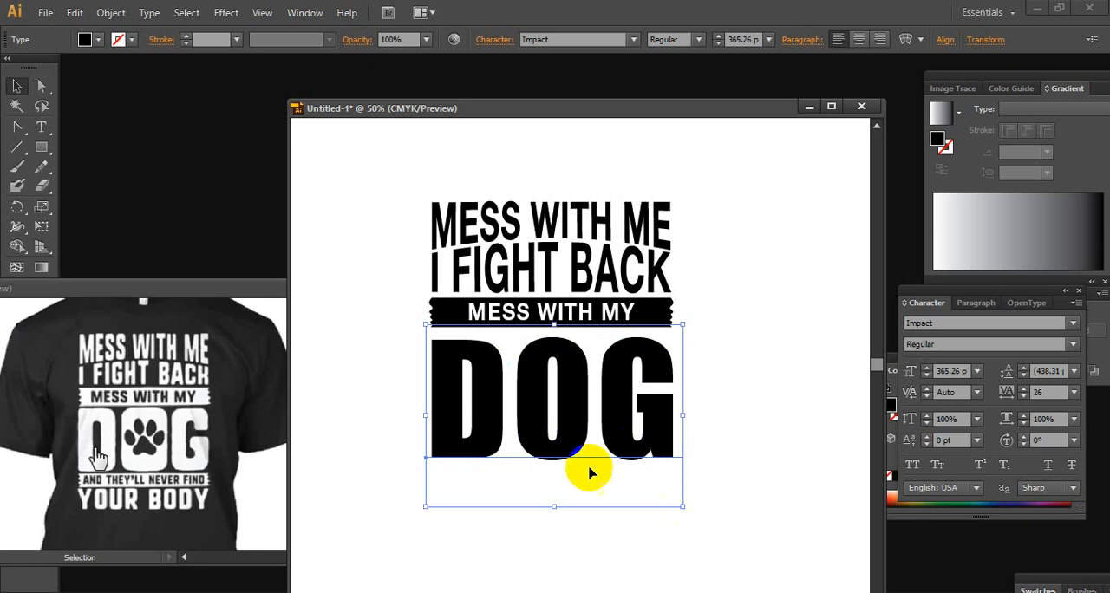
{"action": "left_click_drag", "start_coordinate": [552, 515], "coordinate": [552, 520]}
{"action": "left_click", "coordinate": [683, 422]}
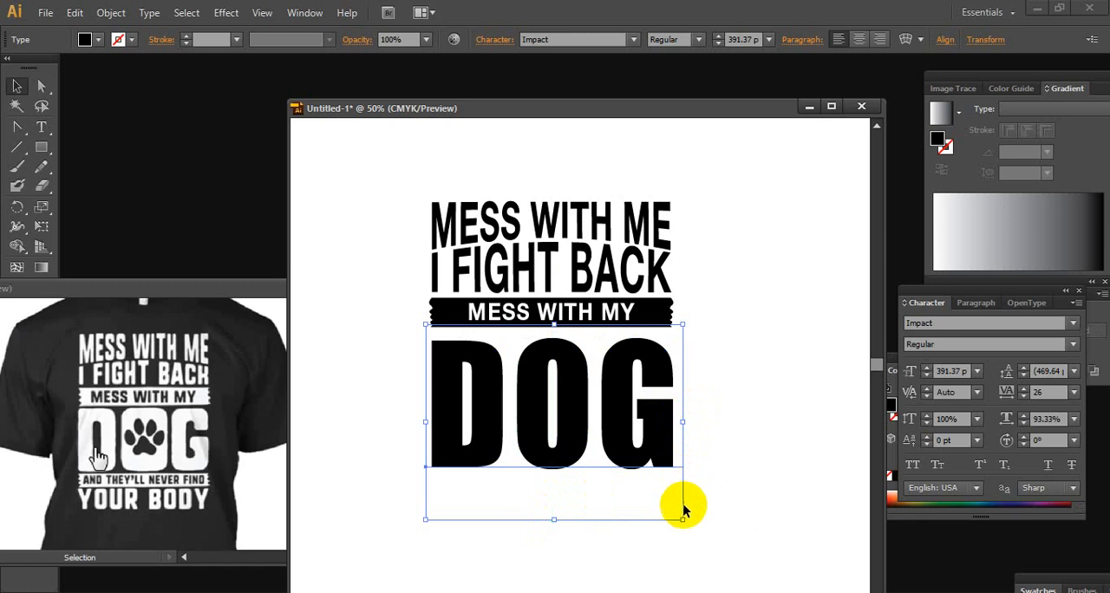
{"action": "left_click_drag", "start_coordinate": [681, 520], "coordinate": [677, 516]}
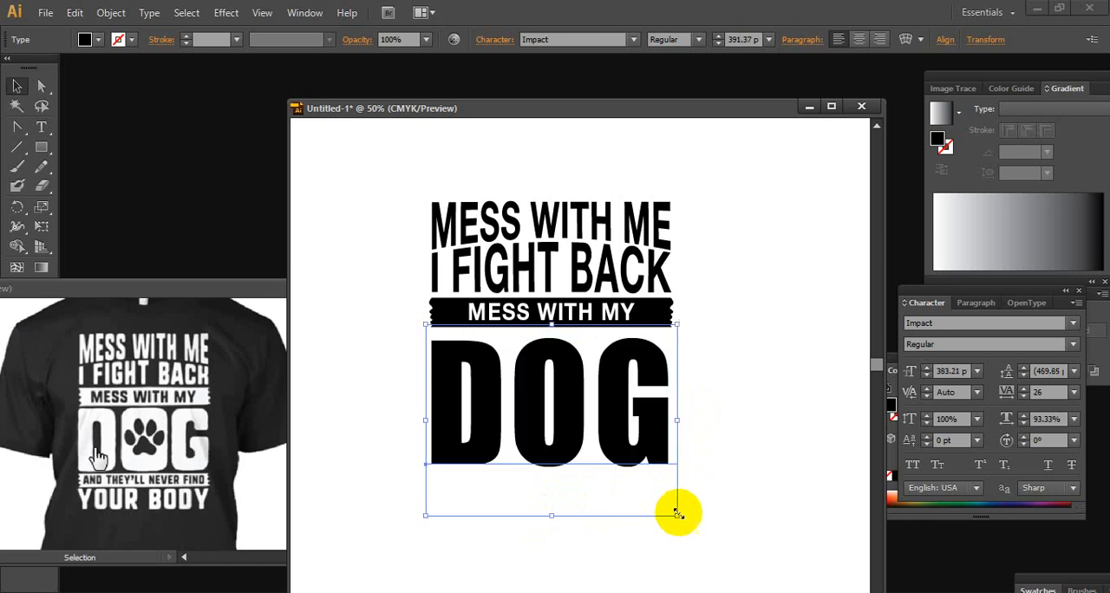
{"action": "left_click", "coordinate": [722, 368]}
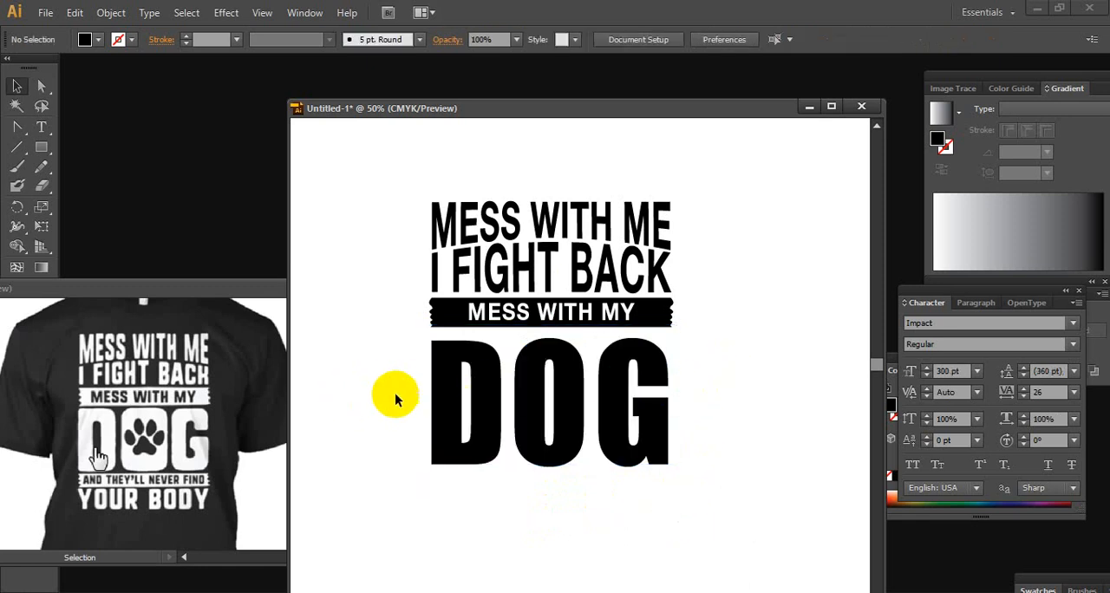
Nudge the DOG text up closer to the banner and slightly right, and deselect it
{"action": "left_click_drag", "start_coordinate": [394, 395], "coordinate": [755, 447]}
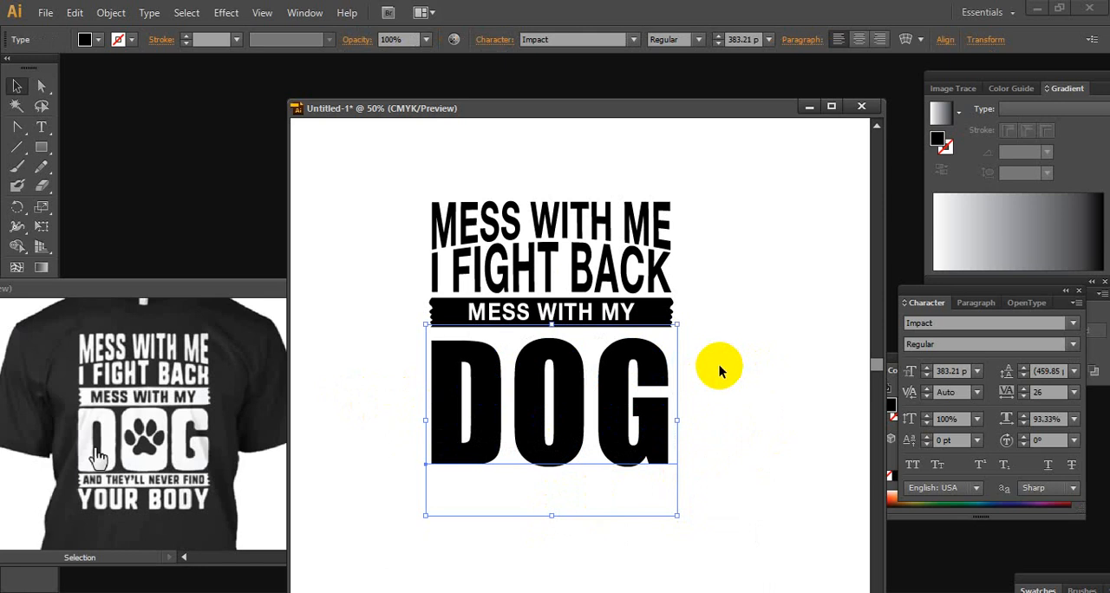
{"action": "key", "text": "Up"}
{"action": "key", "text": "Up"}
{"action": "key", "text": "Up"}
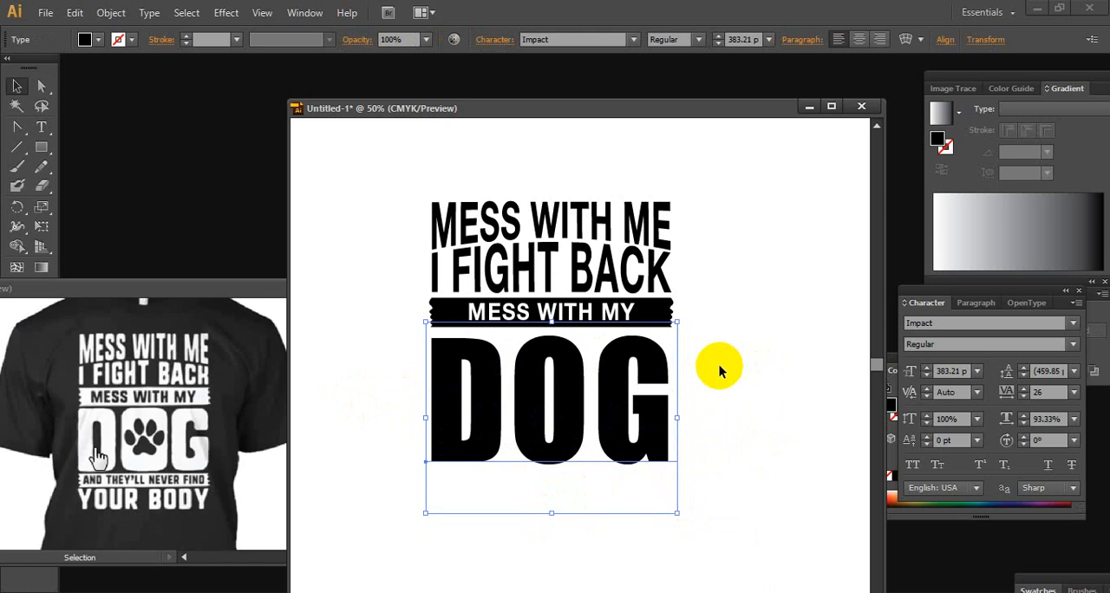
{"action": "key", "text": "Up"}
{"action": "key", "text": "Up"}
{"action": "key", "text": "Up"}
{"action": "key", "text": "Up"}
{"action": "key", "text": "Right"}
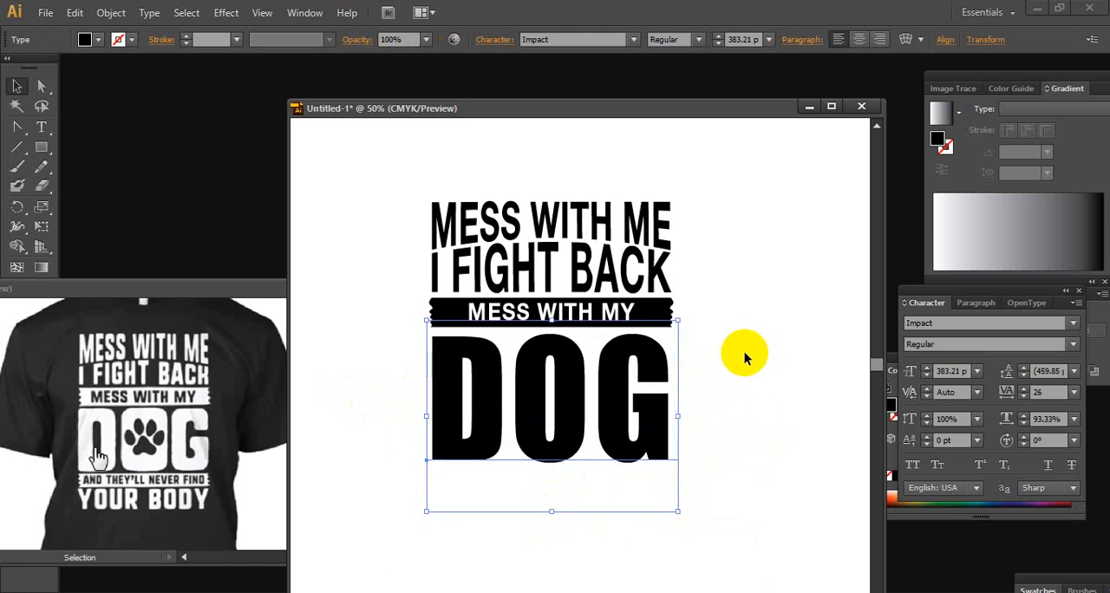
{"action": "left_click", "coordinate": [726, 317]}
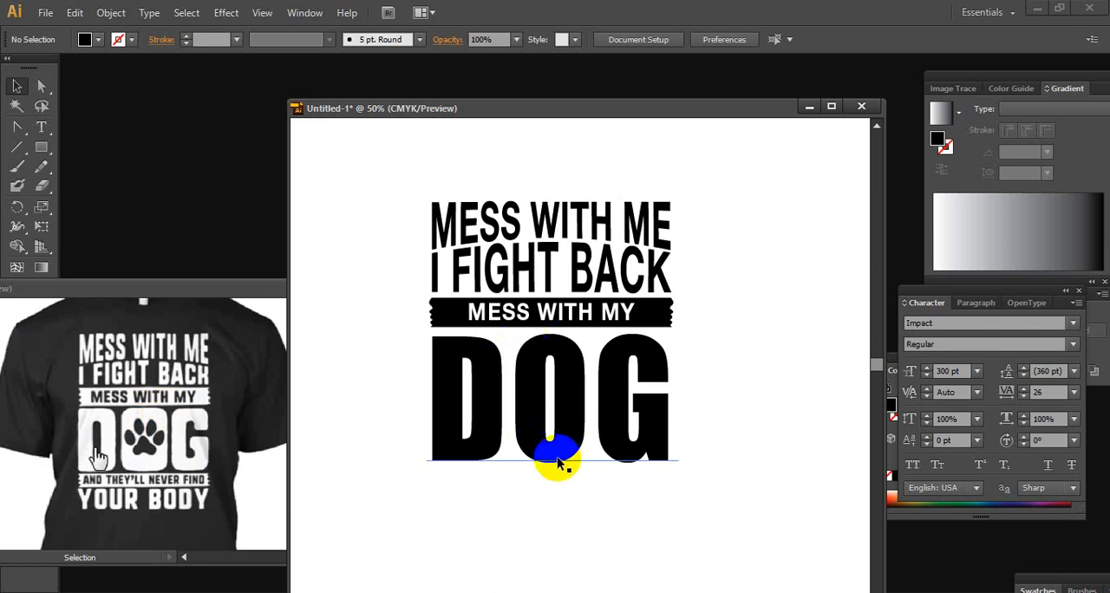
Convert the DOG text to outlines and deselect it
{"action": "scroll", "coordinate": [590, 397], "scroll_direction": "up", "scroll_amount": 1}
{"action": "left_click_drag", "start_coordinate": [589, 396], "coordinate": [617, 409]}
{"action": "left_click", "coordinate": [581, 367]}
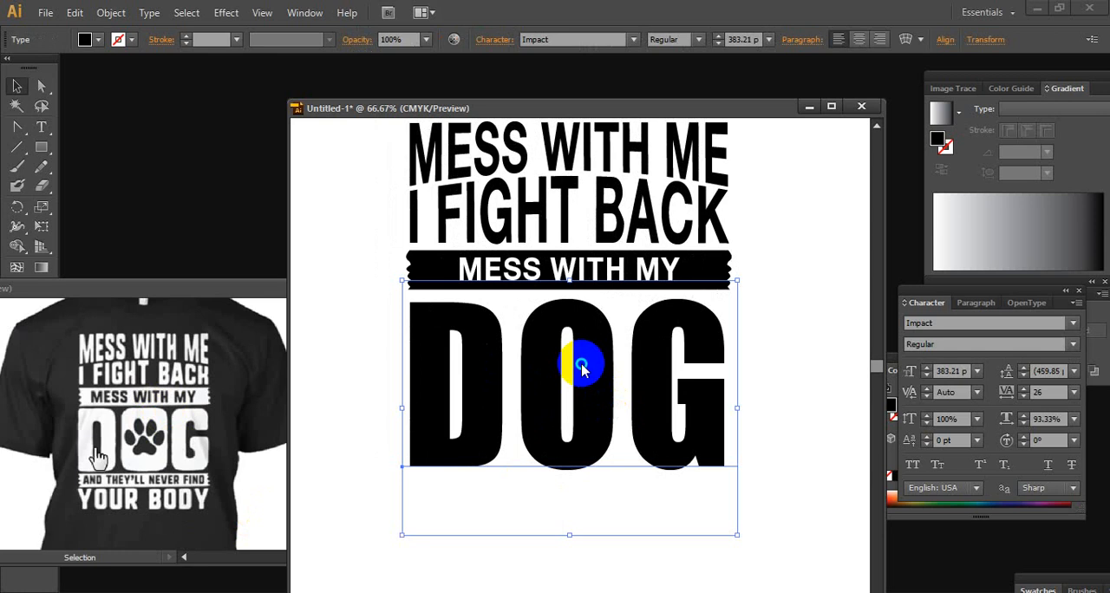
{"action": "right_click", "coordinate": [581, 367]}
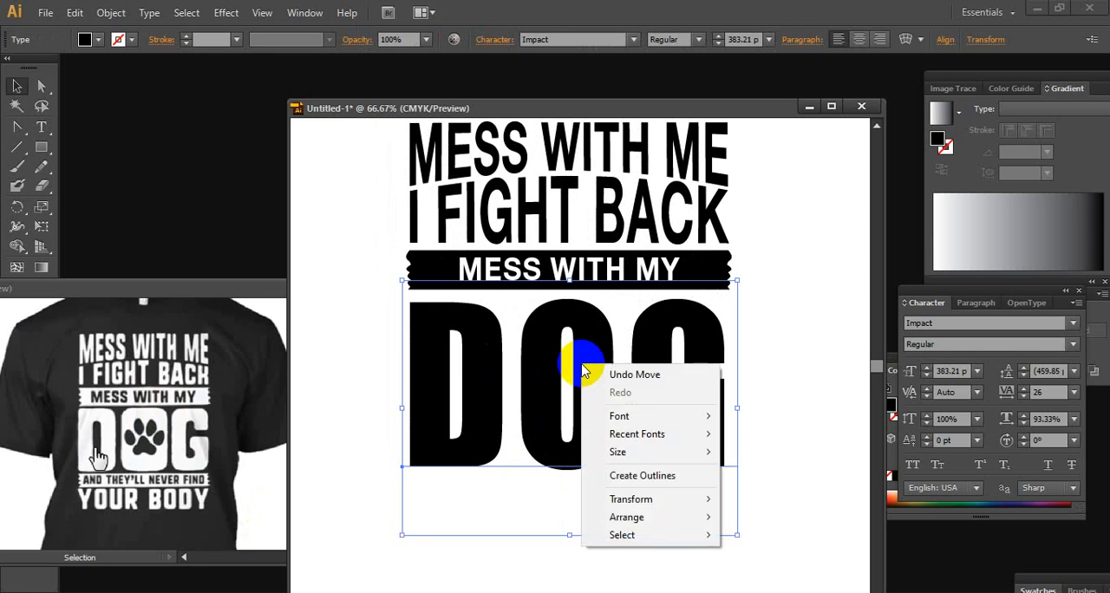
{"action": "left_click", "coordinate": [663, 477]}
{"action": "left_click", "coordinate": [460, 338]}
{"action": "left_click", "coordinate": [42, 128]}
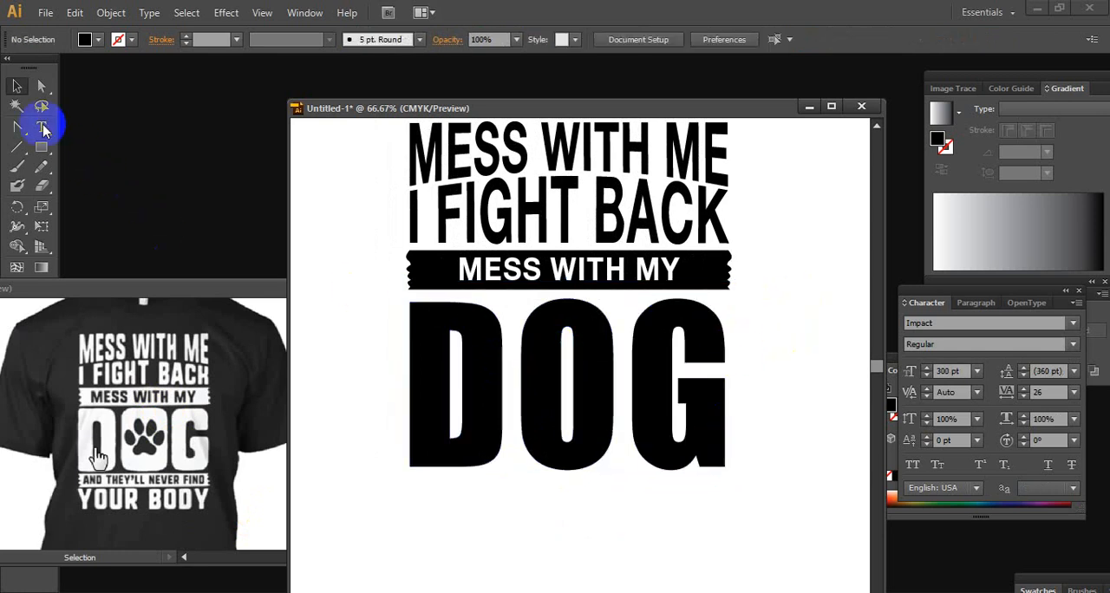
Ungroup the DOG outlines and move the letter O out below the word
{"action": "left_click", "coordinate": [17, 86]}
{"action": "left_click", "coordinate": [582, 362]}
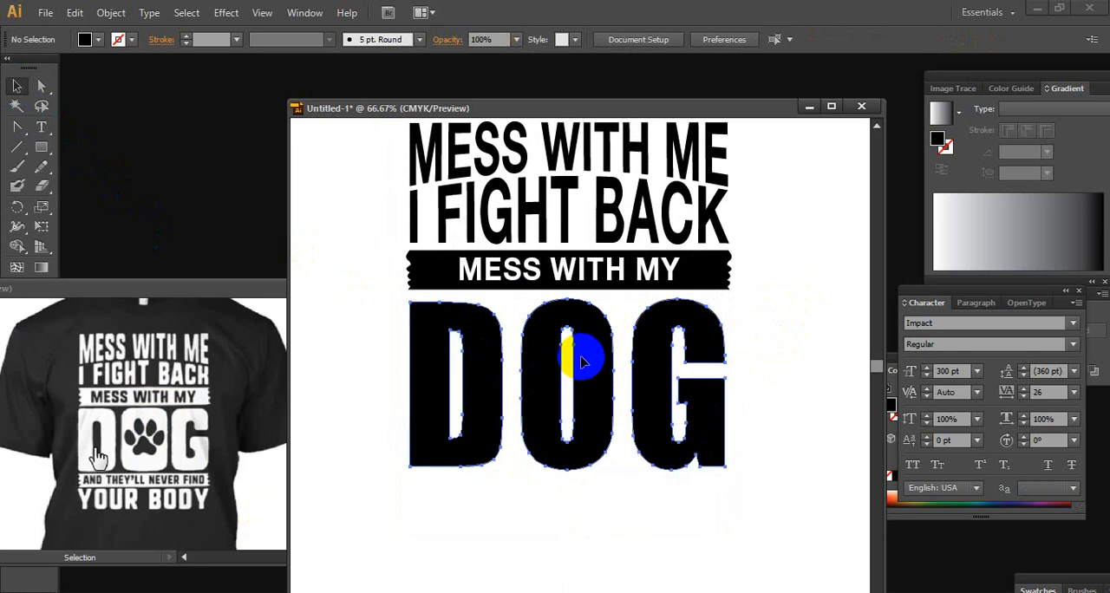
{"action": "right_click", "coordinate": [581, 356]}
{"action": "left_click", "coordinate": [626, 451]}
{"action": "left_click", "coordinate": [623, 459]}
{"action": "left_click_drag", "start_coordinate": [582, 365], "coordinate": [600, 501]}
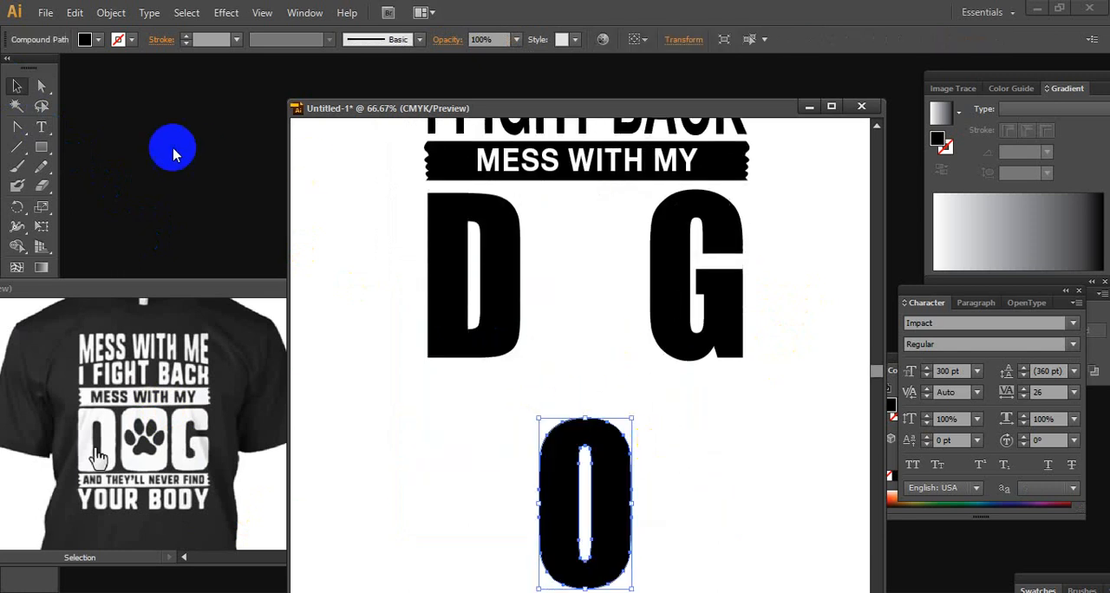
Draw a black rounded rectangle about 98 mm tall in the gap between the D and G
{"action": "left_click_drag", "start_coordinate": [41, 147], "coordinate": [95, 165]}
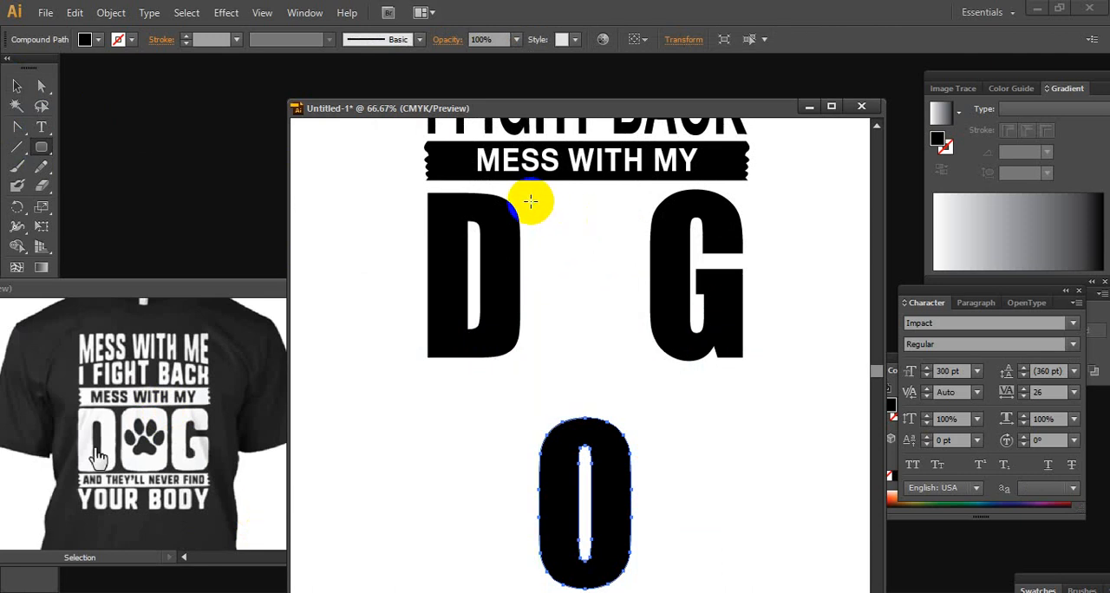
{"action": "left_click_drag", "start_coordinate": [530, 201], "coordinate": [639, 352]}
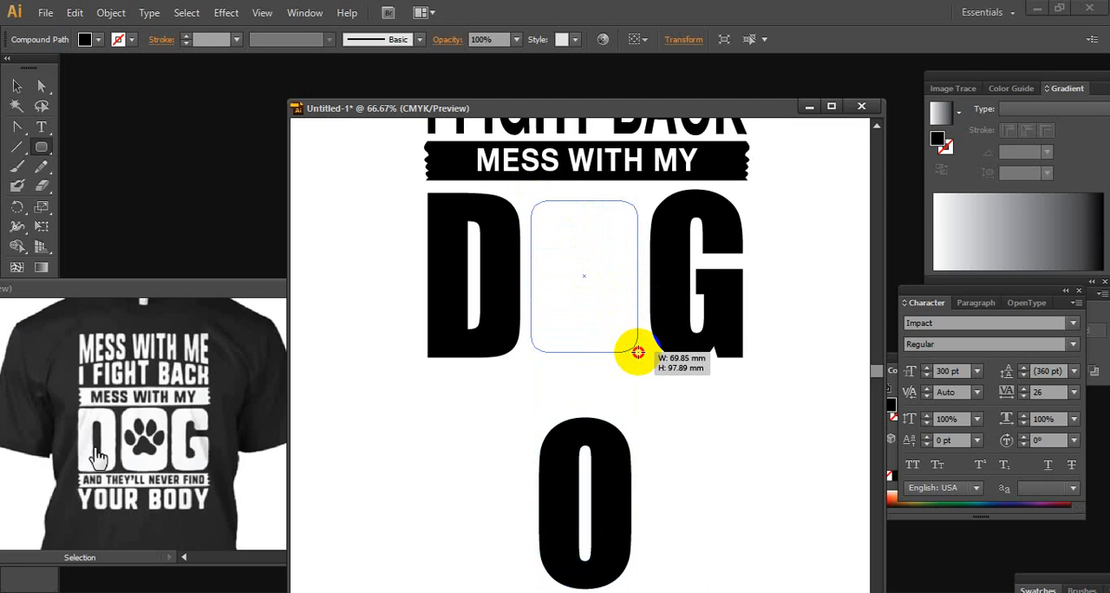
{"action": "left_click_drag", "start_coordinate": [637, 351], "coordinate": [642, 351]}
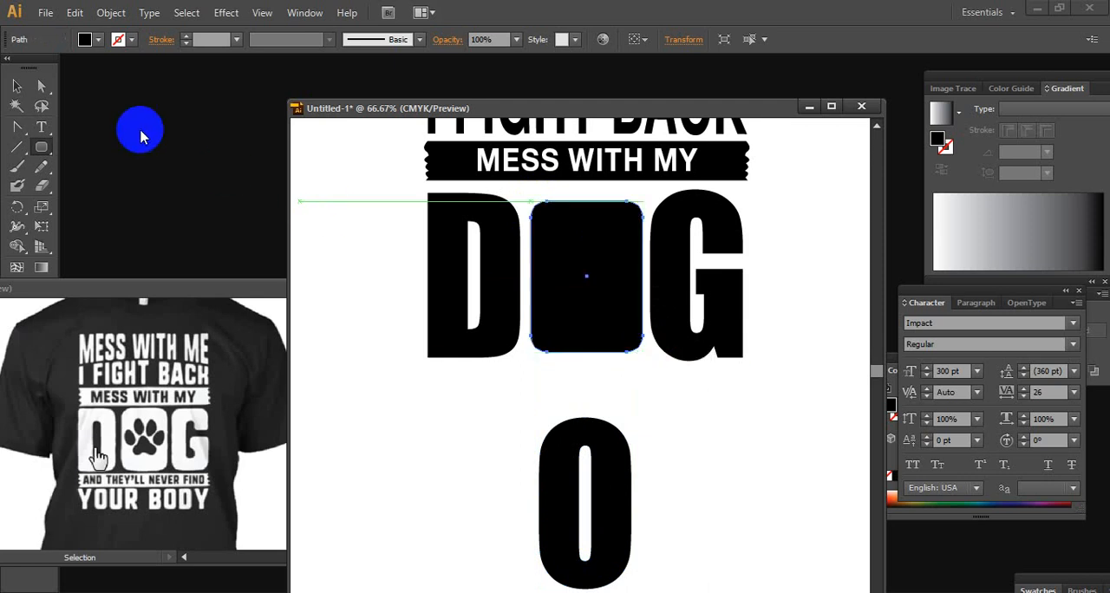
{"action": "left_click", "coordinate": [16, 86]}
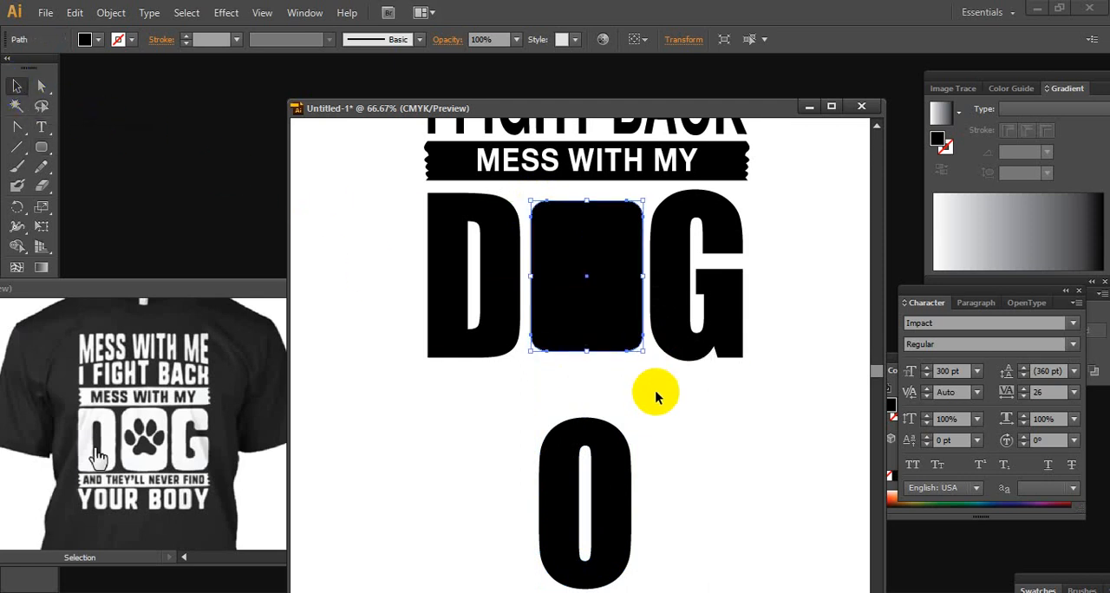
Shift the rounded rectangle down to the letters' baseline, extend its top edge upward and centre it between D and G
{"action": "key", "text": "Down"}
{"action": "key", "text": "Down"}
{"action": "key", "text": "Down"}
{"action": "key", "text": "Down"}
{"action": "key", "text": "Down"}
{"action": "key", "text": "Down"}
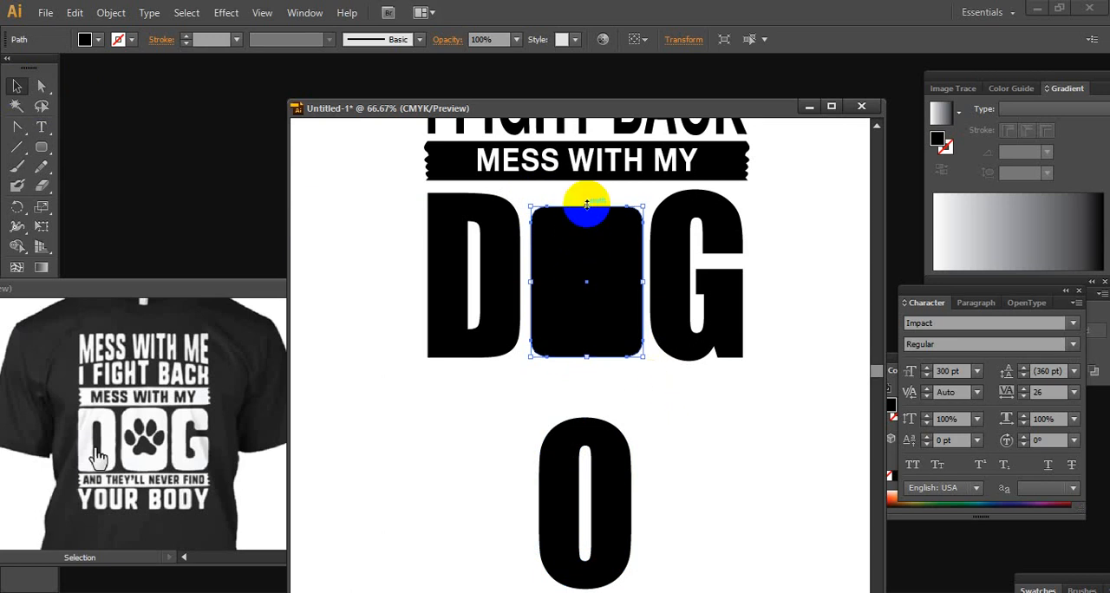
{"action": "left_click_drag", "start_coordinate": [586, 206], "coordinate": [587, 197]}
{"action": "left_click", "coordinate": [668, 432]}
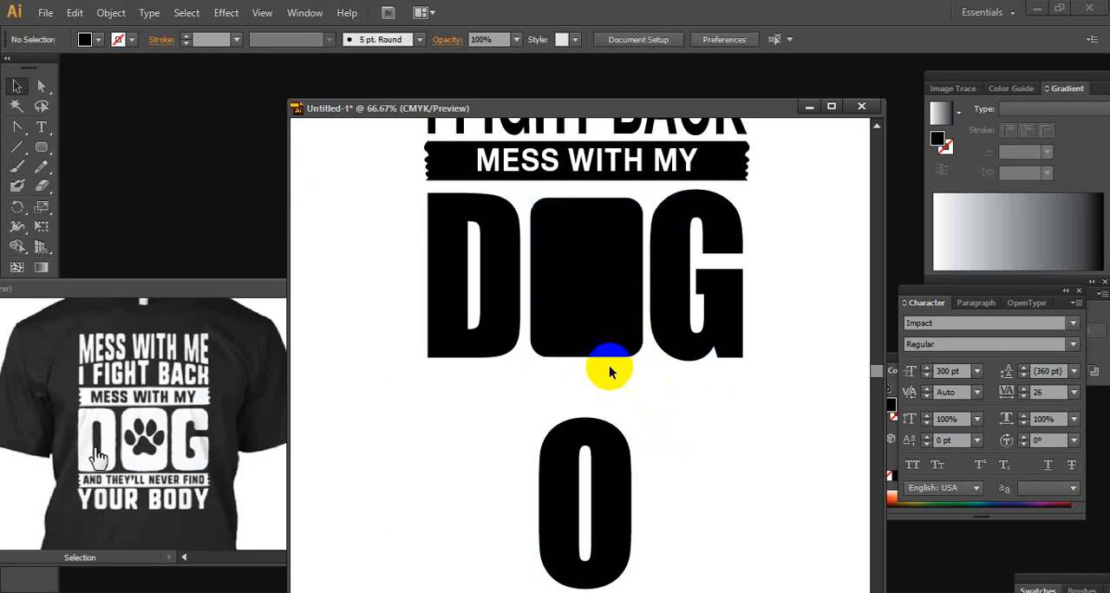
{"action": "left_click", "coordinate": [594, 336]}
{"action": "left_click", "coordinate": [681, 414]}
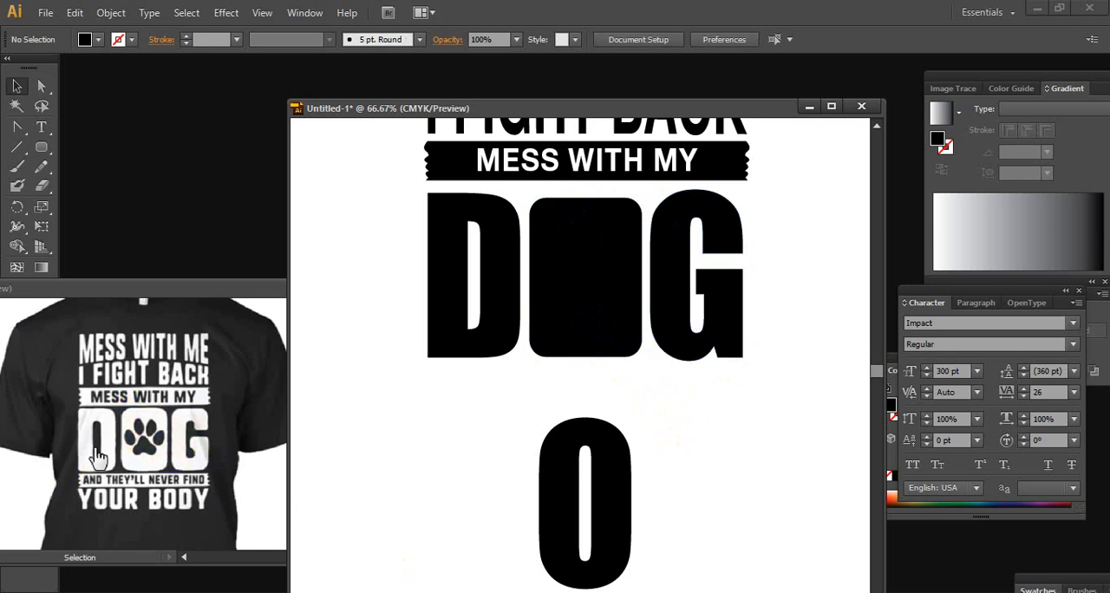
Switch to the Chrome browser and try to rejoin the dropped Google Meet call
{"action": "left_click", "coordinate": [458, 576]}
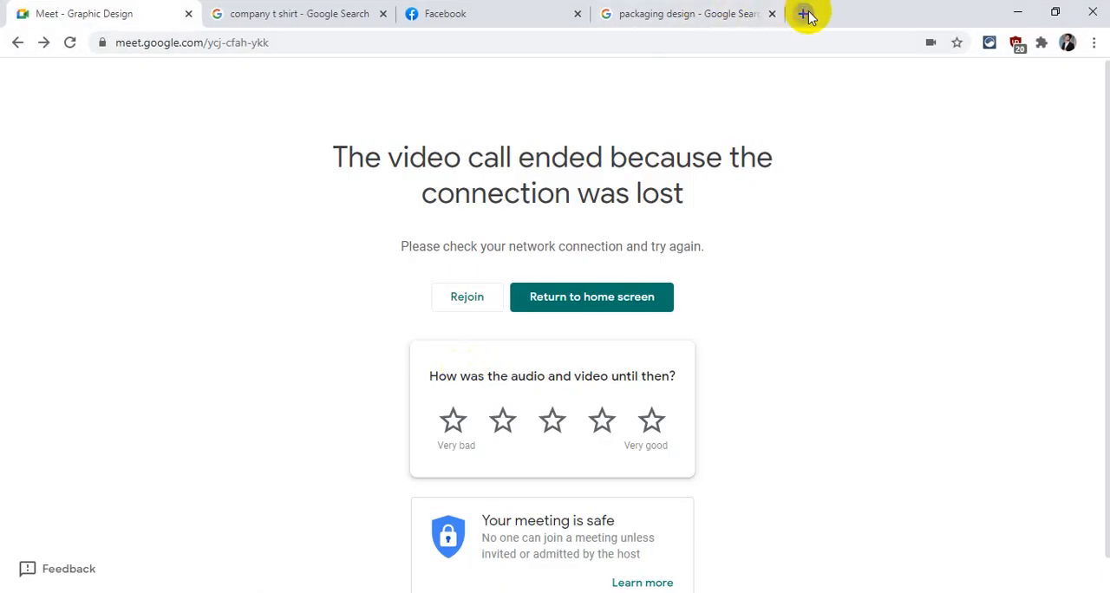
{"action": "left_click", "coordinate": [806, 15]}
{"action": "left_click", "coordinate": [105, 14]}
{"action": "left_click", "coordinate": [466, 297]}
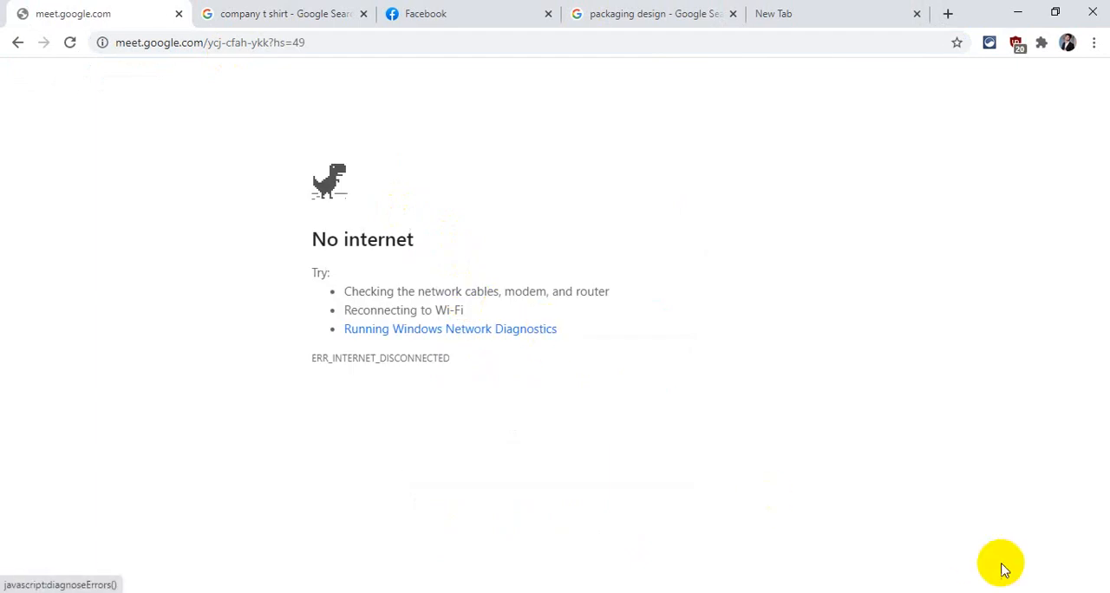
Connect the computer to the DEN DUSRA Wi-Fi network
{"action": "left_click", "coordinate": [986, 591]}
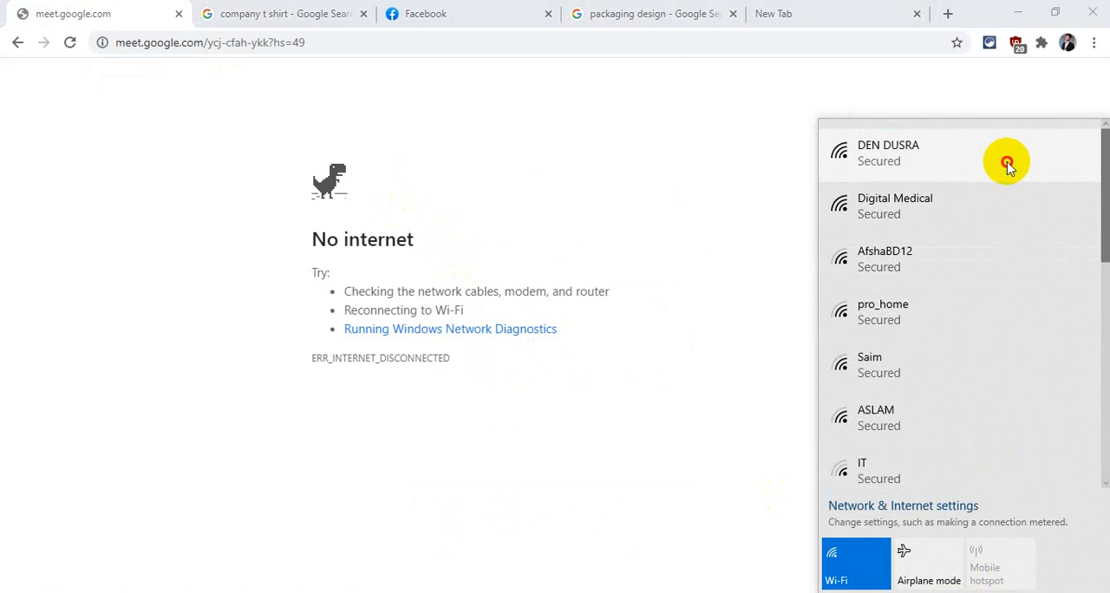
{"action": "left_click", "coordinate": [1005, 165]}
{"action": "left_click", "coordinate": [997, 222]}
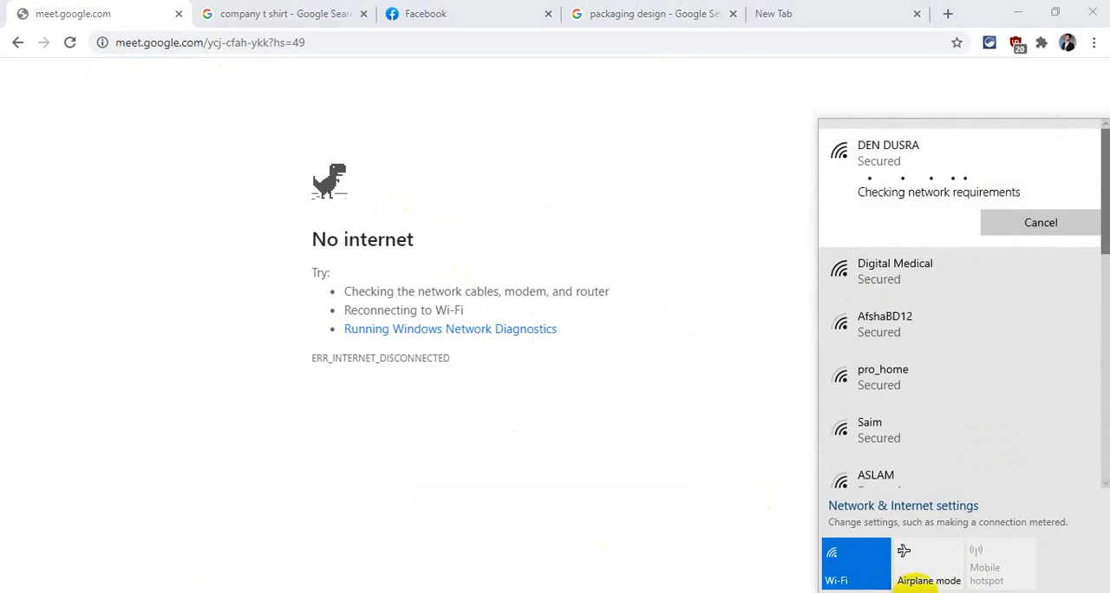
{"action": "left_click", "coordinate": [933, 592]}
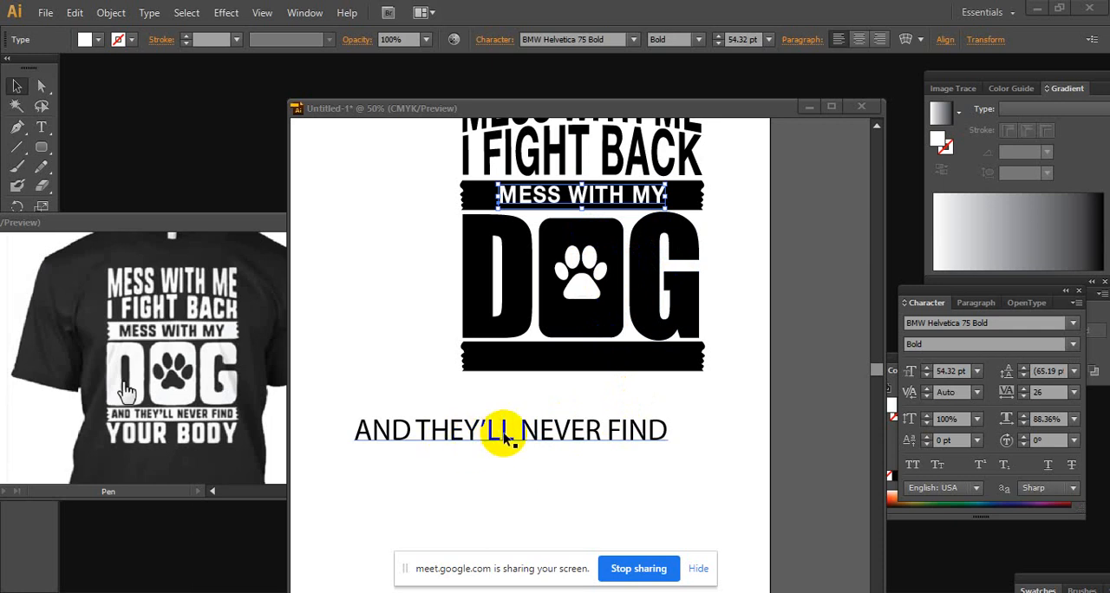
Set the AND THEY'LL NEVER FIND text in BMW Helvetica 75 Bold and fill it white
{"action": "left_click", "coordinate": [579, 423]}
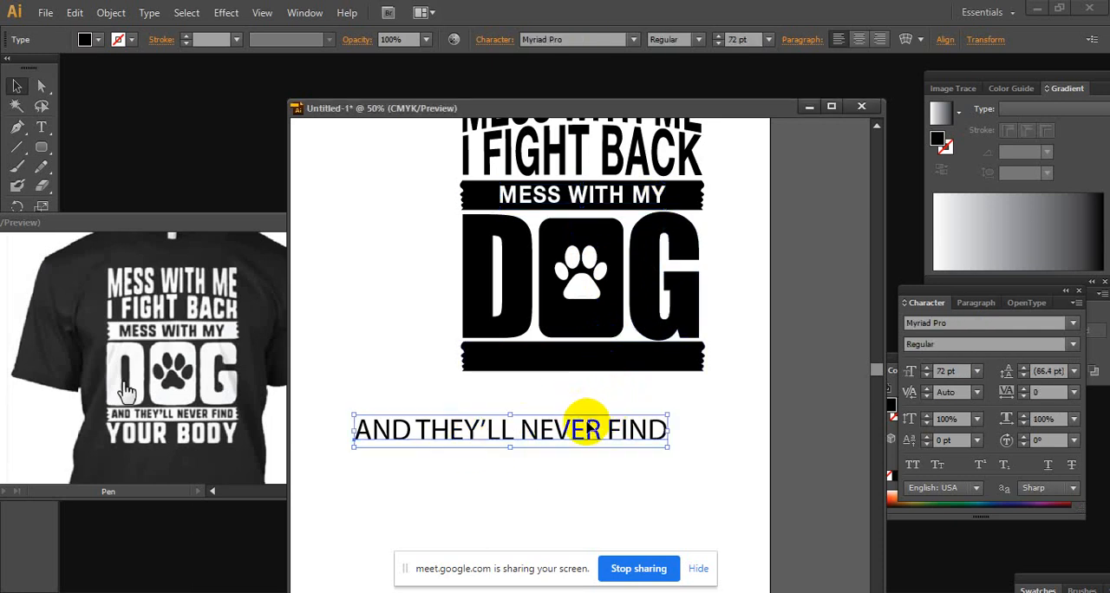
{"action": "left_click", "coordinate": [1071, 326]}
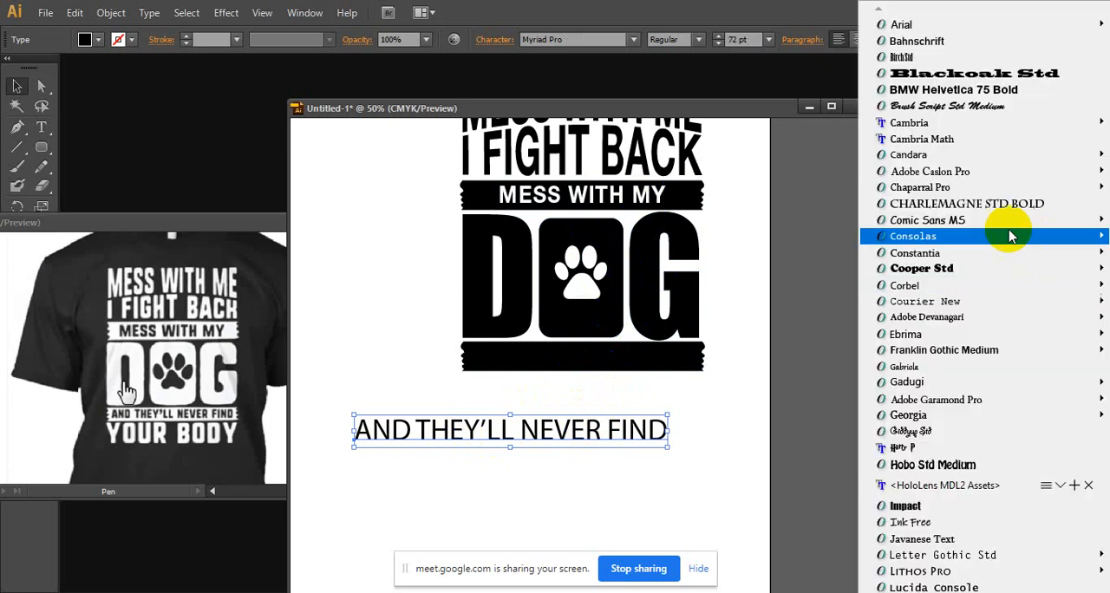
{"action": "left_click", "coordinate": [978, 92]}
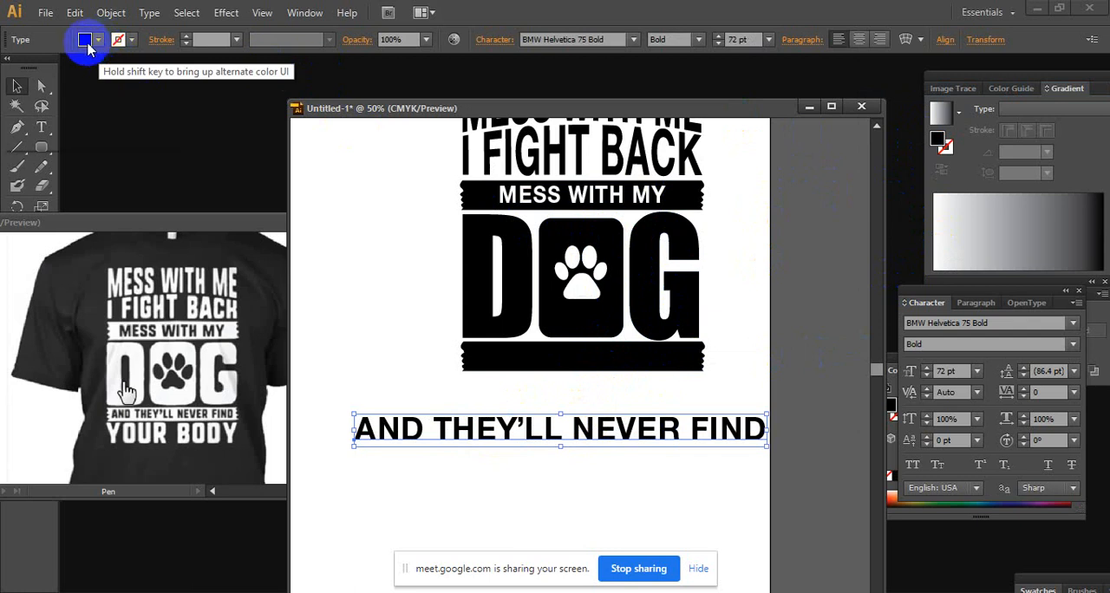
{"action": "left_click", "coordinate": [87, 40]}
{"action": "left_click", "coordinate": [34, 67]}
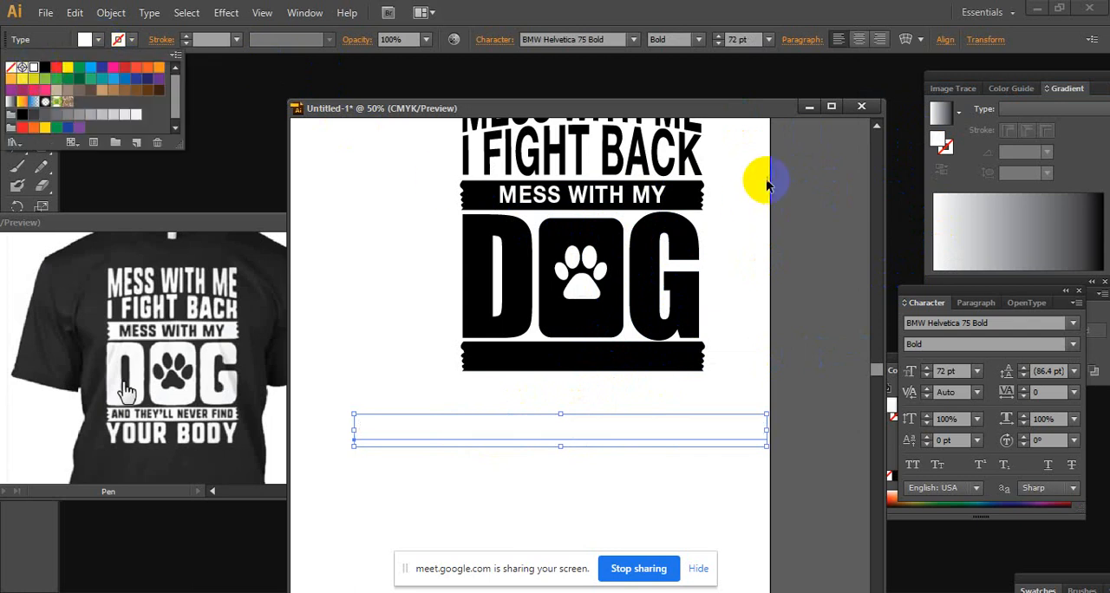
Set the font size of the AND THEY'LL NEVER FIND text to 36 pt
{"action": "left_click", "coordinate": [765, 40]}
{"action": "left_click", "coordinate": [765, 40]}
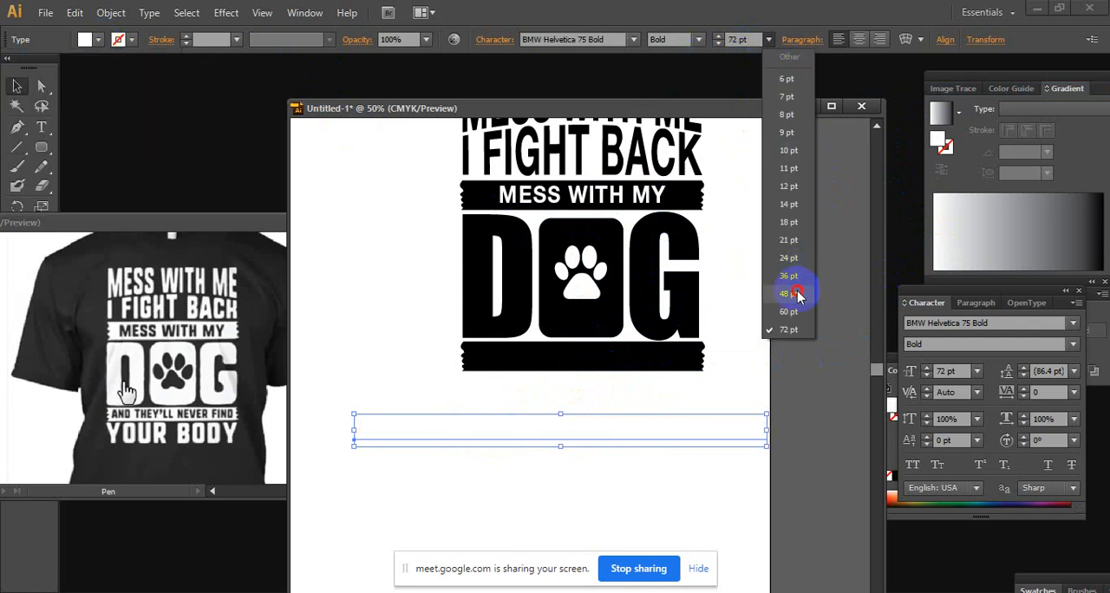
{"action": "left_click", "coordinate": [793, 292]}
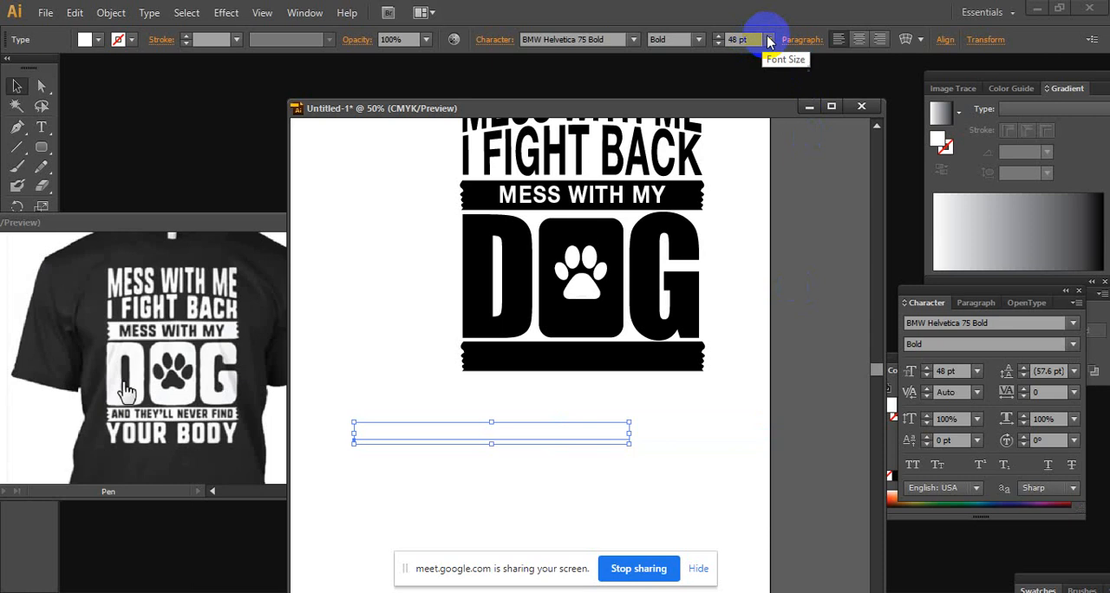
{"action": "left_click", "coordinate": [768, 40]}
{"action": "left_click", "coordinate": [788, 274]}
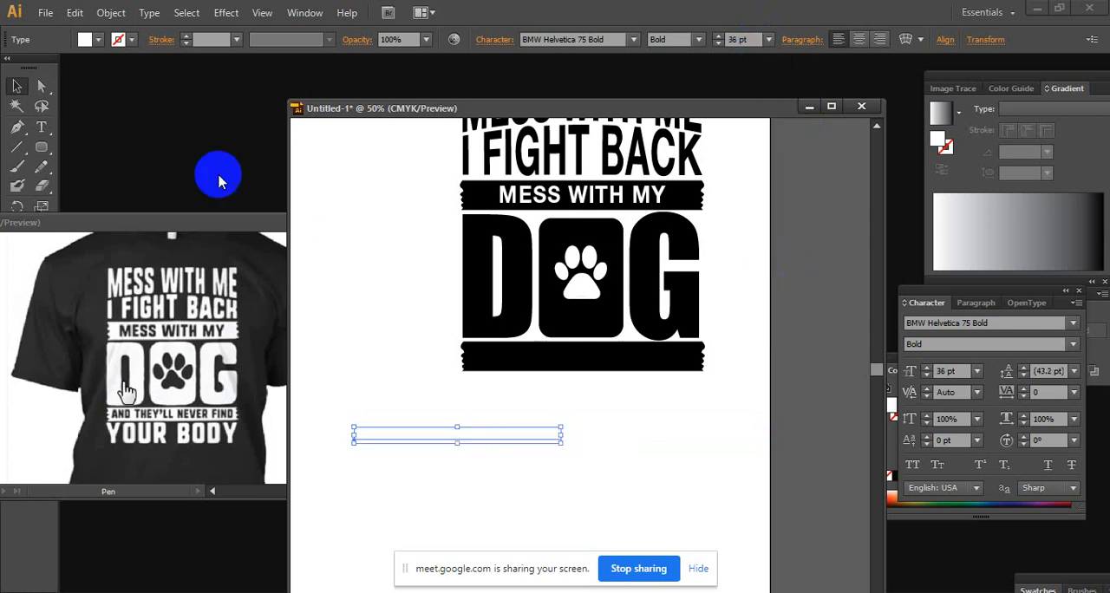
Place the AND THEY'LL NEVER FIND text on the lower ragged banner and bring it in front of the banner
{"action": "left_click_drag", "start_coordinate": [531, 435], "coordinate": [646, 362]}
{"action": "right_click", "coordinate": [645, 362]}
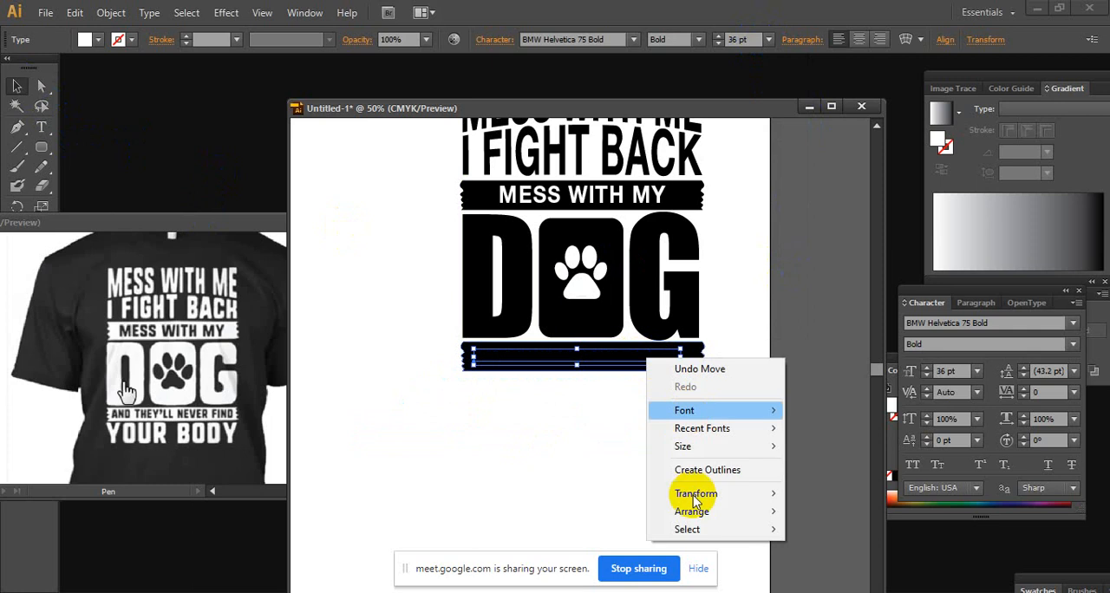
{"action": "mouse_move", "coordinate": [692, 514]}
{"action": "left_click", "coordinate": [806, 511]}
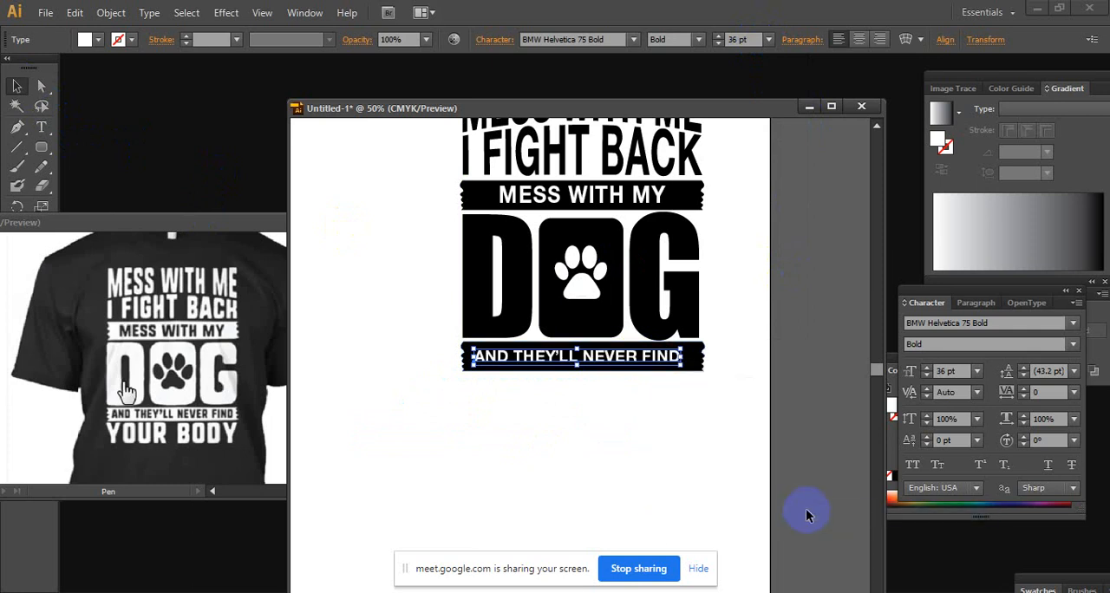
Nudge the AND THEY'LL NEVER FIND text slightly right and up to centre it on the lower banner, leaving nothing selected
{"action": "key", "text": "Right"}
{"action": "key", "text": "Right"}
{"action": "key", "text": "Right"}
{"action": "key", "text": "Right"}
{"action": "key", "text": "Up"}
{"action": "key", "text": "Up"}
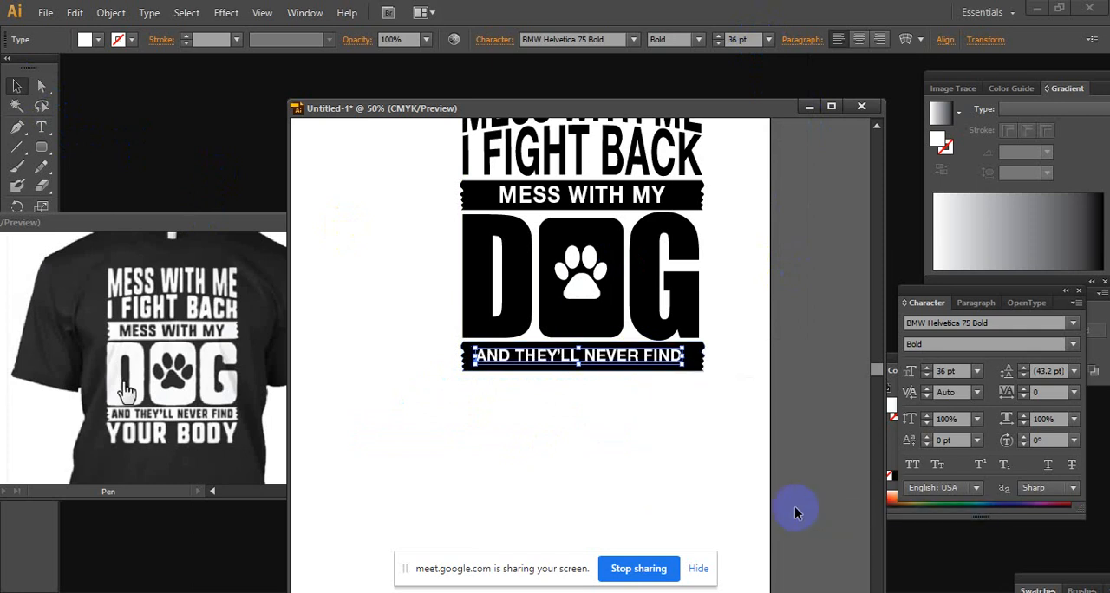
{"action": "key", "text": "Right"}
{"action": "key", "text": "Right"}
{"action": "key", "text": "Right"}
{"action": "key", "text": "Right"}
{"action": "key", "text": "Right"}
{"action": "key", "text": "Up"}
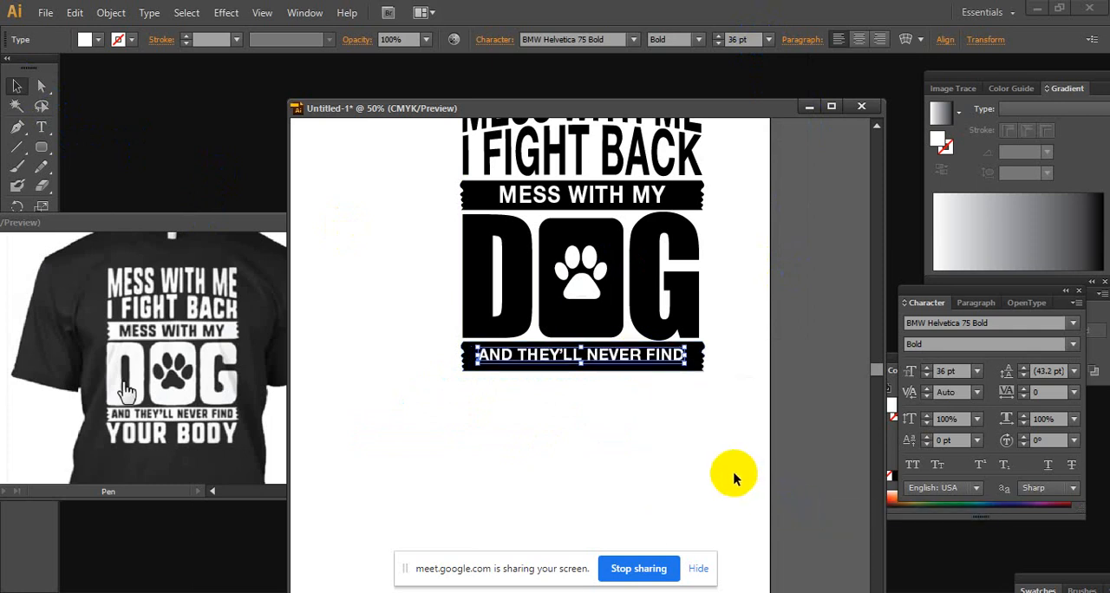
{"action": "left_click", "coordinate": [732, 479]}
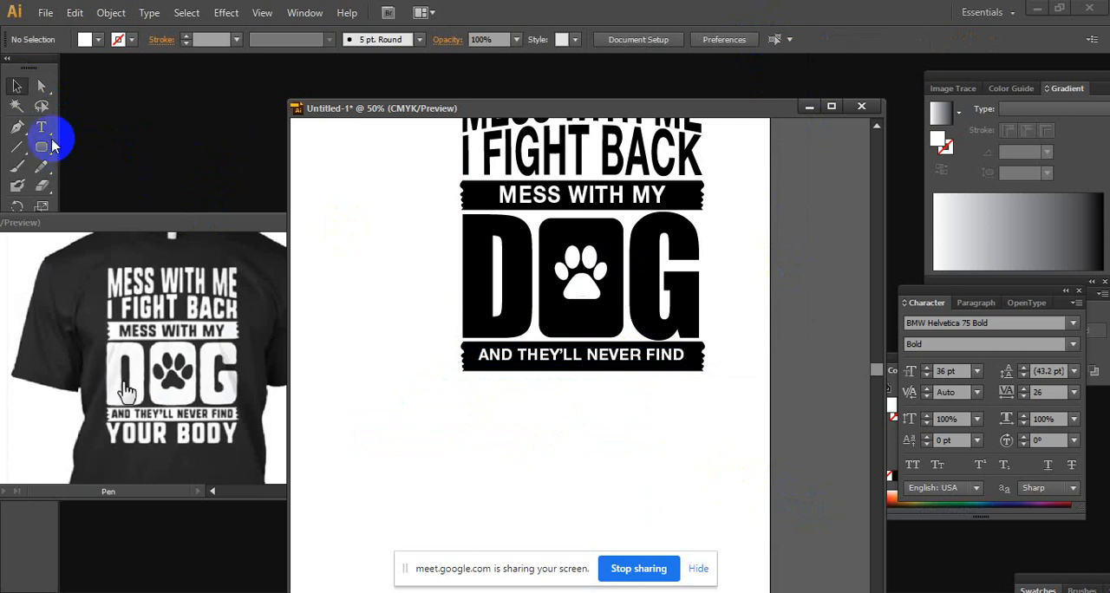
Move the YOUR BODY text from outside the artboard to just below the AND THEY'LL NEVER FIND banner
{"action": "left_click_drag", "start_coordinate": [465, 370], "coordinate": [806, 343]}
{"action": "left_click_drag", "start_coordinate": [355, 368], "coordinate": [736, 334]}
{"action": "left_click_drag", "start_coordinate": [404, 360], "coordinate": [759, 288]}
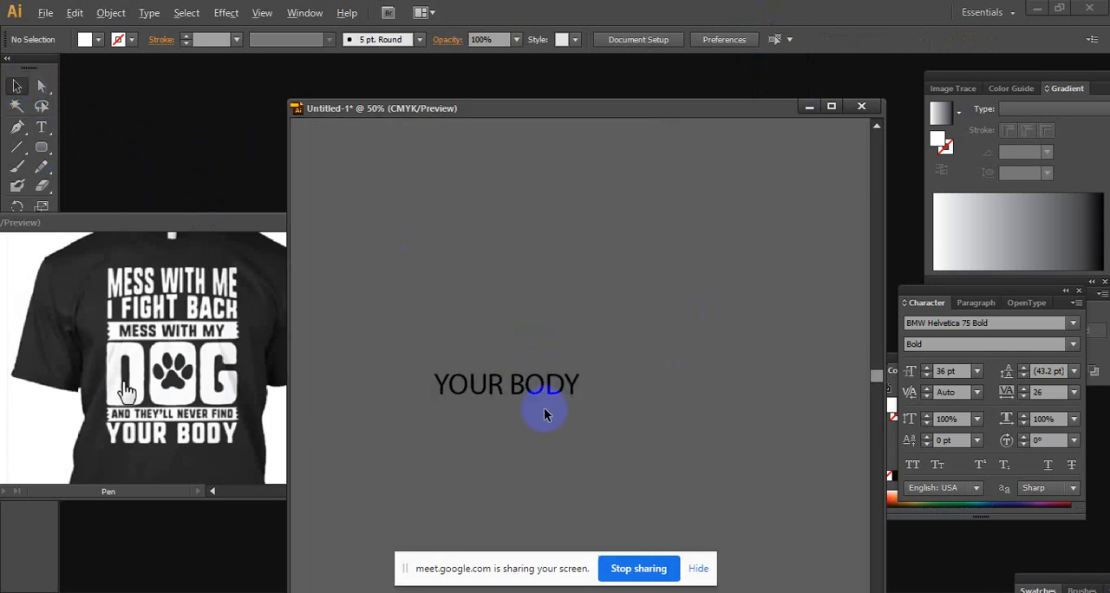
{"action": "left_click_drag", "start_coordinate": [560, 394], "coordinate": [813, 367]}
{"action": "left_click_drag", "start_coordinate": [813, 367], "coordinate": [471, 360]}
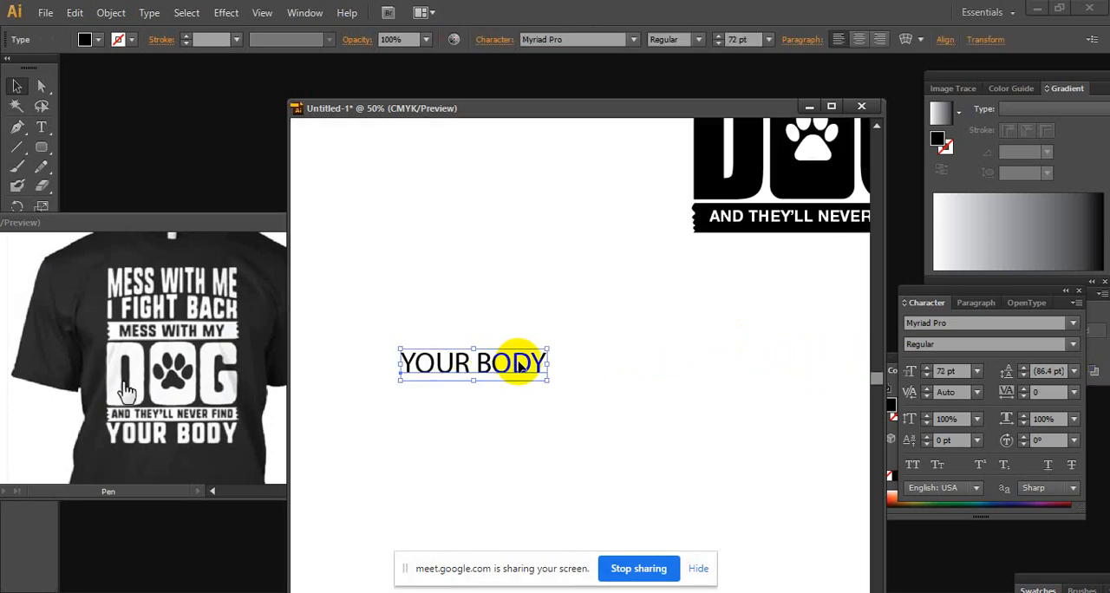
{"action": "left_click_drag", "start_coordinate": [539, 362], "coordinate": [620, 364]}
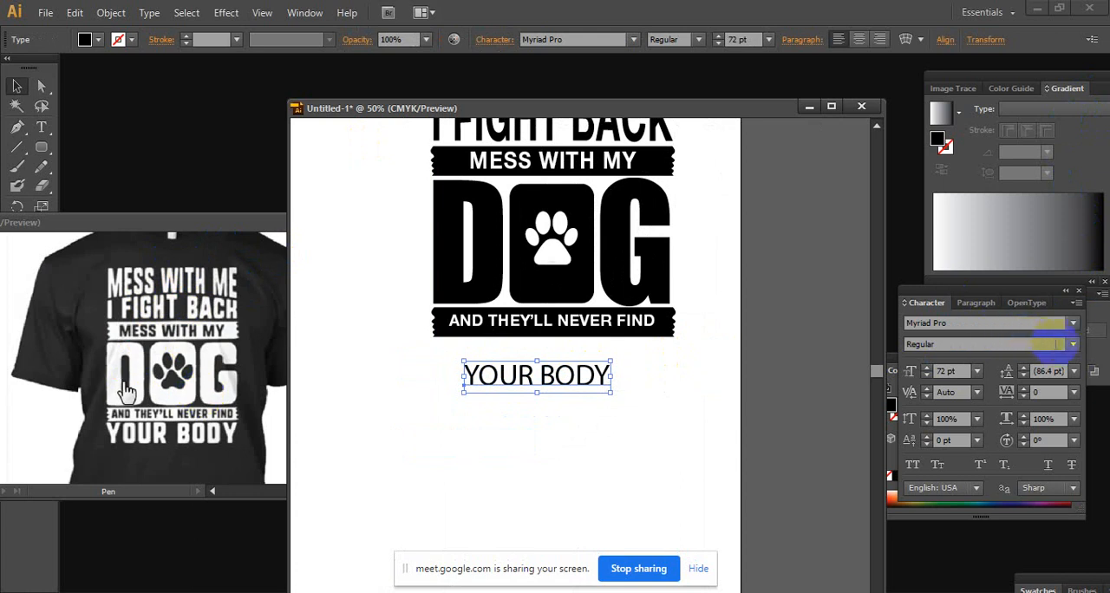
Set the YOUR BODY text in BMW Helvetica 75 Bold and tighten its tracking to -51
{"action": "left_click", "coordinate": [1072, 322]}
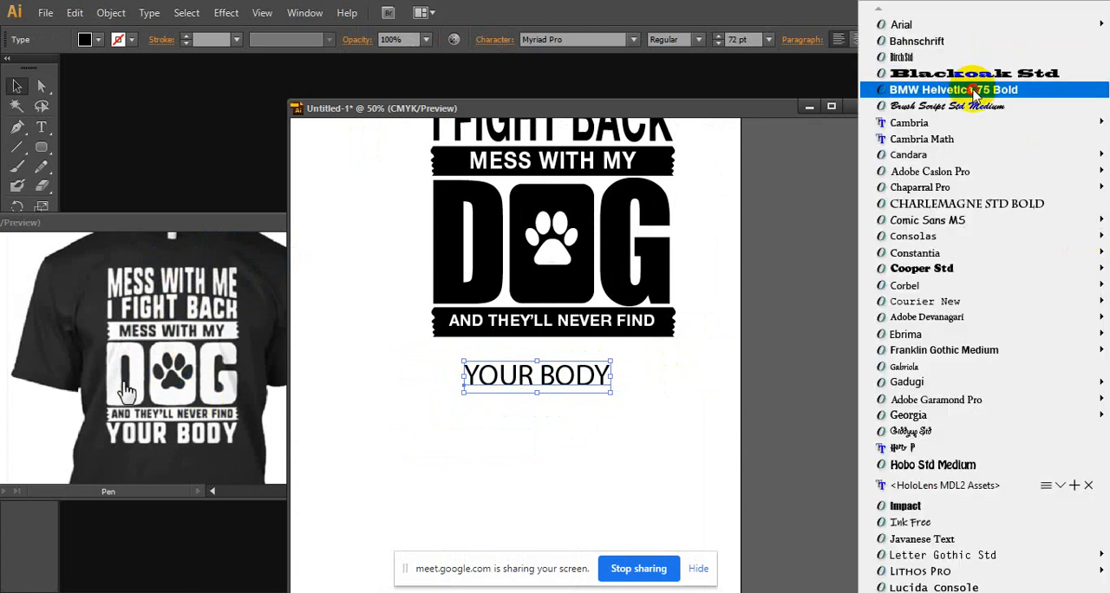
{"action": "left_click", "coordinate": [977, 90]}
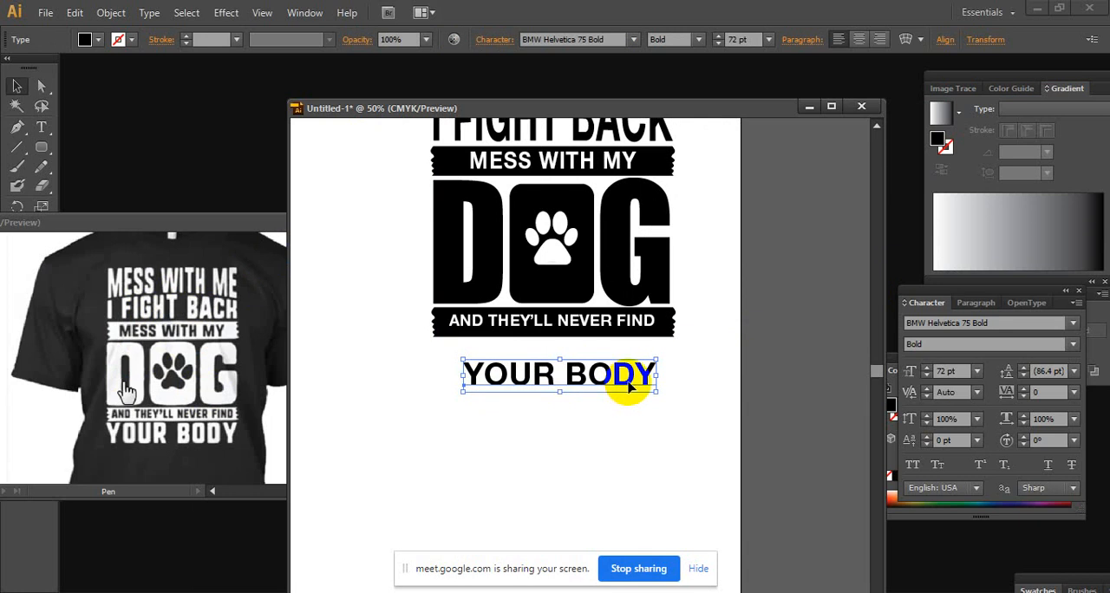
{"action": "left_click", "coordinate": [1048, 392]}
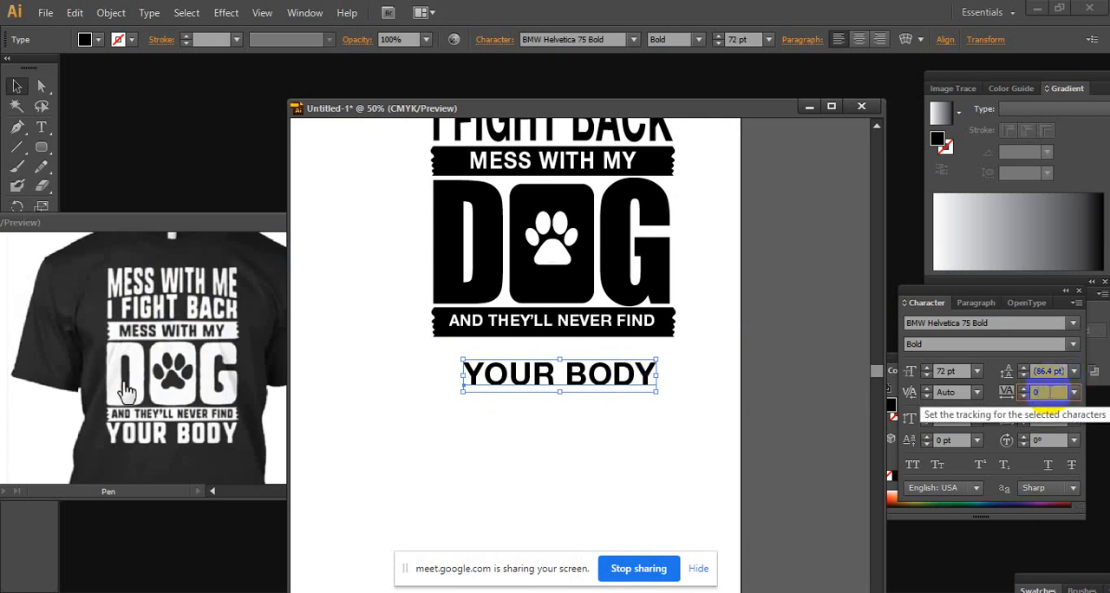
{"action": "key", "text": "Down"}
{"action": "key", "text": "Down"}
{"action": "key", "text": "Down"}
{"action": "key", "text": "Down"}
{"action": "key", "text": "Down"}
{"action": "key", "text": "Down"}
{"action": "key", "text": "Down"}
{"action": "key", "text": "Down"}
{"action": "key", "text": "Down"}
{"action": "key", "text": "Down"}
{"action": "key", "text": "Down"}
{"action": "key", "text": "Down"}
{"action": "key", "text": "Down"}
{"action": "key", "text": "Down"}
{"action": "key", "text": "Down"}
{"action": "key", "text": "Down"}
{"action": "key", "text": "Down"}
{"action": "key", "text": "Down"}
{"action": "key", "text": "Down"}
{"action": "key", "text": "Down"}
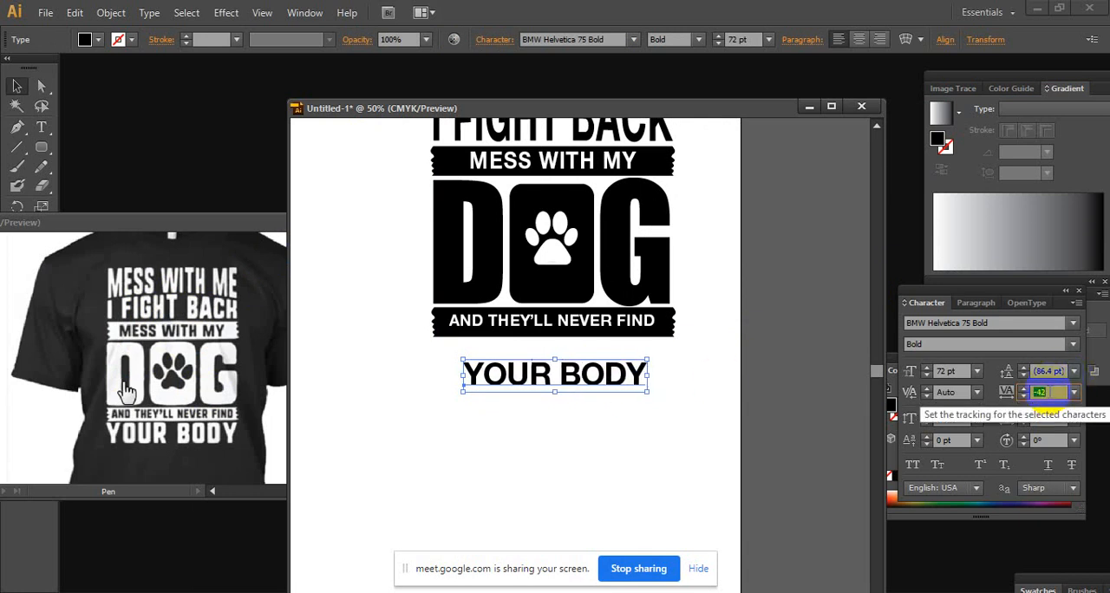
Stretch YOUR BODY to the banner's full width, make it taller and shift it up close beneath the lower banner
{"action": "left_click_drag", "start_coordinate": [607, 385], "coordinate": [673, 409]}
{"action": "left_click_drag", "start_coordinate": [553, 388], "coordinate": [553, 409]}
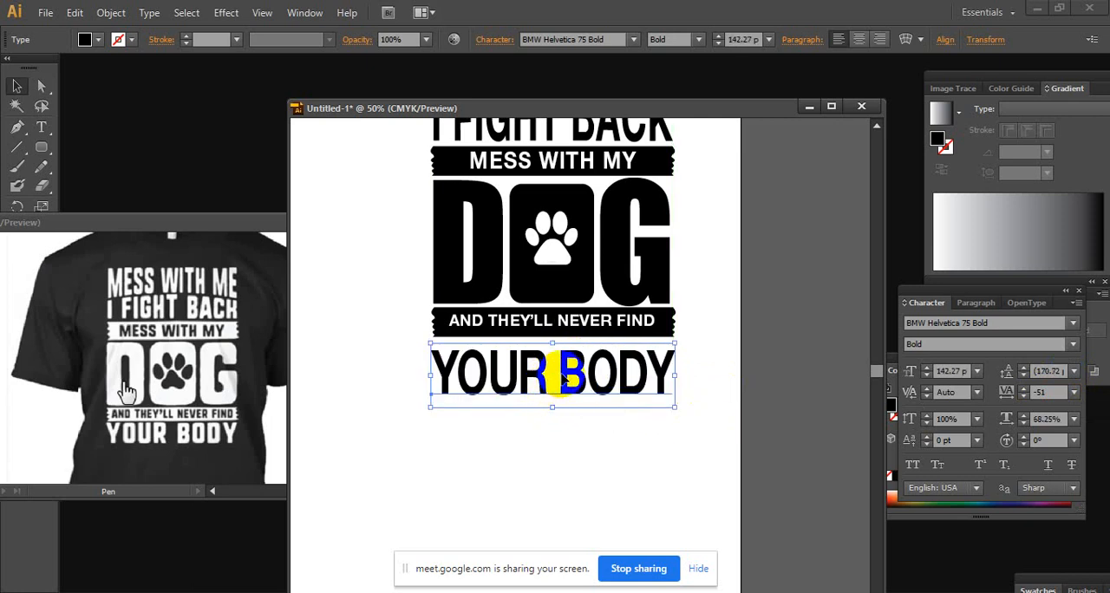
{"action": "key", "text": "Up"}
{"action": "key", "text": "Up"}
{"action": "key", "text": "Up"}
{"action": "key", "text": "Up"}
{"action": "key", "text": "Up"}
{"action": "key", "text": "Up"}
{"action": "key", "text": "Up"}
{"action": "key", "text": "Up"}
{"action": "key", "text": "Up"}
{"action": "key", "text": "Up"}
{"action": "key", "text": "Up"}
{"action": "key", "text": "Up"}
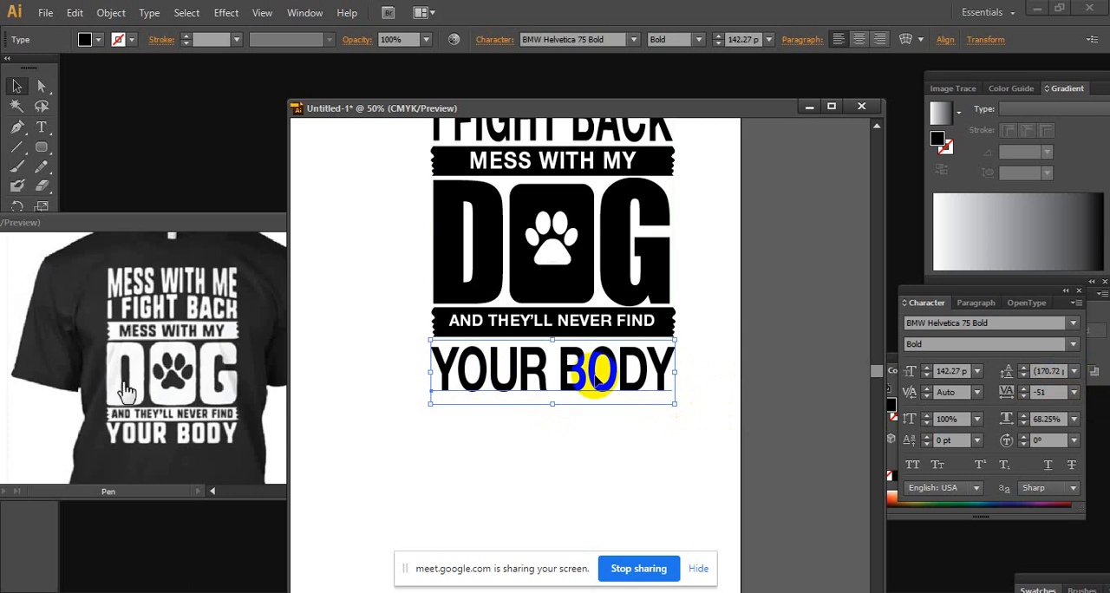
{"action": "key", "text": "Up"}
{"action": "key", "text": "Up"}
{"action": "key", "text": "Up"}
{"action": "key", "text": "Up"}
{"action": "key", "text": "Up"}
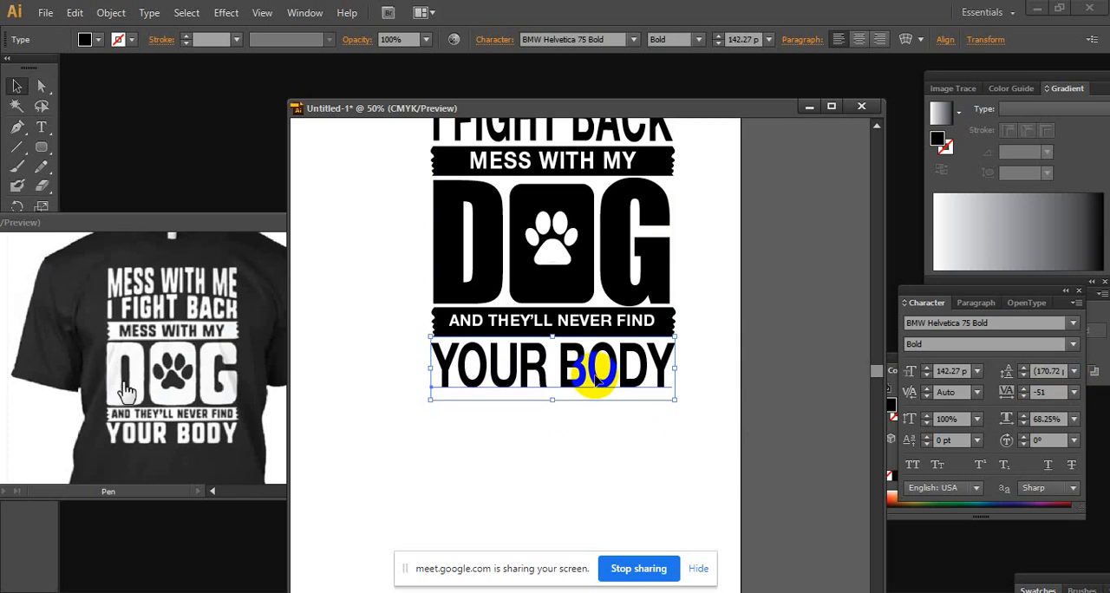
{"action": "left_click", "coordinate": [724, 364]}
Examine the whole lettering layout from MESS WITH ME down to YOUR BODY
{"action": "scroll", "coordinate": [625, 357], "scroll_direction": "down", "scroll_amount": 1}
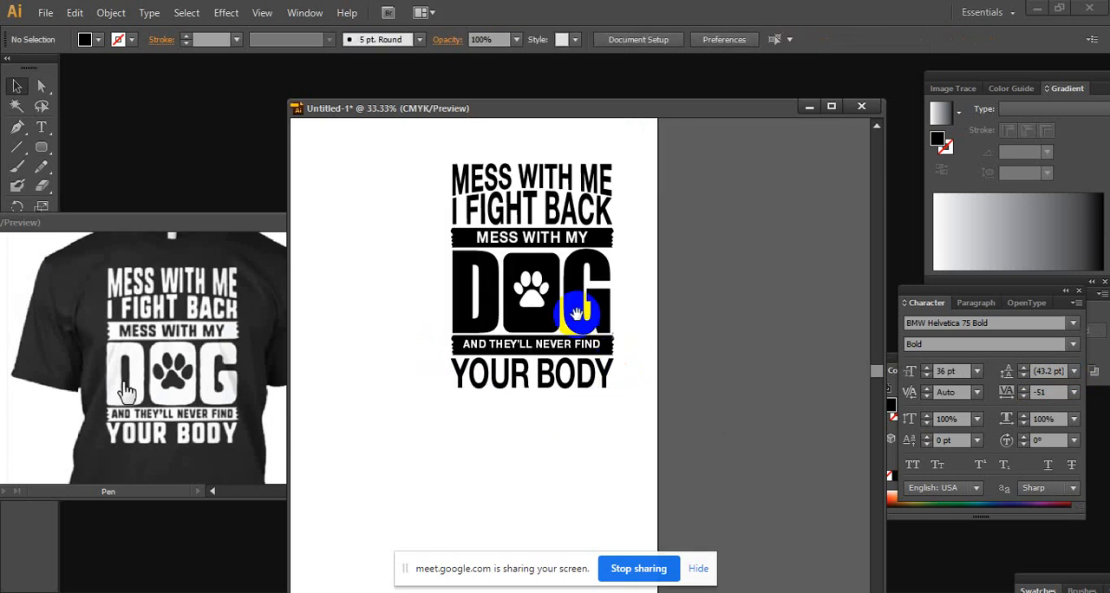
{"action": "left_click_drag", "start_coordinate": [566, 303], "coordinate": [587, 367]}
{"action": "scroll", "coordinate": [577, 353], "scroll_direction": "up", "scroll_amount": 1}
{"action": "scroll", "coordinate": [624, 329], "scroll_direction": "down", "scroll_amount": 1}
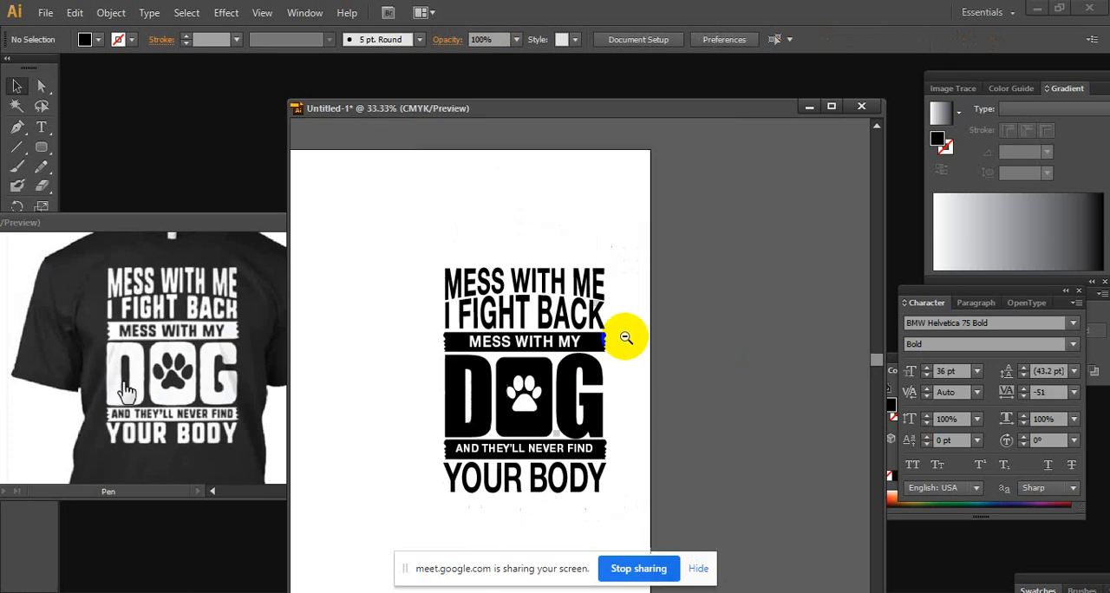
{"action": "scroll", "coordinate": [549, 331], "scroll_direction": "down", "scroll_amount": 1}
{"action": "left_click_drag", "start_coordinate": [546, 404], "coordinate": [578, 347]}
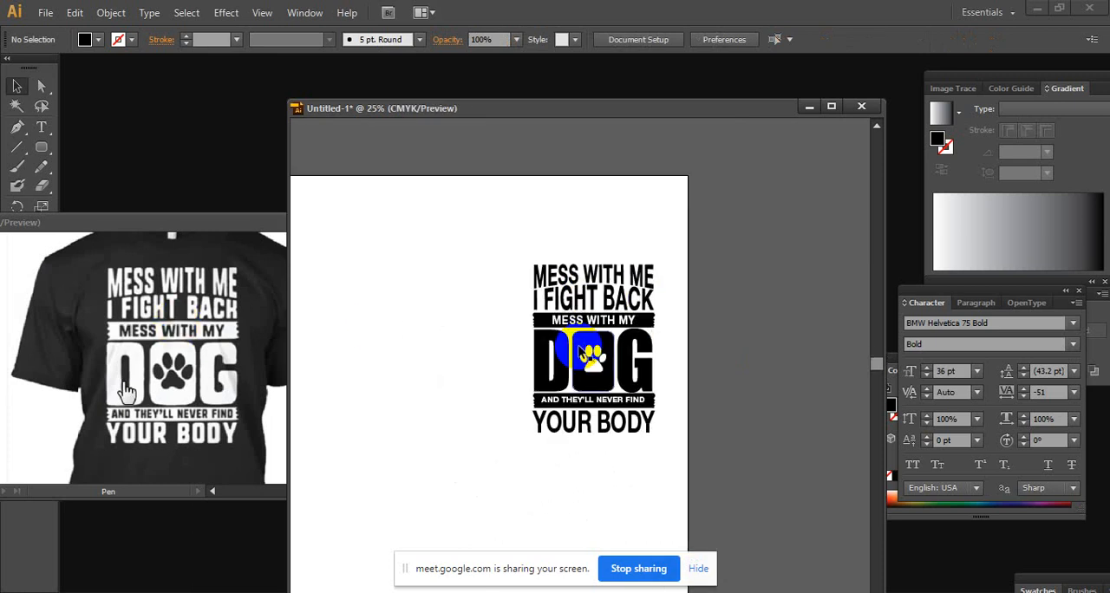
{"action": "left_click", "coordinate": [579, 347], "text": "ctrl"}
{"action": "left_click", "coordinate": [579, 345], "text": "ctrl"}
{"action": "left_click_drag", "start_coordinate": [600, 359], "coordinate": [526, 330]}
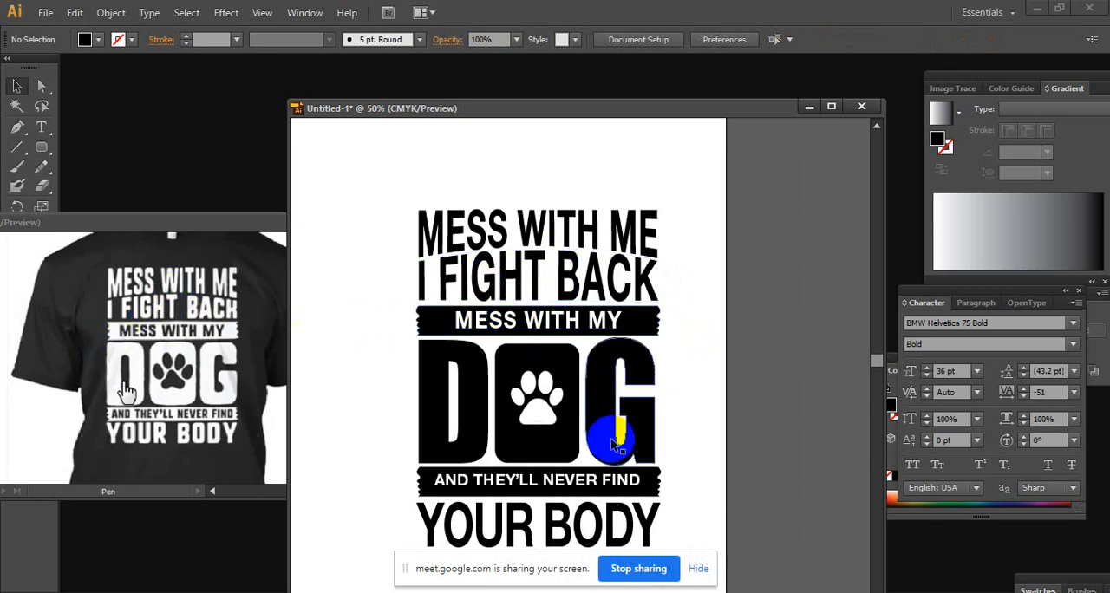
{"action": "scroll", "coordinate": [617, 445], "scroll_direction": "down", "scroll_amount": 1}
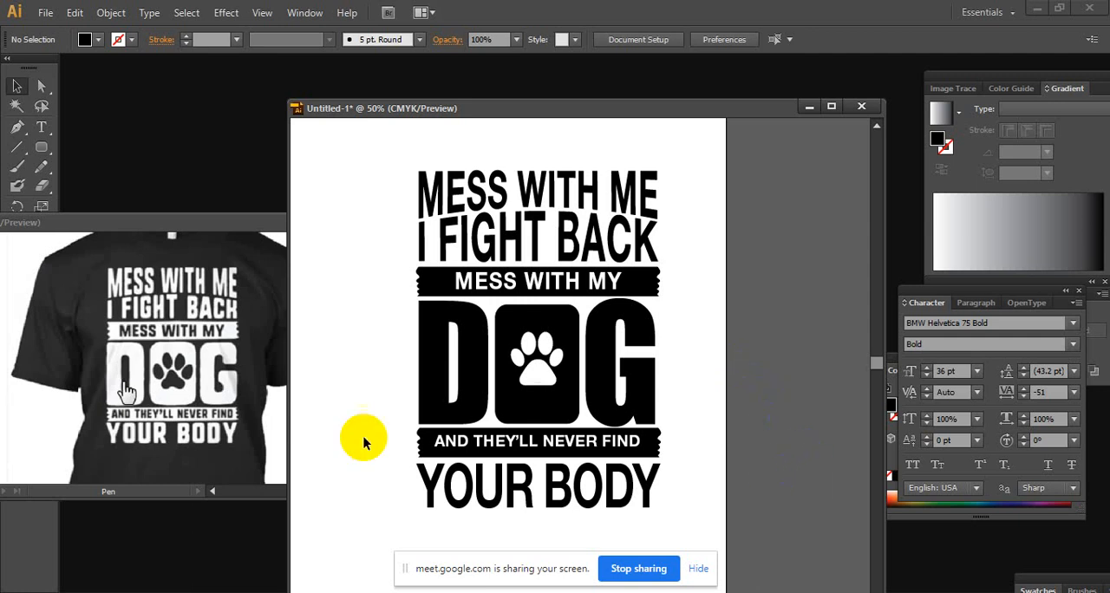
Compare the YOUR BODY lettering and lower banner in the reference shirt image with those in the design
{"action": "left_click", "coordinate": [257, 392]}
{"action": "key", "text": "ctrl+space"}
{"action": "left_click", "coordinate": [146, 426], "text": "ctrl"}
{"action": "left_click", "coordinate": [162, 455], "text": "ctrl"}
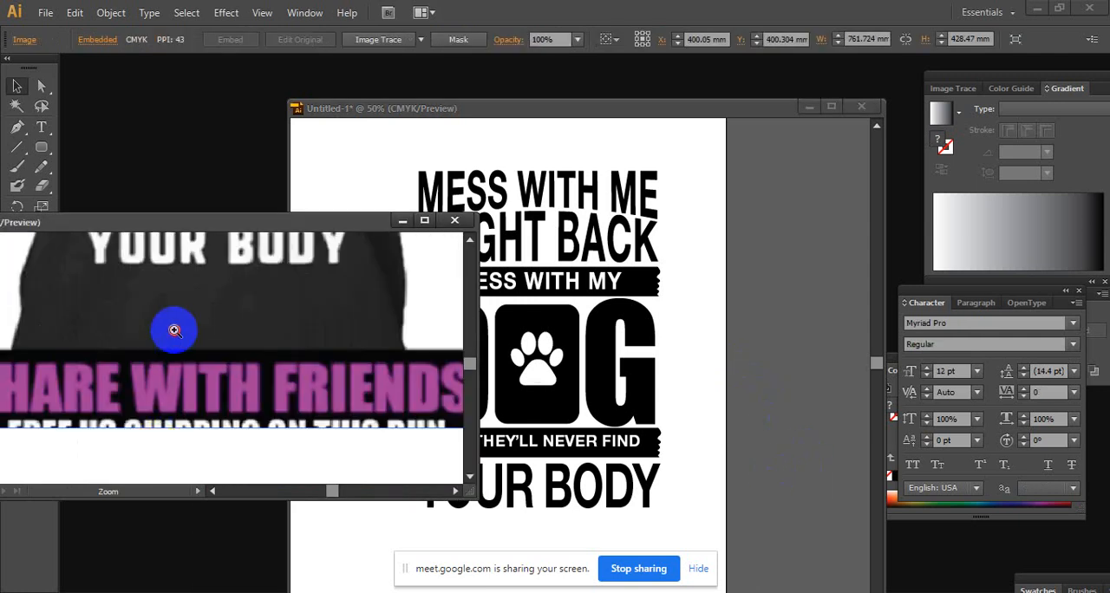
{"action": "left_click", "coordinate": [175, 330], "text": "ctrl"}
{"action": "left_click", "coordinate": [172, 312], "text": "ctrl"}
{"action": "left_click_drag", "start_coordinate": [170, 305], "coordinate": [334, 460]}
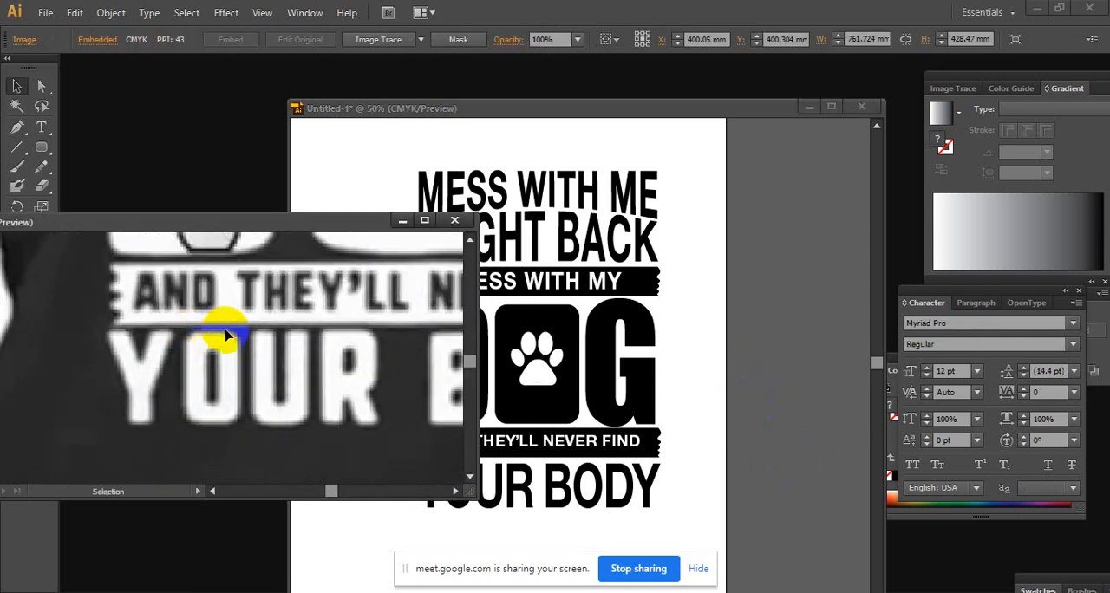
{"action": "left_click", "coordinate": [830, 305]}
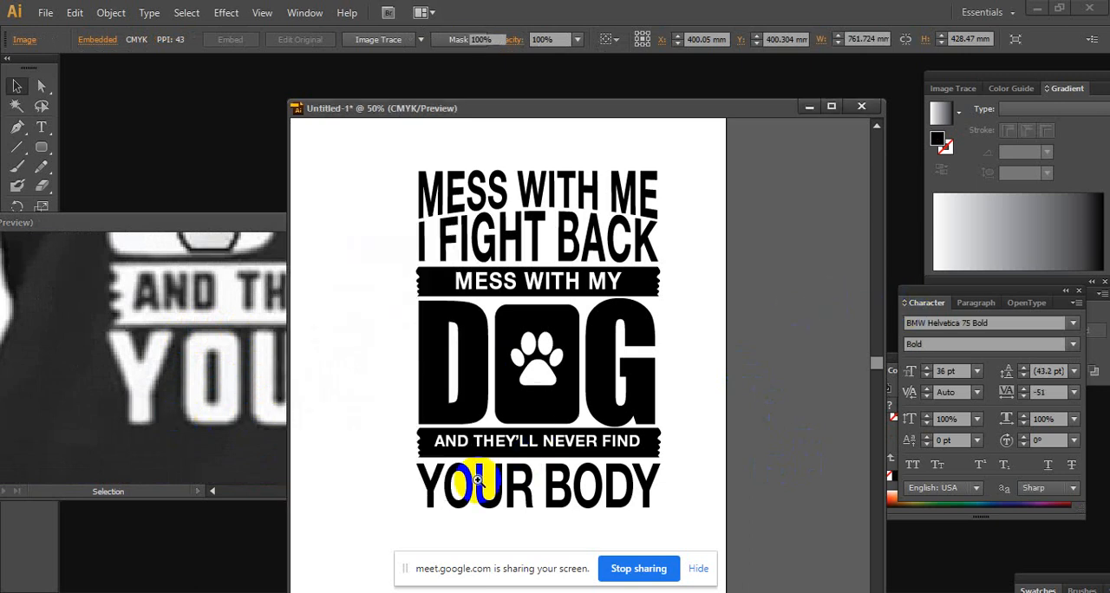
{"action": "left_click", "coordinate": [545, 471], "text": "ctrl"}
{"action": "left_click", "coordinate": [508, 416], "text": "ctrl"}
{"action": "left_click", "coordinate": [557, 377], "text": "ctrl"}
{"action": "left_click", "coordinate": [613, 354], "text": "ctrl"}
{"action": "left_click", "coordinate": [613, 354], "text": "ctrl+alt"}
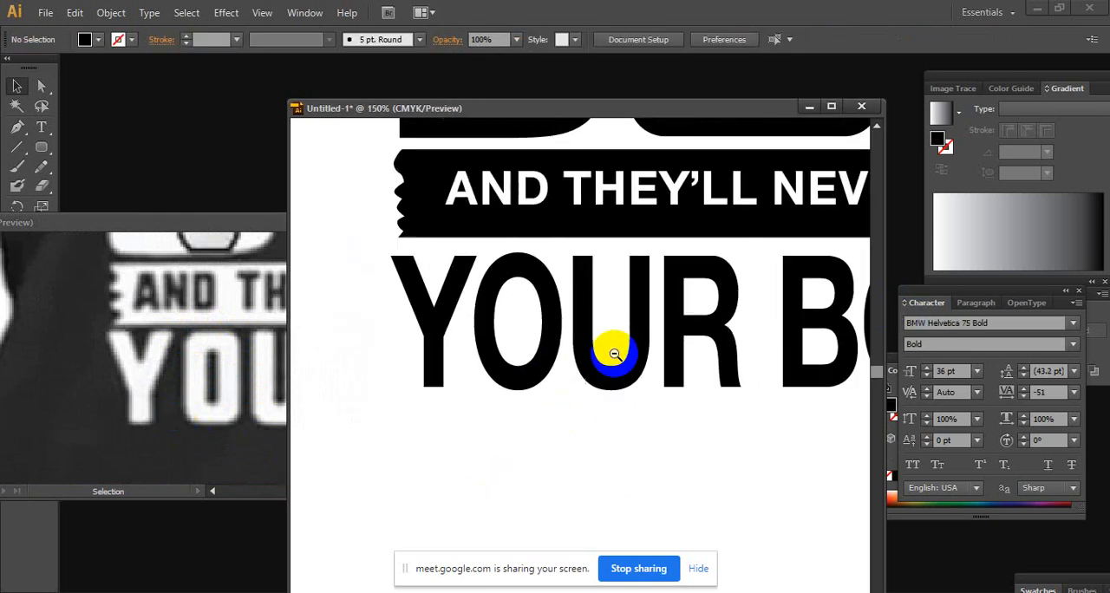
{"action": "left_click", "coordinate": [614, 353], "text": "ctrl+alt"}
{"action": "left_click", "coordinate": [613, 355], "text": "ctrl+alt"}
{"action": "left_click", "coordinate": [613, 357], "text": "ctrl+alt"}
{"action": "left_click_drag", "start_coordinate": [625, 367], "coordinate": [574, 501]}
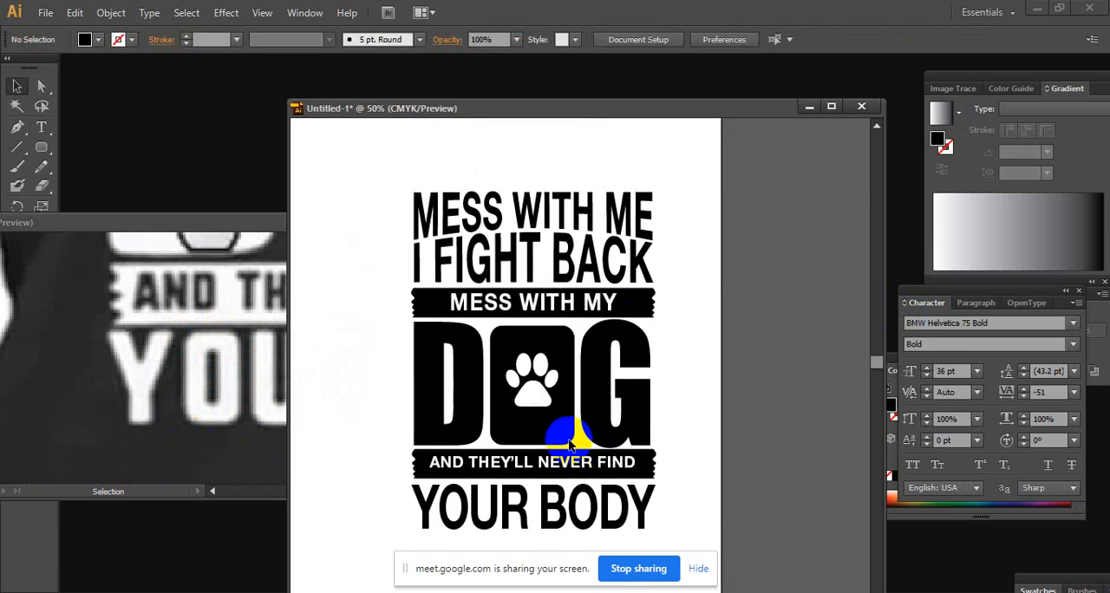
Show the full reference shirt print again beside the design and compare the two layouts
{"action": "left_click", "coordinate": [223, 317]}
{"action": "left_click", "coordinate": [274, 307], "text": "ctrl"}
{"action": "left_click", "coordinate": [273, 307], "text": "ctrl+alt"}
{"action": "left_click", "coordinate": [272, 307], "text": "ctrl+alt"}
{"action": "left_click", "coordinate": [272, 307], "text": "ctrl+alt"}
{"action": "left_click", "coordinate": [272, 307], "text": "ctrl+alt"}
{"action": "left_click_drag", "start_coordinate": [194, 341], "coordinate": [363, 330]}
{"action": "left_click", "coordinate": [325, 334], "text": "ctrl+alt"}
{"action": "left_click_drag", "start_coordinate": [228, 349], "coordinate": [342, 380]}
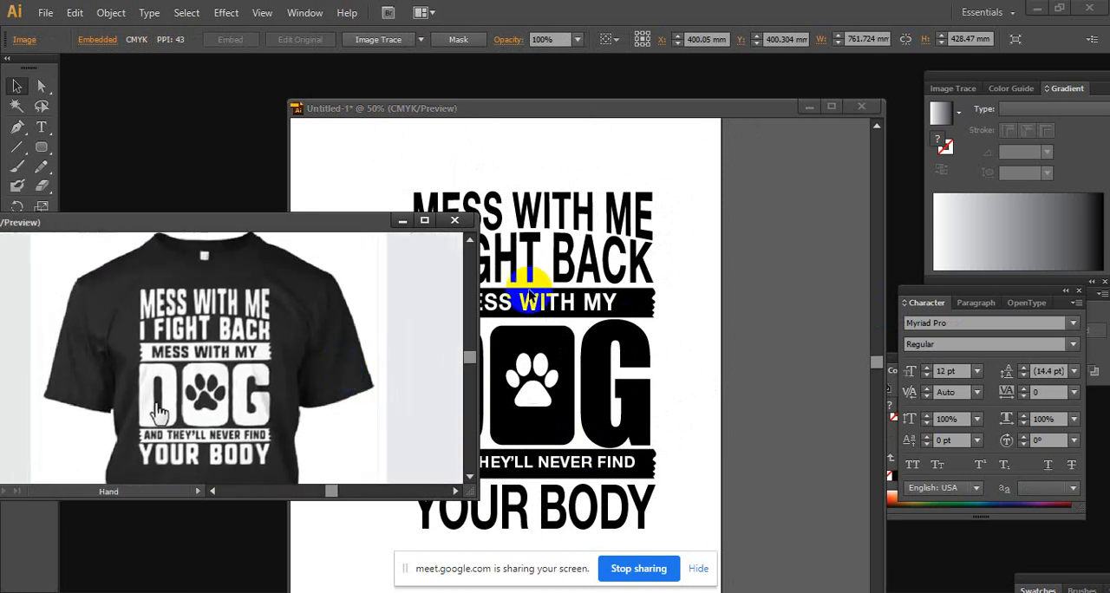
{"action": "left_click", "coordinate": [768, 280]}
{"action": "left_click_drag", "start_coordinate": [202, 216], "coordinate": [168, 217]}
{"action": "left_click", "coordinate": [458, 111]}
{"action": "left_click", "coordinate": [888, 272]}
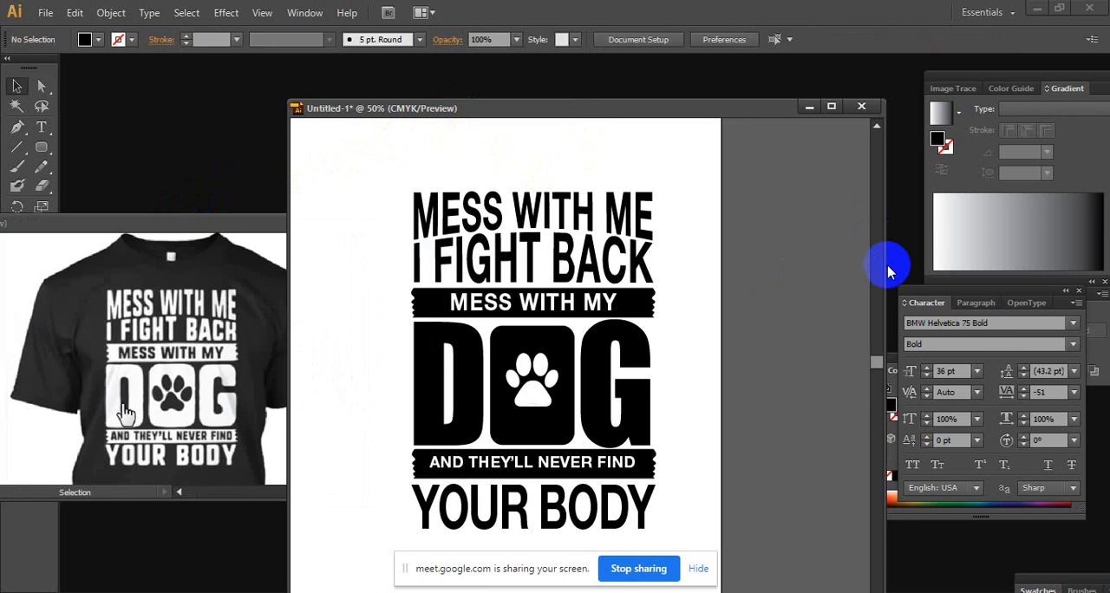
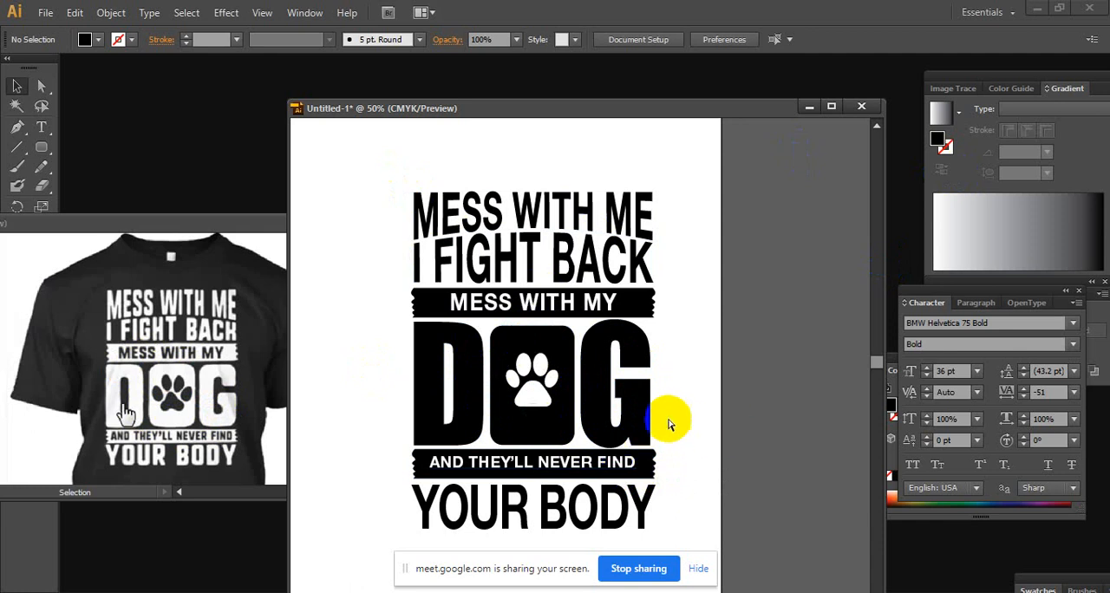
Move the whole lettering design off the artboard onto the grey canvas beside it
{"action": "key", "text": "ctrl+minus"}
{"action": "left_click_drag", "start_coordinate": [358, 241], "coordinate": [650, 503]}
{"action": "left_click_drag", "start_coordinate": [539, 347], "coordinate": [775, 350]}
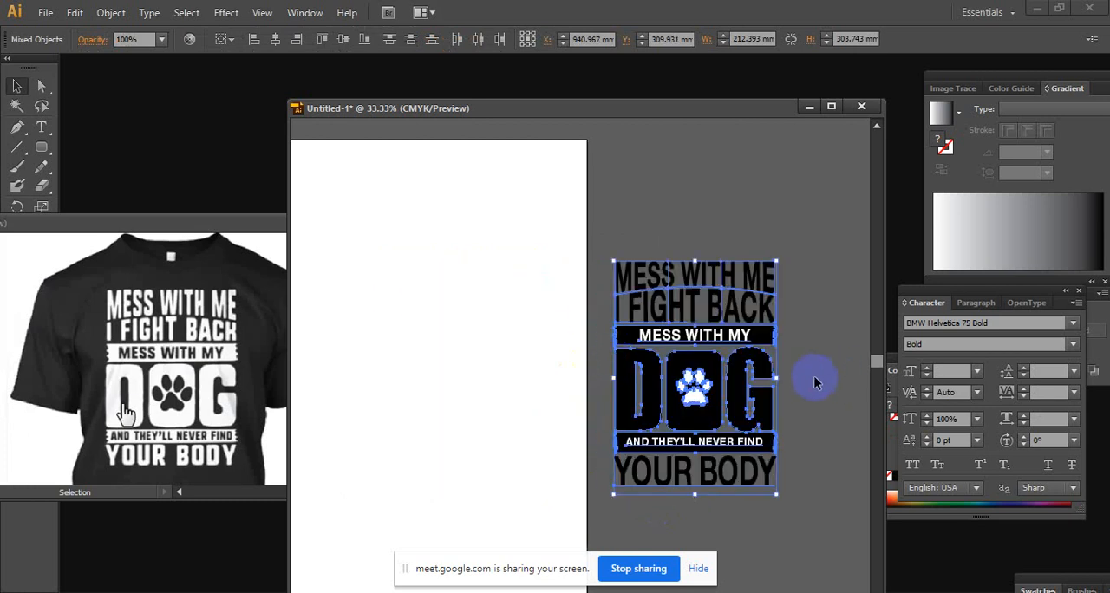
{"action": "left_click", "coordinate": [814, 381]}
{"action": "scroll", "coordinate": [815, 382], "scroll_direction": "up", "scroll_amount": 3}
{"action": "scroll", "coordinate": [793, 401], "scroll_direction": "down", "scroll_amount": 3}
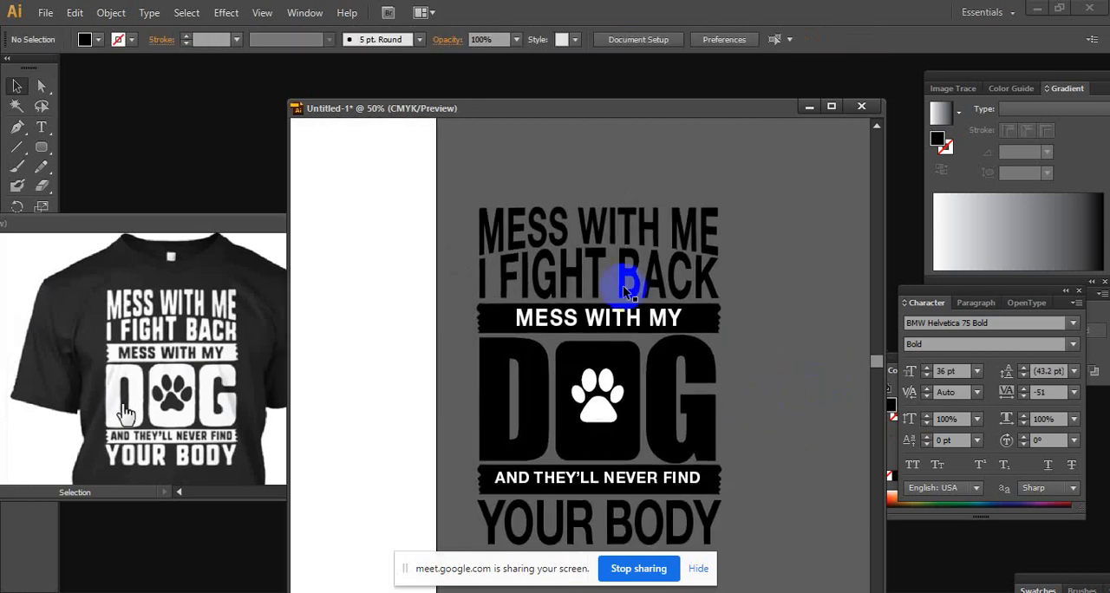
Try to fill the warped MESS WITH ME and I FIGHT BACK lines with white together
{"action": "left_click_drag", "start_coordinate": [461, 182], "coordinate": [460, 182]}
{"action": "left_click_drag", "start_coordinate": [778, 292], "coordinate": [777, 292]}
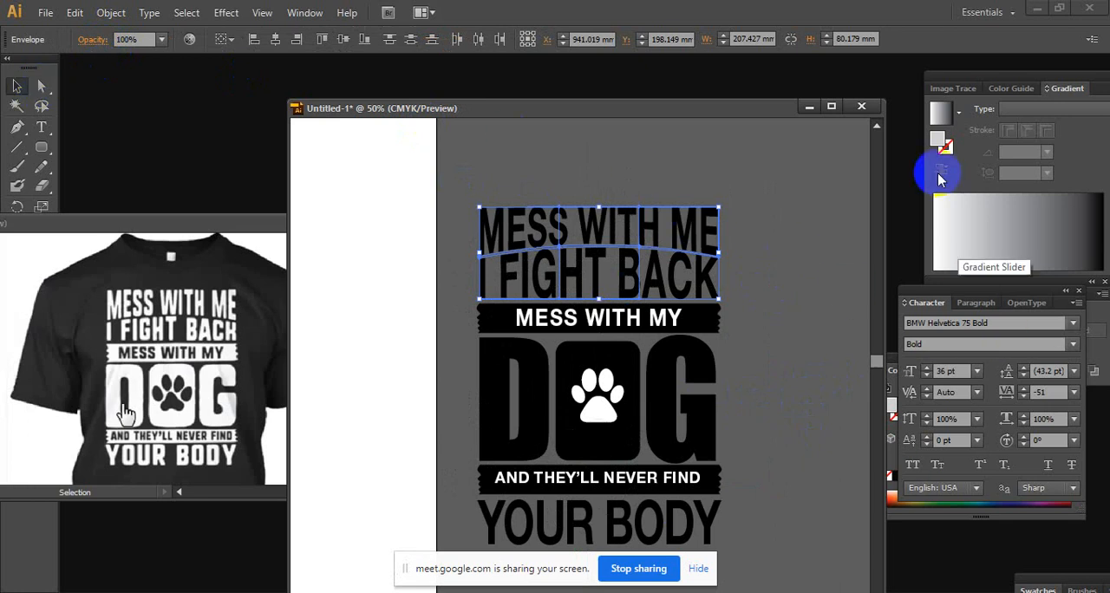
{"action": "left_click", "coordinate": [656, 213]}
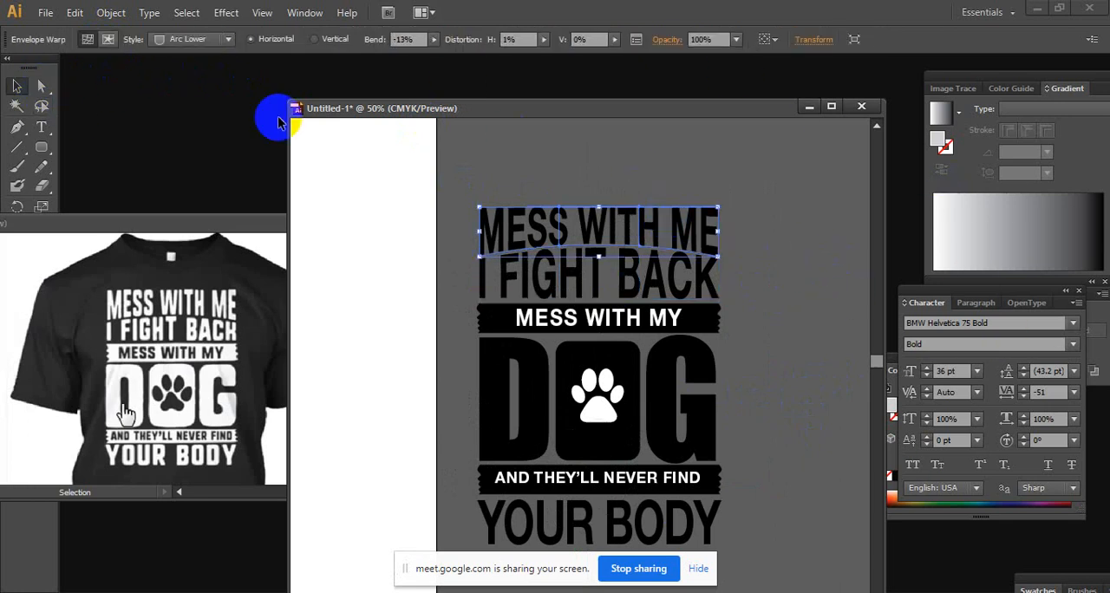
{"action": "left_click", "coordinate": [768, 199]}
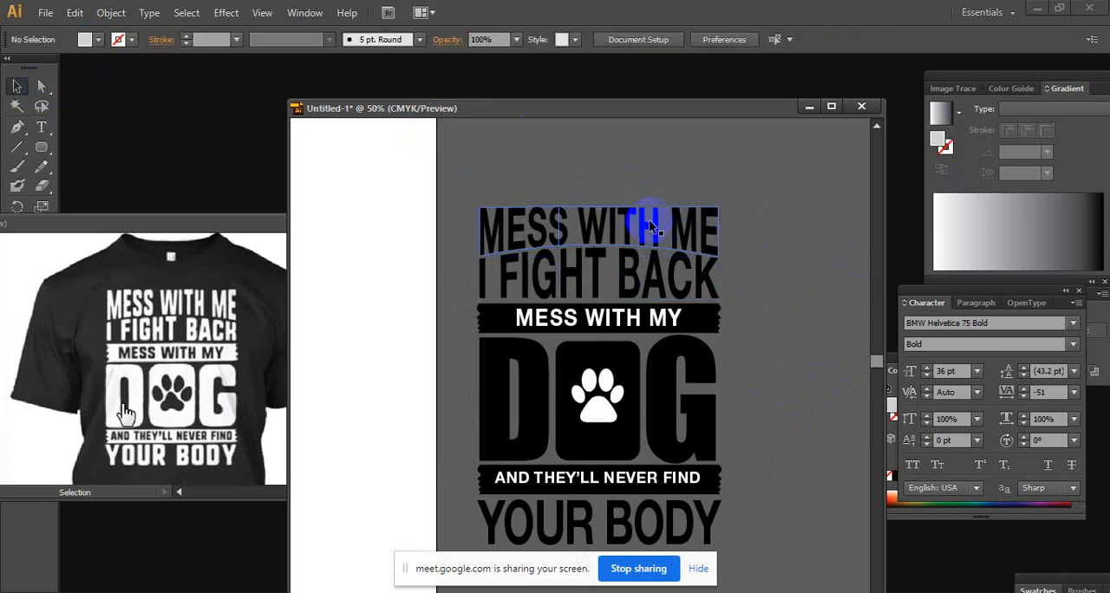
{"action": "left_click", "coordinate": [682, 223]}
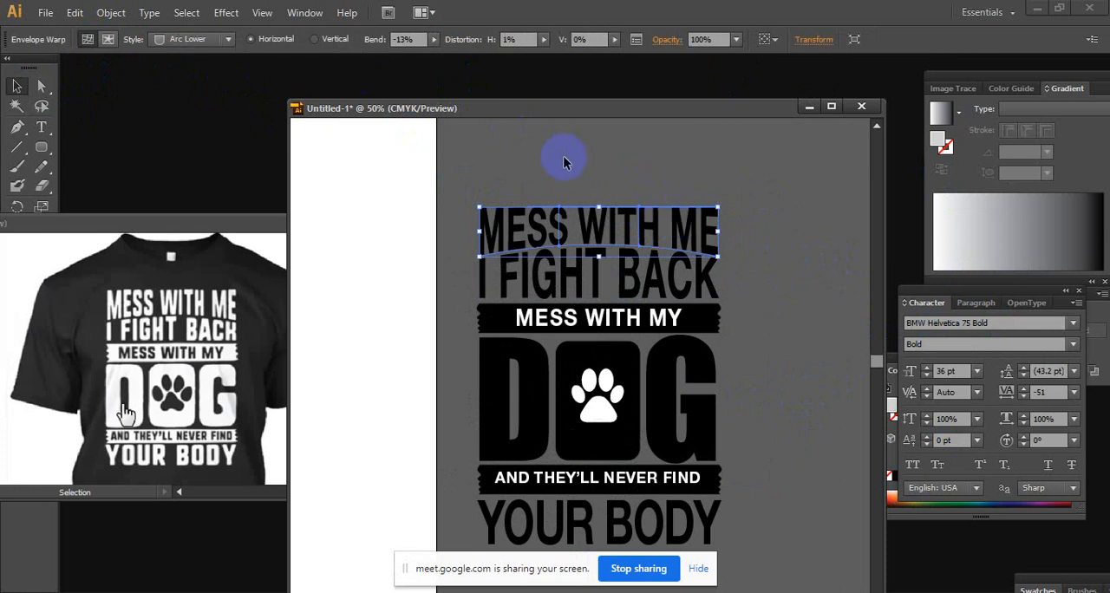
{"action": "left_click", "coordinate": [706, 273], "text": "shift"}
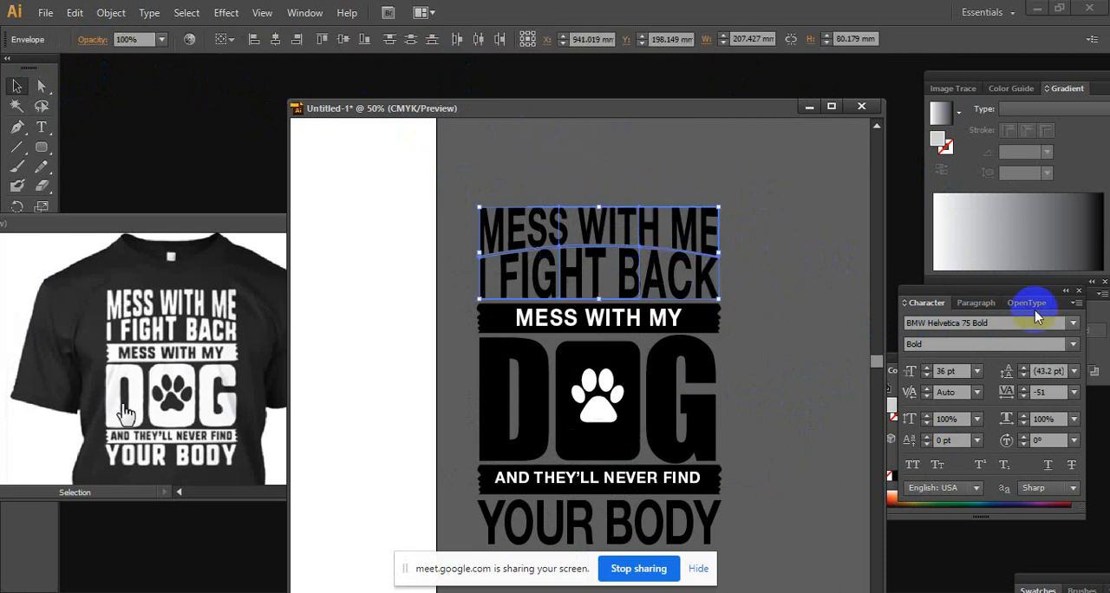
{"action": "left_click", "coordinate": [981, 263]}
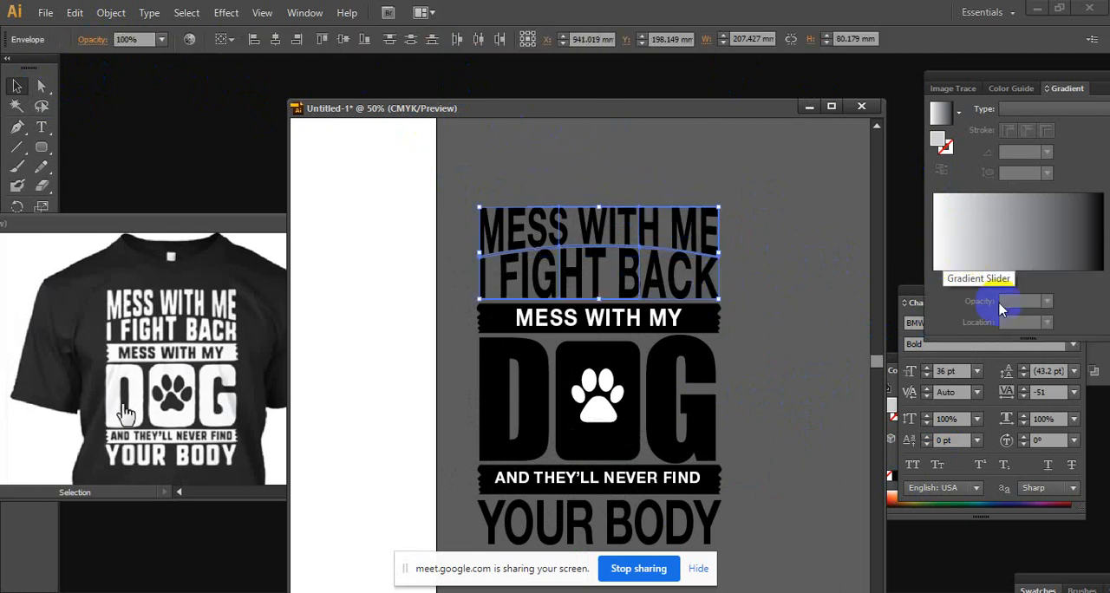
{"action": "left_click", "coordinate": [887, 356]}
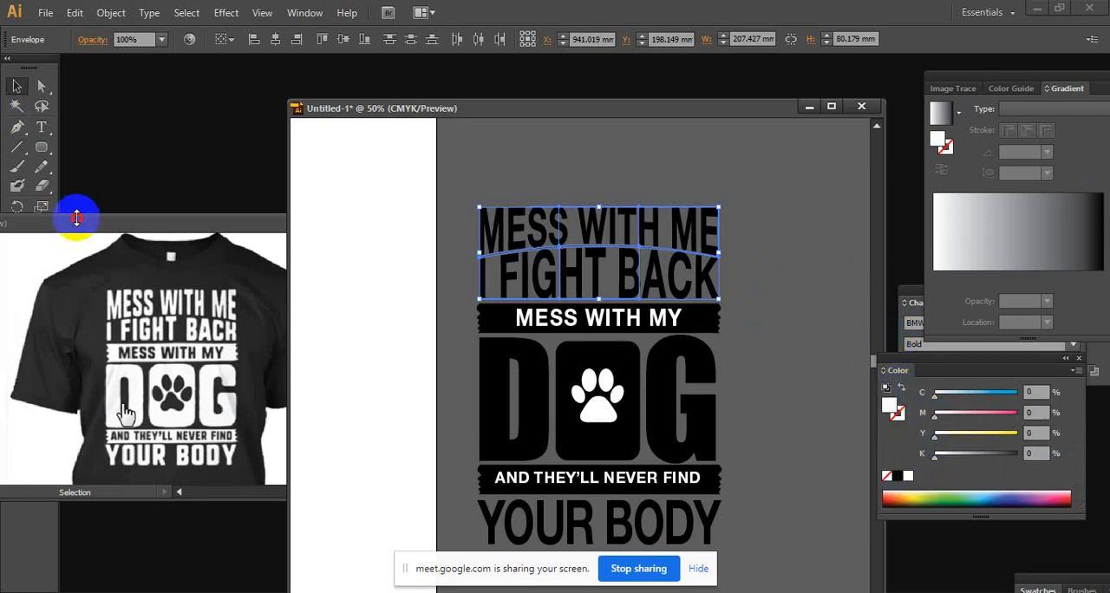
Narrow the reference shirt document window and place it beside the design, with the design document in front
{"action": "left_click_drag", "start_coordinate": [76, 216], "coordinate": [501, 146]}
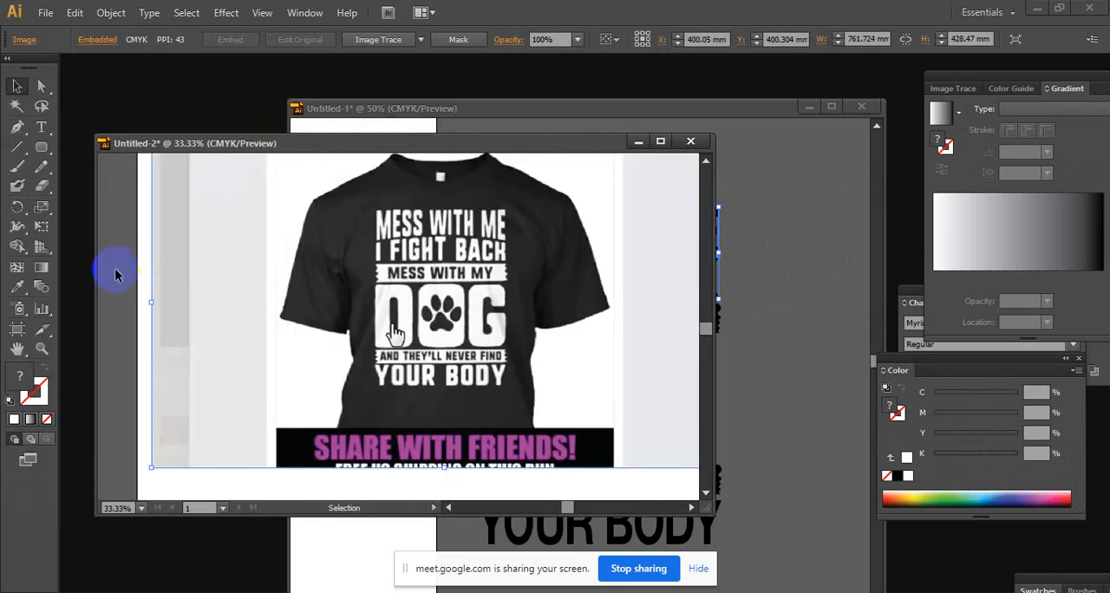
{"action": "left_click_drag", "start_coordinate": [95, 269], "coordinate": [324, 268]}
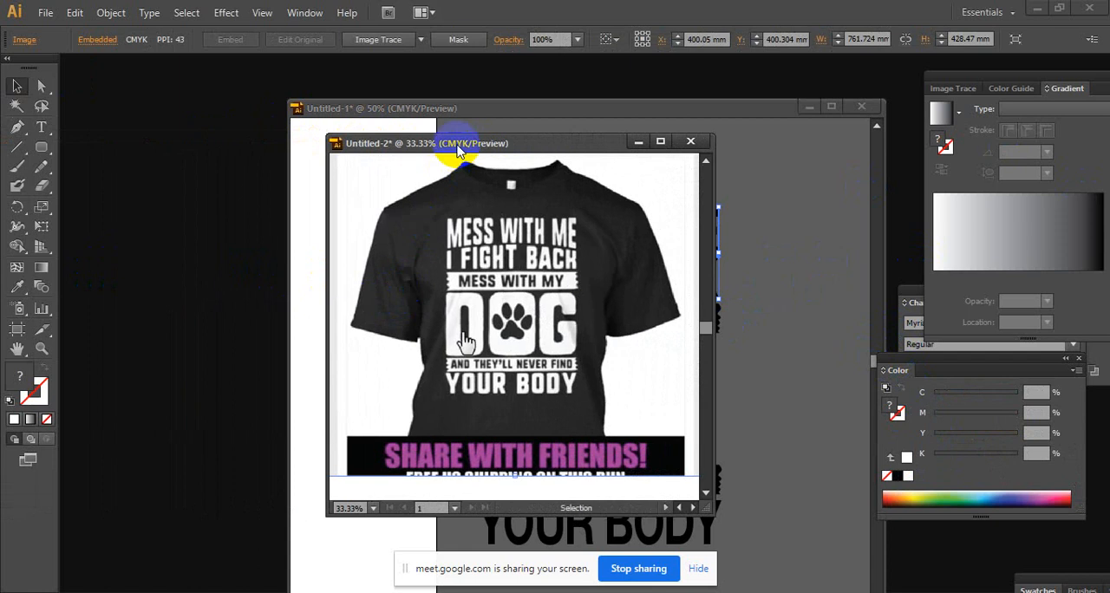
{"action": "left_click_drag", "start_coordinate": [459, 144], "coordinate": [252, 155]}
{"action": "left_click", "coordinate": [435, 102]}
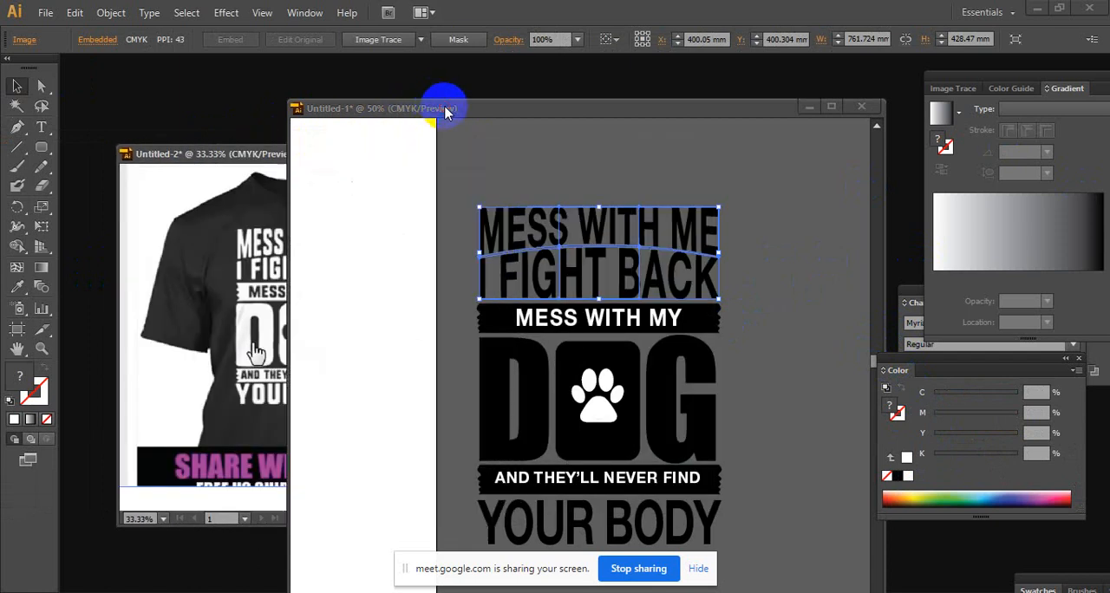
Try to recolour the two warped top lines white through the Color Picker
{"action": "left_click", "coordinate": [65, 403]}
{"action": "left_click", "coordinate": [631, 291]}
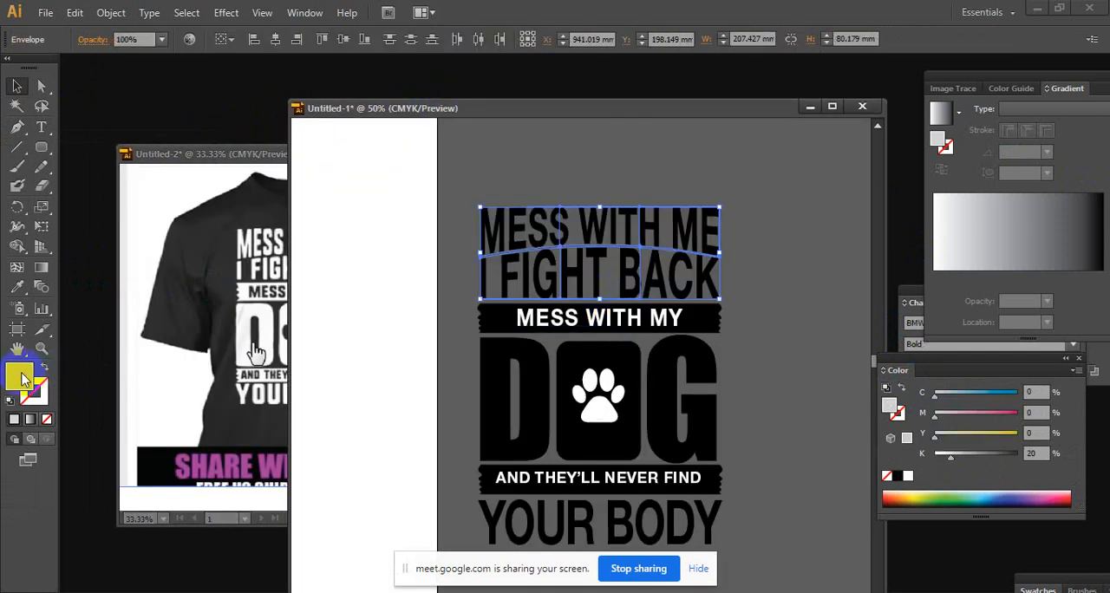
{"action": "double_click", "coordinate": [22, 379]}
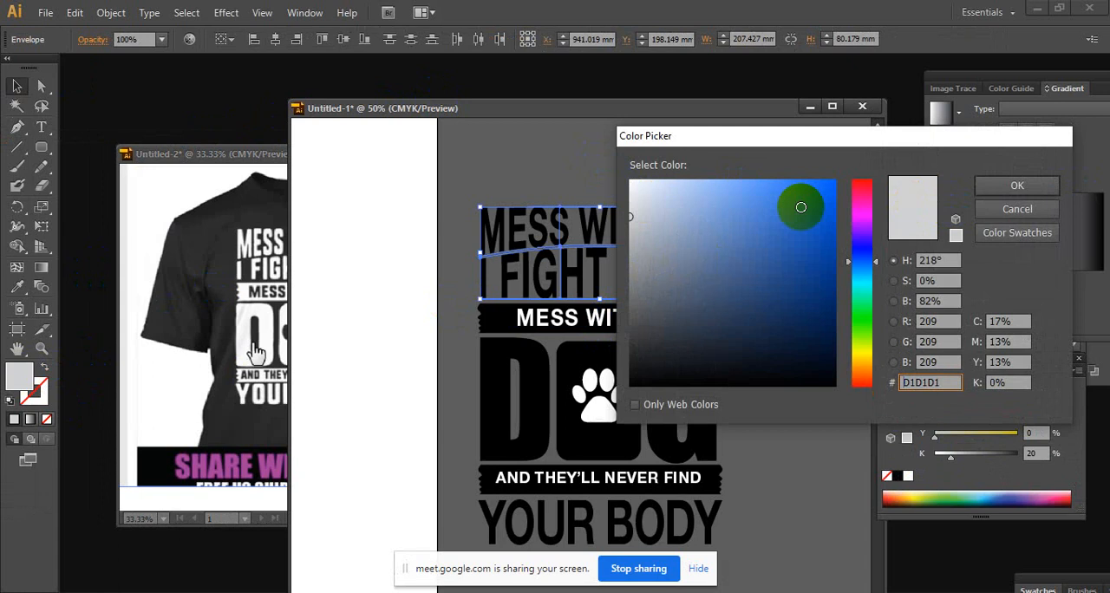
{"action": "left_click", "coordinate": [631, 180]}
{"action": "left_click", "coordinate": [989, 184]}
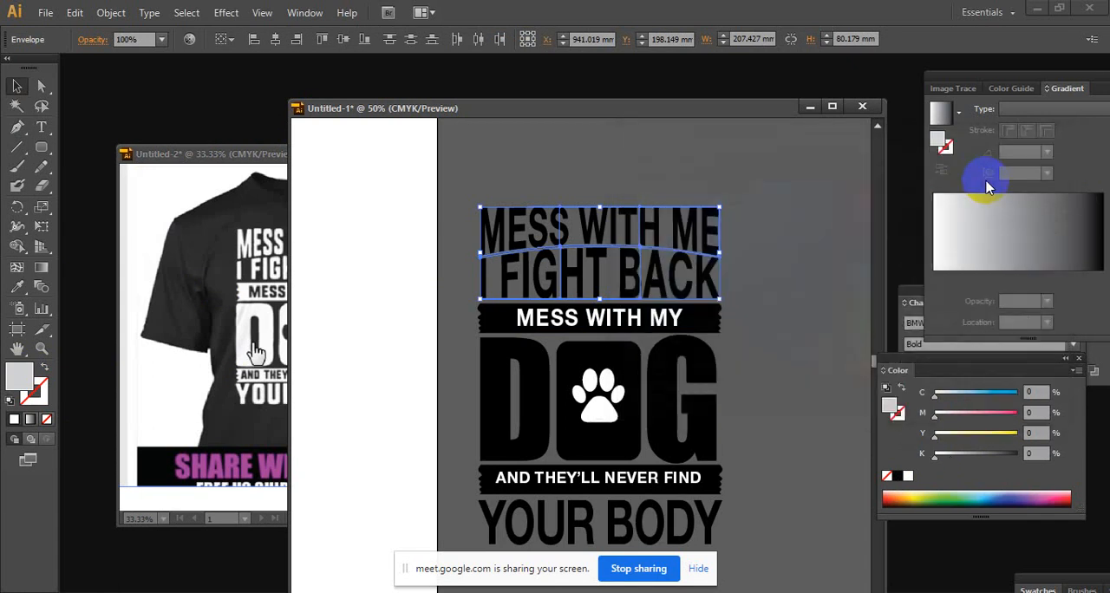
Try to reach the live text inside the MESS WITH ME warp envelope for editing
{"action": "left_click", "coordinate": [41, 126]}
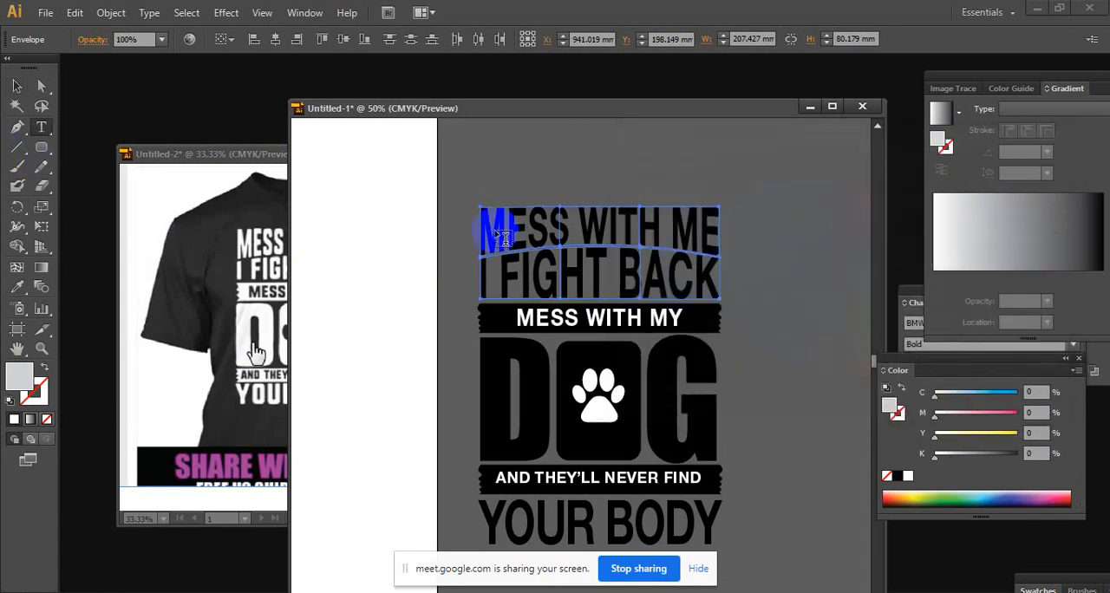
{"action": "left_click", "coordinate": [17, 86]}
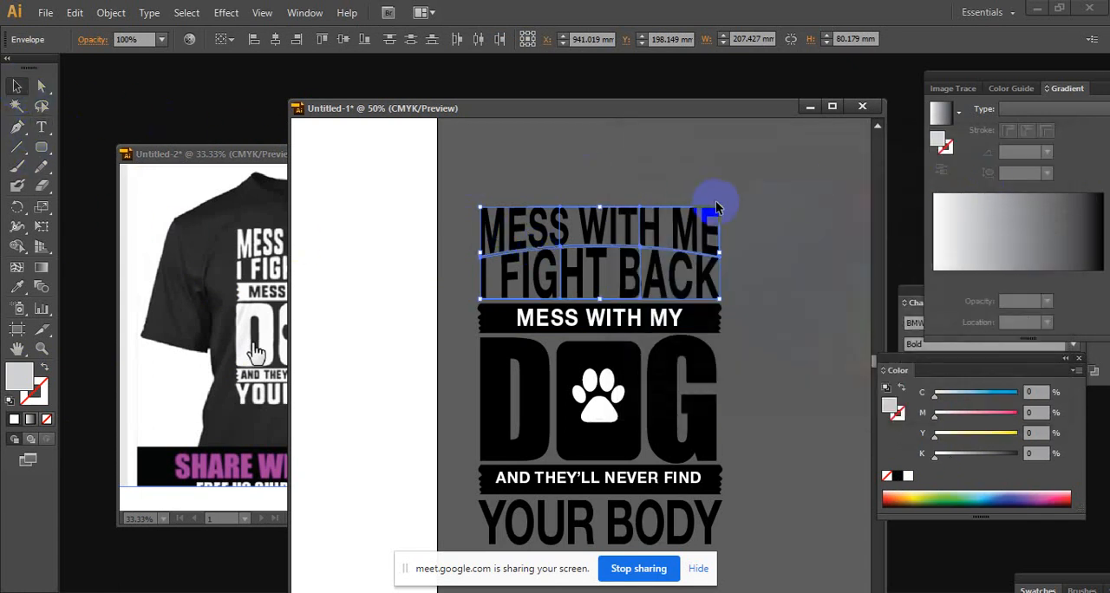
{"action": "left_click", "coordinate": [743, 220]}
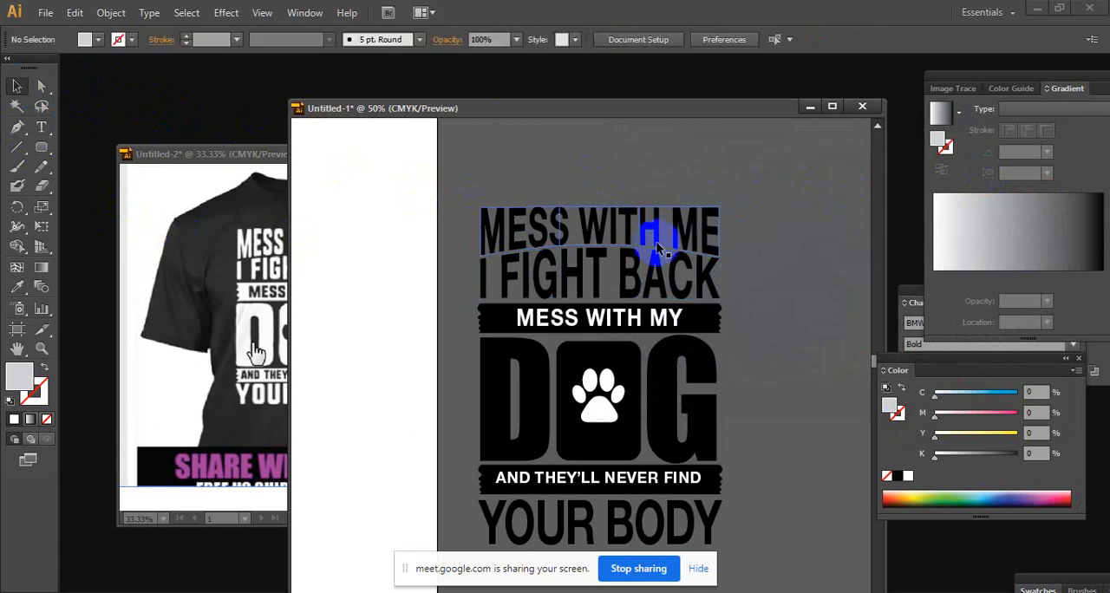
{"action": "left_click", "coordinate": [656, 247]}
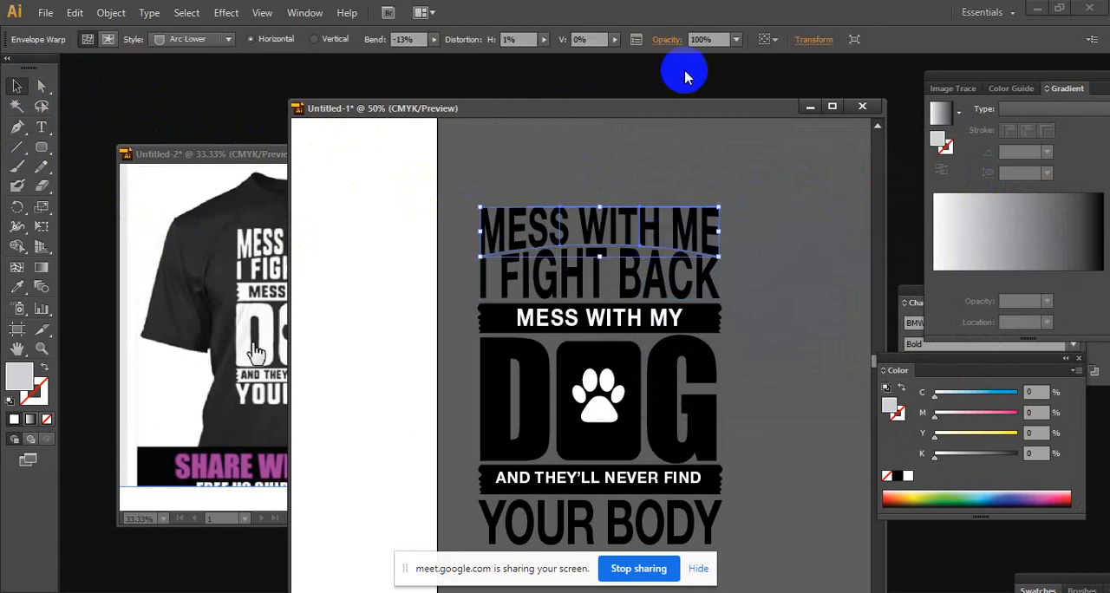
{"action": "left_click", "coordinate": [109, 40]}
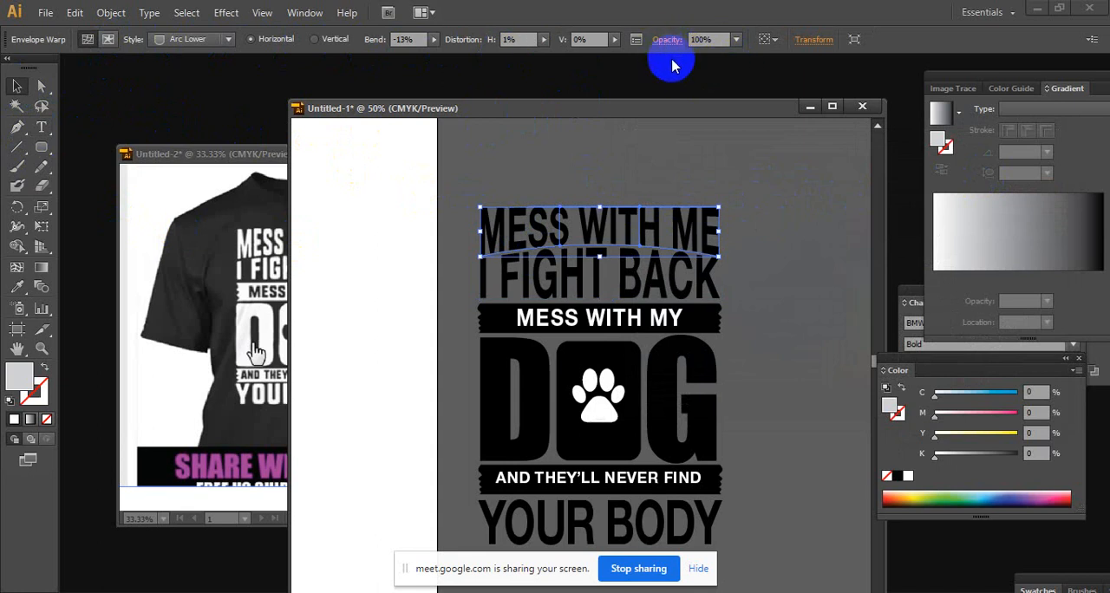
{"action": "right_click", "coordinate": [659, 212]}
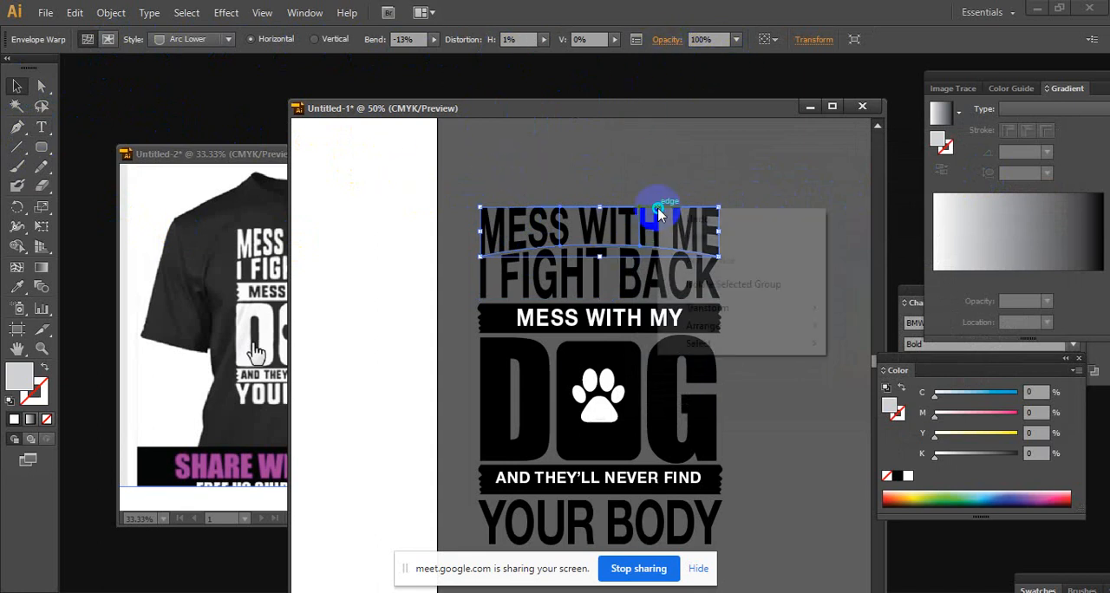
Isolate the MESS WITH ME envelope's contents, fill all its characters with white and exit isolation
{"action": "left_click", "coordinate": [608, 224]}
{"action": "double_click", "coordinate": [609, 223]}
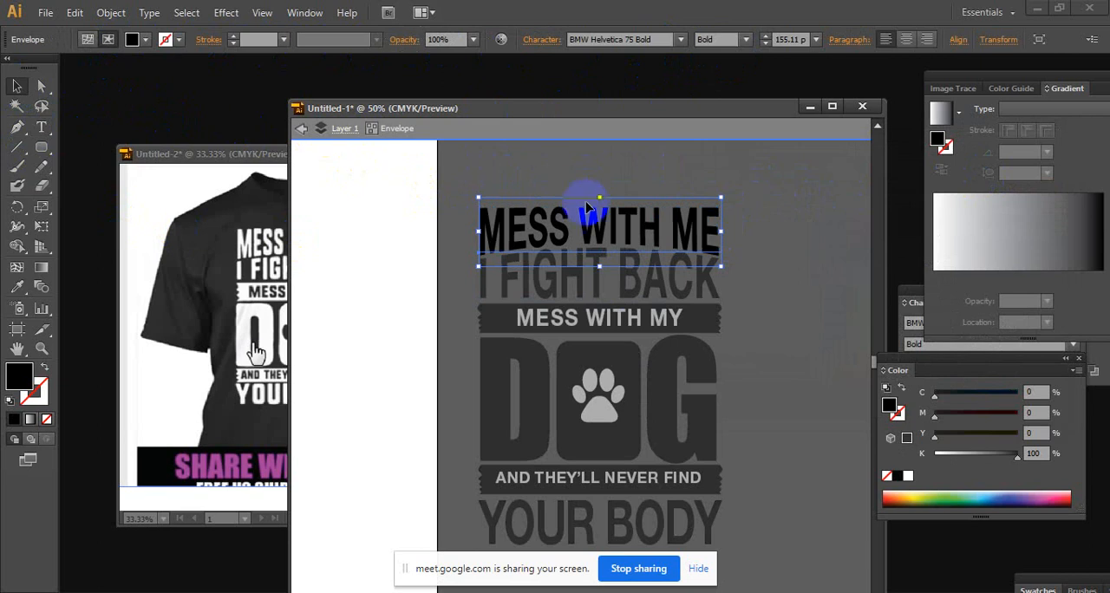
{"action": "double_click", "coordinate": [683, 220]}
{"action": "left_click_drag", "start_coordinate": [709, 222], "coordinate": [404, 203]}
{"action": "left_click", "coordinate": [98, 41]}
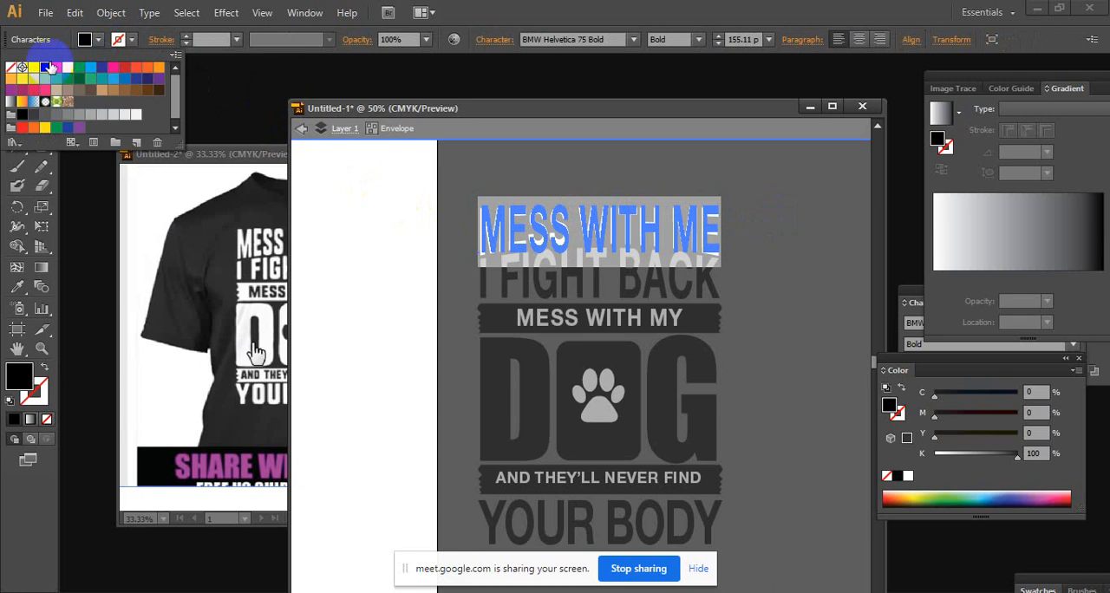
{"action": "left_click", "coordinate": [35, 67]}
{"action": "left_click", "coordinate": [656, 119]}
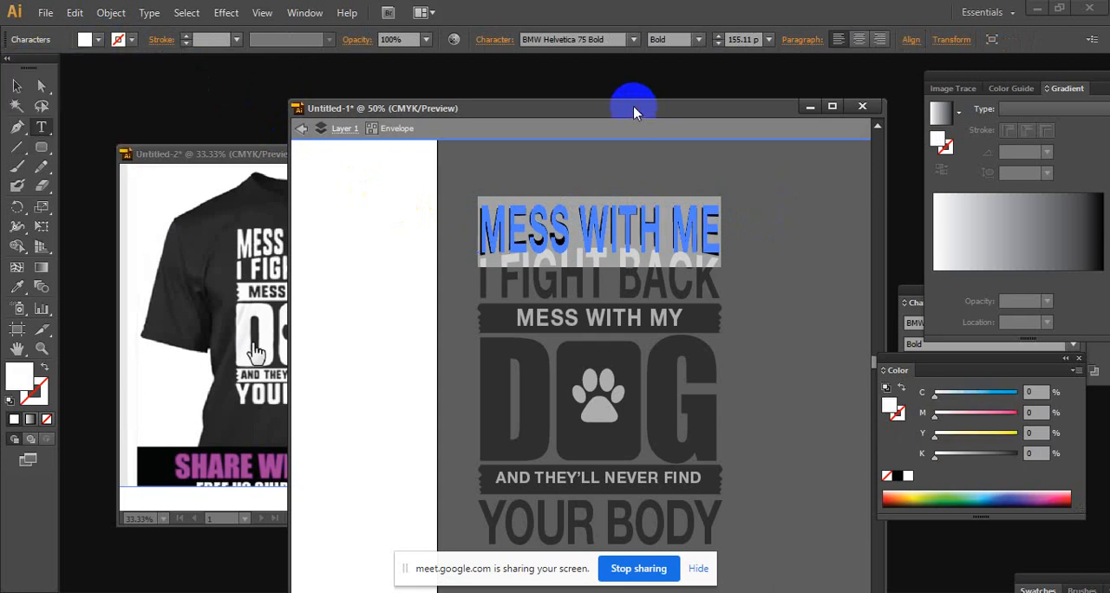
{"action": "left_click", "coordinate": [17, 86]}
{"action": "left_click", "coordinate": [781, 260]}
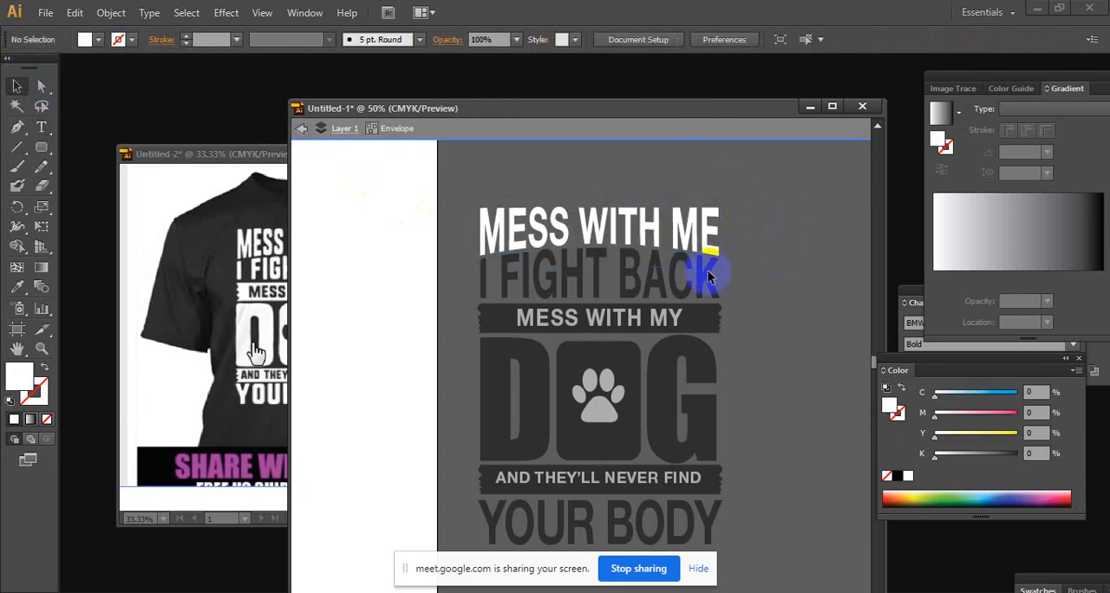
{"action": "left_click", "coordinate": [17, 86]}
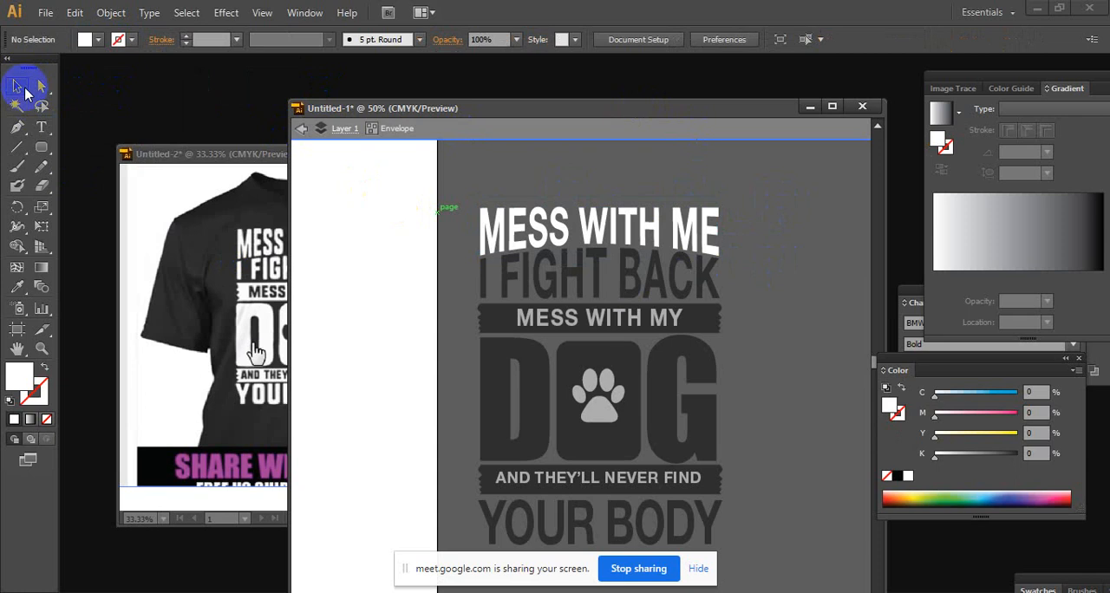
{"action": "left_click", "coordinate": [542, 302]}
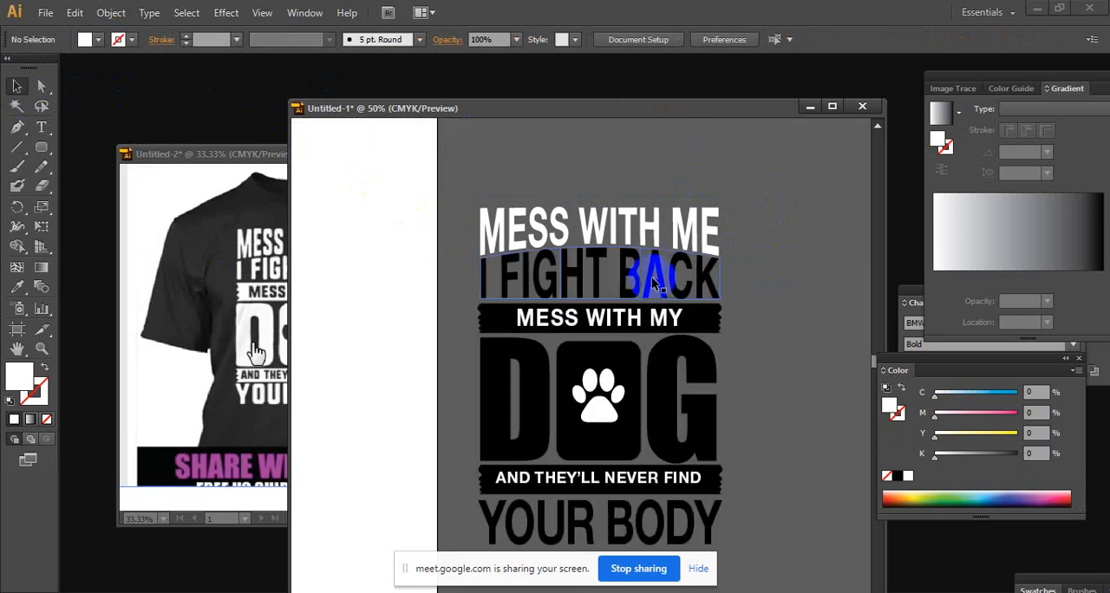
Isolate the I FIGHT BACK envelope's contents, fill all its characters with white and exit isolation
{"action": "left_click", "coordinate": [657, 279]}
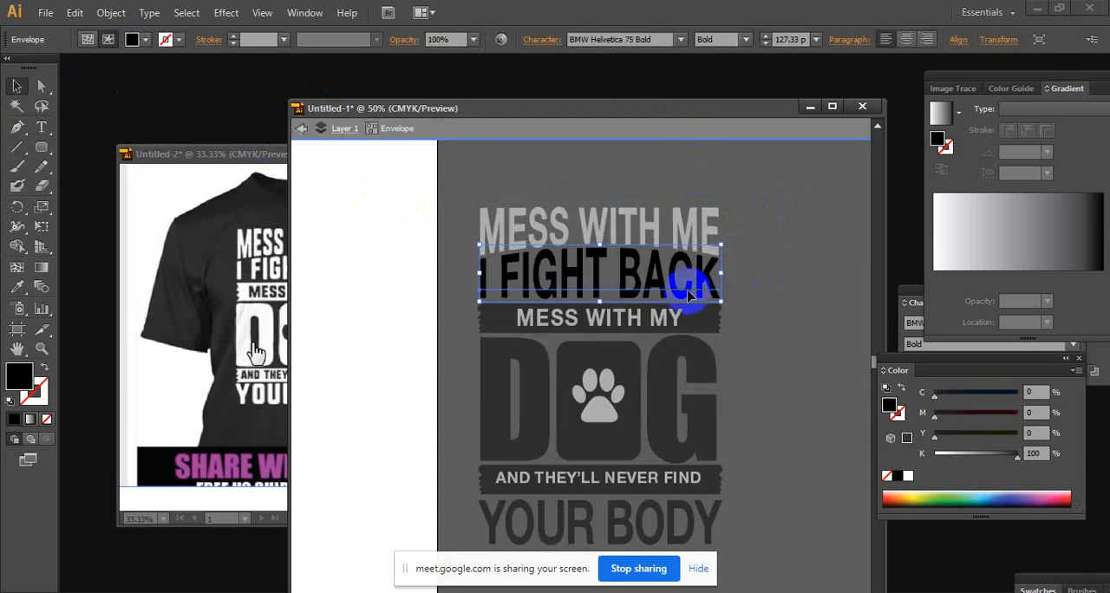
{"action": "double_click", "coordinate": [707, 273]}
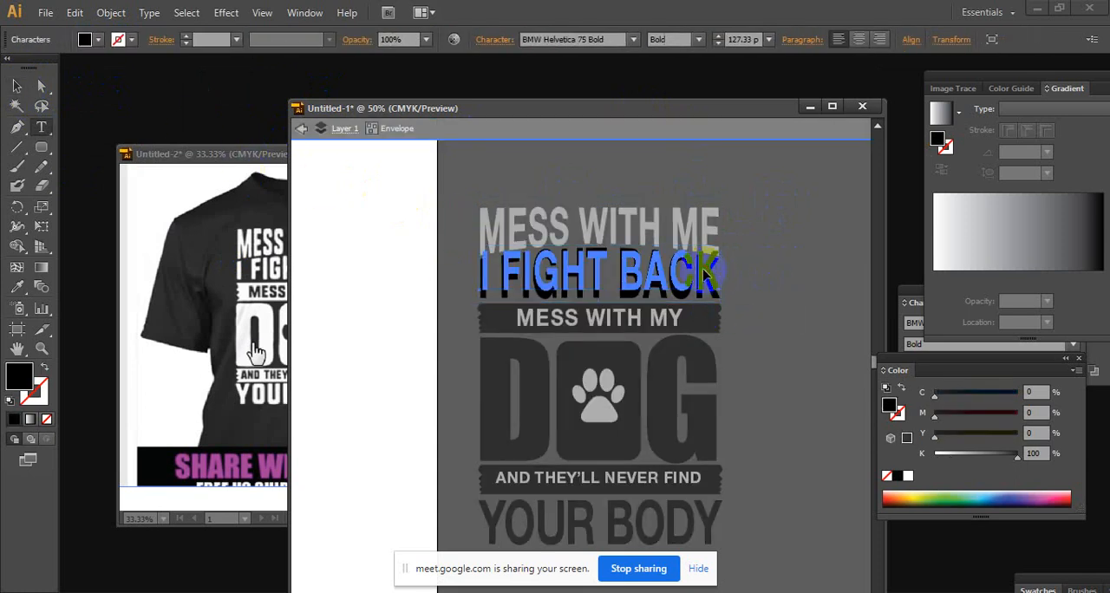
{"action": "left_click_drag", "start_coordinate": [712, 267], "coordinate": [396, 268]}
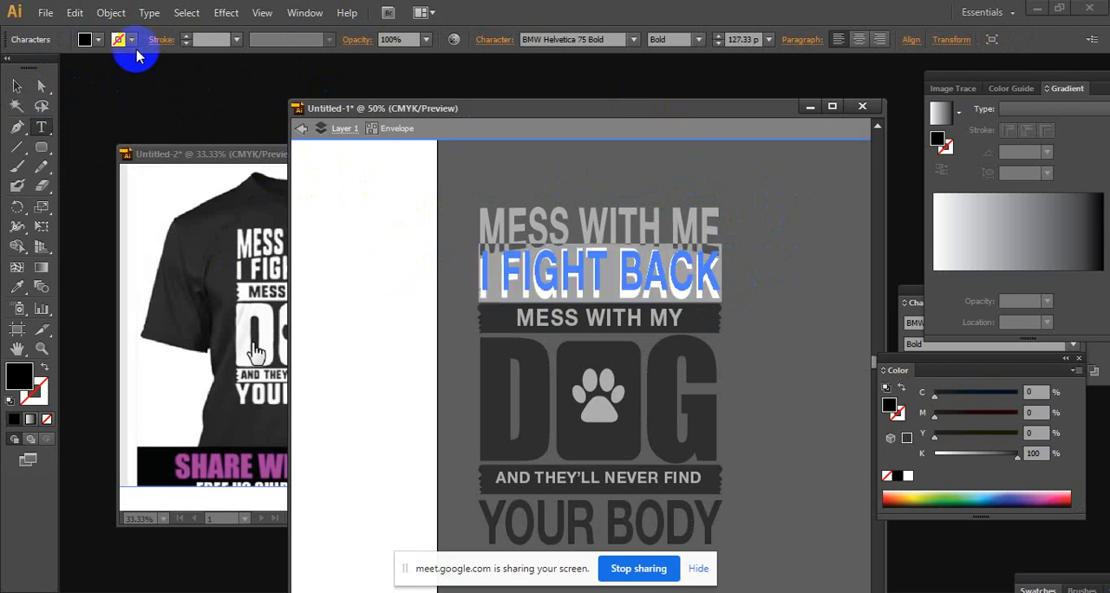
{"action": "left_click", "coordinate": [96, 41]}
{"action": "left_click", "coordinate": [34, 68]}
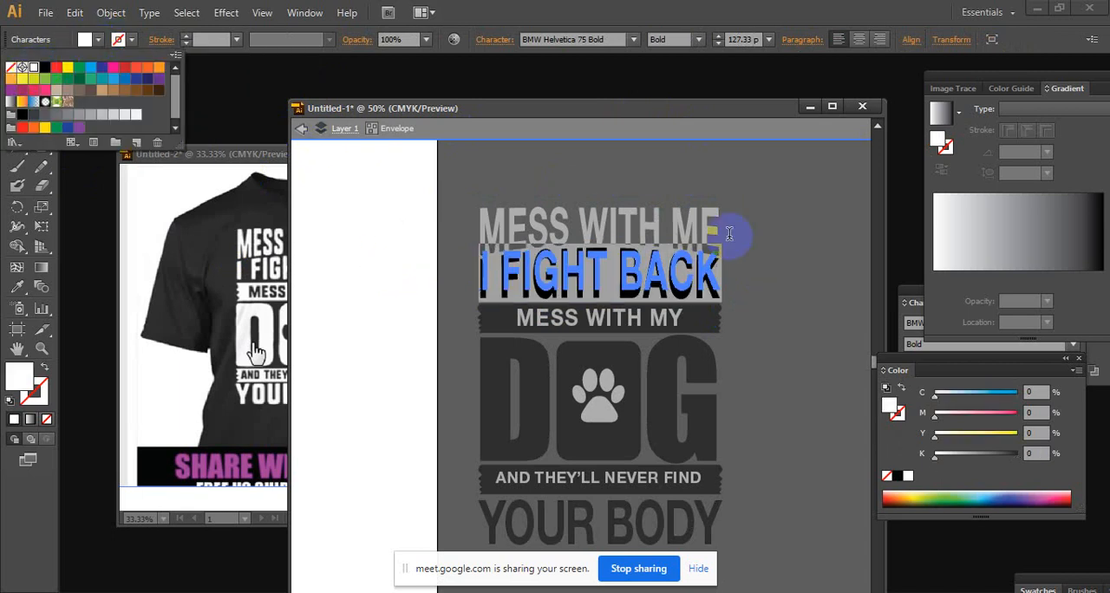
{"action": "left_click", "coordinate": [710, 111]}
{"action": "left_click", "coordinate": [827, 235]}
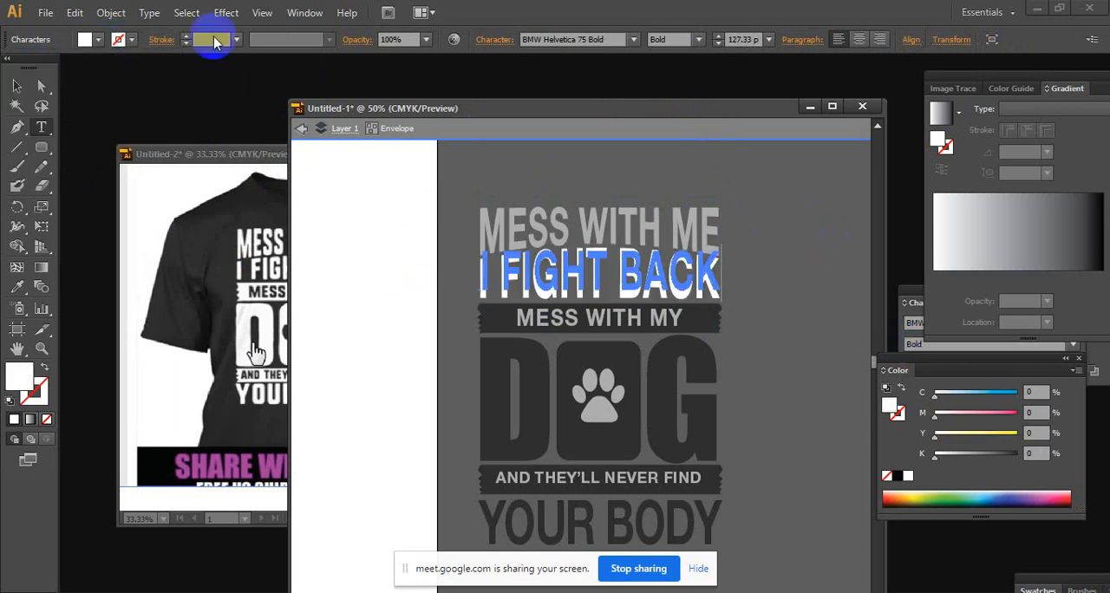
{"action": "left_click", "coordinate": [17, 85]}
{"action": "left_click", "coordinate": [774, 283]}
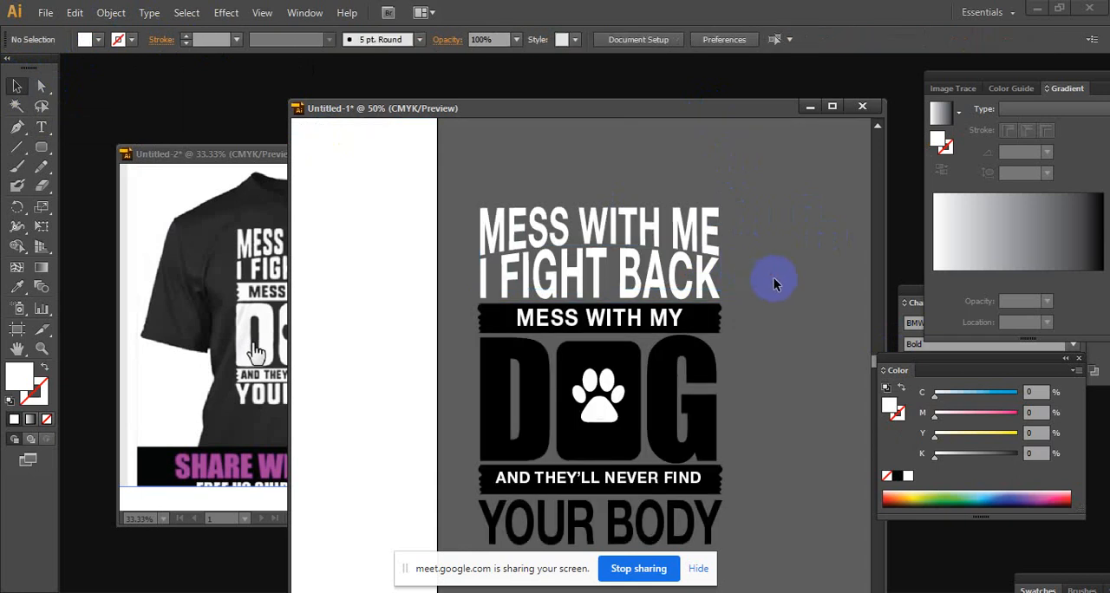
Fill the MESS WITH MY text with black and the banner behind it with white
{"action": "left_click", "coordinate": [698, 317]}
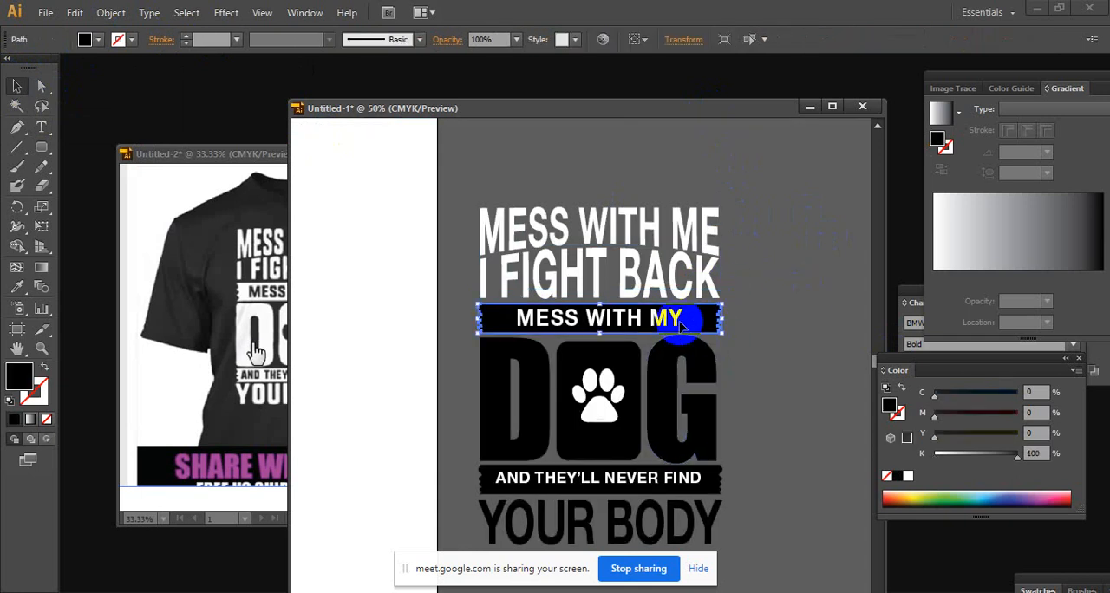
{"action": "left_click", "coordinate": [98, 40]}
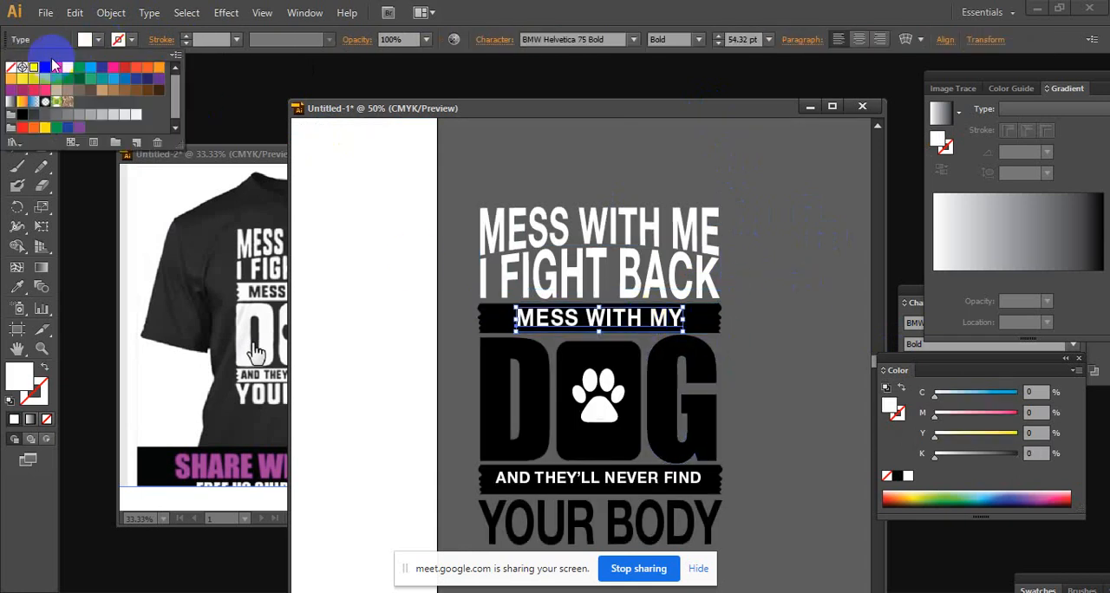
{"action": "left_click", "coordinate": [45, 69]}
{"action": "left_click", "coordinate": [709, 315]}
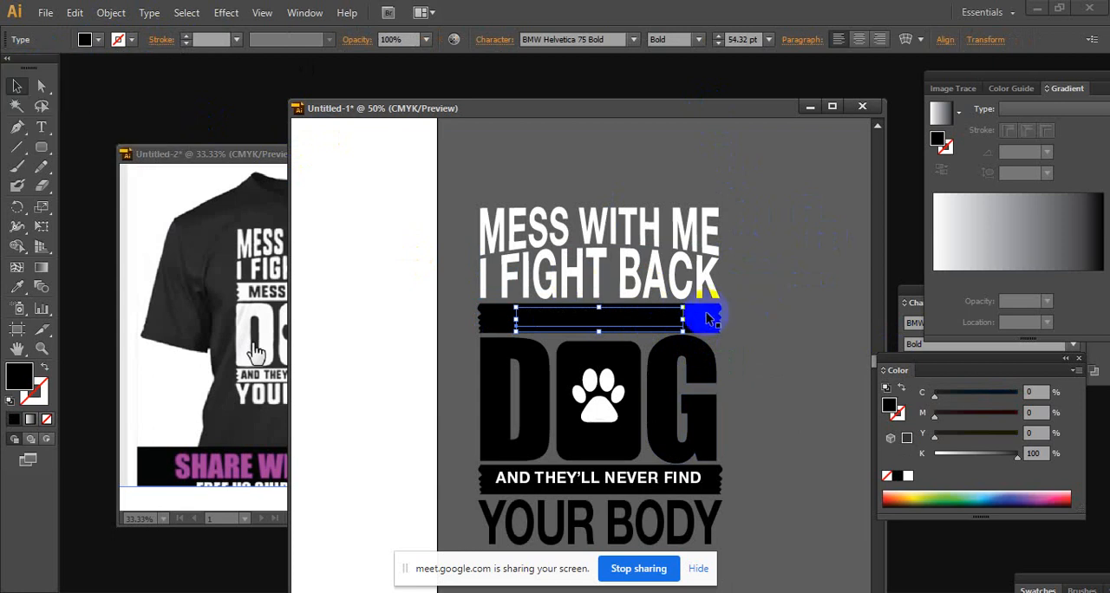
{"action": "left_click", "coordinate": [98, 40]}
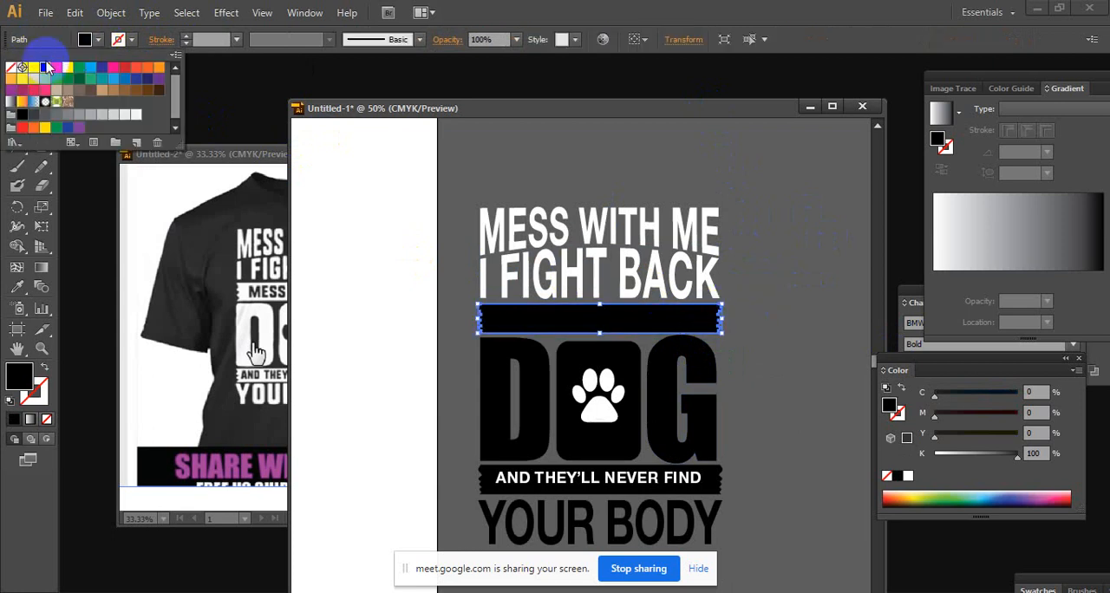
{"action": "left_click", "coordinate": [35, 78]}
{"action": "left_click", "coordinate": [754, 329]}
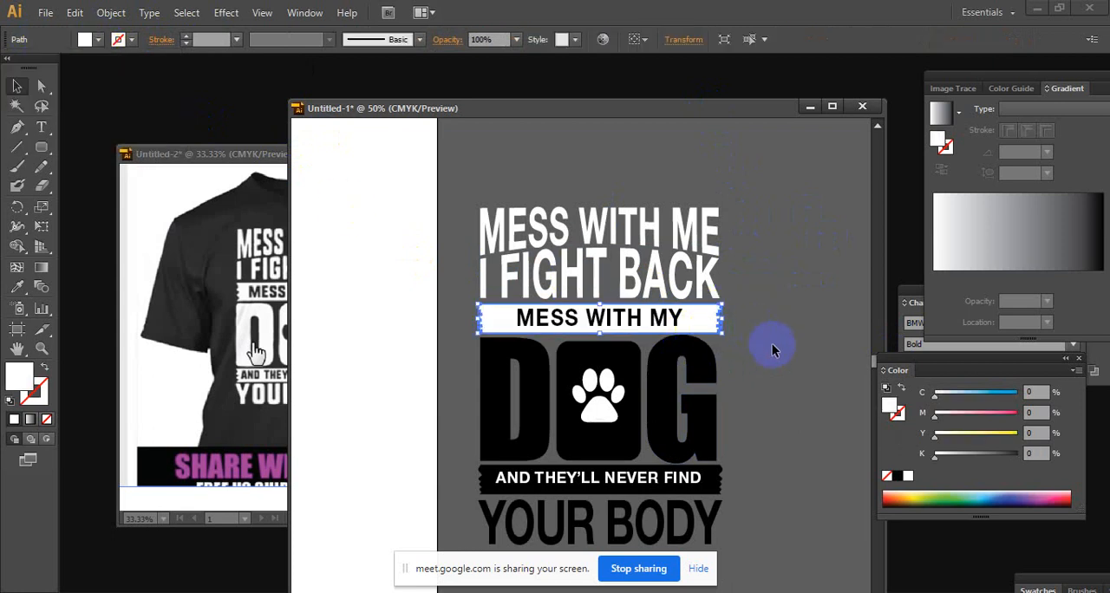
{"action": "left_click", "coordinate": [774, 349]}
Fill the letters D and G and the rounded block between them with white
{"action": "left_click", "coordinate": [666, 384]}
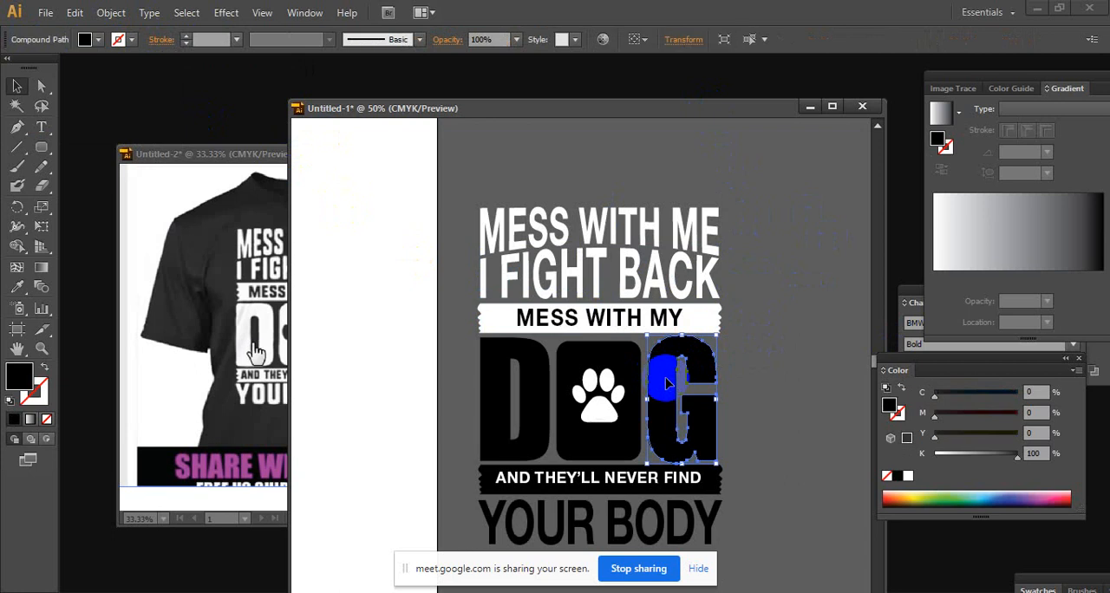
{"action": "left_click", "coordinate": [617, 368], "text": "shift"}
{"action": "left_click", "coordinate": [527, 357], "text": "shift"}
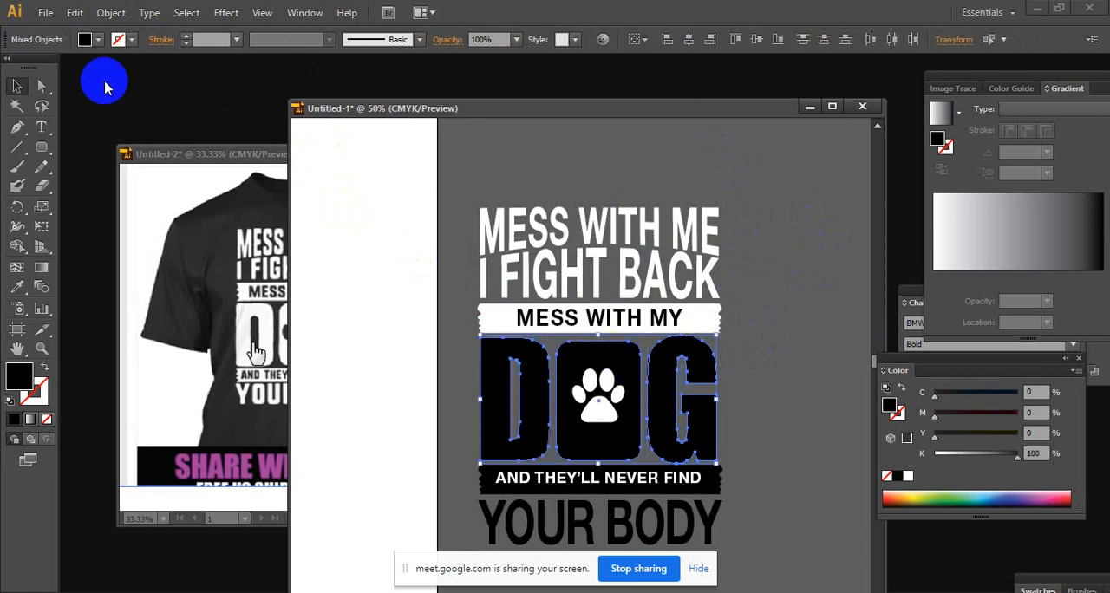
{"action": "left_click", "coordinate": [92, 39]}
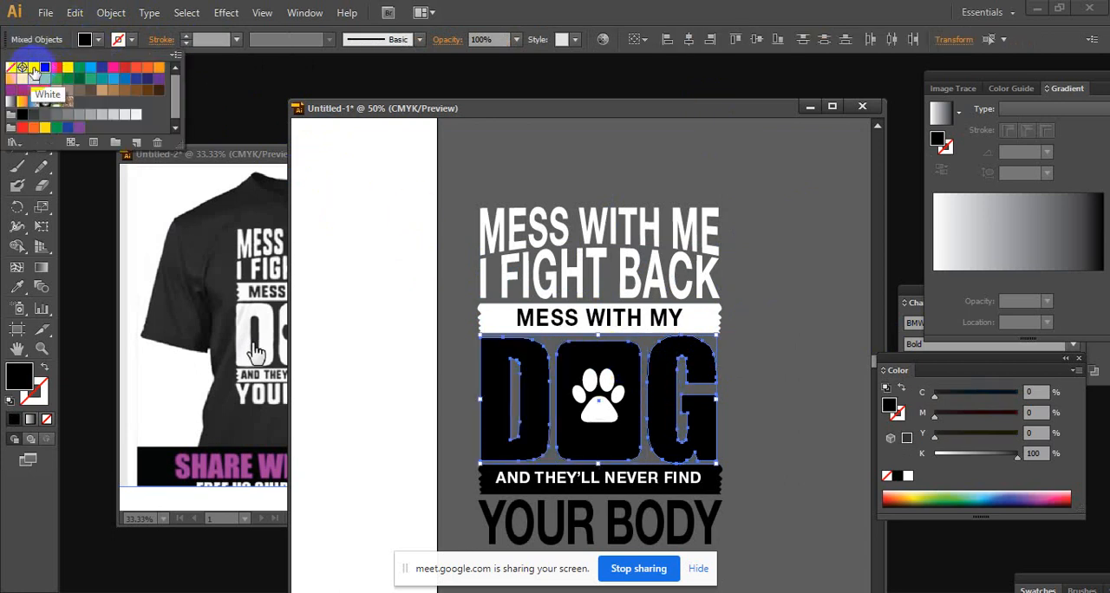
{"action": "left_click", "coordinate": [33, 71]}
{"action": "left_click", "coordinate": [795, 382]}
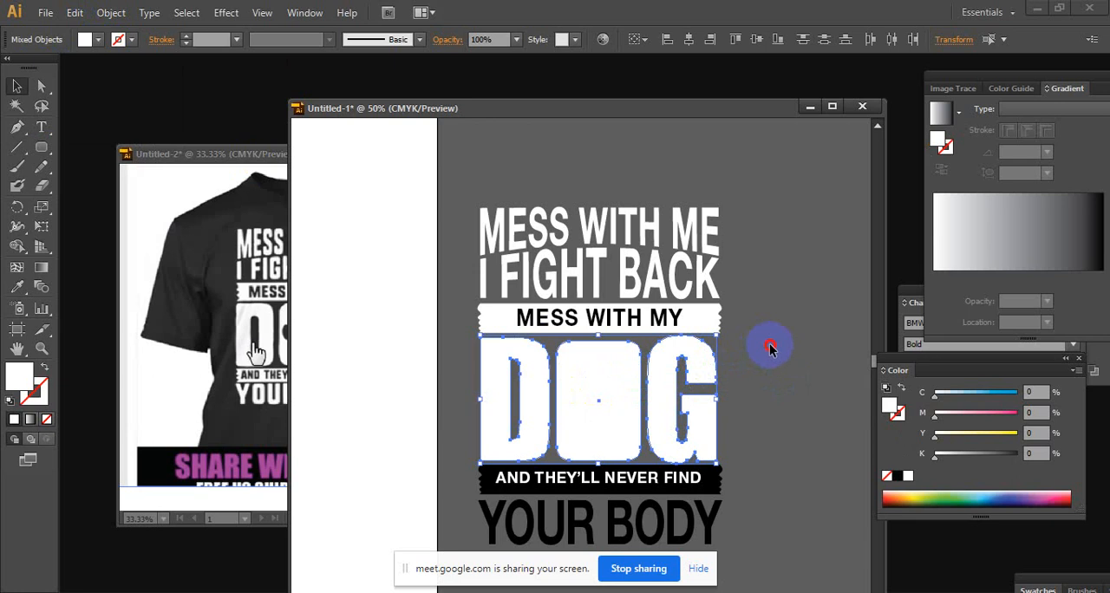
{"action": "left_click", "coordinate": [771, 348]}
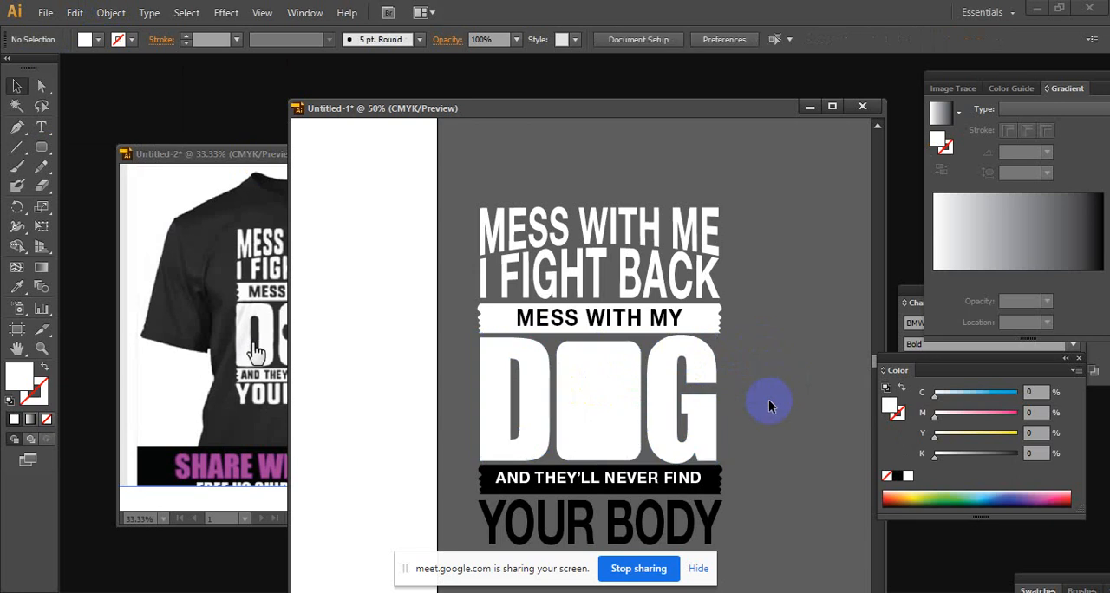
Select all parts of the paw print inside the rounded block and fill them with black
{"action": "left_click", "coordinate": [597, 403]}
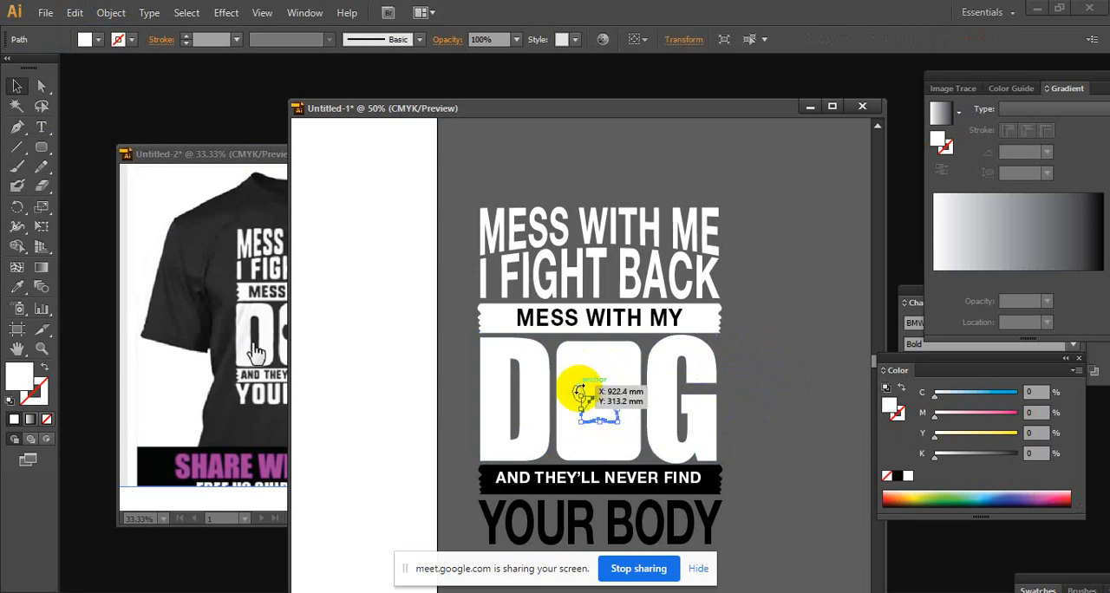
{"action": "left_click_drag", "start_coordinate": [576, 394], "coordinate": [624, 388]}
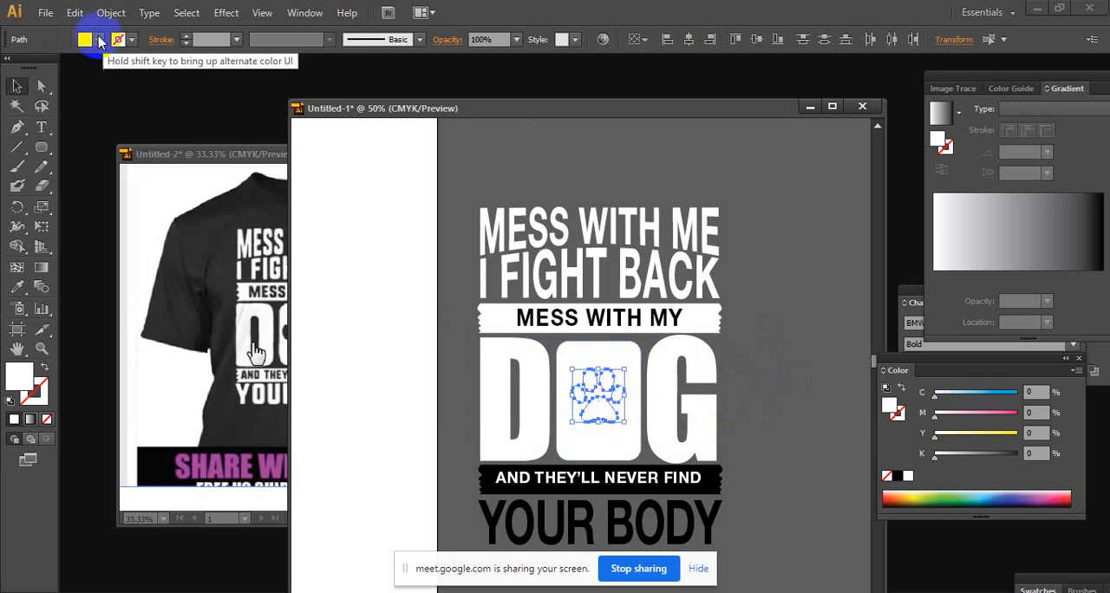
{"action": "left_click", "coordinate": [86, 39]}
{"action": "left_click", "coordinate": [46, 73]}
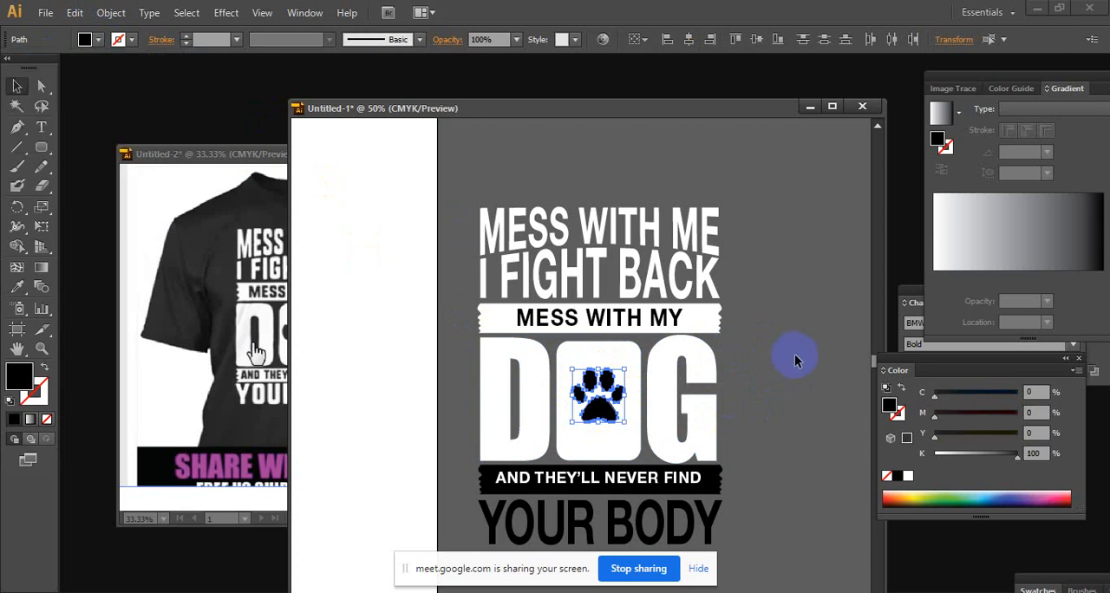
Fill the banner behind AND THEY'LL NEVER FIND with white and its text with black
{"action": "left_click", "coordinate": [718, 488]}
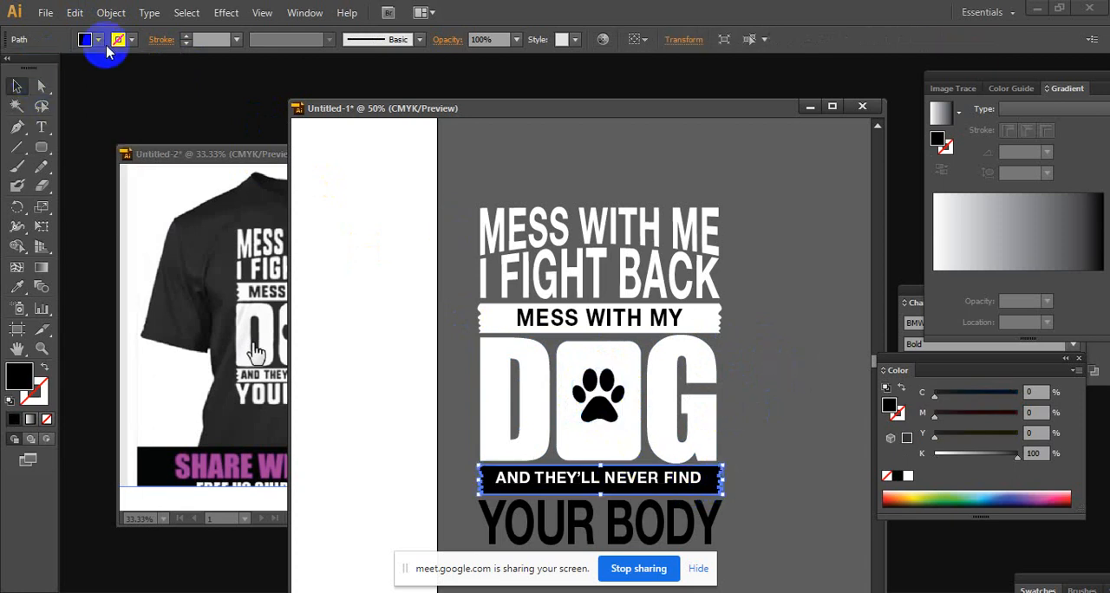
{"action": "left_click", "coordinate": [86, 39]}
{"action": "left_click", "coordinate": [38, 67]}
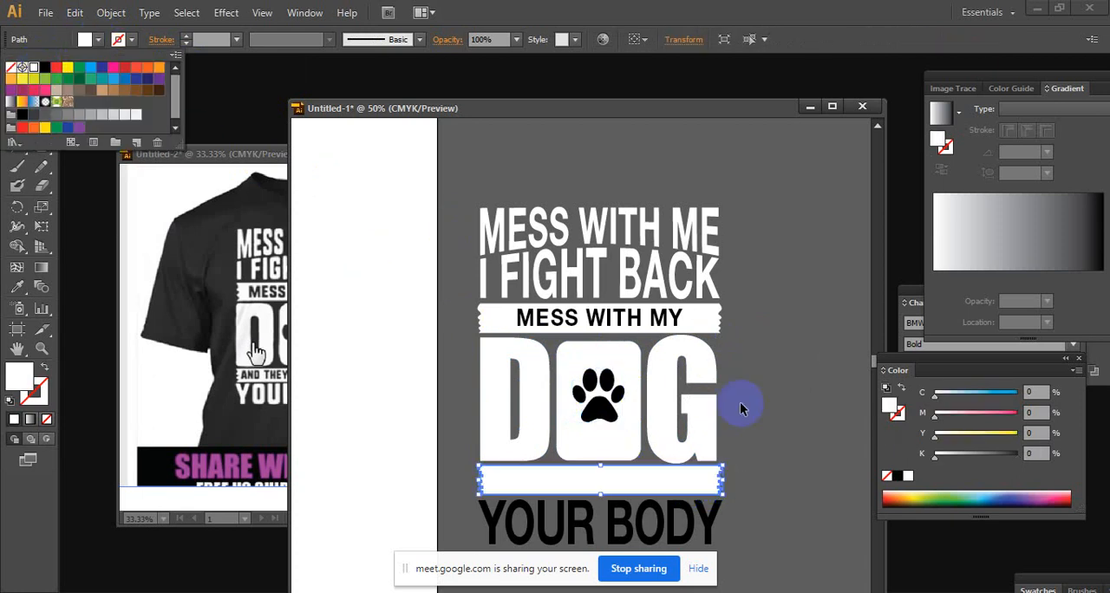
{"action": "left_click", "coordinate": [634, 484]}
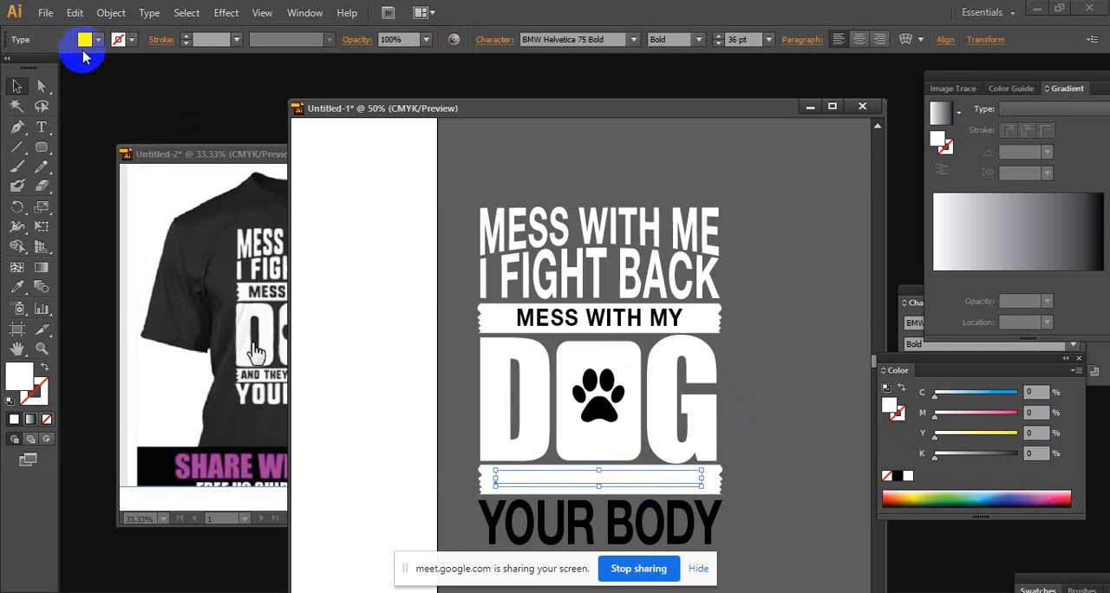
{"action": "left_click", "coordinate": [84, 39]}
{"action": "left_click", "coordinate": [47, 67]}
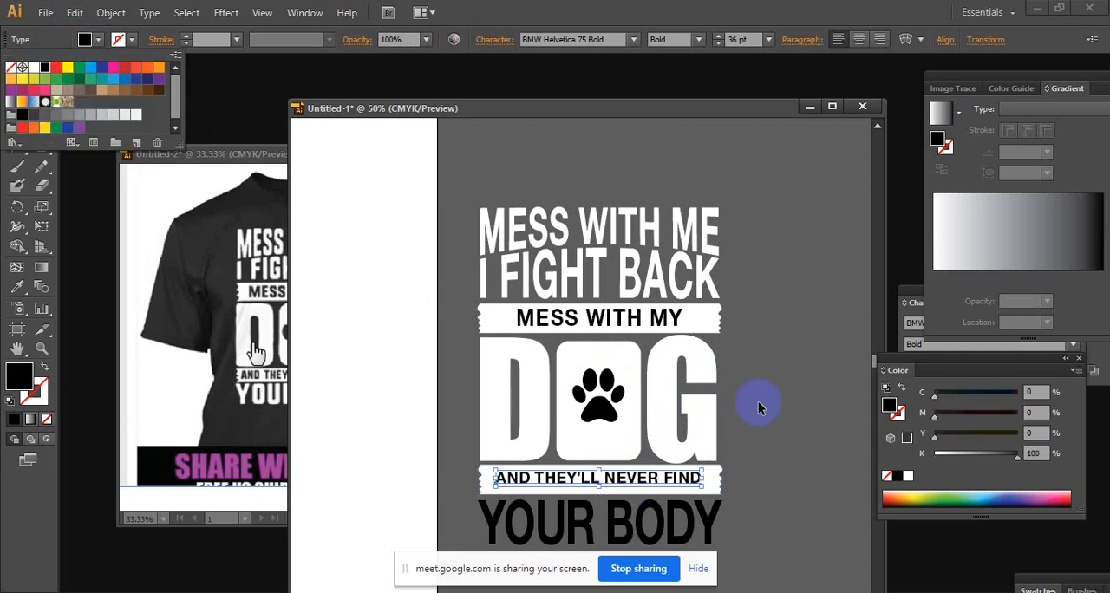
{"action": "left_click", "coordinate": [765, 449]}
Fill the YOUR BODY text with white and deselect it
{"action": "left_click", "coordinate": [659, 518]}
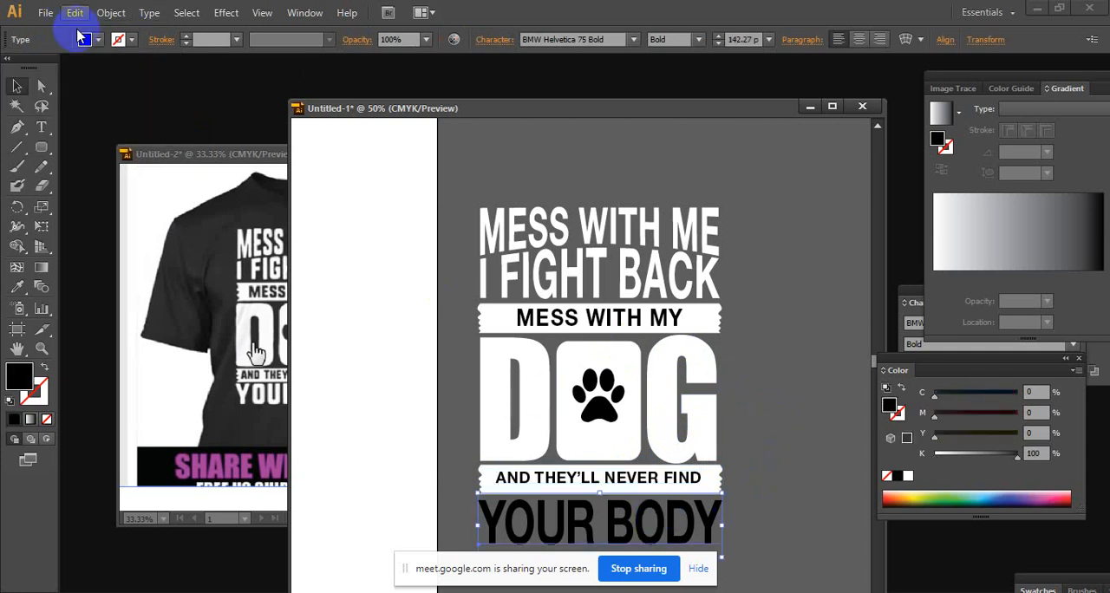
{"action": "left_click", "coordinate": [86, 39]}
{"action": "left_click", "coordinate": [33, 67]}
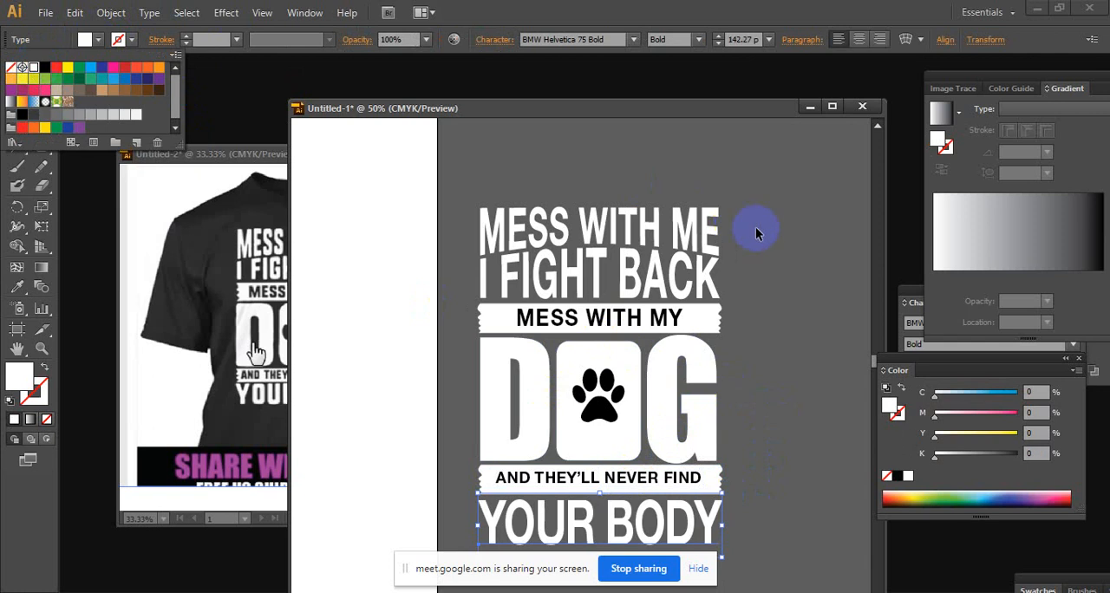
{"action": "left_click", "coordinate": [783, 308]}
{"action": "left_click", "coordinate": [744, 299]}
Bring the reference T-shirt document into view beside the recoloured artwork for comparison
{"action": "left_click", "coordinate": [630, 330], "text": "ctrl+alt"}
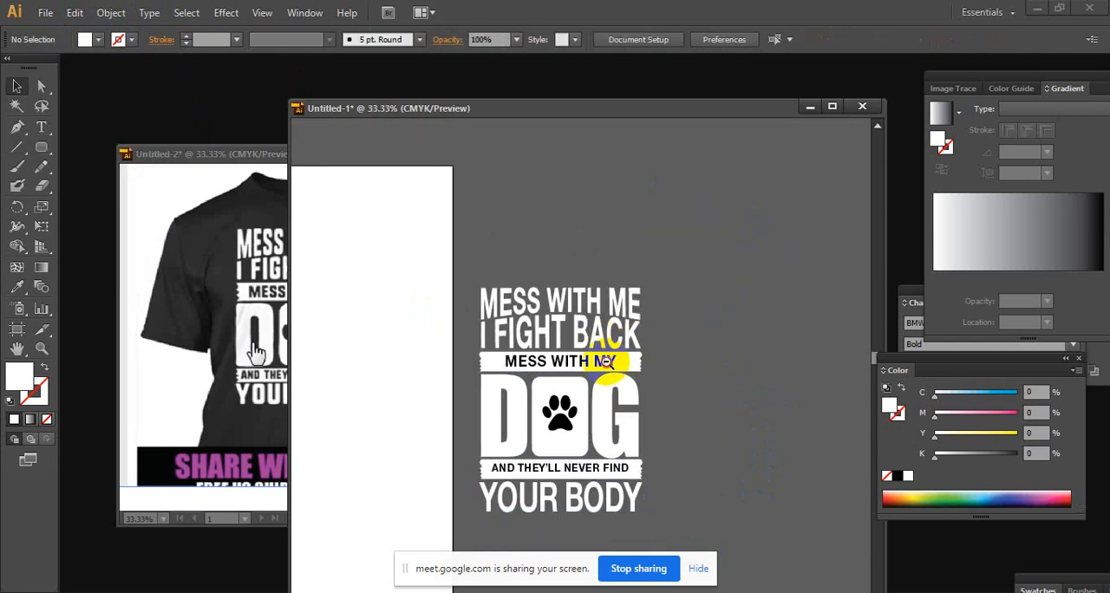
{"action": "left_click", "coordinate": [606, 358], "text": "ctrl+alt"}
{"action": "left_click_drag", "start_coordinate": [579, 350], "coordinate": [680, 303]}
{"action": "left_click", "coordinate": [624, 287], "text": "ctrl"}
{"action": "left_click_drag", "start_coordinate": [708, 461], "coordinate": [826, 307]}
{"action": "left_click_drag", "start_coordinate": [269, 152], "coordinate": [241, 151]}
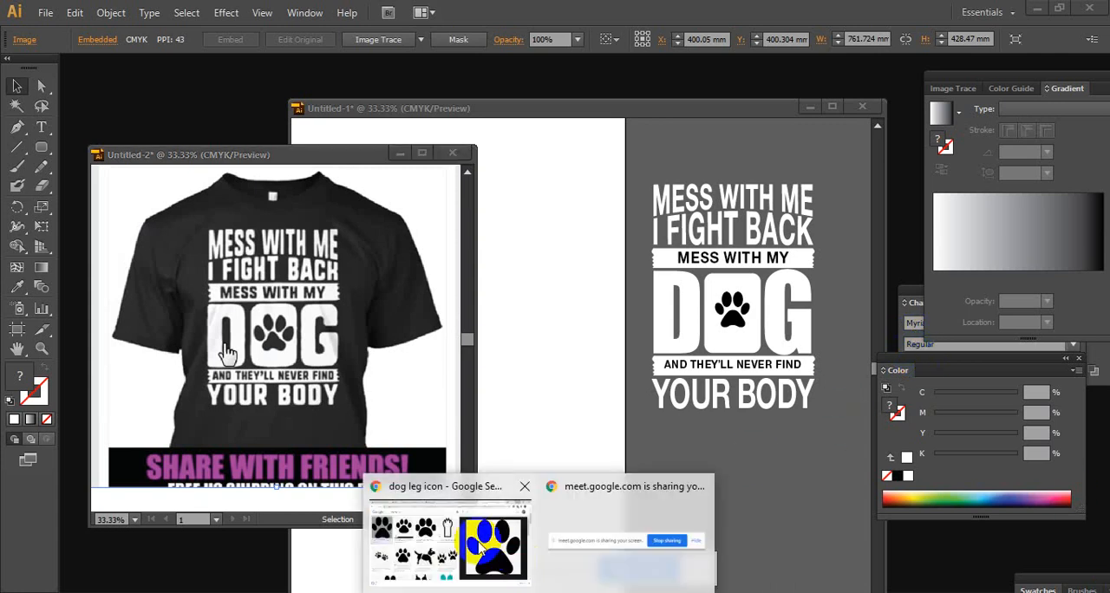
Switch to Chrome and search Google for "t shirt design ideas" in a new tab
{"action": "left_click", "coordinate": [513, 552]}
{"action": "left_click", "coordinate": [947, 14]}
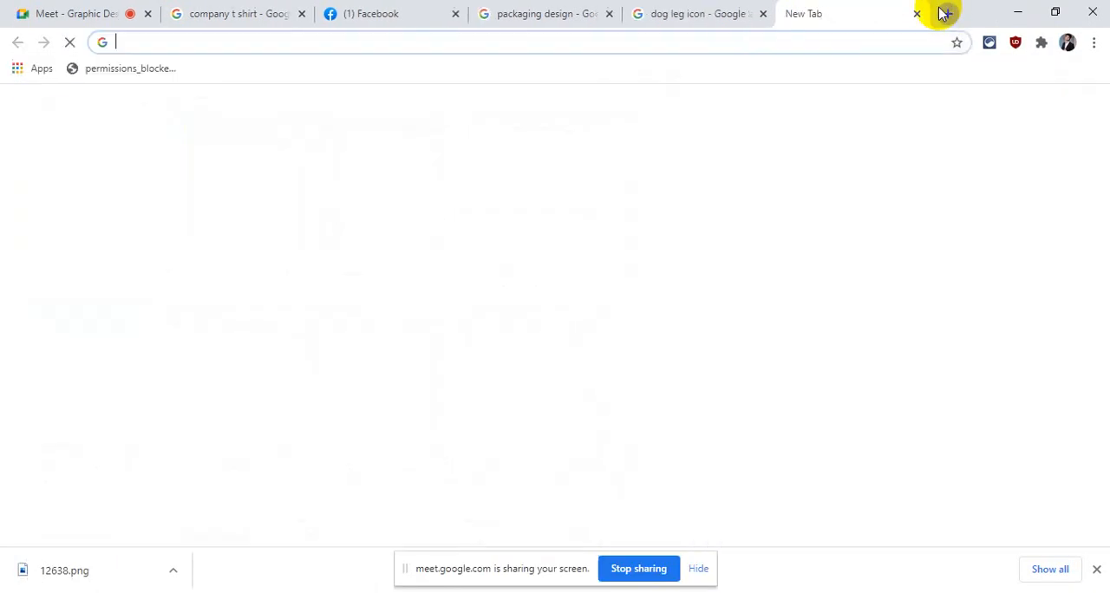
{"action": "type", "text": "t shirt"}
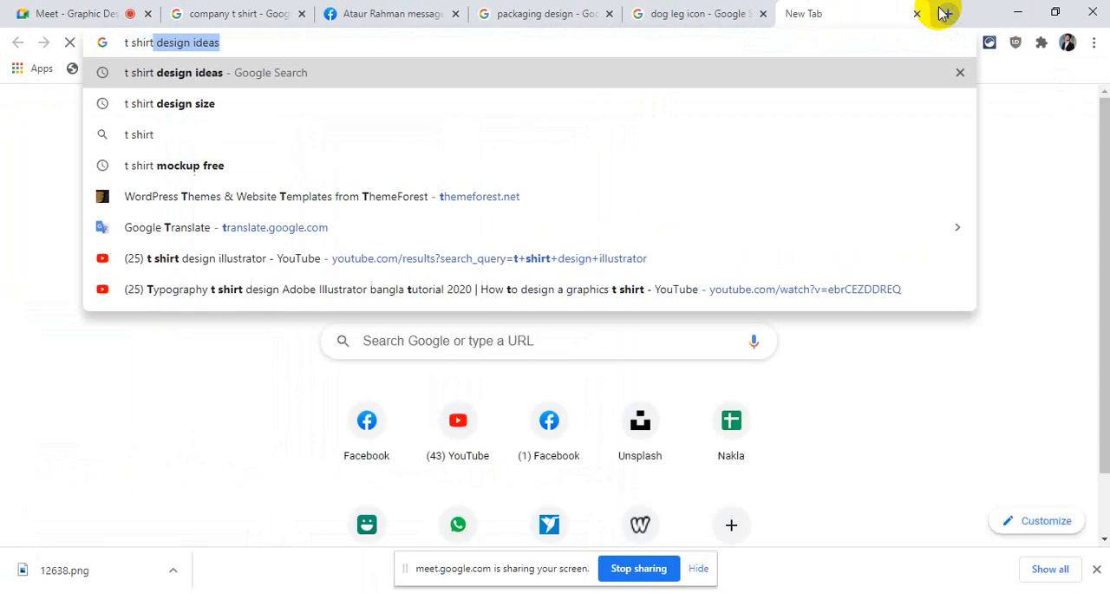
{"action": "key", "text": "Return"}
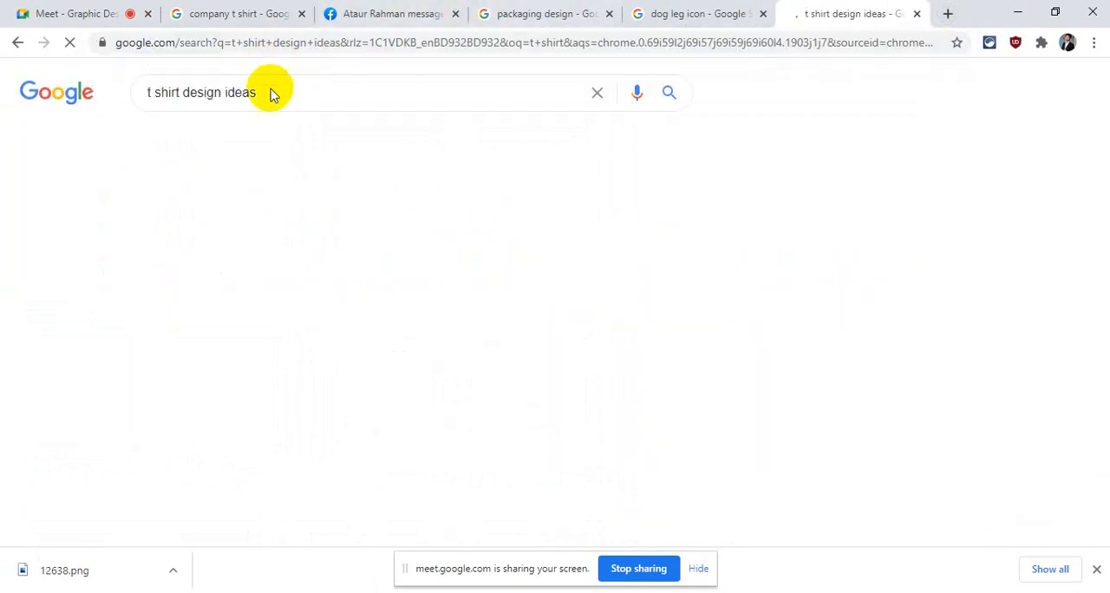
Shorten the Google search to "t shirt" and show its image results
{"action": "left_click", "coordinate": [272, 89]}
{"action": "left_click_drag", "start_coordinate": [271, 89], "coordinate": [185, 94]}
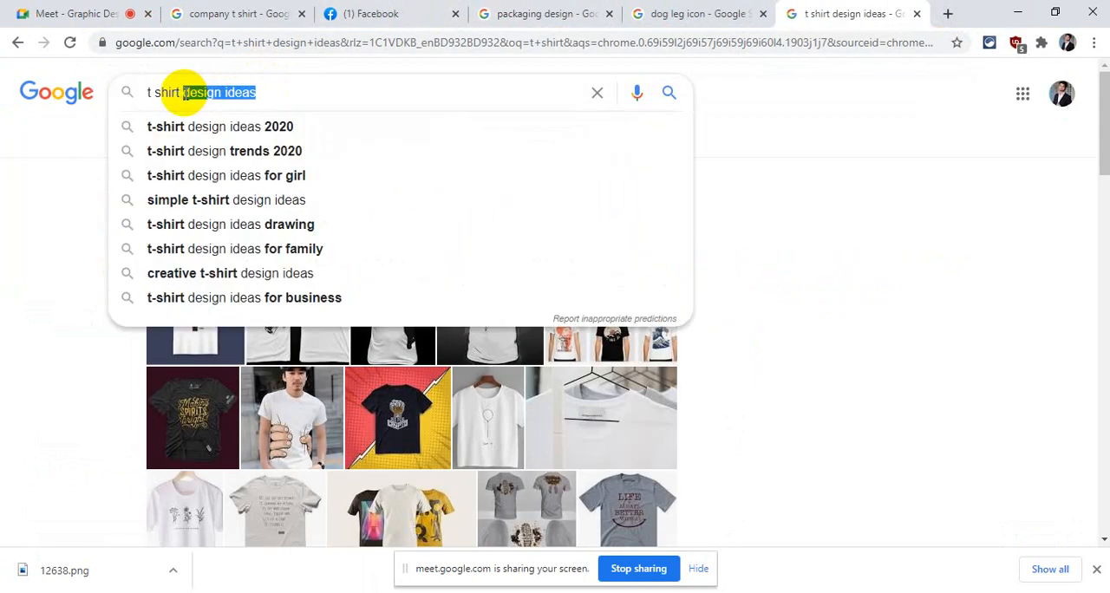
{"action": "key", "text": "BackSpace"}
{"action": "key", "text": "Return"}
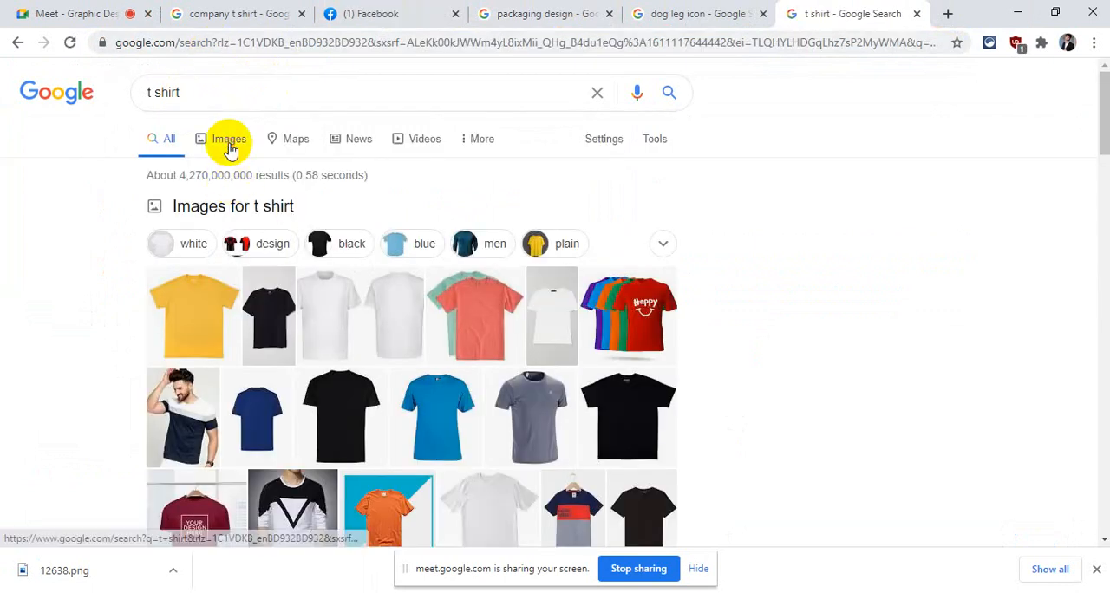
{"action": "left_click", "coordinate": [229, 148]}
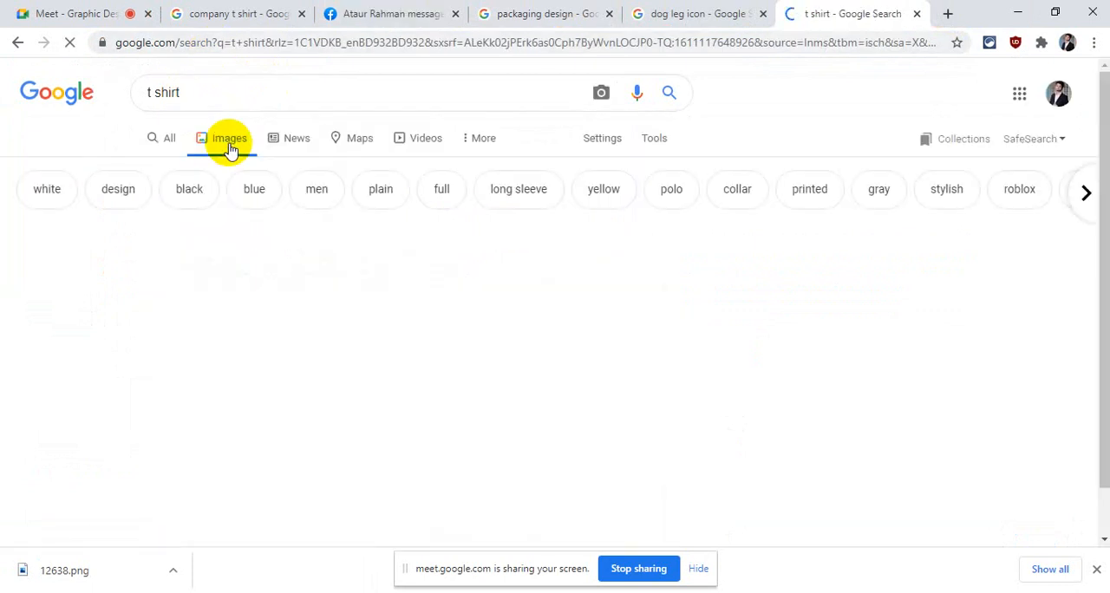
Browse the T-shirt image results for a plain shirt suitable for a mockup
{"action": "scroll", "coordinate": [545, 343], "scroll_direction": "down", "scroll_amount": 5}
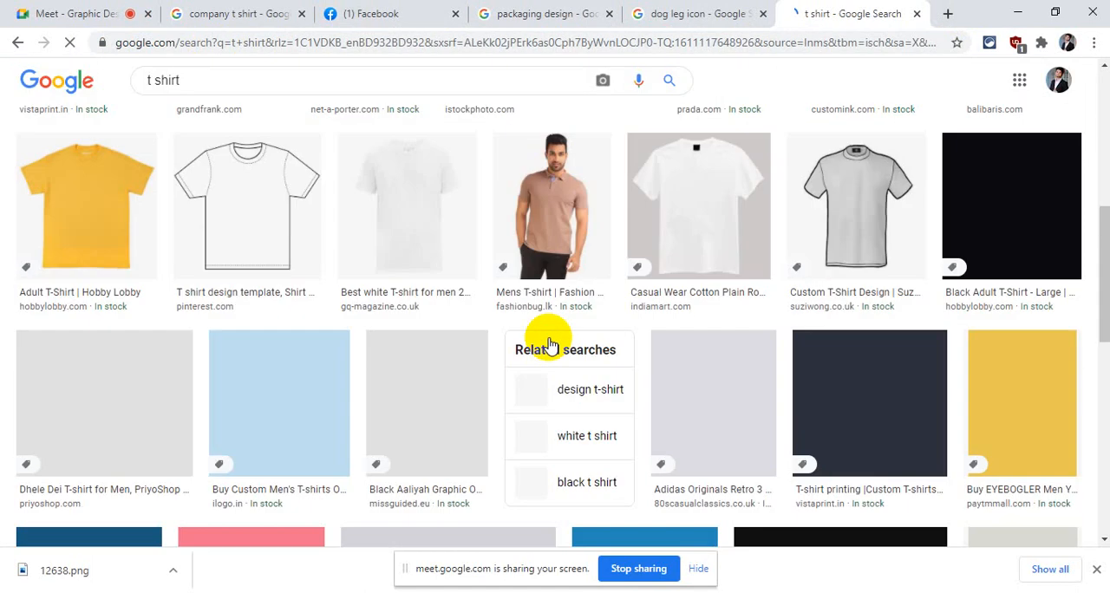
{"action": "scroll", "coordinate": [547, 345], "scroll_direction": "up", "scroll_amount": 8}
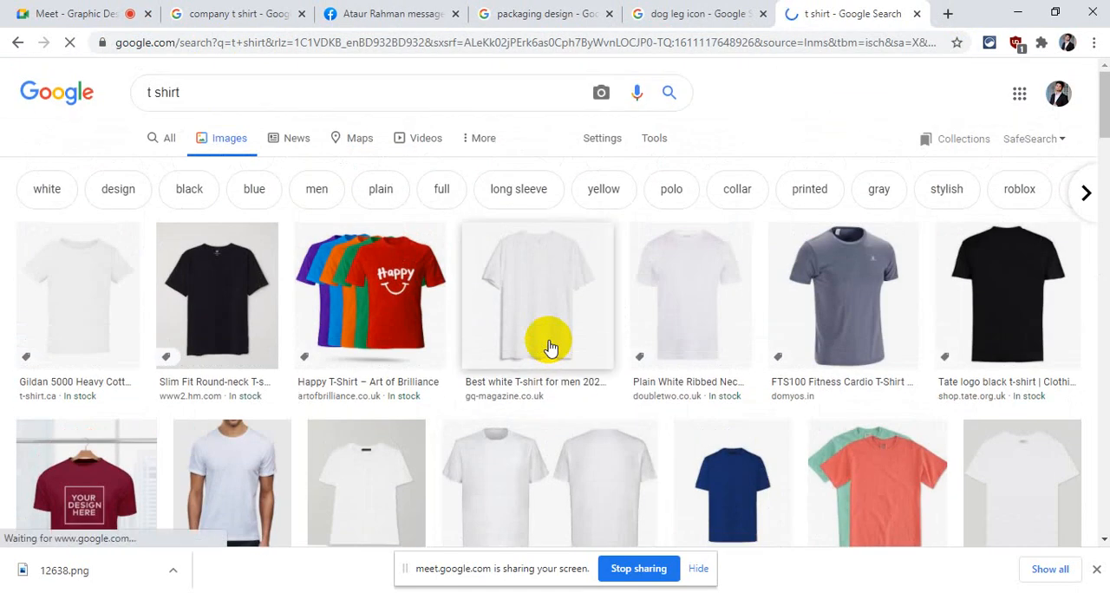
{"action": "scroll", "coordinate": [548, 346], "scroll_direction": "down", "scroll_amount": 7}
{"action": "scroll", "coordinate": [543, 340], "scroll_direction": "up", "scroll_amount": 5}
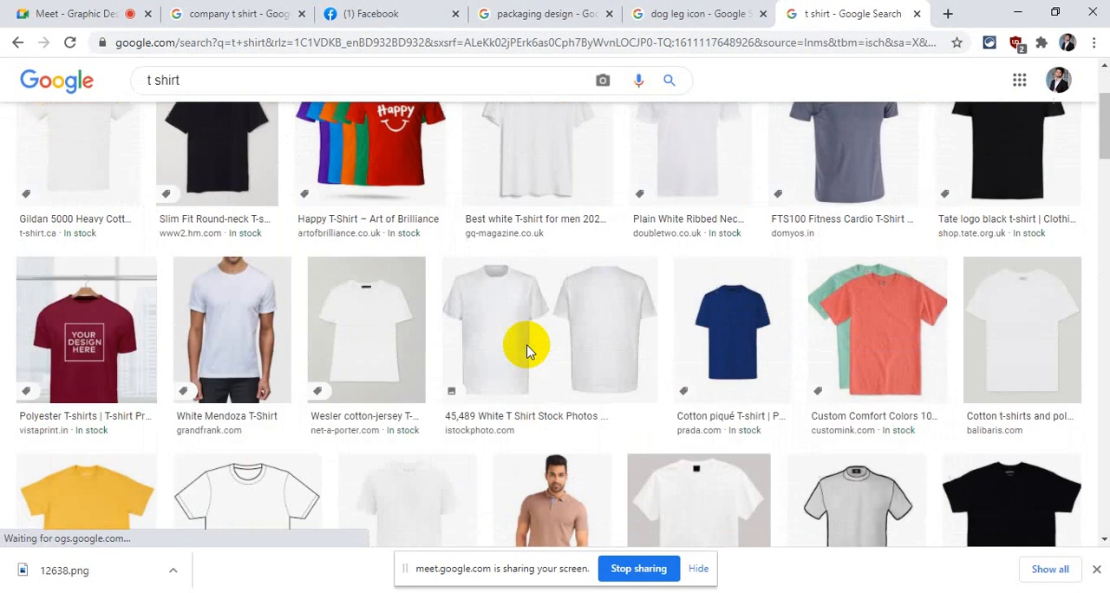
{"action": "scroll", "coordinate": [529, 350], "scroll_direction": "down", "scroll_amount": 5}
{"action": "scroll", "coordinate": [527, 351], "scroll_direction": "down", "scroll_amount": 6}
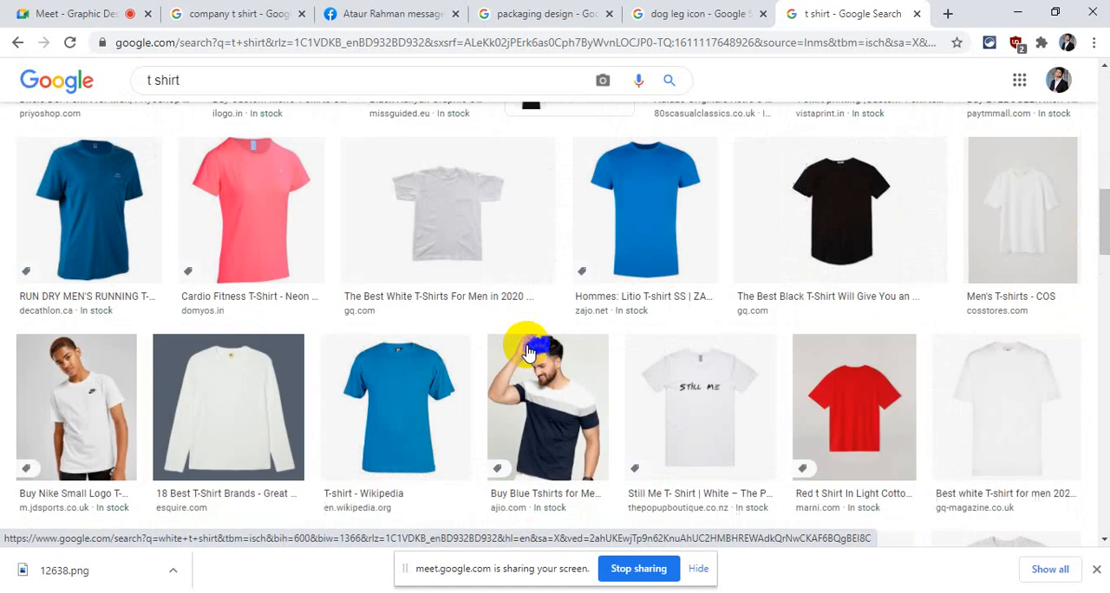
{"action": "scroll", "coordinate": [528, 351], "scroll_direction": "down", "scroll_amount": 4}
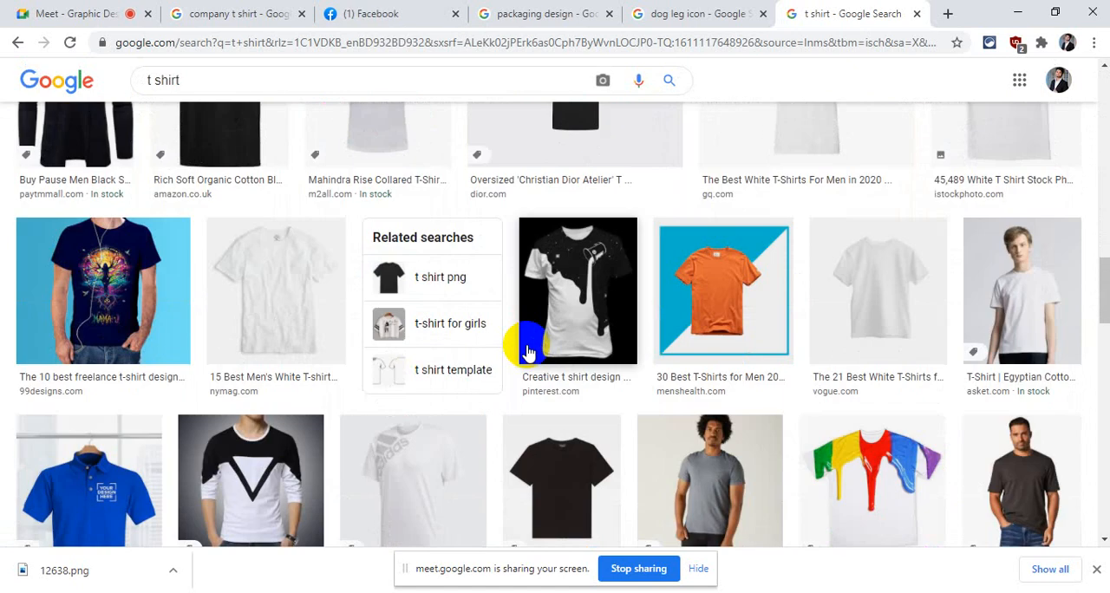
{"action": "scroll", "coordinate": [520, 345], "scroll_direction": "down", "scroll_amount": 5}
{"action": "scroll", "coordinate": [512, 347], "scroll_direction": "up", "scroll_amount": 5}
{"action": "scroll", "coordinate": [763, 416], "scroll_direction": "down", "scroll_amount": 3}
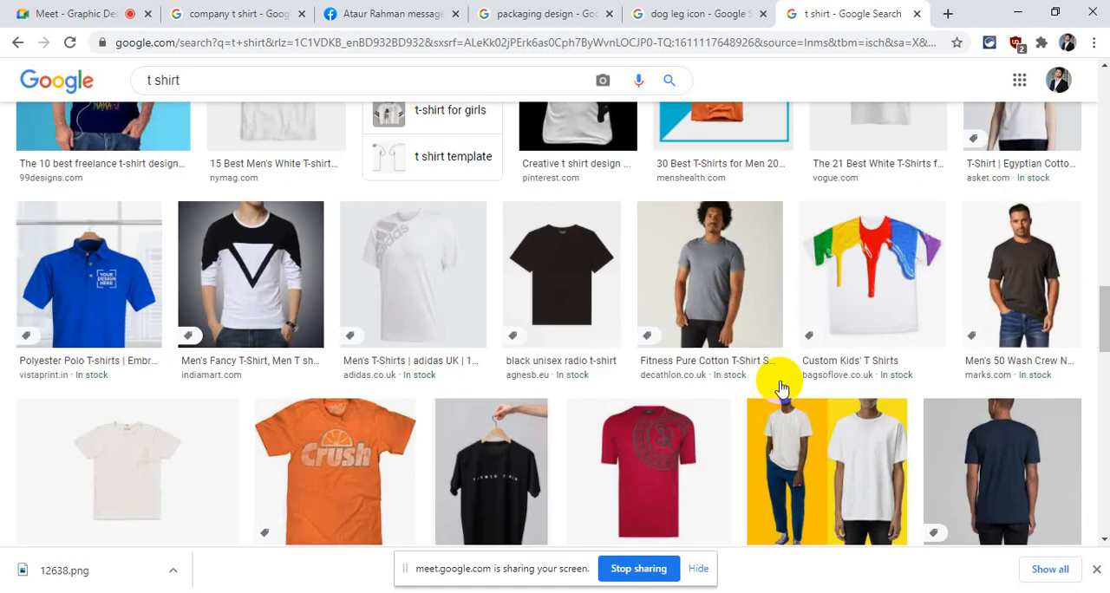
{"action": "scroll", "coordinate": [776, 387], "scroll_direction": "up", "scroll_amount": 15}
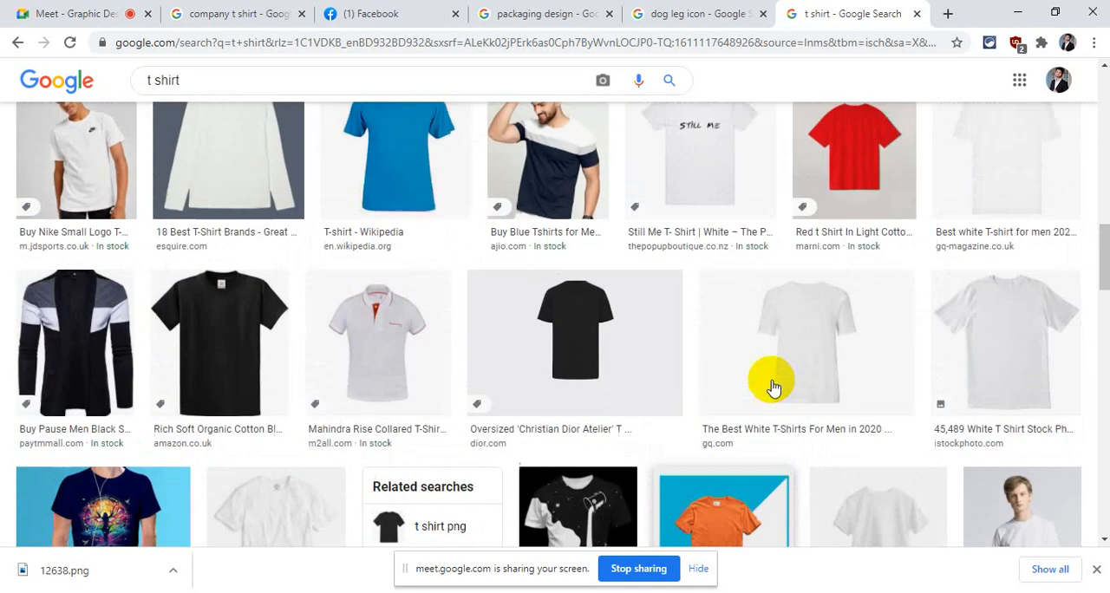
{"action": "scroll", "coordinate": [770, 384], "scroll_direction": "up", "scroll_amount": 10}
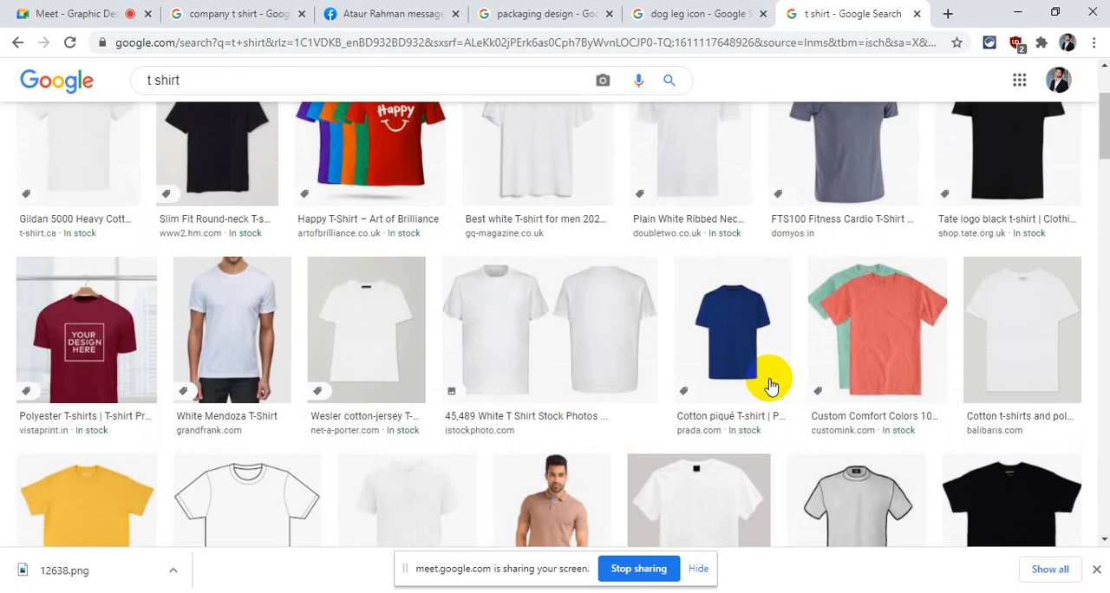
{"action": "scroll", "coordinate": [768, 377], "scroll_direction": "down", "scroll_amount": 3}
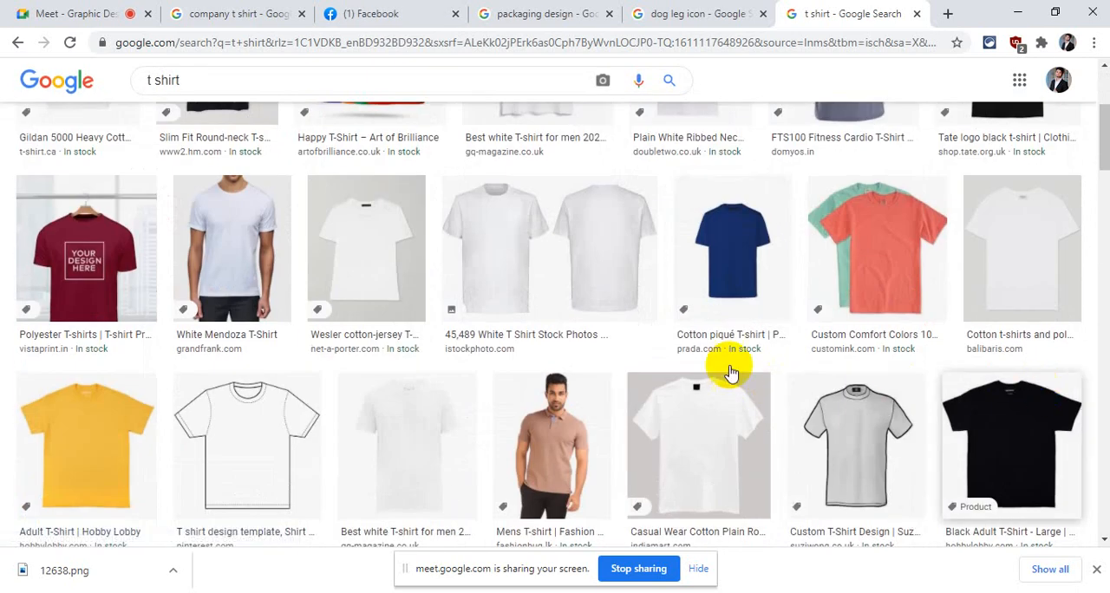
{"action": "scroll", "coordinate": [310, 265], "scroll_direction": "up", "scroll_amount": 3}
Preview the black slim-fit round-neck T-shirt, open the basic o-neck black T-shirt from its related images, and copy that image
{"action": "left_click", "coordinate": [222, 265]}
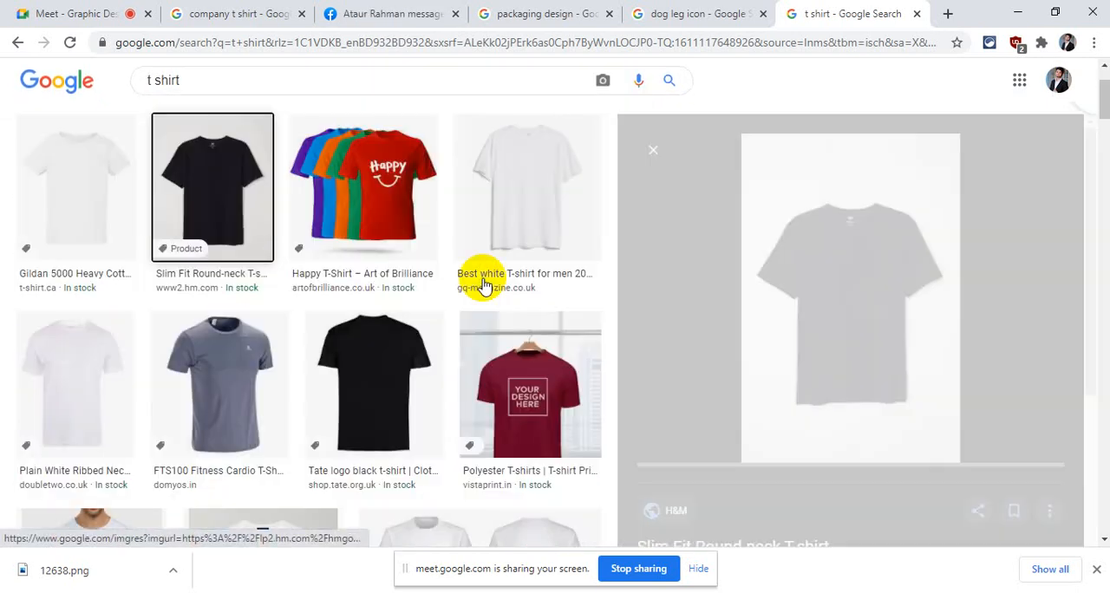
{"action": "scroll", "coordinate": [761, 305], "scroll_direction": "down", "scroll_amount": 10}
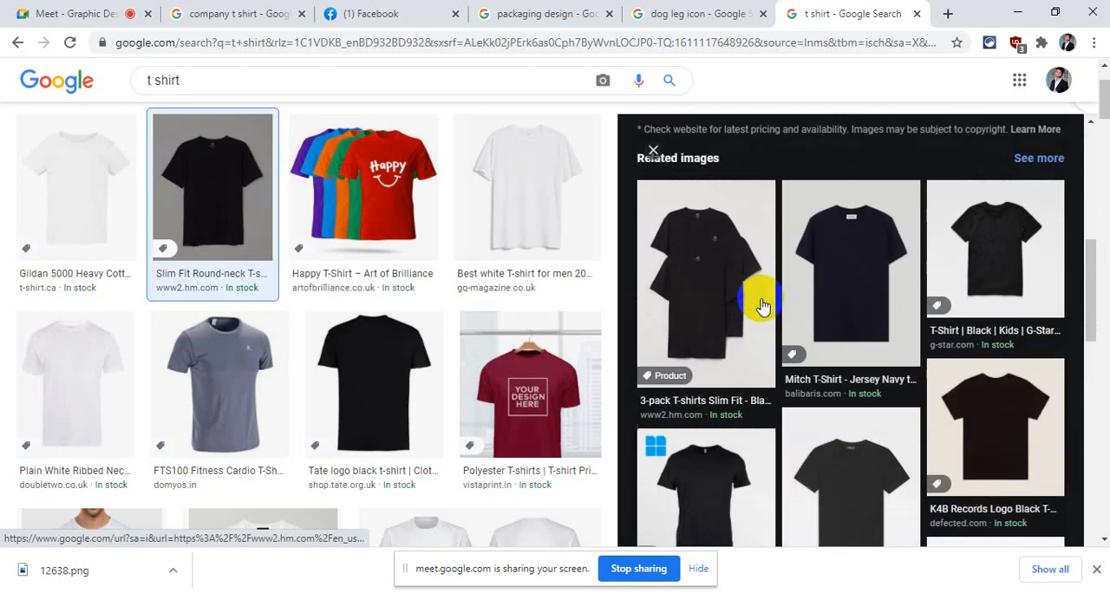
{"action": "scroll", "coordinate": [758, 299], "scroll_direction": "down", "scroll_amount": 3}
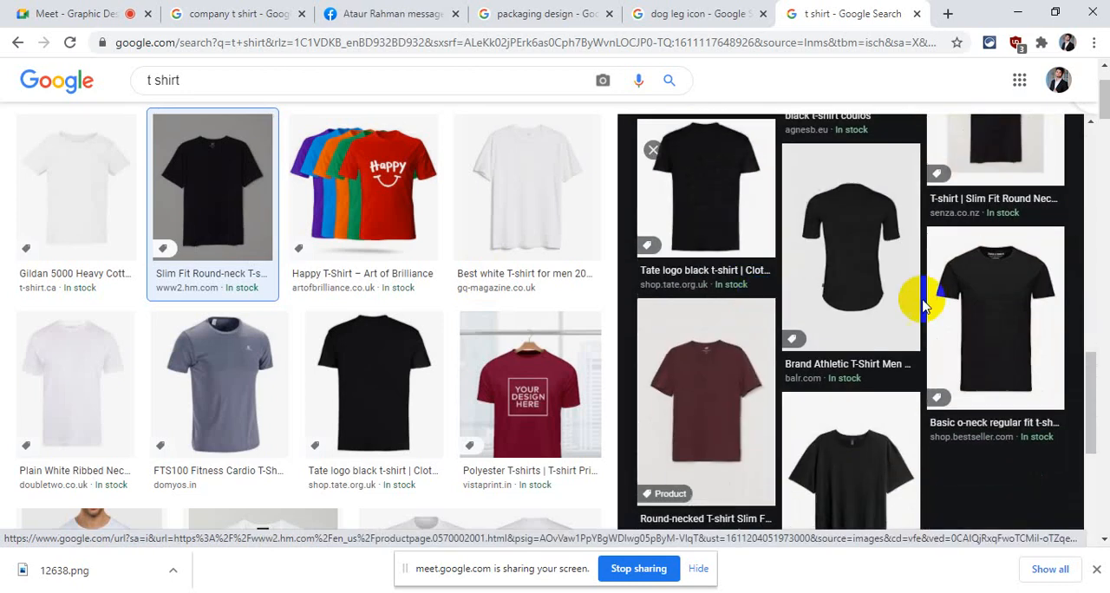
{"action": "left_click", "coordinate": [977, 302]}
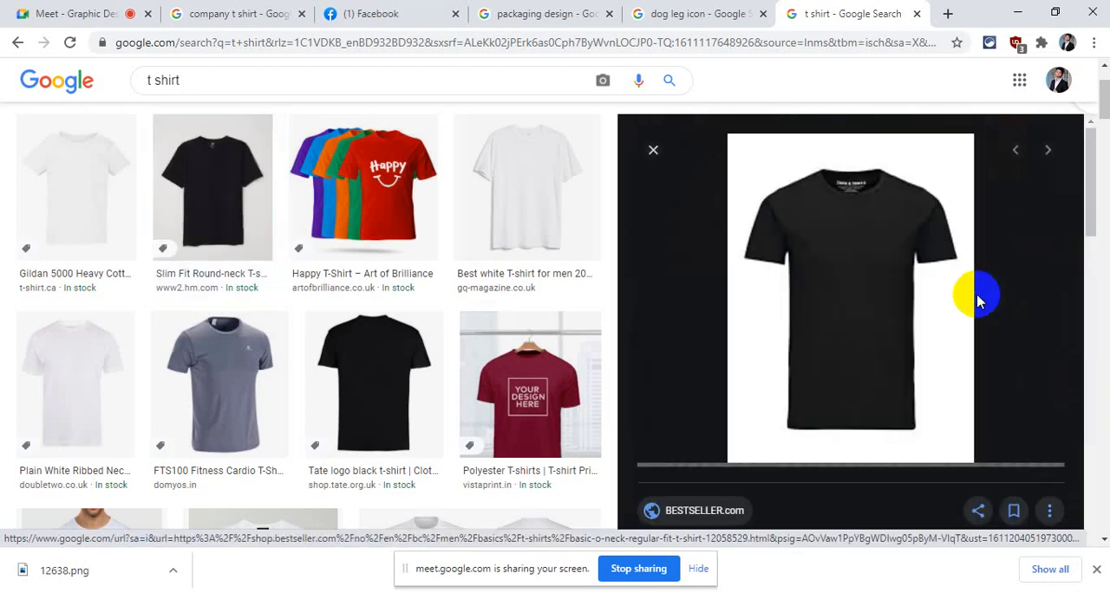
{"action": "right_click", "coordinate": [811, 283]}
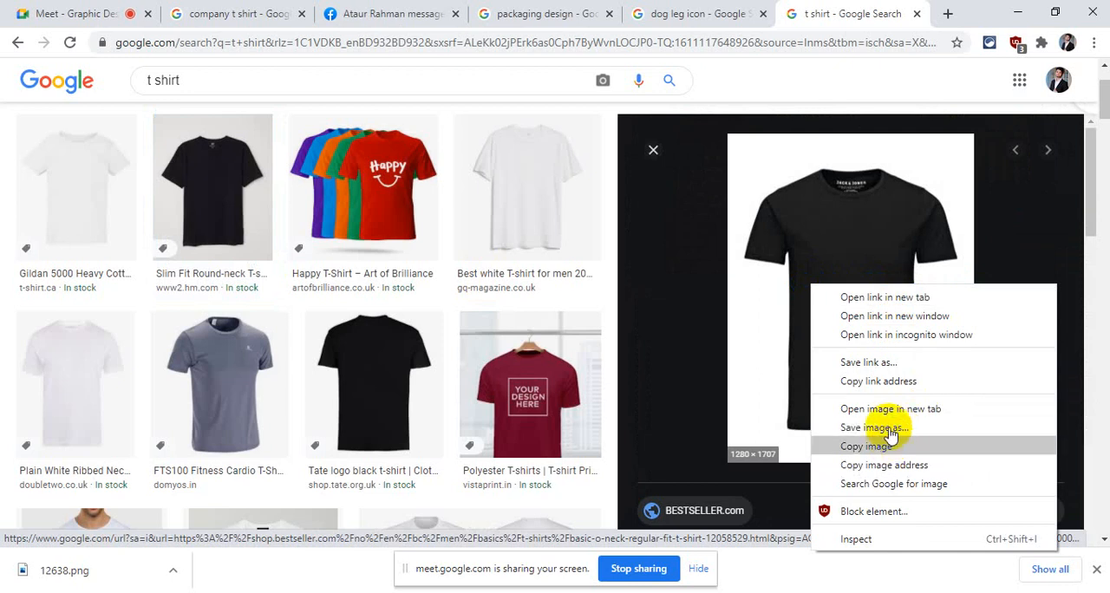
{"action": "left_click", "coordinate": [827, 443]}
Switch to Illustrator and paste the copied black T-shirt image into the Untitled-1 document
{"action": "left_click", "coordinate": [1017, 12]}
{"action": "left_click", "coordinate": [588, 251]}
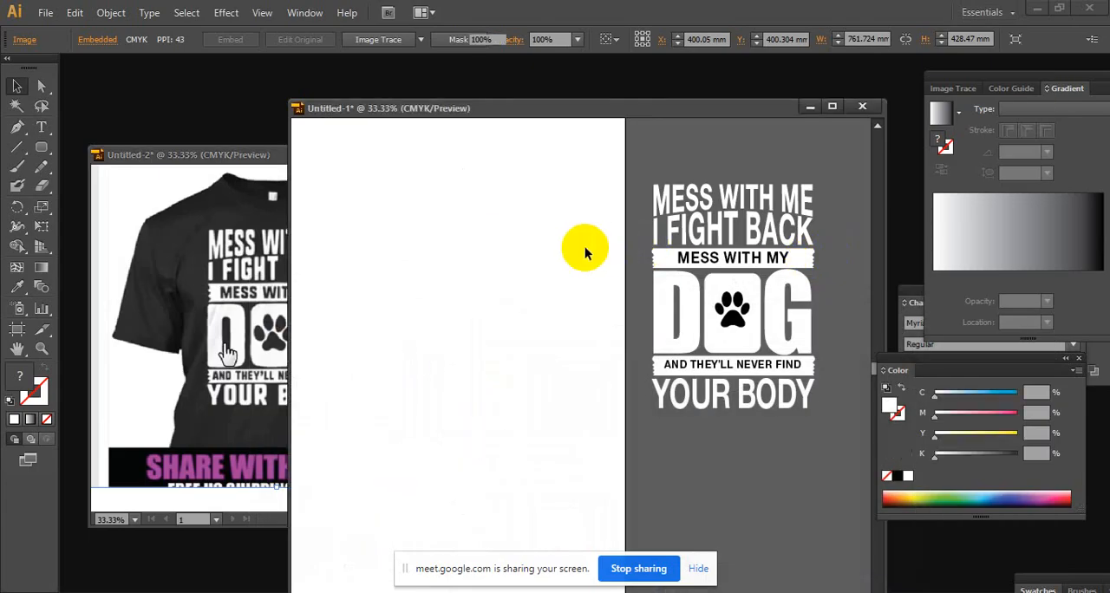
{"action": "key", "text": "ctrl+v"}
{"action": "left_click", "coordinate": [590, 263], "text": "ctrl+alt"}
{"action": "left_click", "coordinate": [592, 265], "text": "ctrl+alt"}
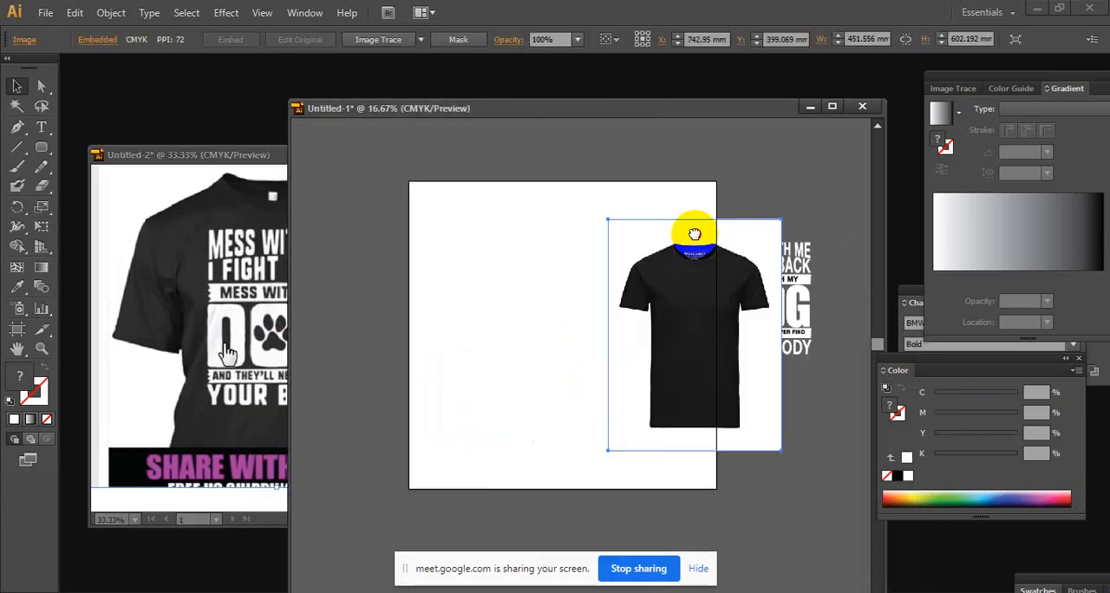
Centre the T-shirt image on the artboard, enlarge it to about 568 by 758 mm, and deselect it
{"action": "left_click_drag", "start_coordinate": [694, 230], "coordinate": [609, 284]}
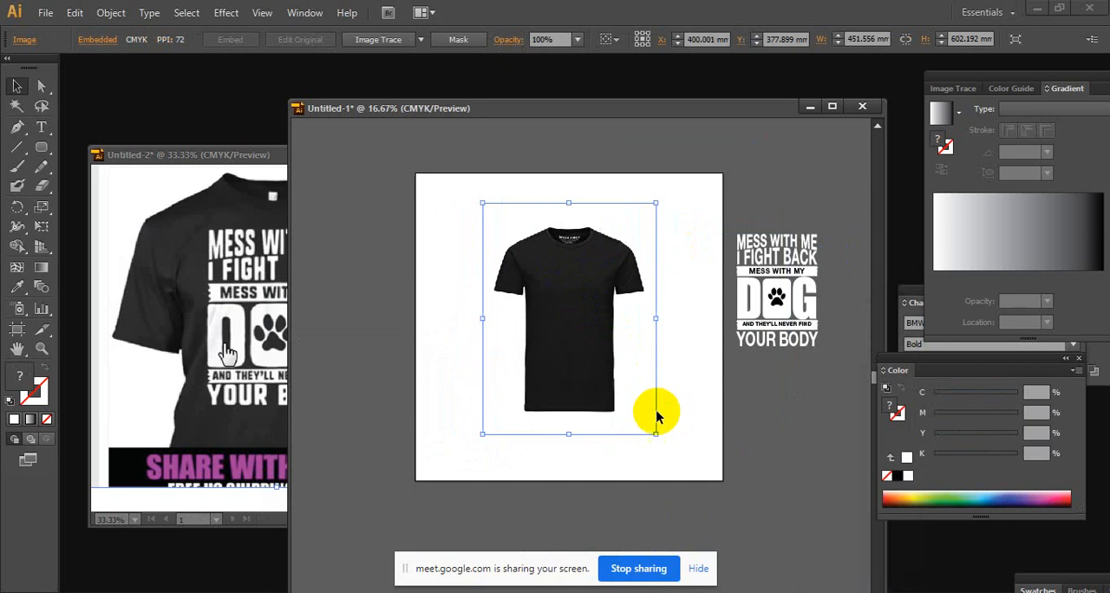
{"action": "left_click_drag", "start_coordinate": [652, 436], "coordinate": [675, 466]}
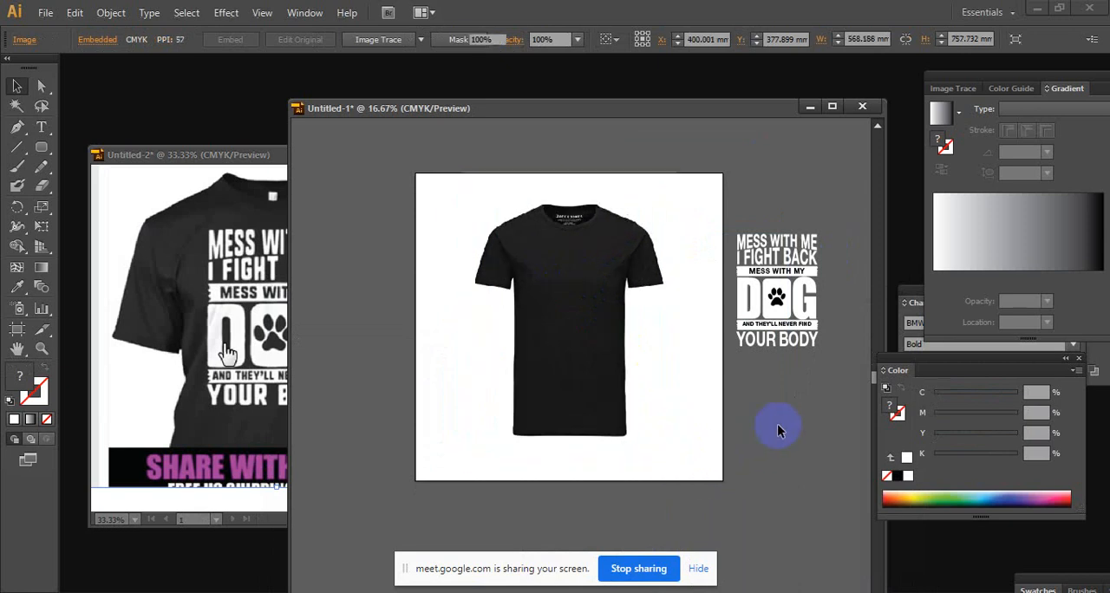
{"action": "left_click", "coordinate": [856, 382]}
Bring the complete white dog artwork in front of the T-shirt image and place it on the shirt's chest
{"action": "left_click_drag", "start_coordinate": [834, 368], "coordinate": [713, 184]}
{"action": "right_click", "coordinate": [796, 282]}
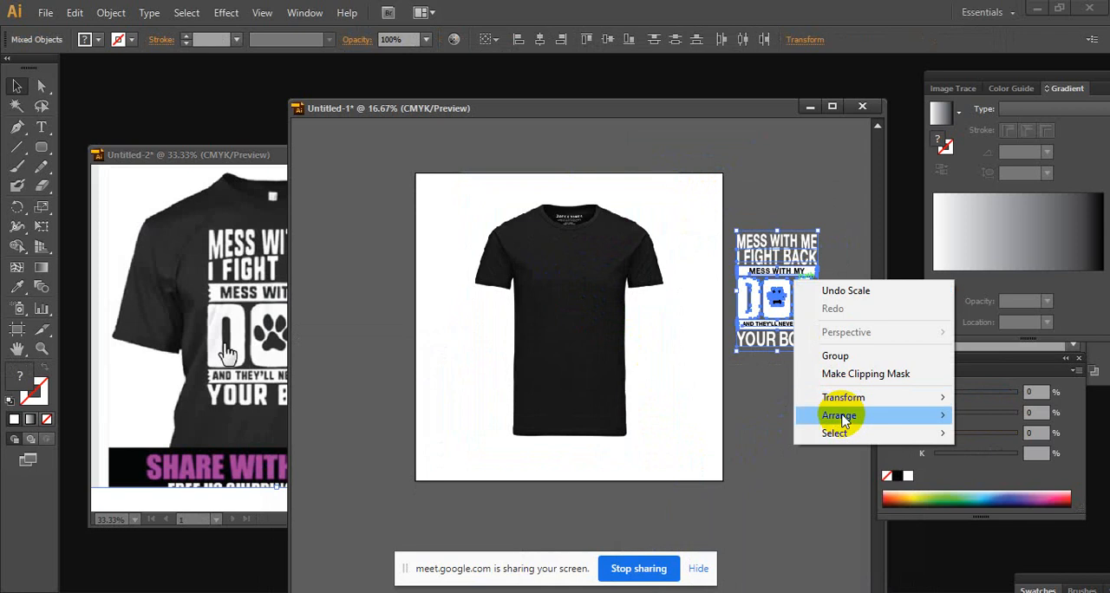
{"action": "left_click", "coordinate": [645, 415]}
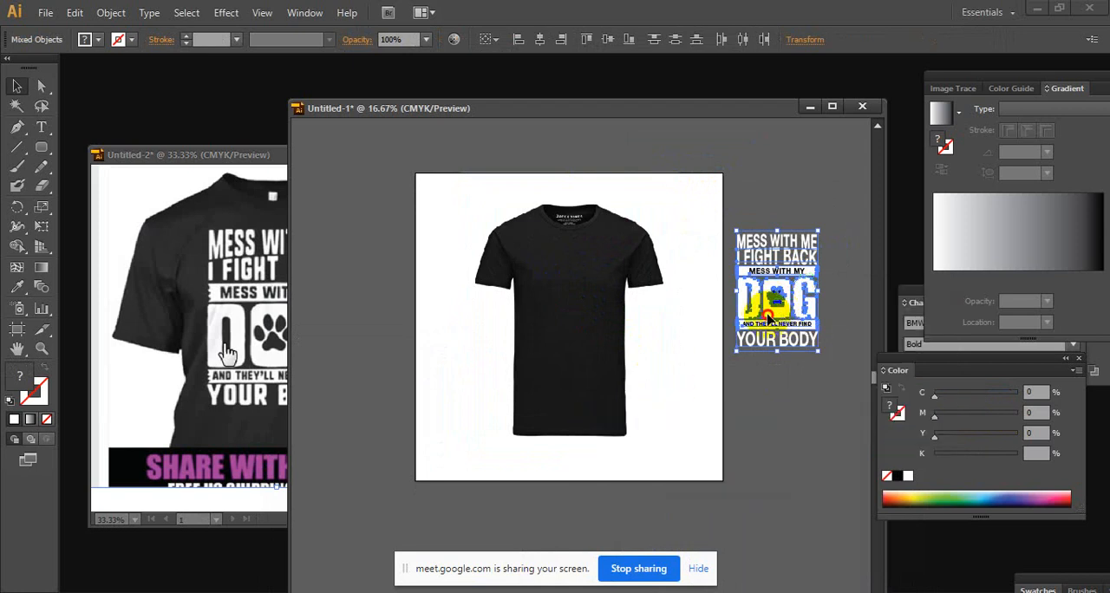
{"action": "left_click_drag", "start_coordinate": [768, 319], "coordinate": [572, 332]}
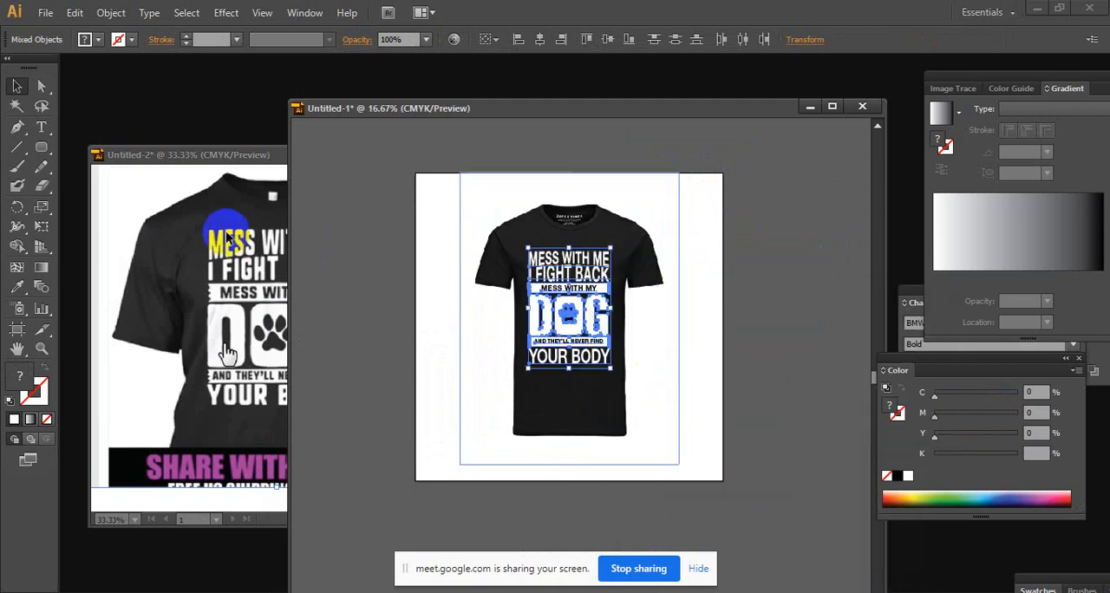
Scale the artwork down slightly and move it higher on the chest, using the reference shirt as a guide
{"action": "left_click", "coordinate": [224, 234]}
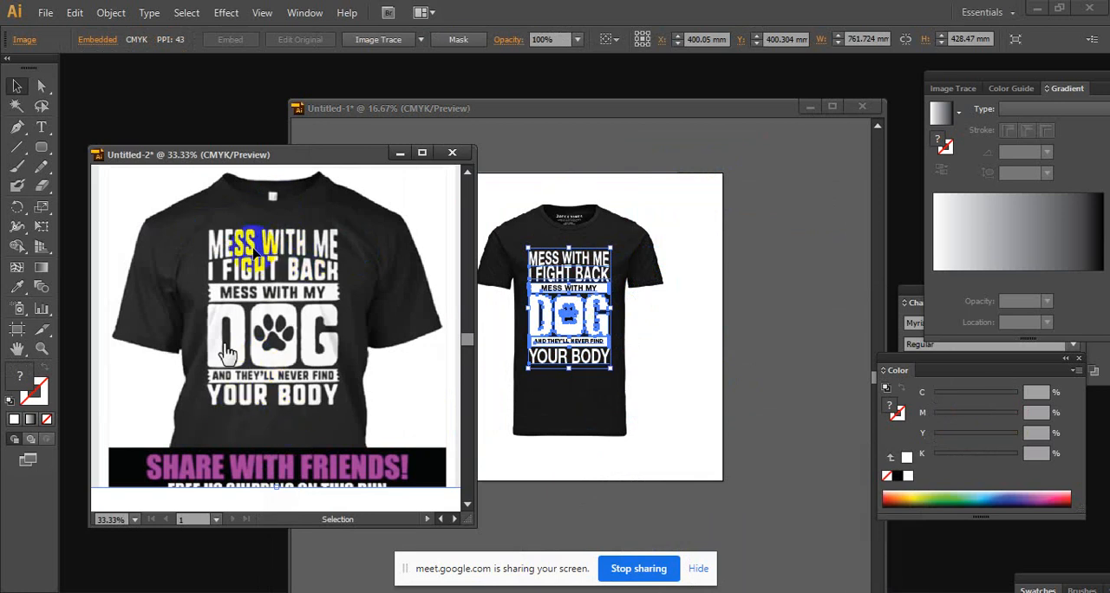
{"action": "left_click", "coordinate": [740, 267]}
{"action": "scroll", "coordinate": [604, 296], "scroll_direction": "up", "scroll_amount": 2}
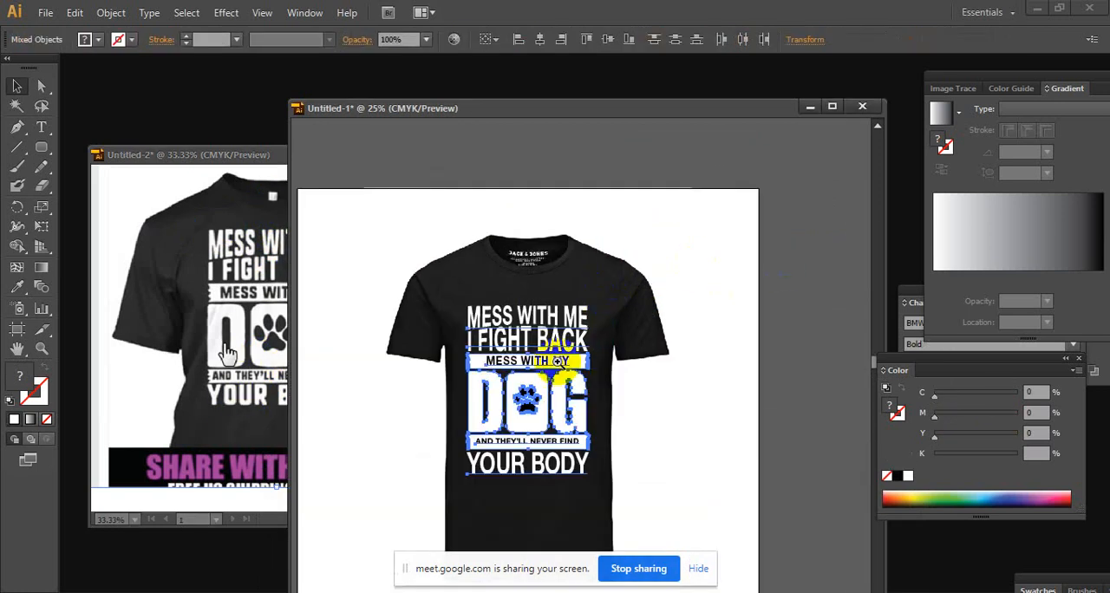
{"action": "left_click_drag", "start_coordinate": [542, 381], "coordinate": [582, 326]}
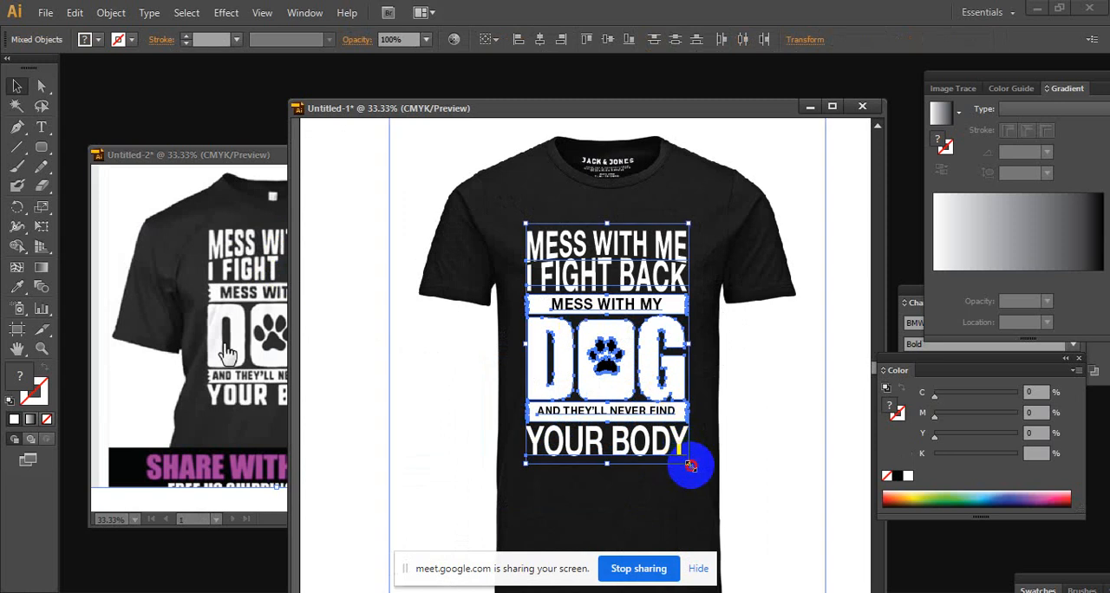
{"action": "left_click_drag", "start_coordinate": [691, 467], "coordinate": [670, 437]}
{"action": "left_click_drag", "start_coordinate": [596, 339], "coordinate": [608, 315]}
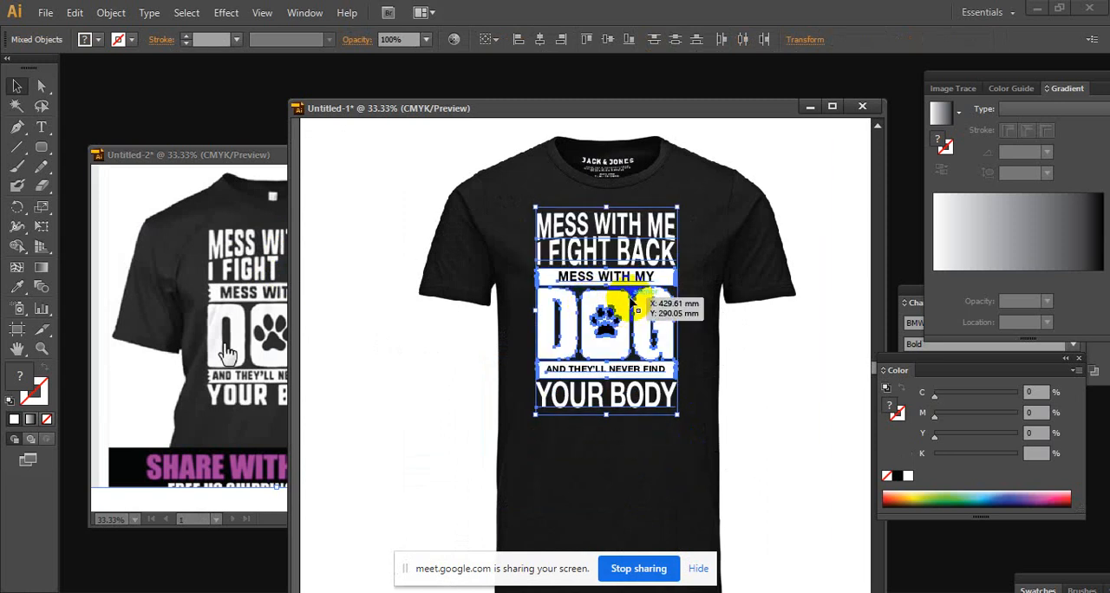
{"action": "left_click", "coordinate": [700, 272]}
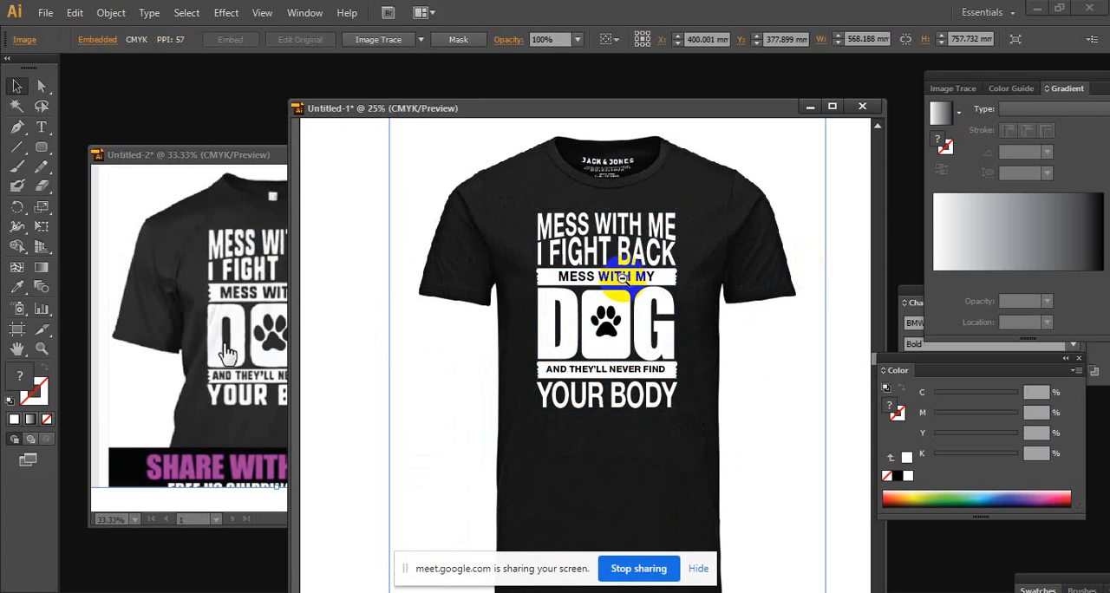
Compare the mockup with the reference shirt side by side, narrowing the reference window and examining its lettering up close
{"action": "left_click", "coordinate": [257, 223]}
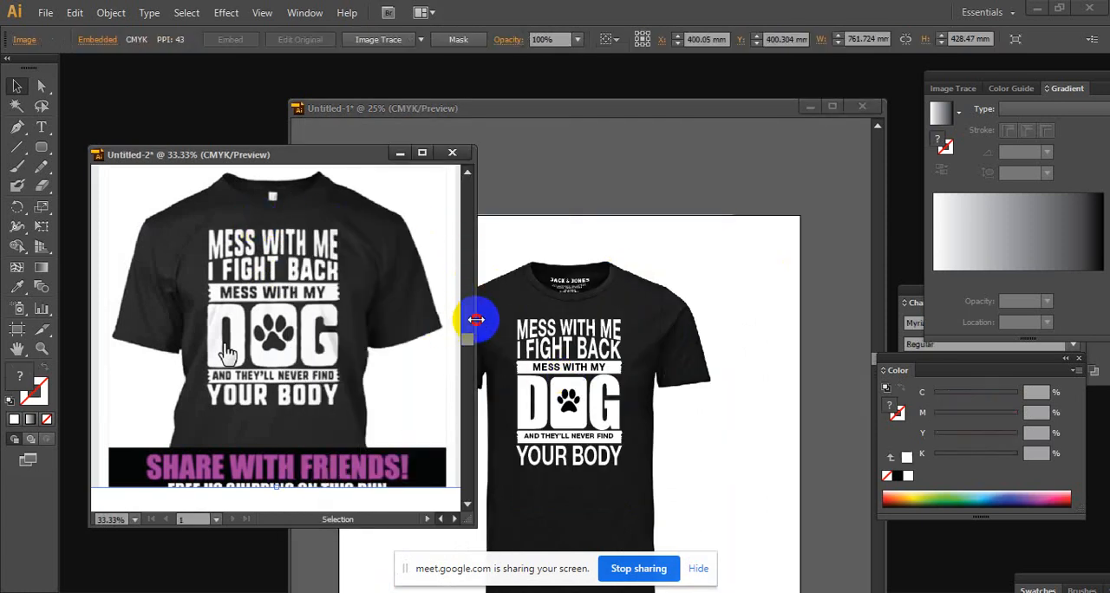
{"action": "left_click_drag", "start_coordinate": [475, 320], "coordinate": [420, 319]}
{"action": "left_click", "coordinate": [557, 376]}
{"action": "key", "text": "ctrl+space"}
{"action": "left_click", "coordinate": [556, 376], "text": "ctrl"}
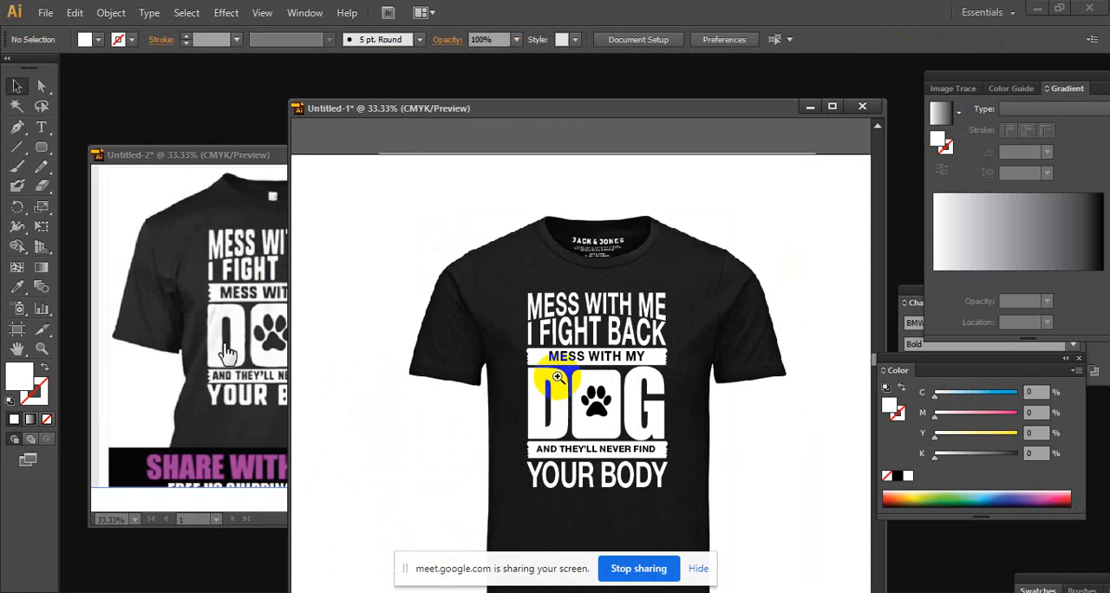
{"action": "left_click", "coordinate": [276, 243]}
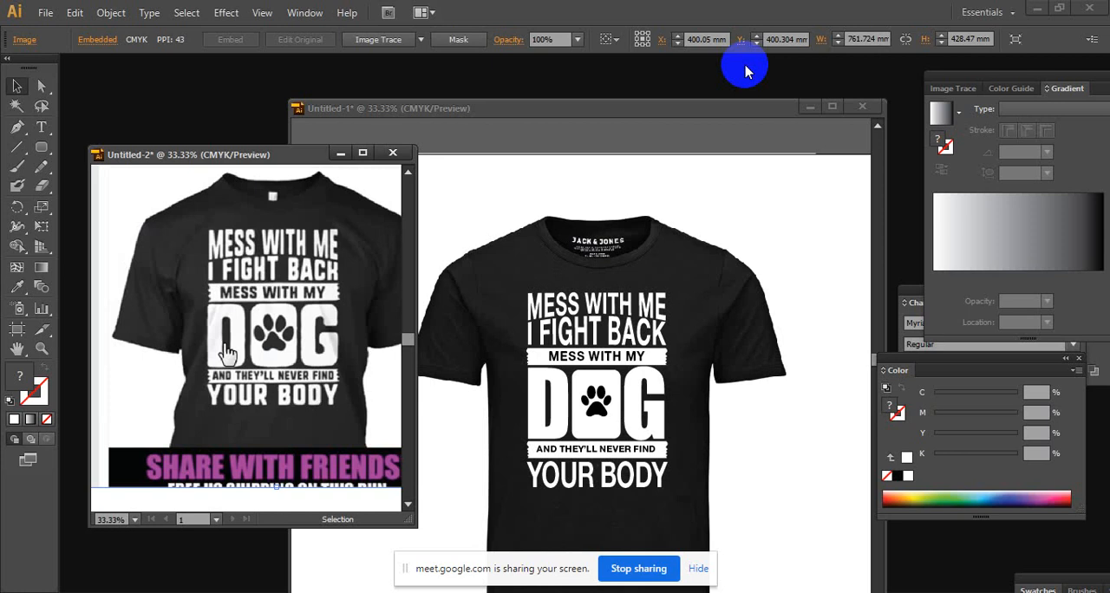
{"action": "left_click", "coordinate": [260, 381]}
{"action": "left_click", "coordinate": [277, 355]}
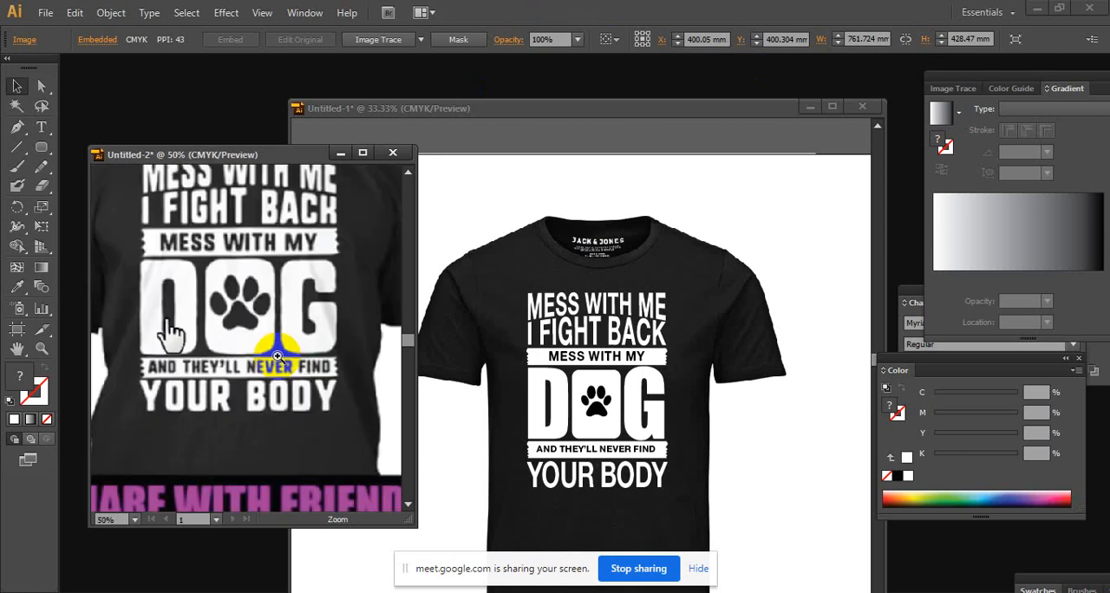
{"action": "left_click", "coordinate": [256, 299]}
{"action": "left_click", "coordinate": [246, 335]}
{"action": "left_click", "coordinate": [246, 335], "text": "alt"}
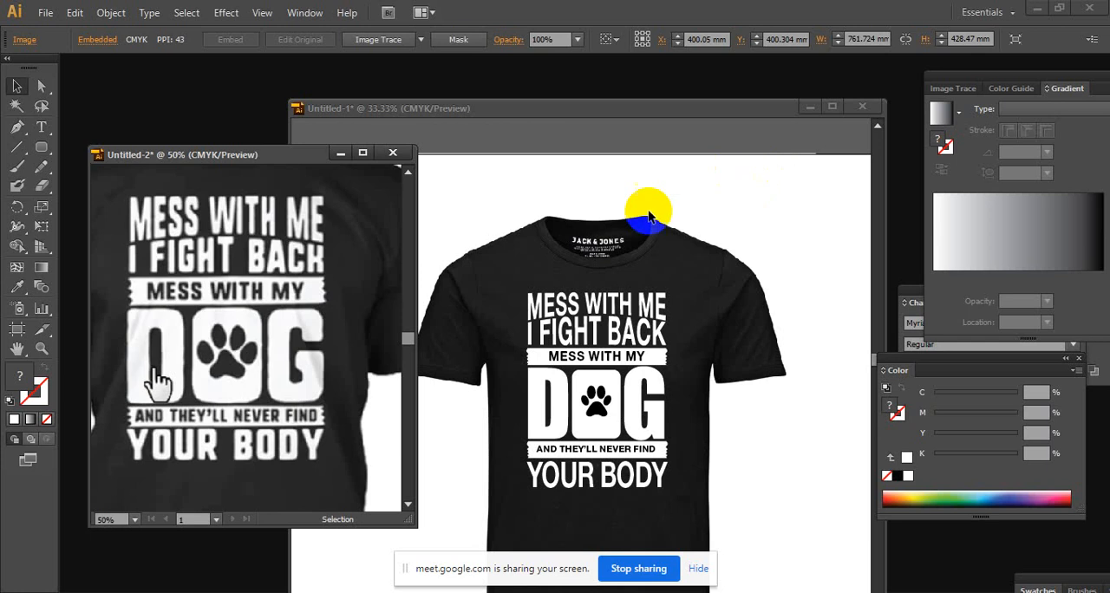
Convert the black MESS WITH MY text on the upper banner to outlines
{"action": "left_click", "coordinate": [603, 362]}
{"action": "left_click", "coordinate": [603, 362]}
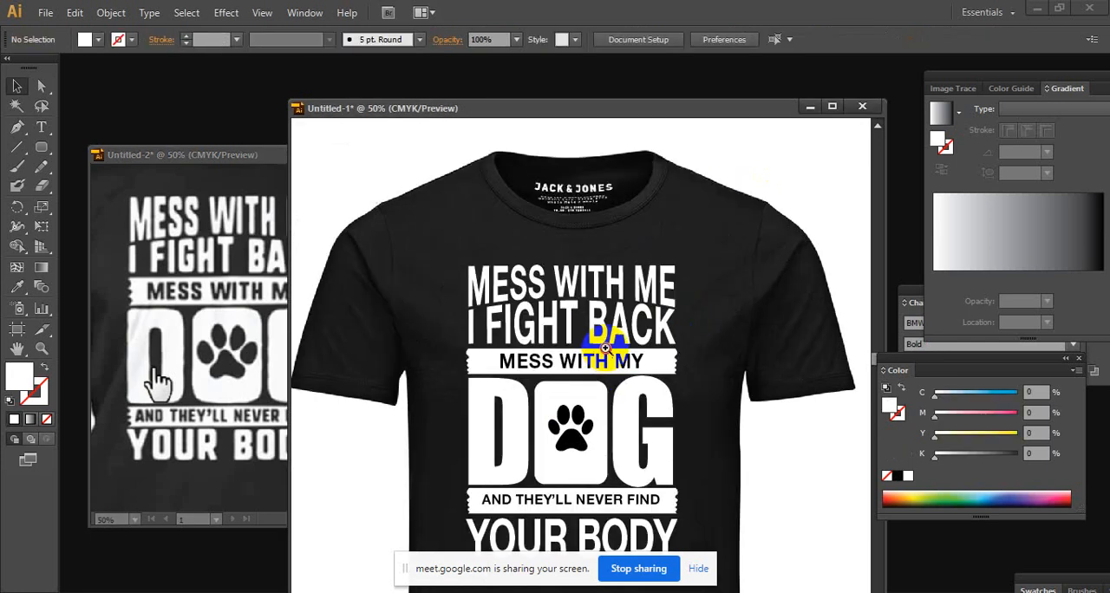
{"action": "left_click", "coordinate": [604, 364]}
{"action": "left_click", "coordinate": [603, 366]}
{"action": "left_click", "coordinate": [559, 383]}
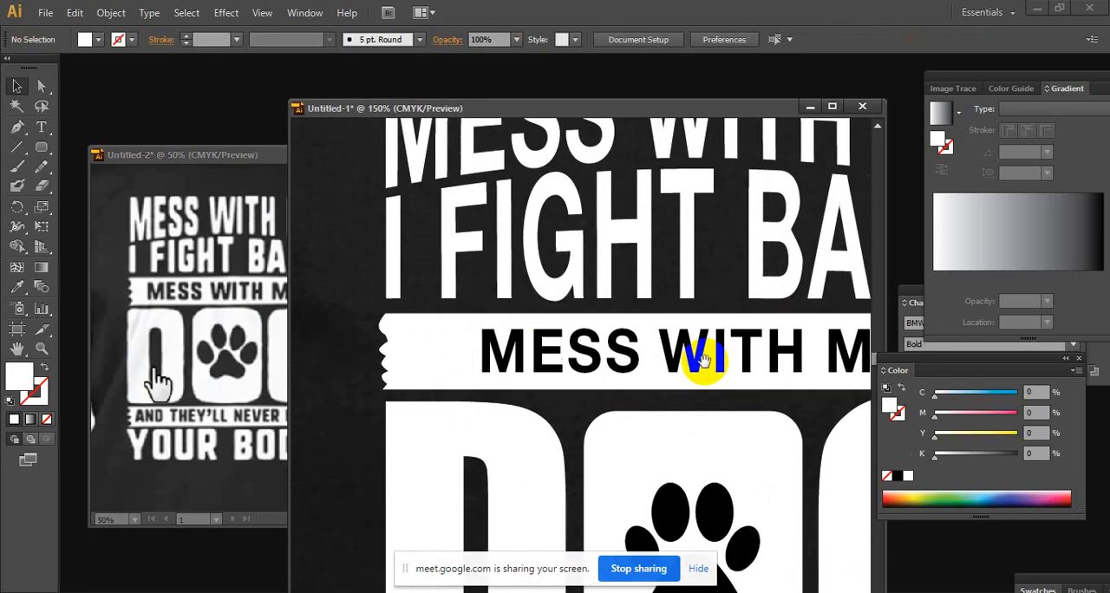
{"action": "left_click", "coordinate": [631, 365]}
{"action": "right_click", "coordinate": [633, 369]}
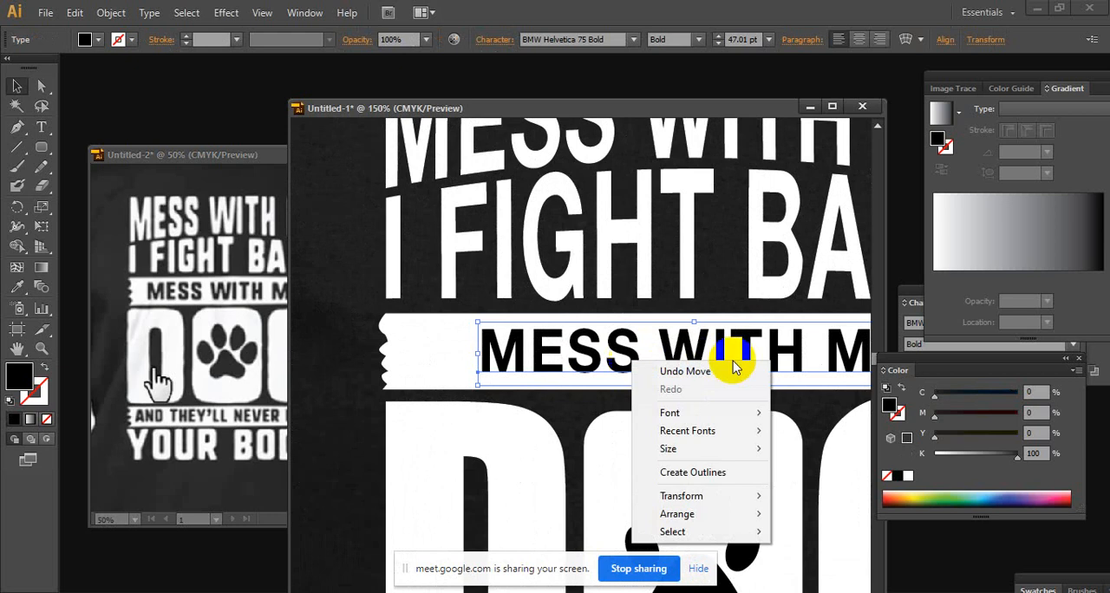
{"action": "left_click", "coordinate": [707, 482]}
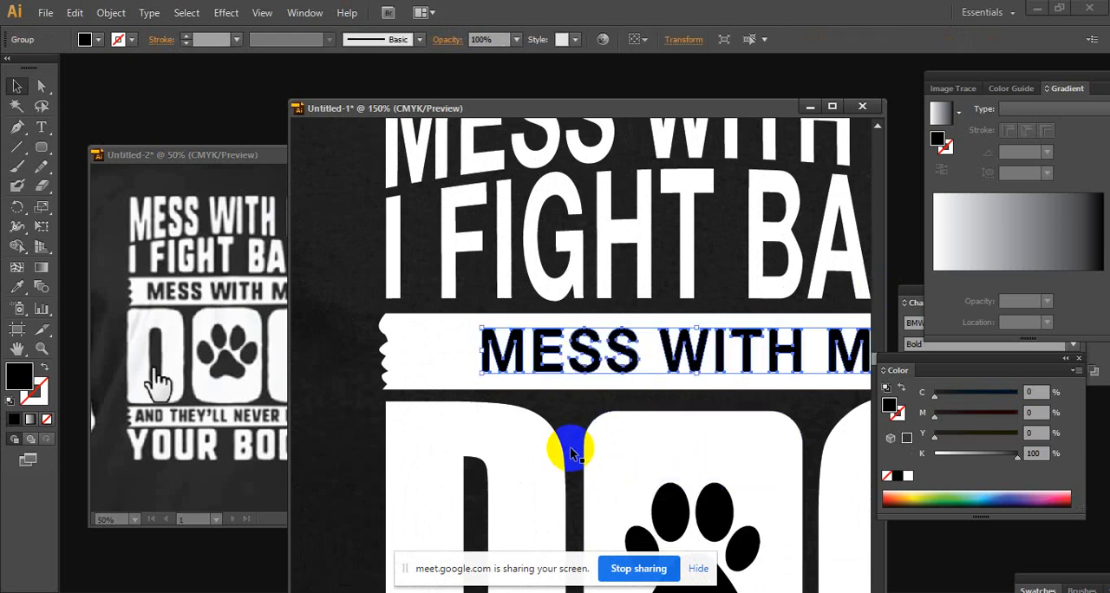
Split the upper banner along its outlined MESS WITH MY lettering with the Pathfinder Divide operation
{"action": "right_click", "coordinate": [594, 345]}
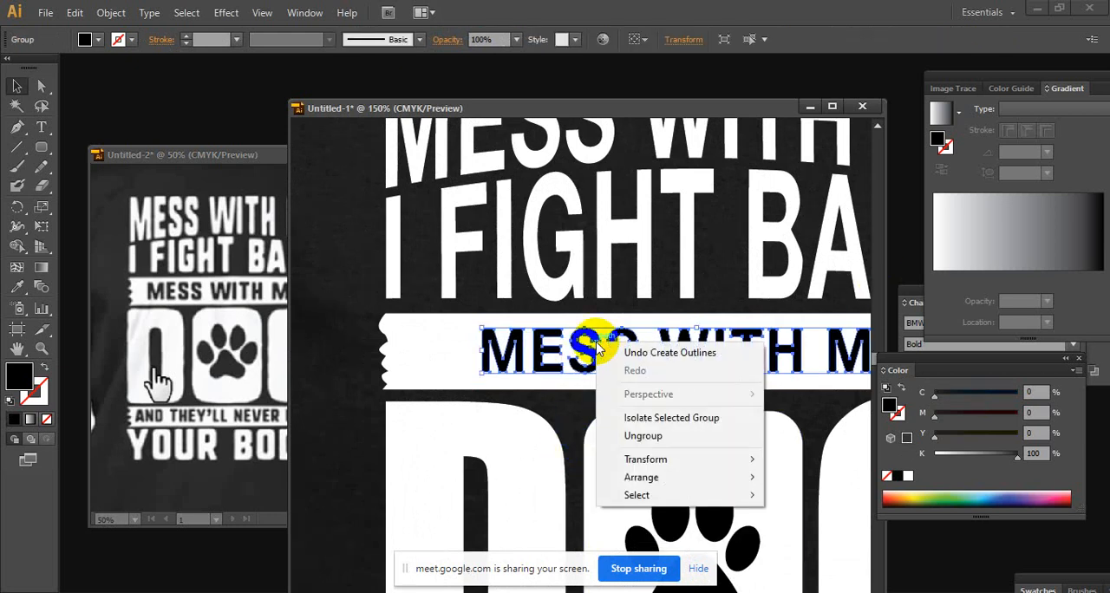
{"action": "left_click", "coordinate": [421, 354]}
{"action": "key", "text": "ctrl+minus"}
{"action": "left_click", "coordinate": [679, 371], "text": "shift"}
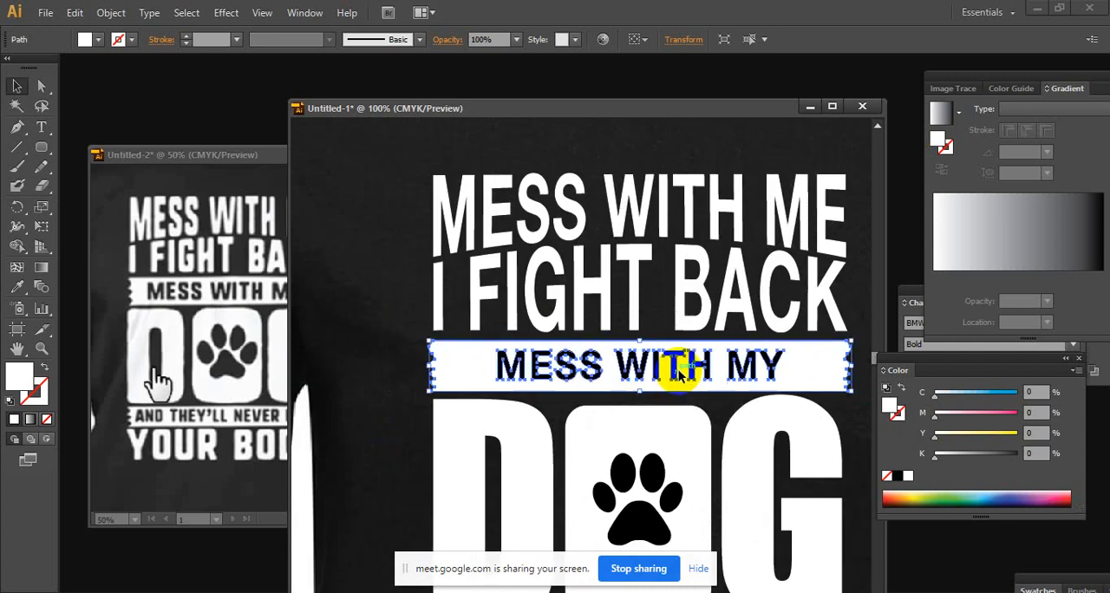
{"action": "left_click", "coordinate": [915, 301]}
{"action": "left_click", "coordinate": [304, 12]}
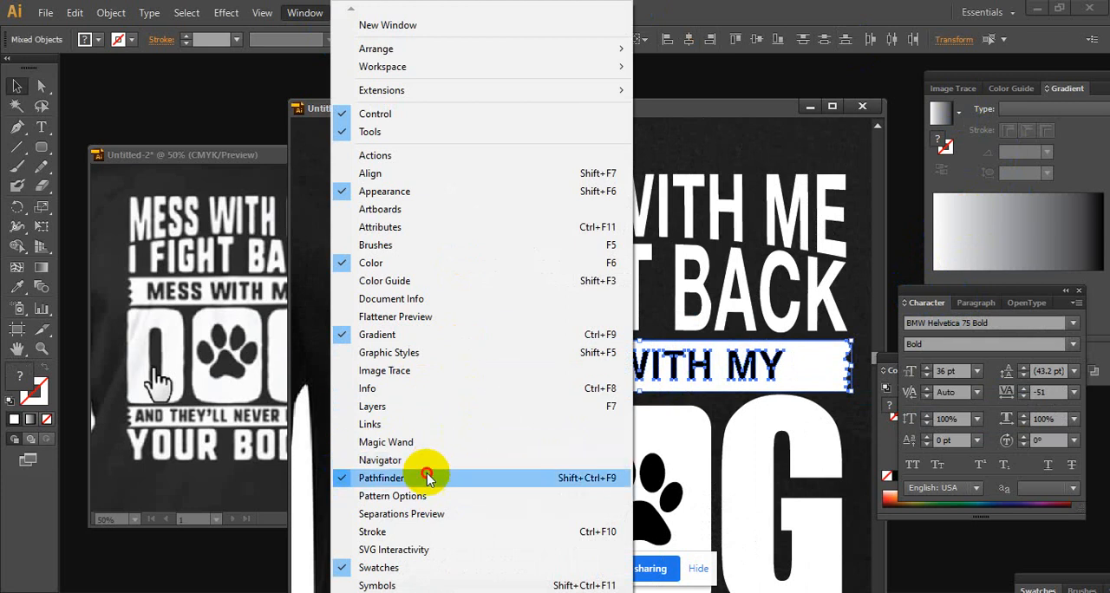
{"action": "left_click", "coordinate": [426, 477]}
{"action": "left_click", "coordinate": [971, 372]}
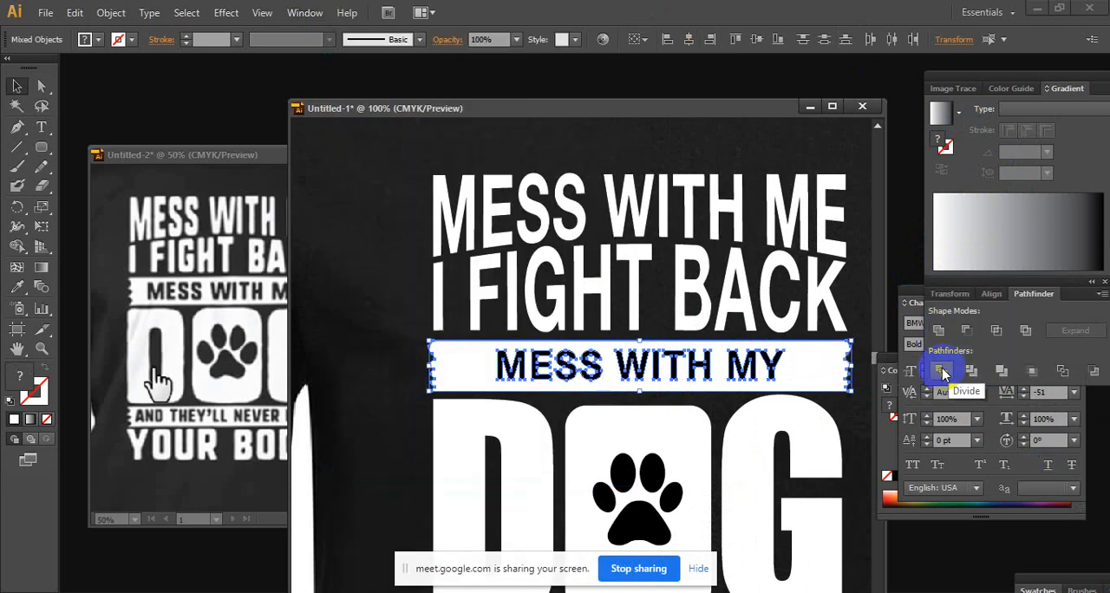
{"action": "left_click", "coordinate": [944, 373]}
Ungroup the divided pieces of the upper banner so its letters can be selected separately
{"action": "right_click", "coordinate": [791, 368]}
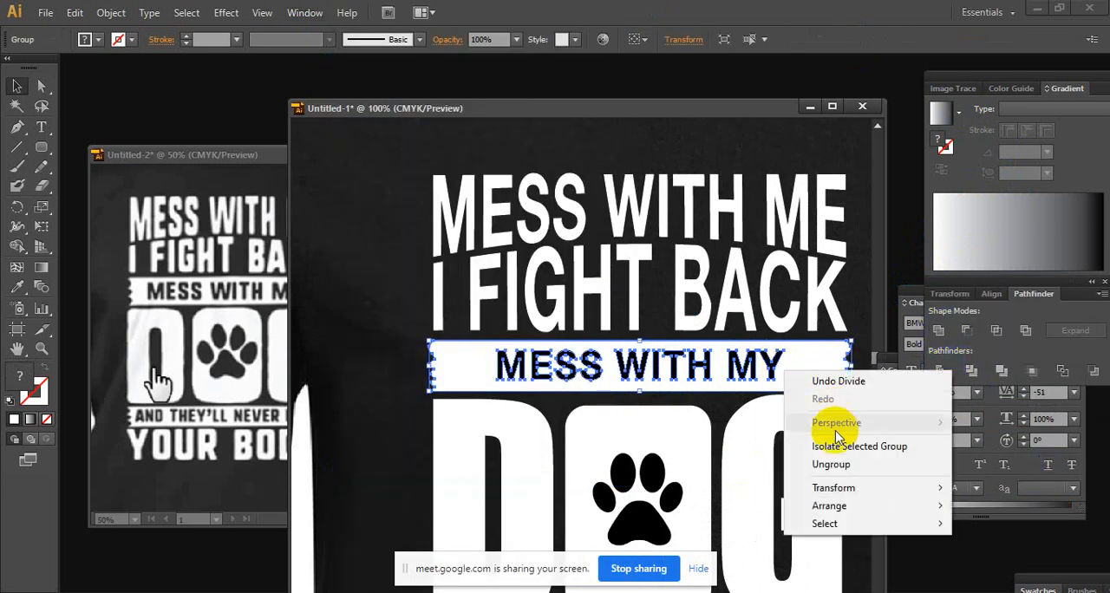
{"action": "left_click", "coordinate": [830, 462]}
{"action": "left_click", "coordinate": [364, 404]}
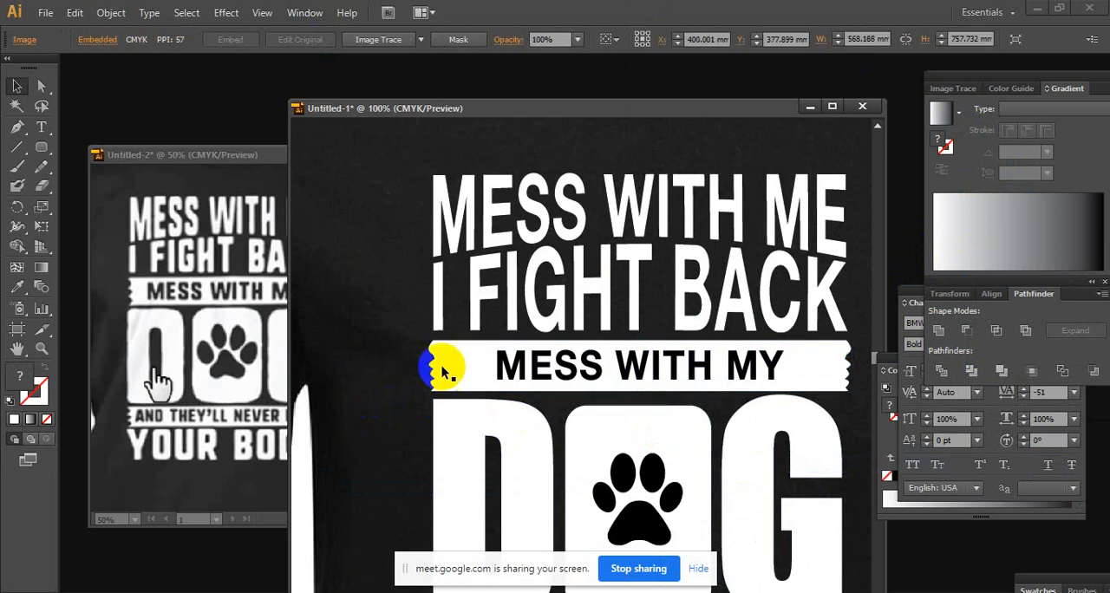
{"action": "left_click", "coordinate": [477, 369]}
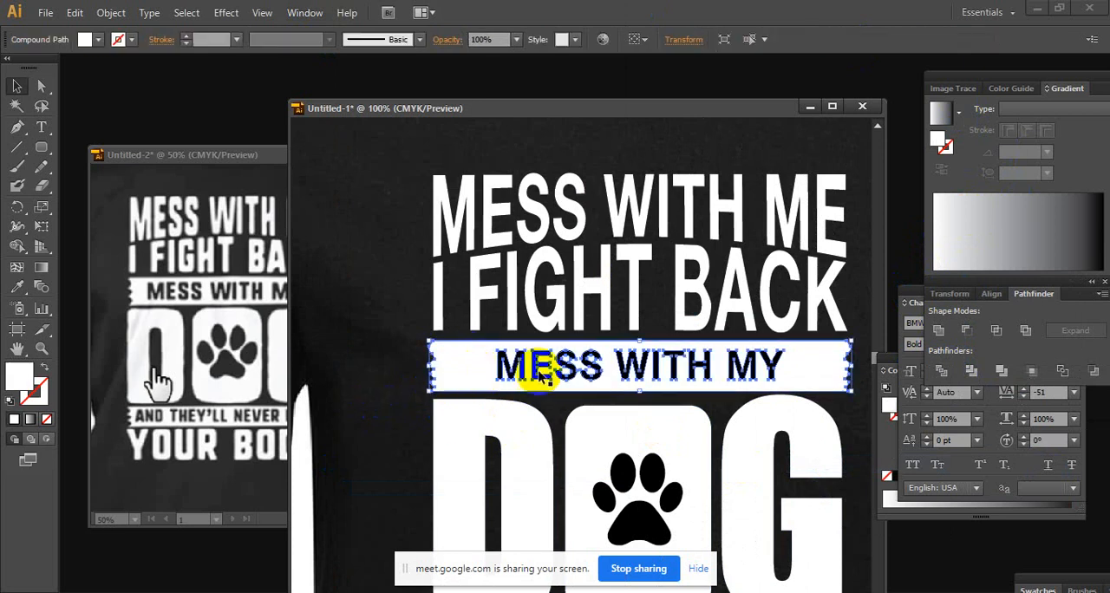
{"action": "left_click", "coordinate": [364, 404]}
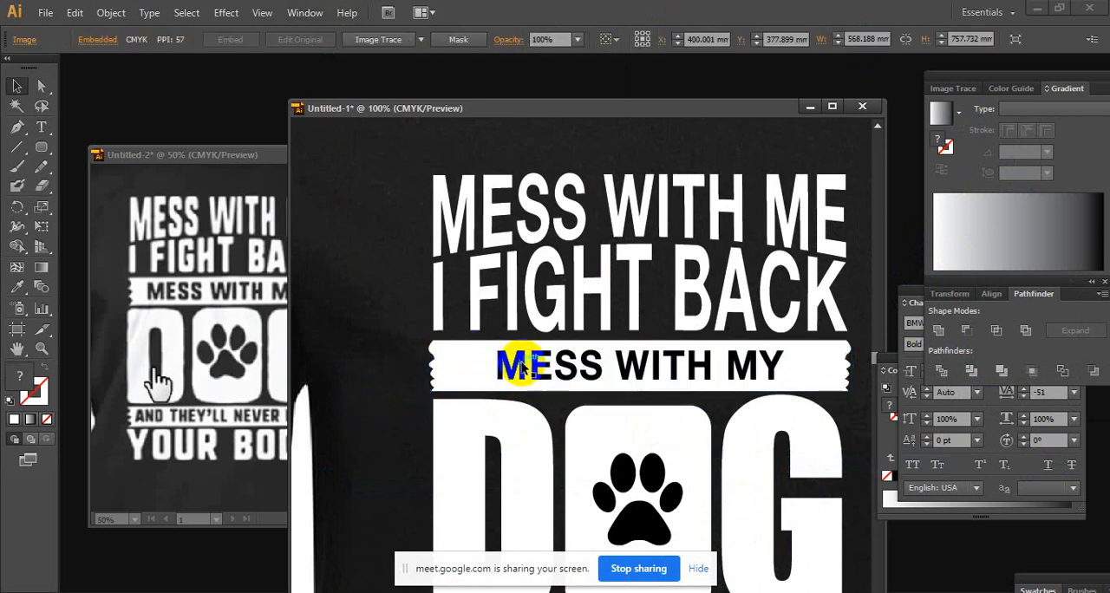
Delete the black MESS WITH MY letter pieces from the upper banner to let the shirt show through
{"action": "left_click", "coordinate": [523, 369]}
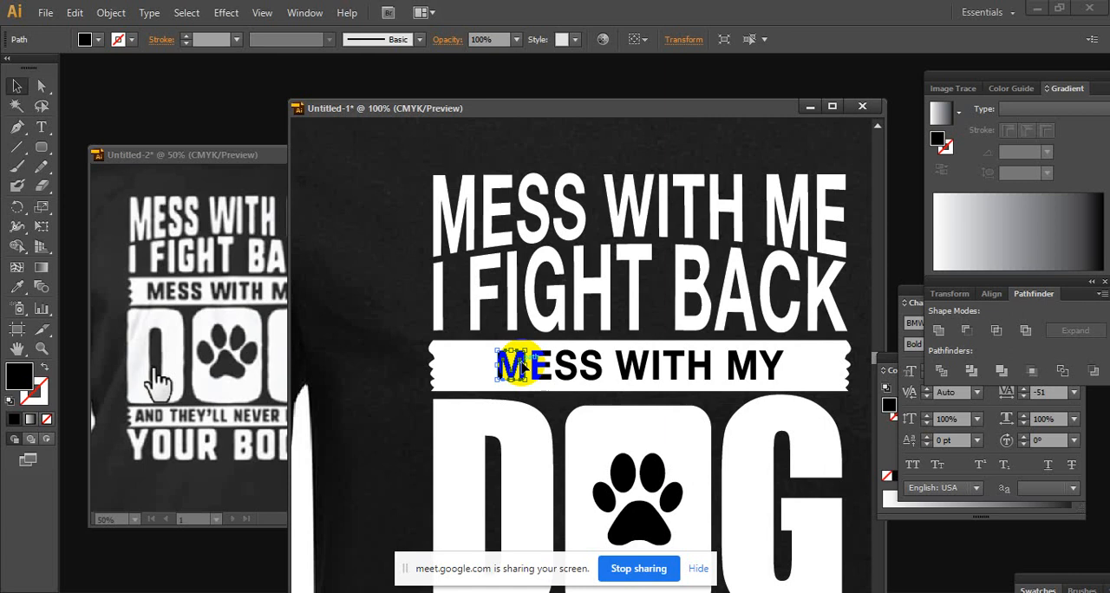
{"action": "key", "text": "ctrl+shift+a"}
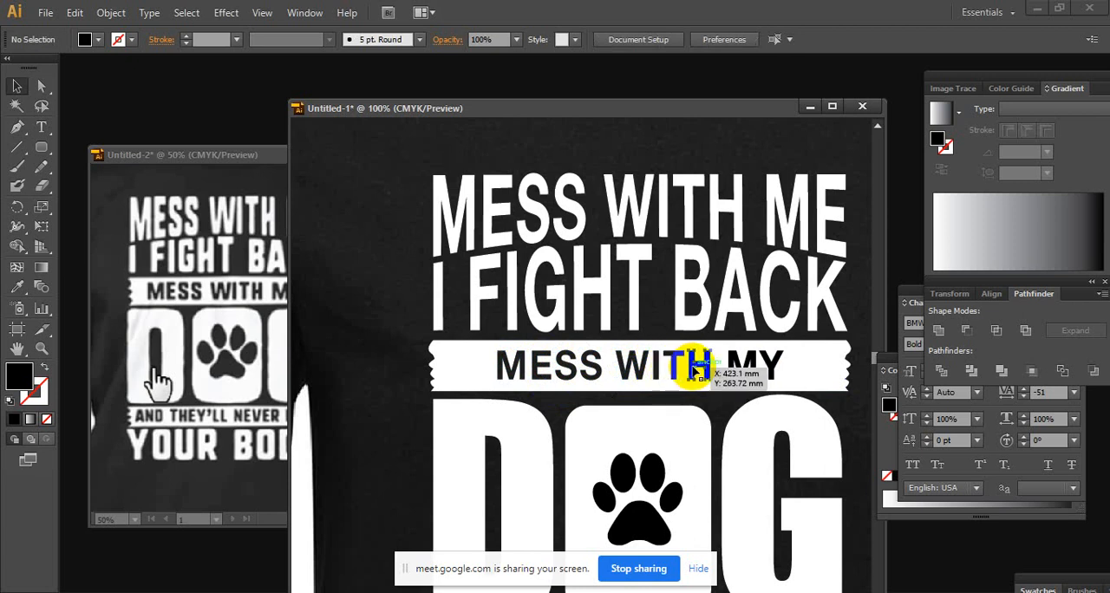
{"action": "left_click", "coordinate": [759, 368]}
{"action": "left_click", "coordinate": [761, 370]}
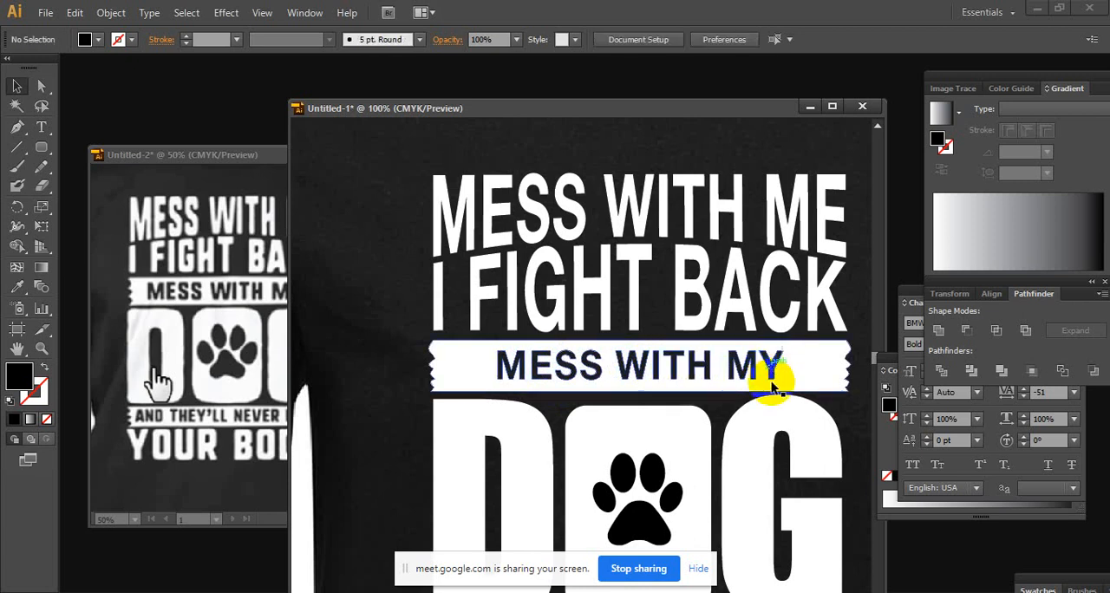
Group the paw's four black toes and its pad into one object
{"action": "scroll", "coordinate": [764, 381], "scroll_direction": "down", "scroll_amount": 5}
{"action": "scroll", "coordinate": [771, 399], "scroll_direction": "down", "scroll_amount": 3}
{"action": "scroll", "coordinate": [763, 382], "scroll_direction": "up", "scroll_amount": 4}
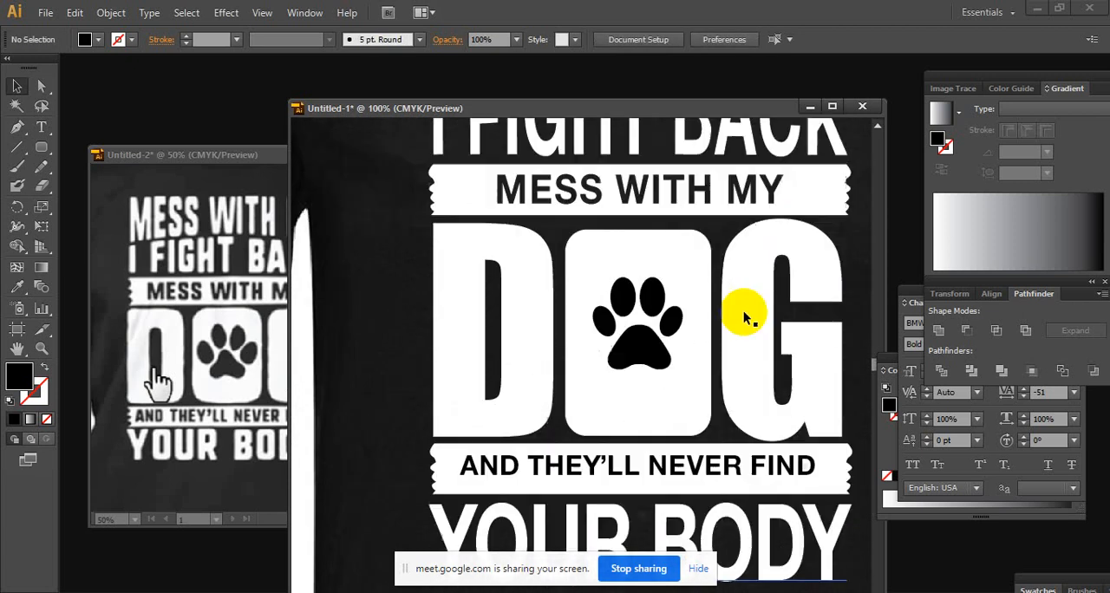
{"action": "left_click", "coordinate": [659, 320]}
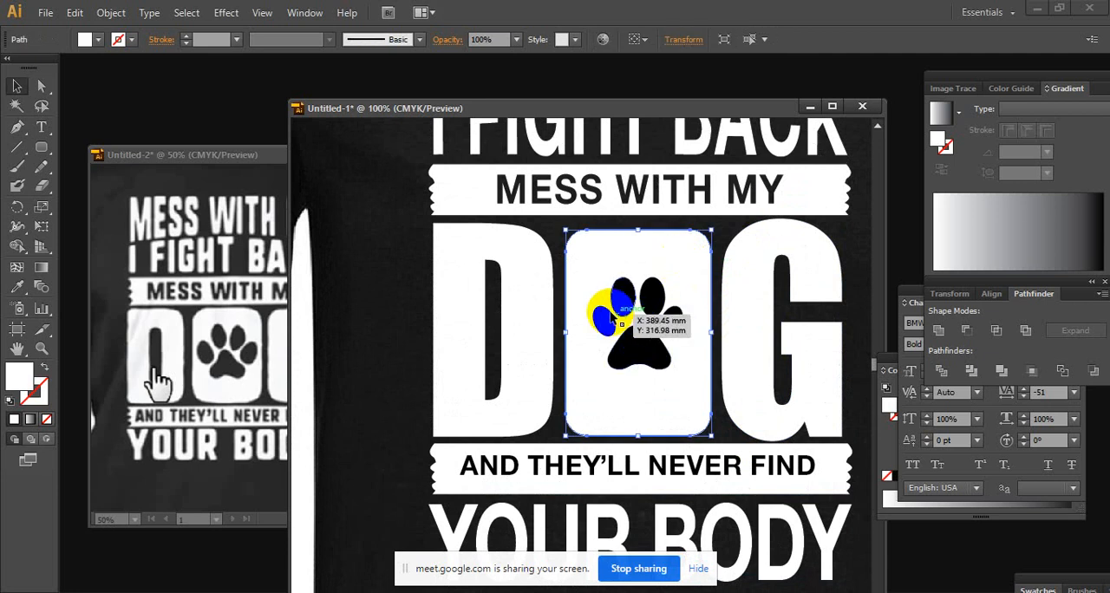
{"action": "left_click", "coordinate": [604, 324]}
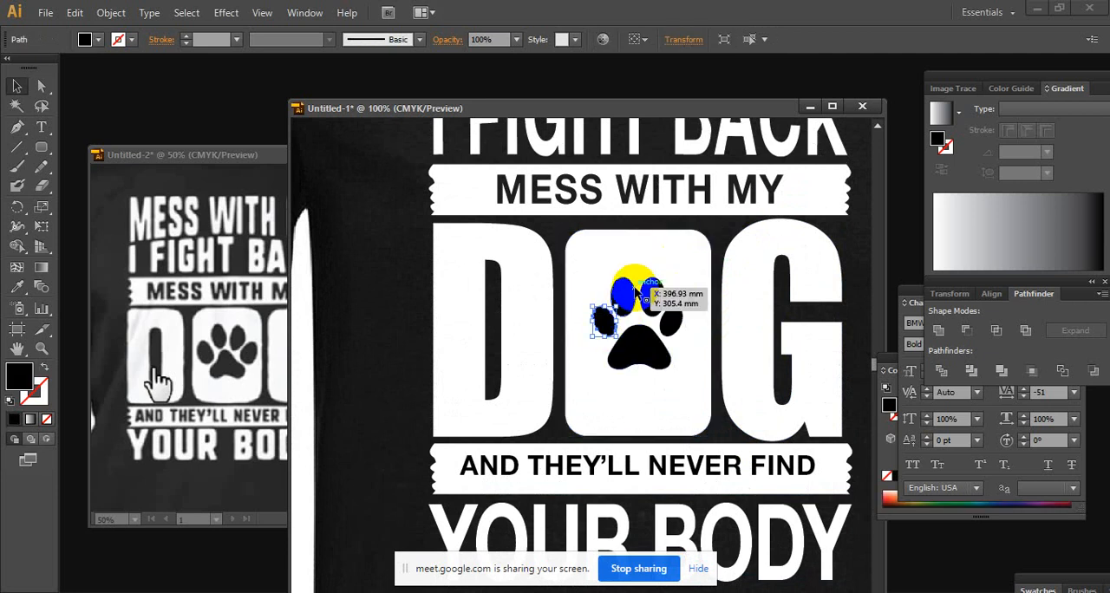
{"action": "left_click", "coordinate": [651, 299], "text": "shift"}
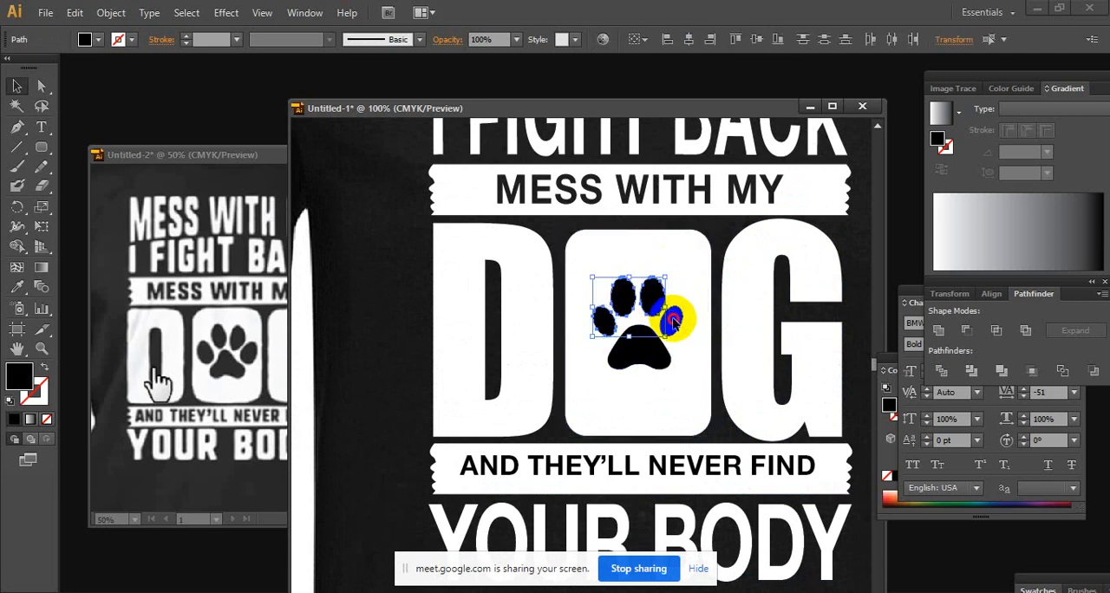
{"action": "left_click", "coordinate": [673, 323], "text": "shift"}
{"action": "right_click", "coordinate": [644, 357]}
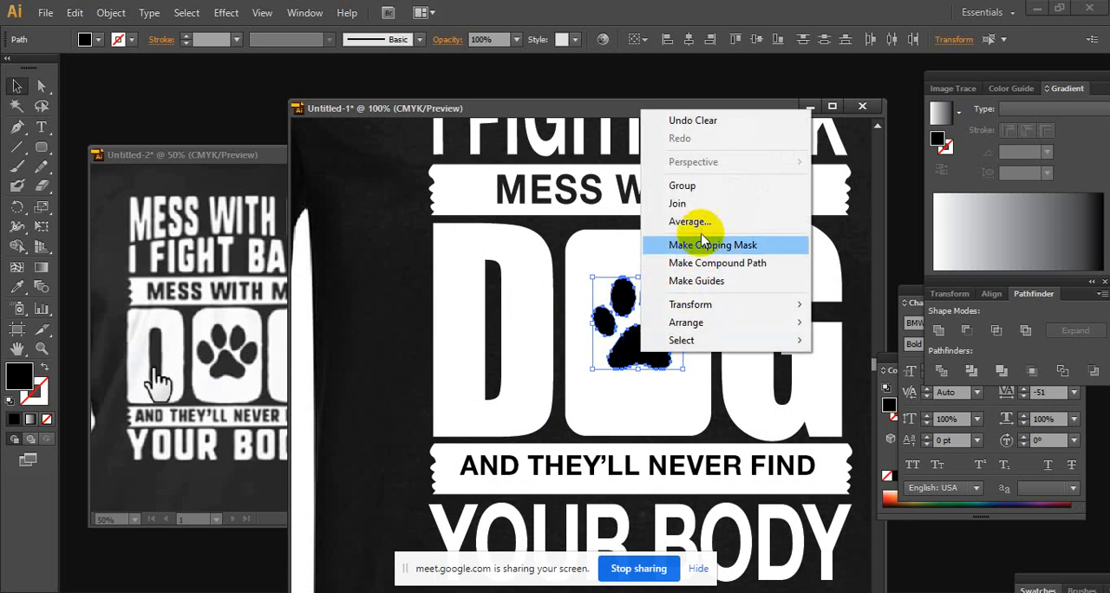
{"action": "left_click", "coordinate": [712, 186]}
Cut the paw out of the white rounded rectangle with Divide, deleting the ungrouped black paw pieces
{"action": "left_click", "coordinate": [681, 420], "text": "shift"}
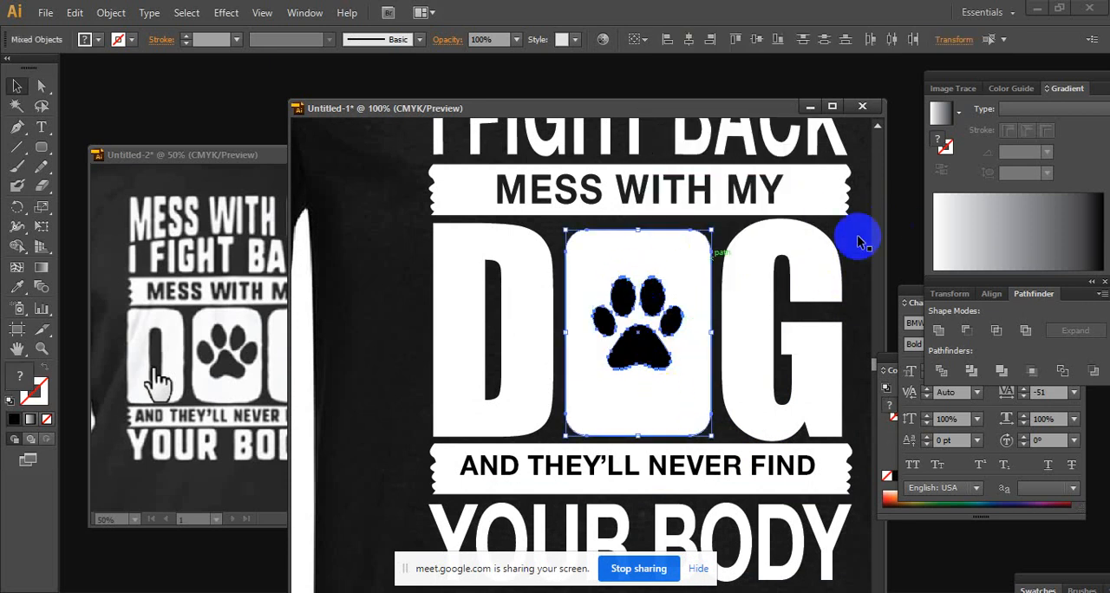
{"action": "left_click", "coordinate": [942, 371]}
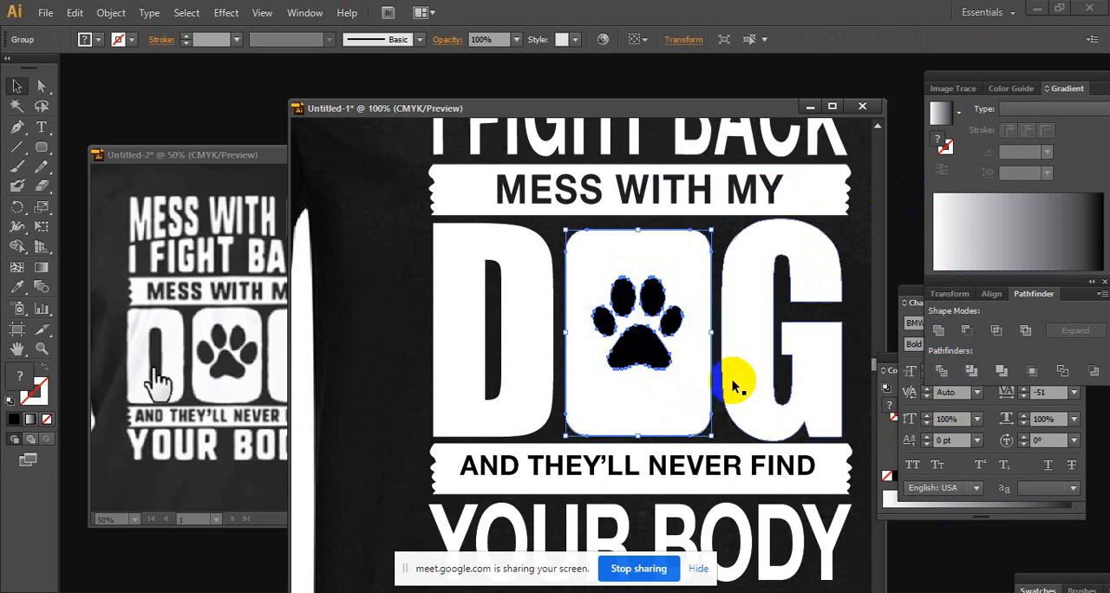
{"action": "right_click", "coordinate": [686, 326]}
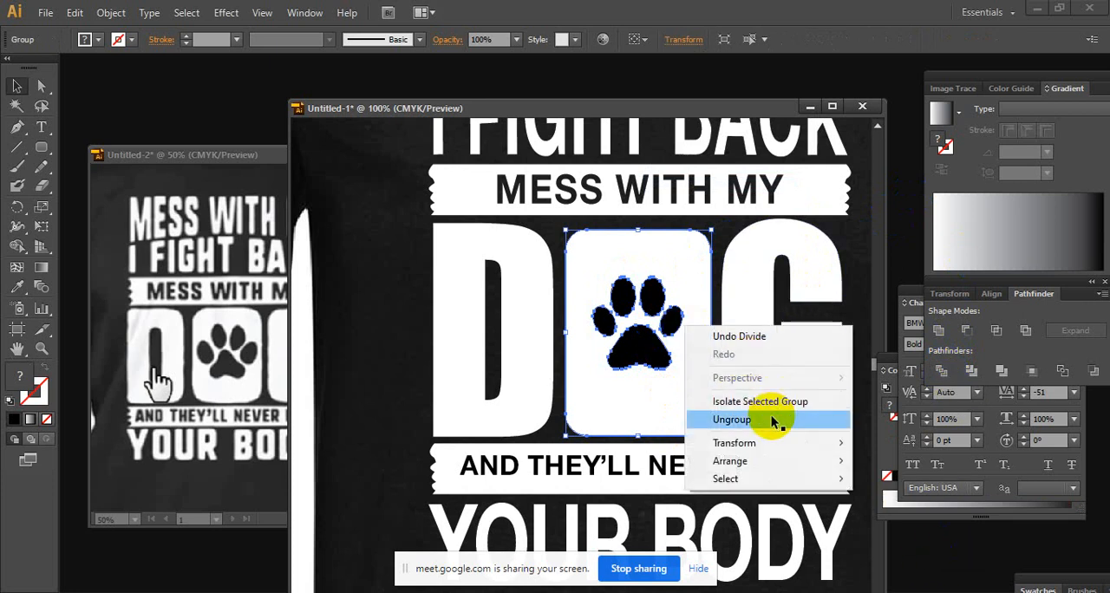
{"action": "left_click", "coordinate": [771, 420]}
{"action": "left_click", "coordinate": [683, 264], "text": "shift"}
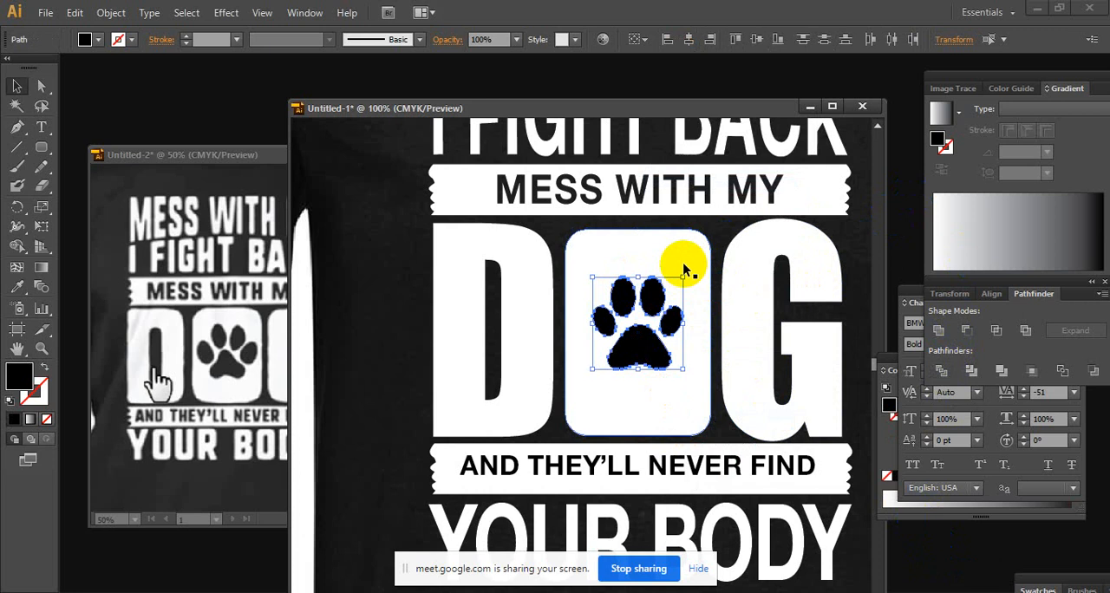
{"action": "key", "text": "Delete"}
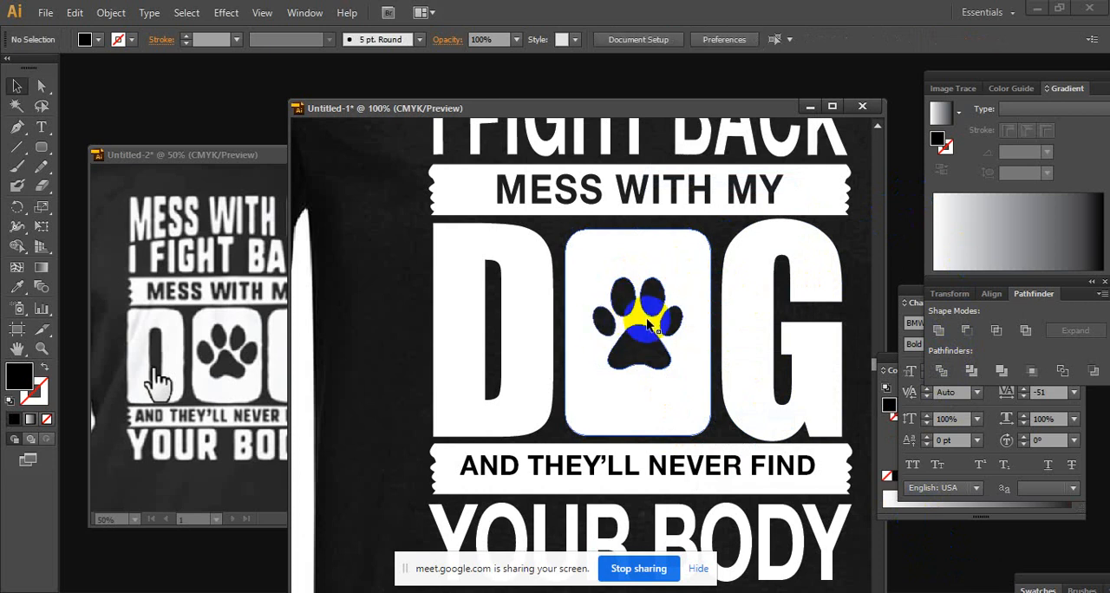
Convert the AND THEY'LL NEVER FIND text on the lower banner to outlines
{"action": "scroll", "coordinate": [652, 394], "scroll_direction": "down", "scroll_amount": 5}
{"action": "left_click", "coordinate": [490, 312]}
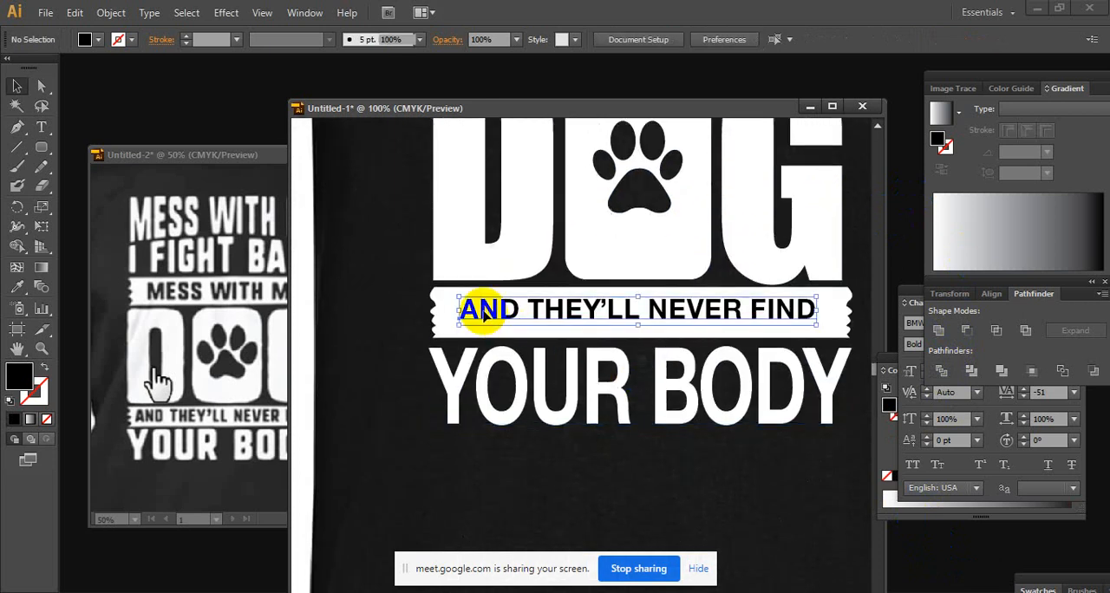
{"action": "right_click", "coordinate": [598, 309]}
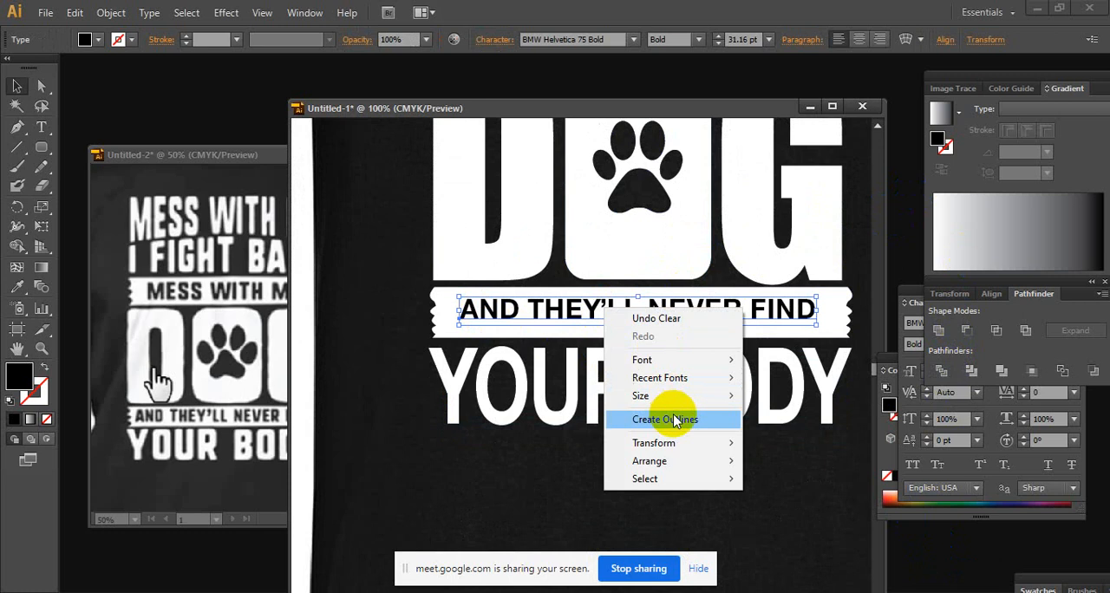
{"action": "left_click", "coordinate": [674, 418]}
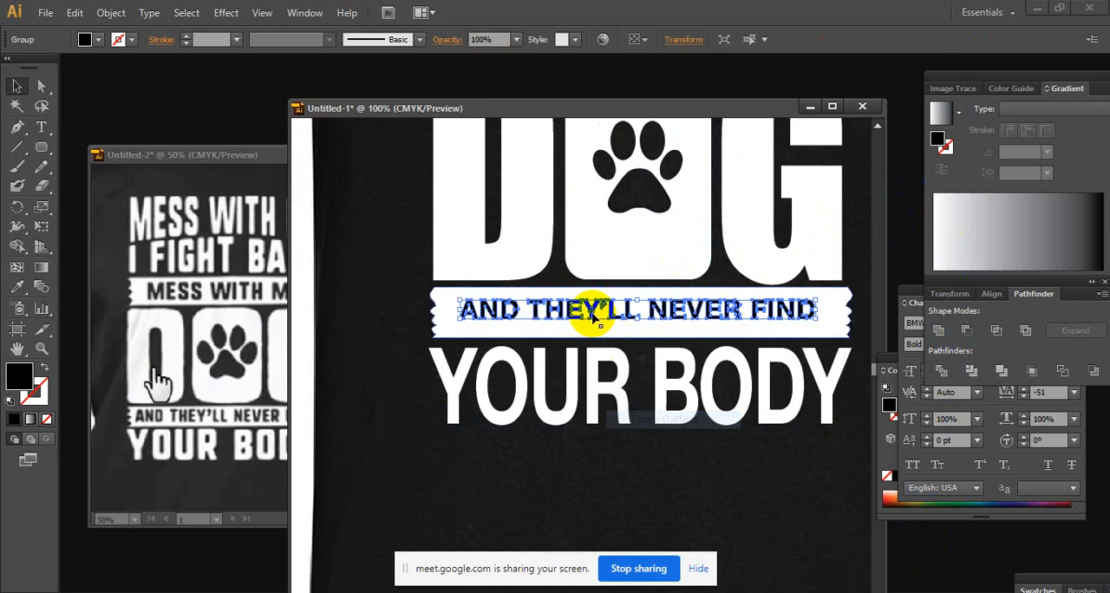
Divide the lower banner along its outlined lettering and ungroup the resulting pieces
{"action": "left_click", "coordinate": [475, 337], "text": "shift"}
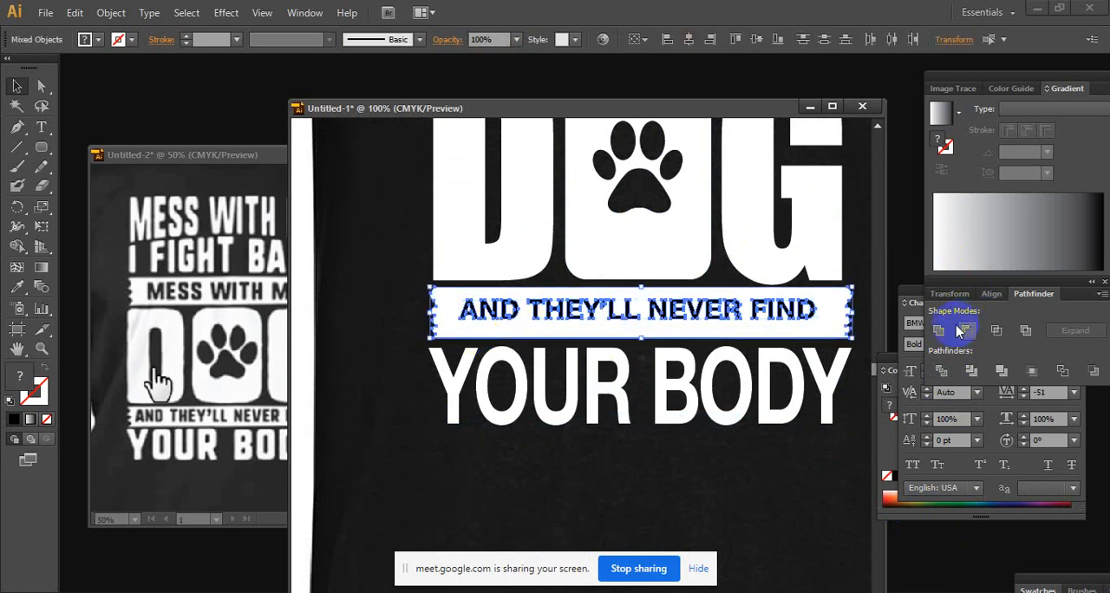
{"action": "left_click", "coordinate": [938, 371]}
{"action": "right_click", "coordinate": [751, 312]}
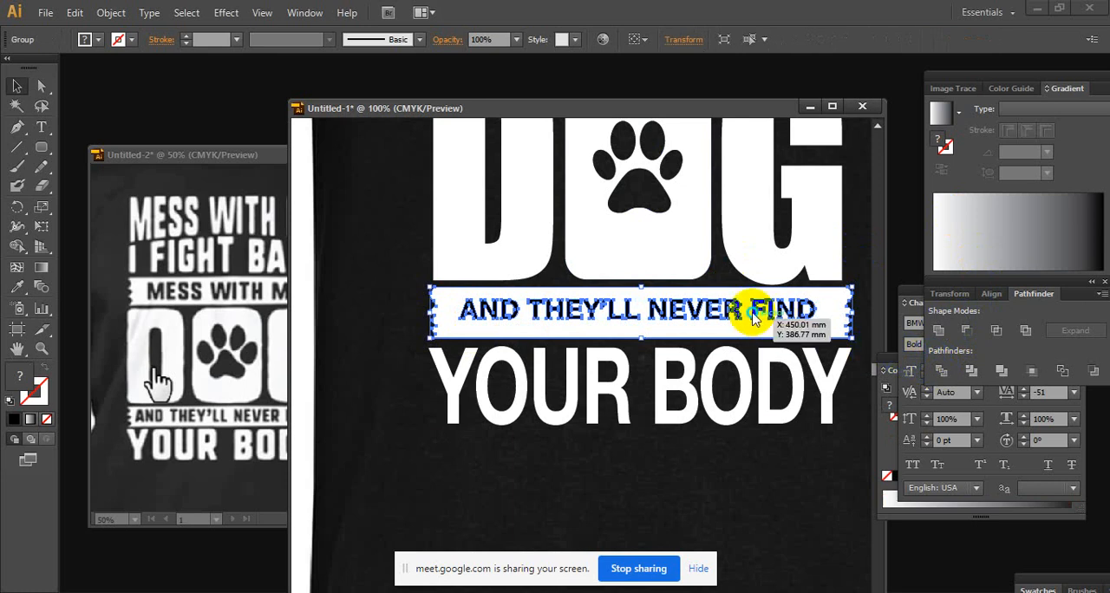
{"action": "left_click", "coordinate": [825, 406]}
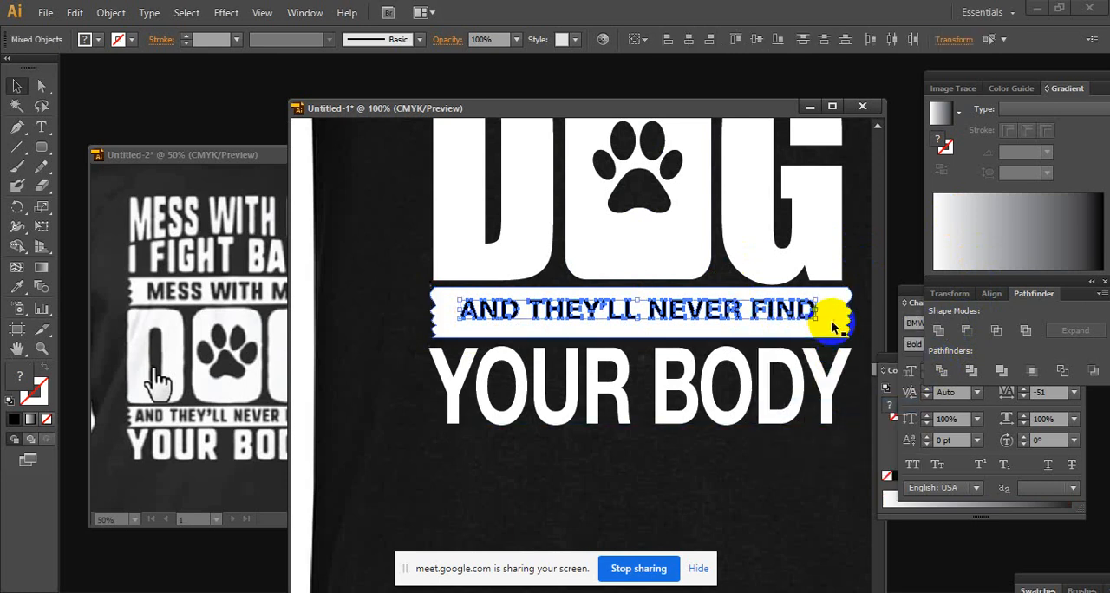
Try to delete all the black lettering pieces of the lower banner at once, and undo the deletion
{"action": "left_click", "coordinate": [744, 337]}
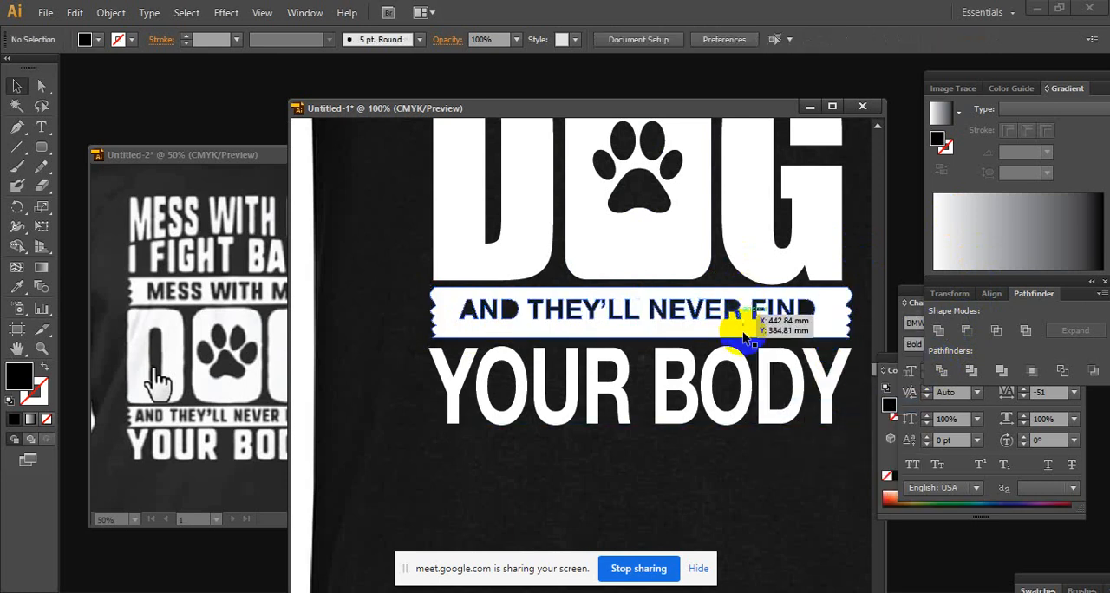
{"action": "key", "text": "ctrl+z"}
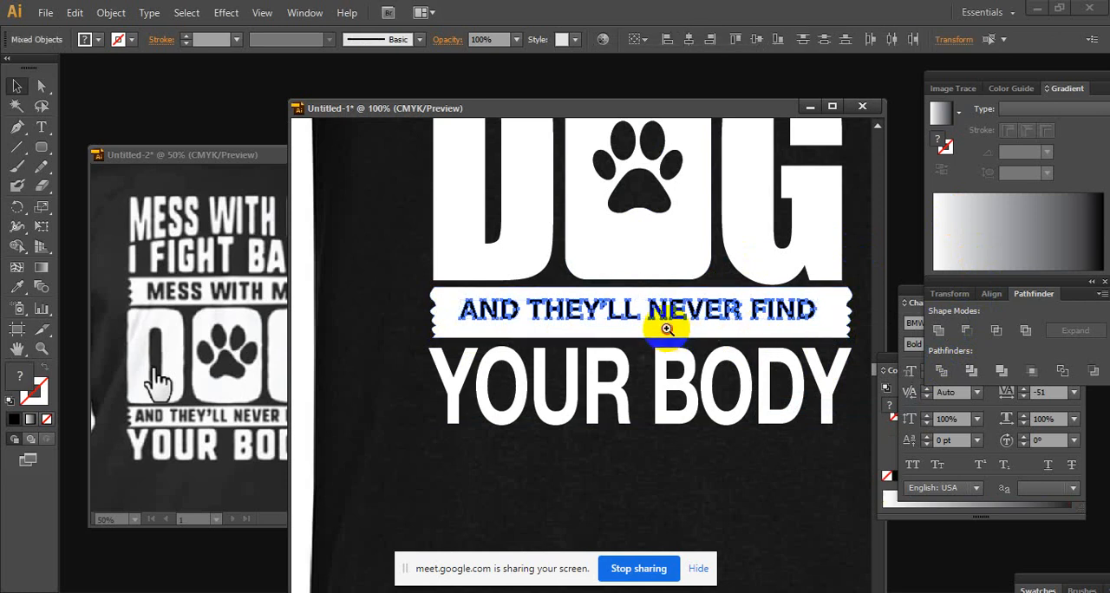
Delete the black letter pieces of AND from the lower banner so the word is cut out
{"action": "left_click", "coordinate": [666, 329], "text": "ctrl"}
{"action": "left_click", "coordinate": [581, 360], "text": "ctrl"}
{"action": "left_click_drag", "start_coordinate": [369, 348], "coordinate": [696, 325]}
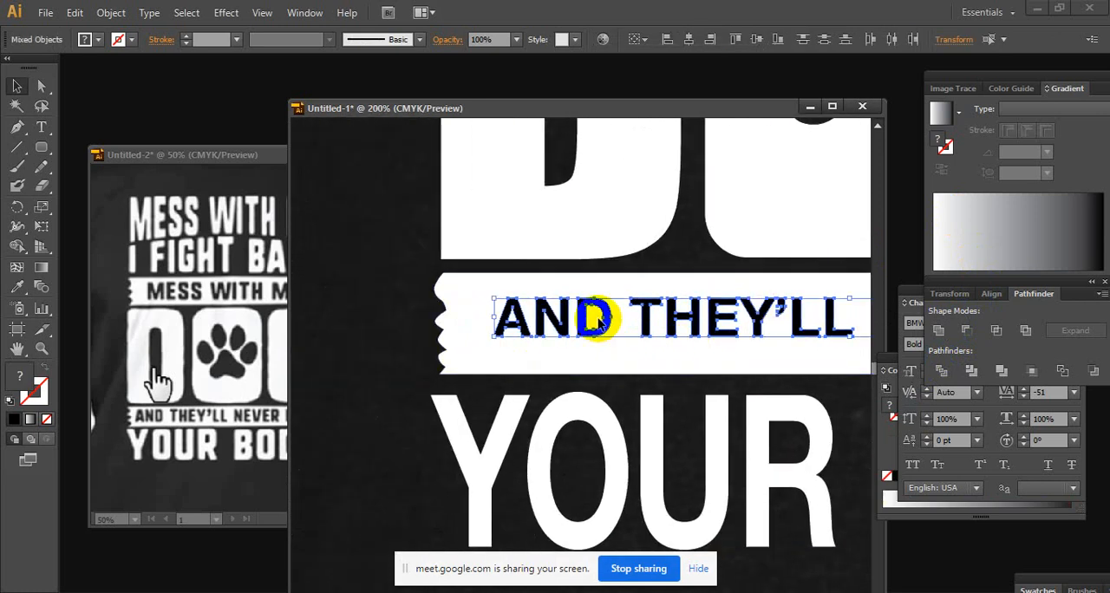
{"action": "left_click", "coordinate": [401, 377]}
{"action": "scroll", "coordinate": [738, 346], "scroll_direction": "right", "scroll_amount": 5}
{"action": "scroll", "coordinate": [512, 355], "scroll_direction": "left", "scroll_amount": 5}
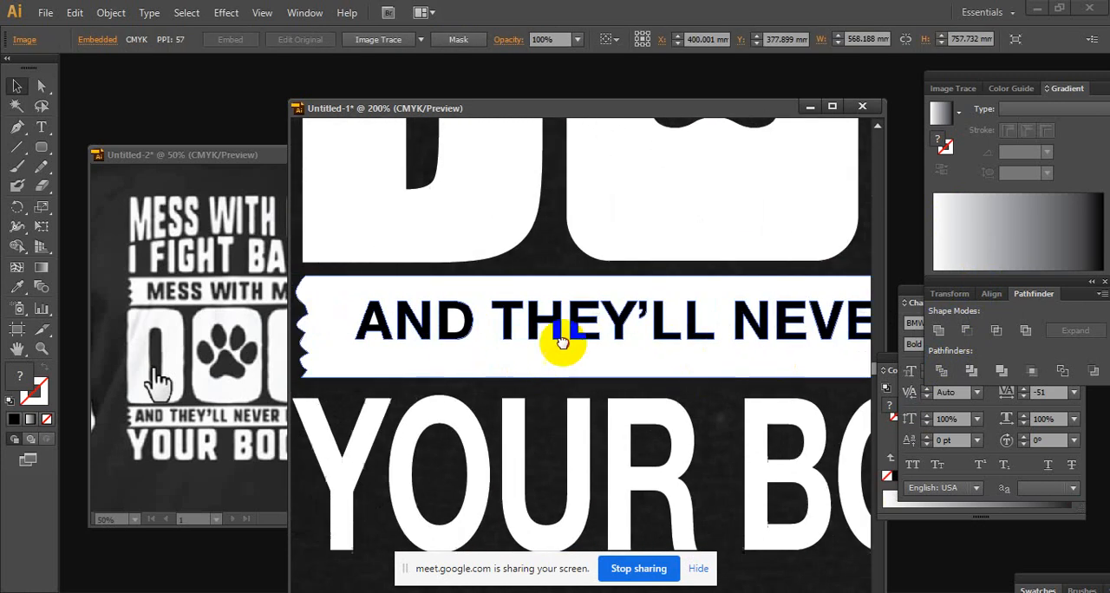
{"action": "left_click", "coordinate": [537, 323]}
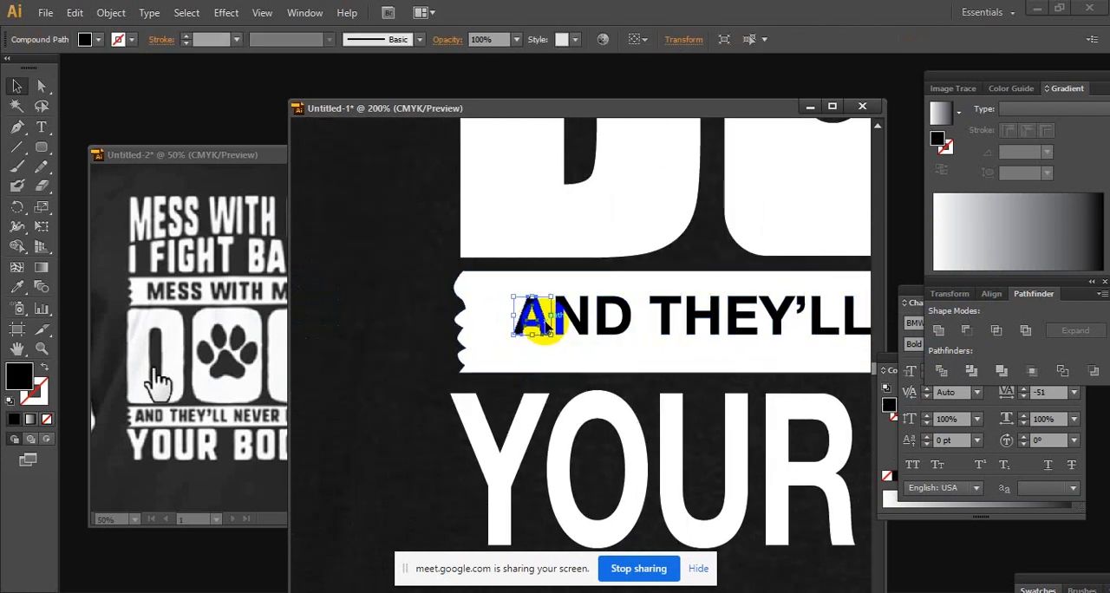
{"action": "left_click", "coordinate": [533, 336]}
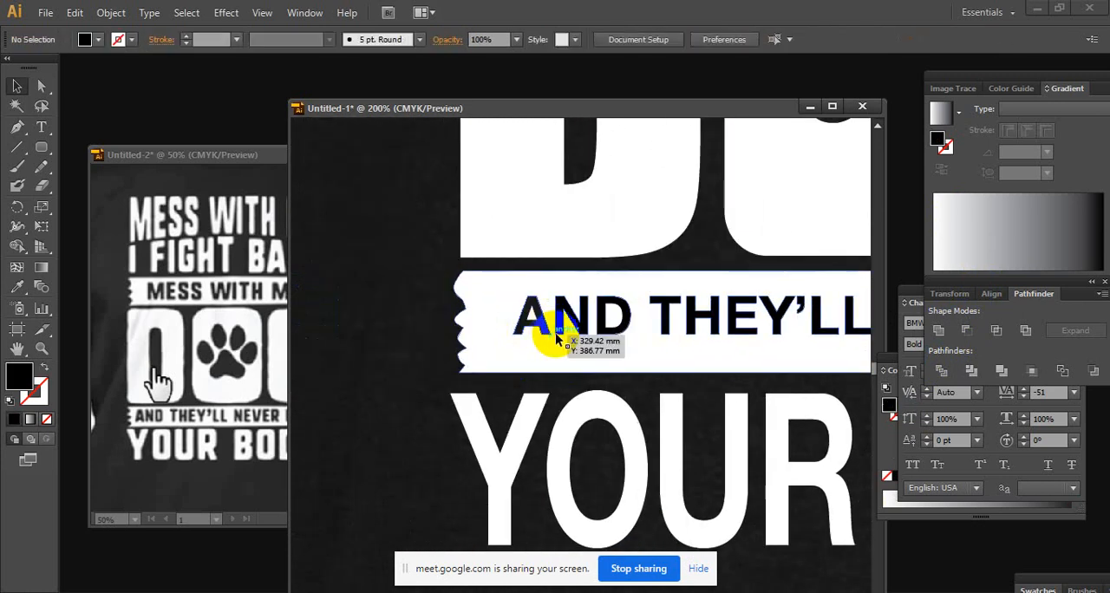
{"action": "left_click", "coordinate": [629, 316]}
{"action": "key", "text": "Delete"}
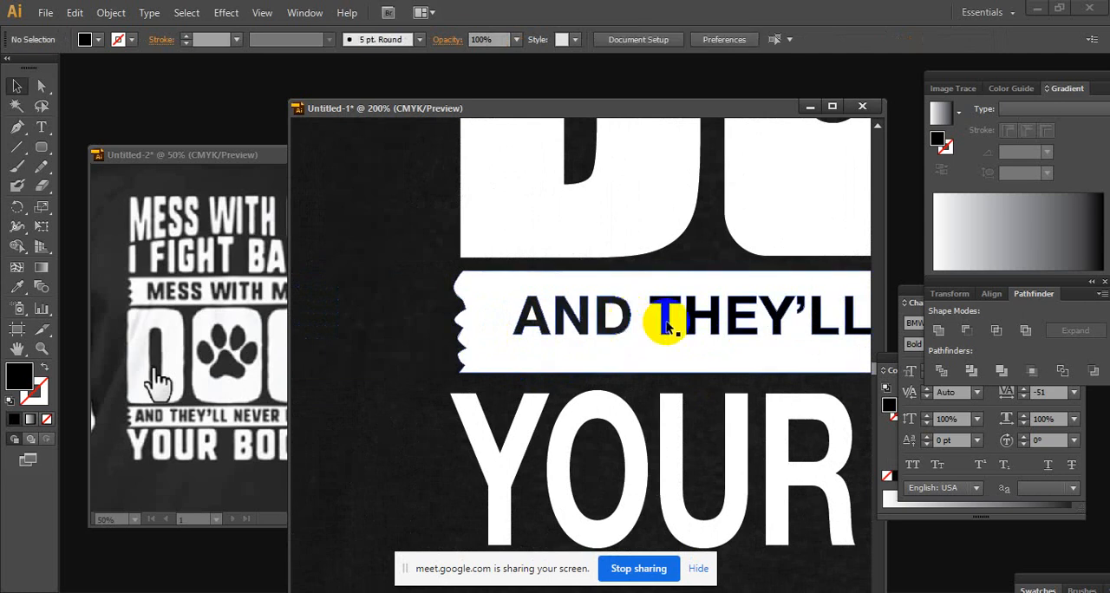
Delete the black letter and apostrophe pieces of THEY'LL from the lower banner
{"action": "left_click", "coordinate": [669, 316]}
{"action": "key", "text": "Delete"}
{"action": "left_click", "coordinate": [710, 316]}
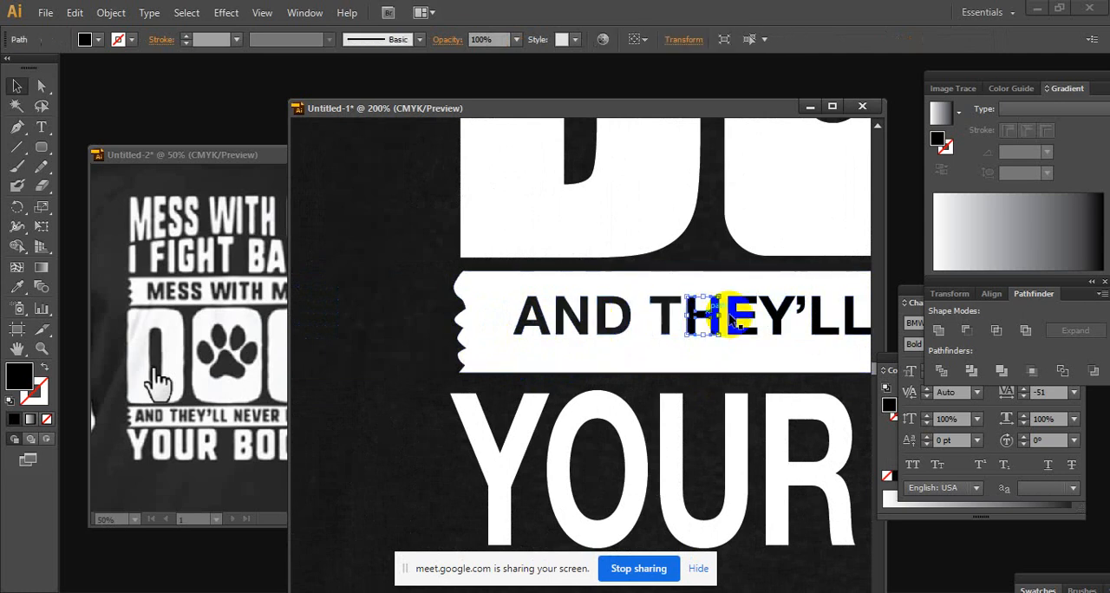
{"action": "key", "text": "Delete"}
{"action": "left_click", "coordinate": [732, 317]}
{"action": "key", "text": "Delete"}
{"action": "left_click", "coordinate": [776, 315]}
{"action": "key", "text": "Delete"}
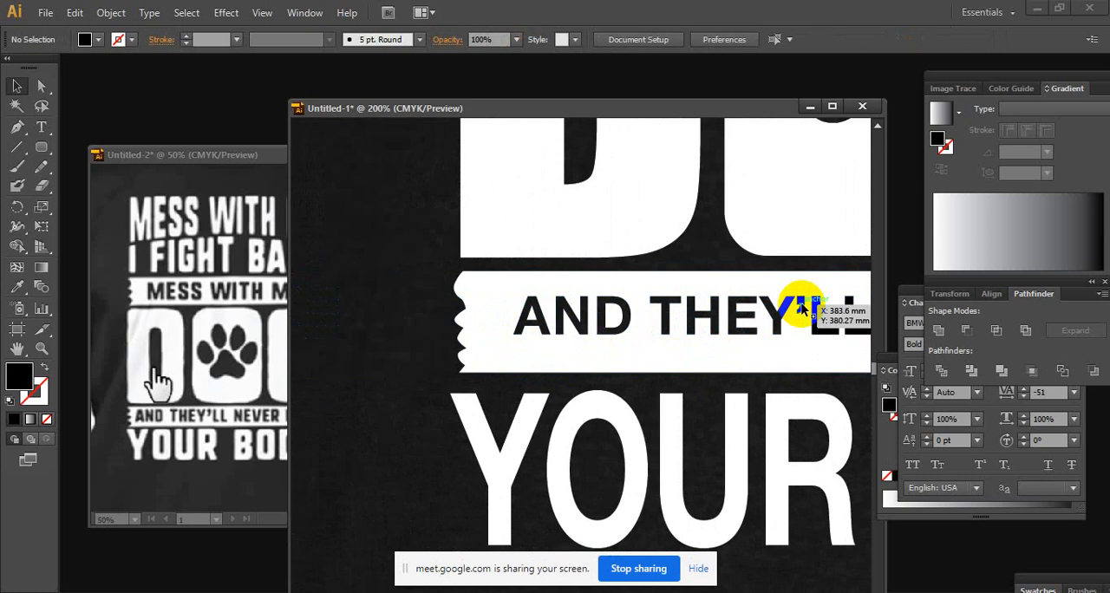
{"action": "left_click", "coordinate": [802, 307]}
{"action": "key", "text": "Delete"}
{"action": "left_click", "coordinate": [817, 327]}
{"action": "key", "text": "Delete"}
{"action": "left_click_drag", "start_coordinate": [830, 337], "coordinate": [564, 355]}
{"action": "key", "text": "Delete"}
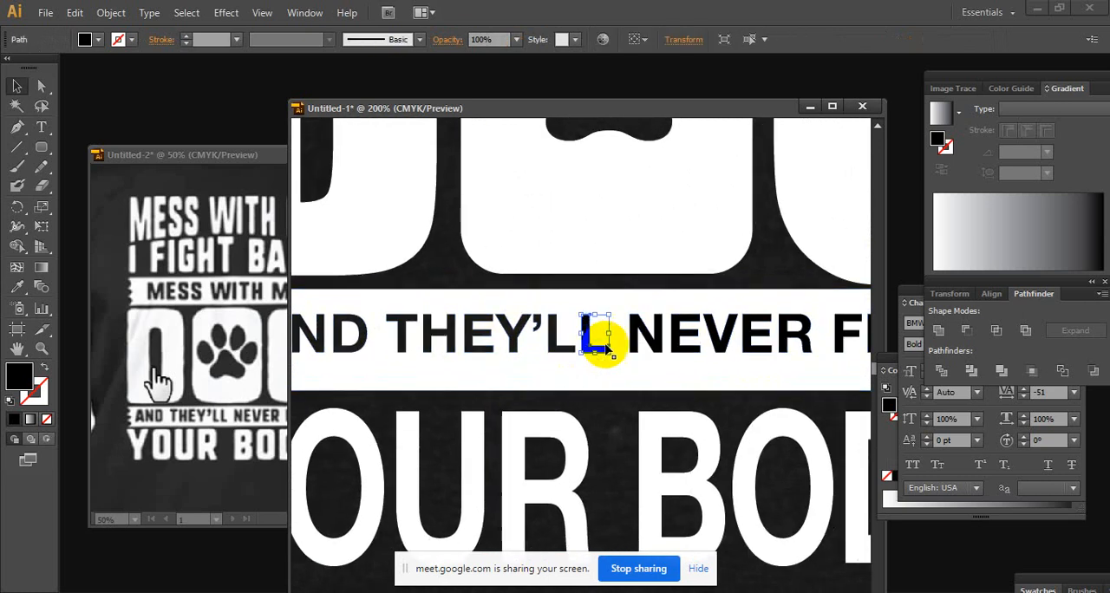
Delete the black letter pieces of NEVER from the lower banner
{"action": "left_click", "coordinate": [637, 344]}
{"action": "key", "text": "Delete"}
{"action": "left_click", "coordinate": [731, 340]}
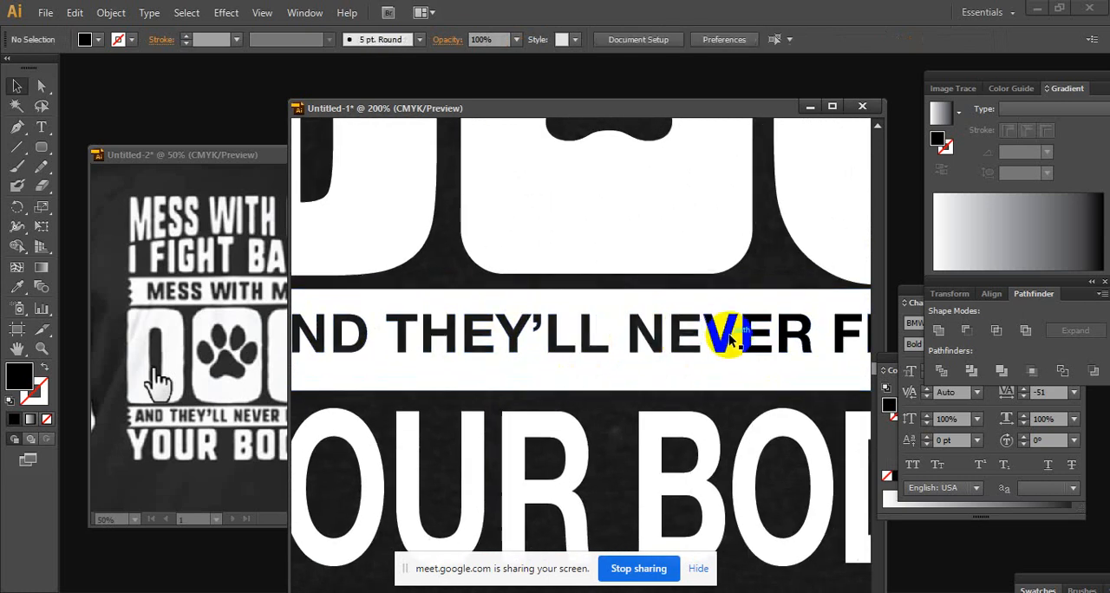
{"action": "key", "text": "Delete"}
{"action": "left_click", "coordinate": [747, 337]}
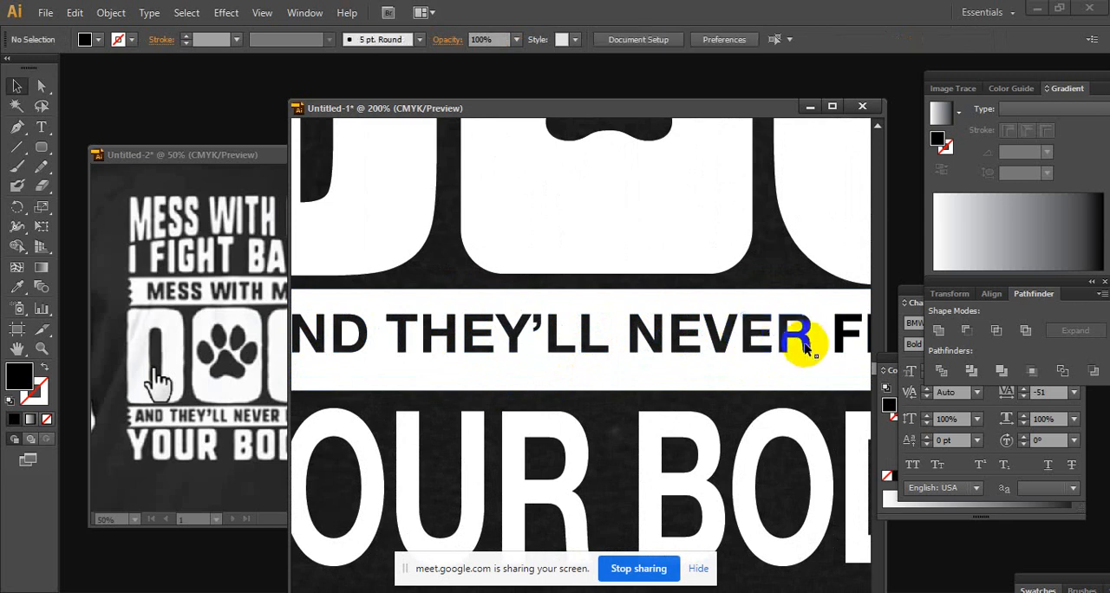
{"action": "key", "text": "Delete"}
Delete the black letter pieces of FIND from the lower banner
{"action": "left_click_drag", "start_coordinate": [805, 344], "coordinate": [627, 349]}
{"action": "left_click", "coordinate": [659, 340]}
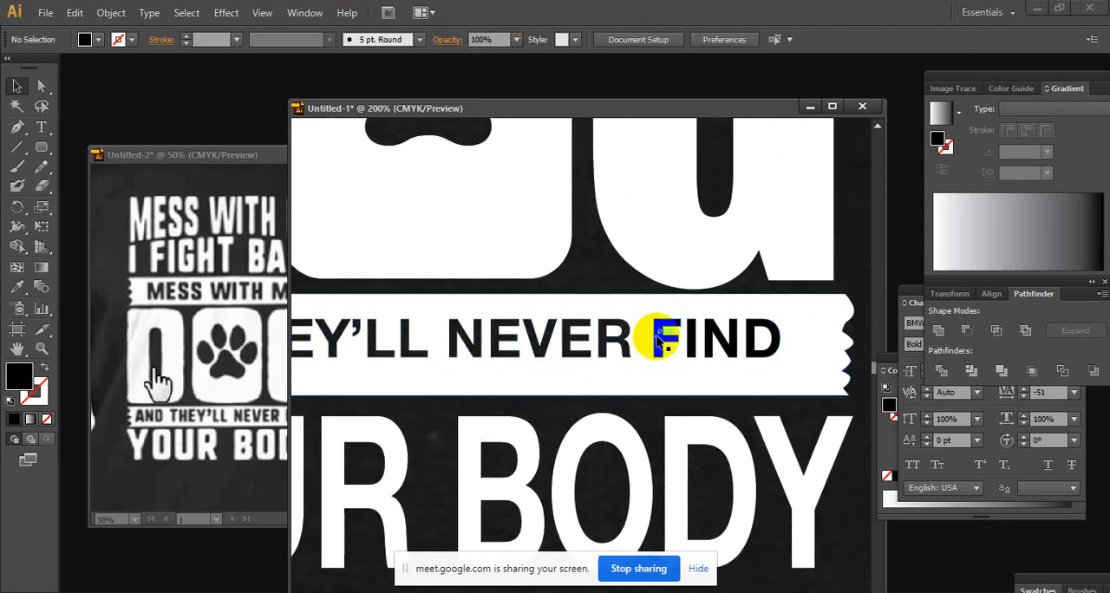
{"action": "key", "text": "Delete"}
{"action": "left_click", "coordinate": [694, 346]}
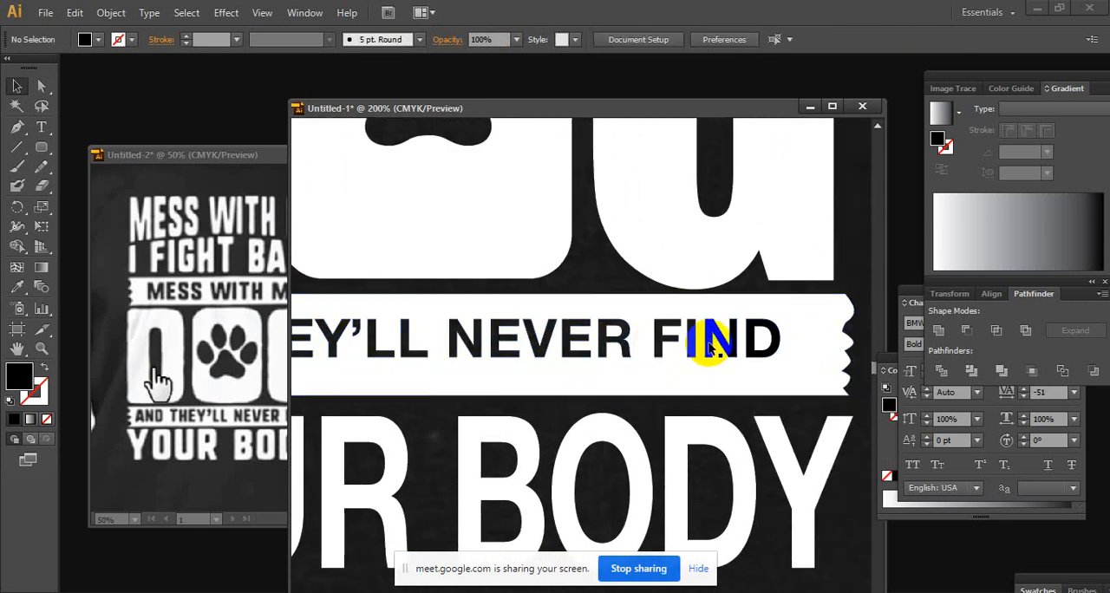
{"action": "left_click", "coordinate": [709, 344]}
{"action": "key", "text": "Delete"}
{"action": "left_click", "coordinate": [749, 343]}
{"action": "key", "text": "Delete"}
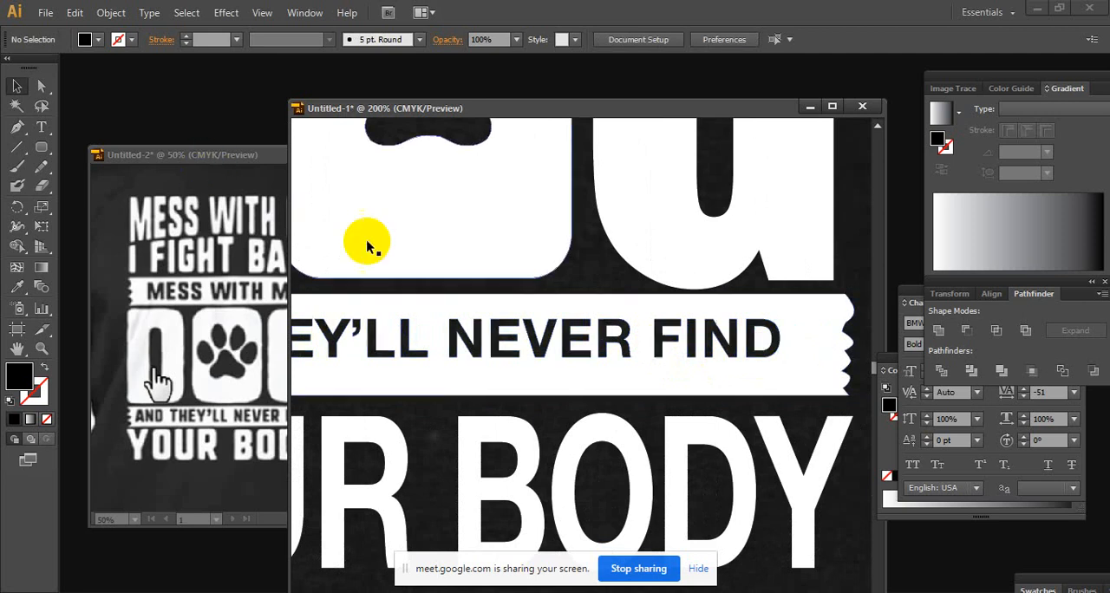
Shift the black T-shirt image slightly behind the lettering to adjust the design's placement on the chest
{"action": "left_click", "coordinate": [545, 266], "text": "ctrl+alt"}
{"action": "left_click", "coordinate": [546, 272], "text": "ctrl+alt"}
{"action": "left_click", "coordinate": [565, 293], "text": "ctrl+alt"}
{"action": "left_click", "coordinate": [572, 303], "text": "ctrl+alt"}
{"action": "left_click_drag", "start_coordinate": [617, 380], "coordinate": [540, 279]}
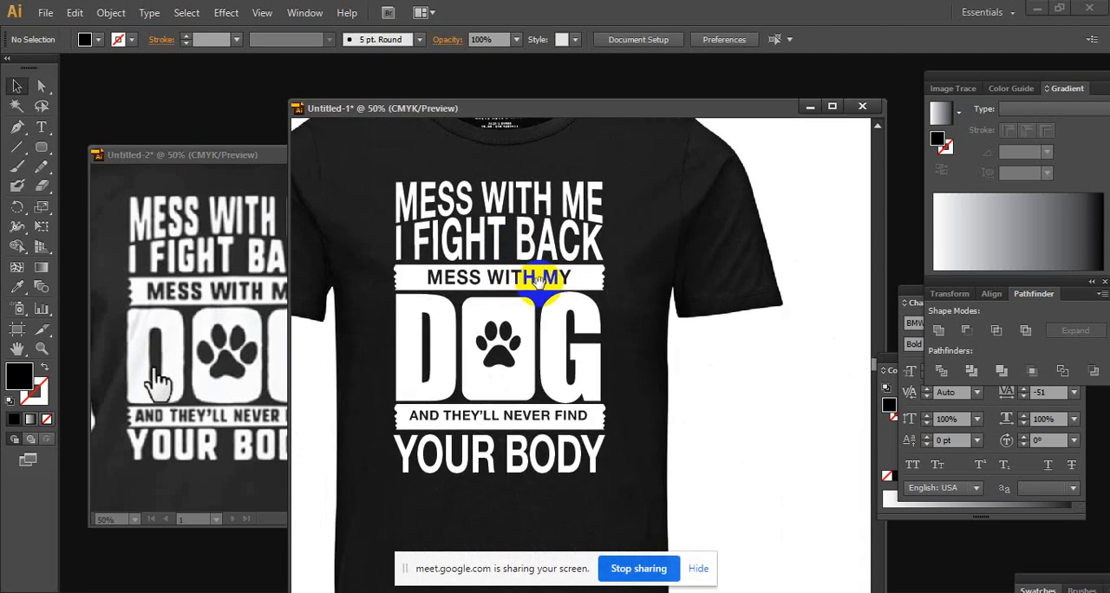
{"action": "left_click", "coordinate": [552, 303], "text": "ctrl+alt"}
{"action": "left_click_drag", "start_coordinate": [566, 345], "coordinate": [525, 243]}
{"action": "left_click", "coordinate": [542, 268], "text": "ctrl+alt"}
{"action": "left_click_drag", "start_coordinate": [563, 302], "coordinate": [539, 245]}
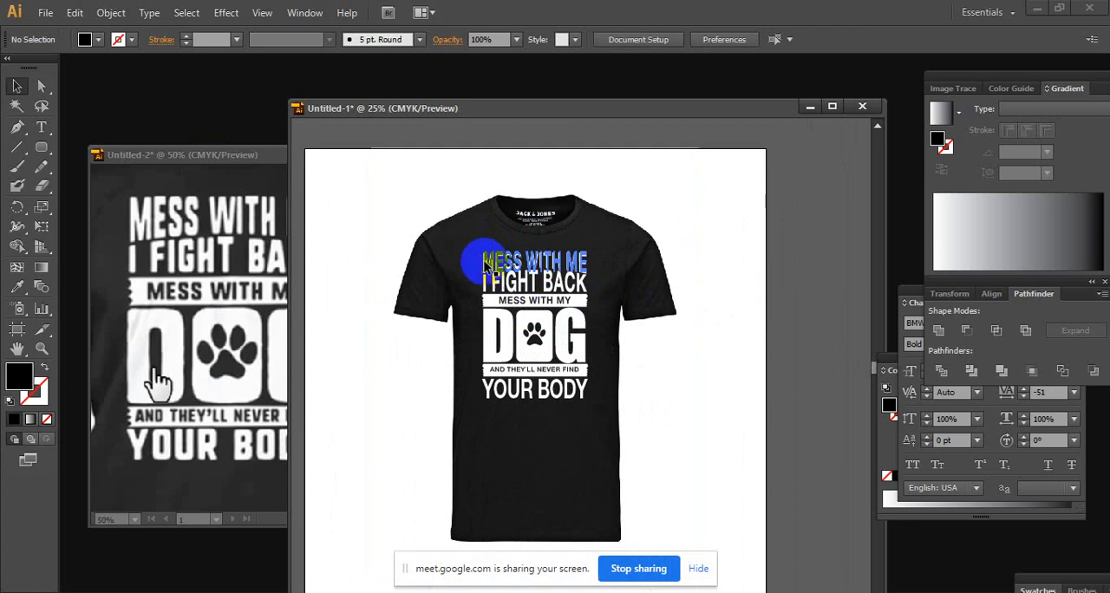
{"action": "mouse_move", "coordinate": [440, 257]}
{"action": "left_mouse_down"}
{"action": "mouse_move", "coordinate": [361, 255]}
{"action": "mouse_move", "coordinate": [466, 258]}
{"action": "mouse_move", "coordinate": [458, 263]}
{"action": "left_mouse_up"}
{"action": "left_click_drag", "start_coordinate": [567, 240], "coordinate": [574, 239]}
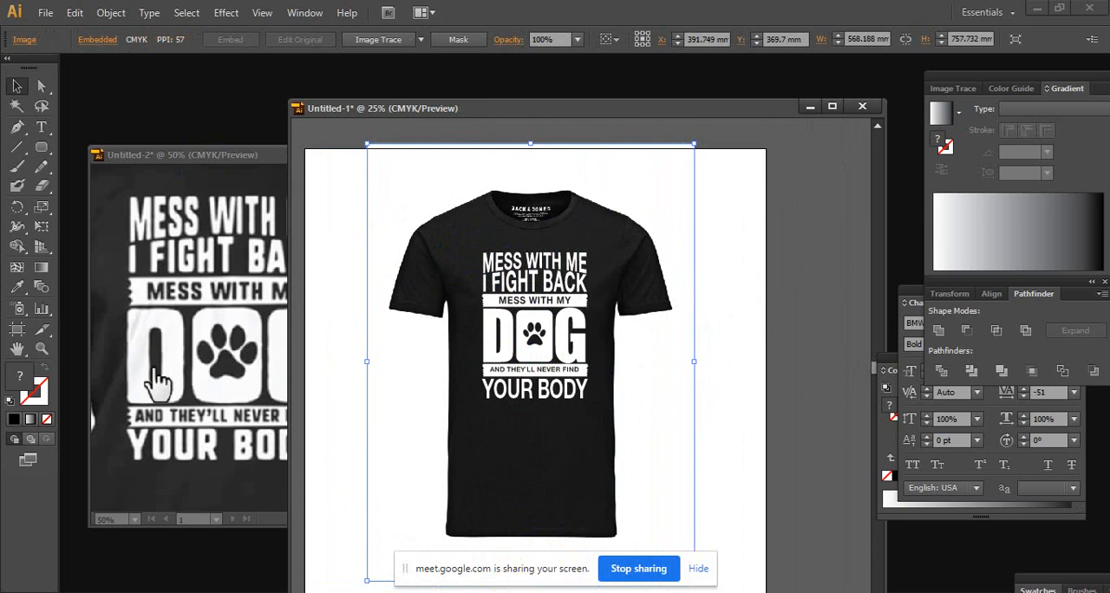
Switch to the browser's T-shirt image results, copy the picture of the coral and green Comfort Colors shirts, and return to Illustrator
{"action": "left_click", "coordinate": [540, 592]}
{"action": "left_click", "coordinate": [459, 553]}
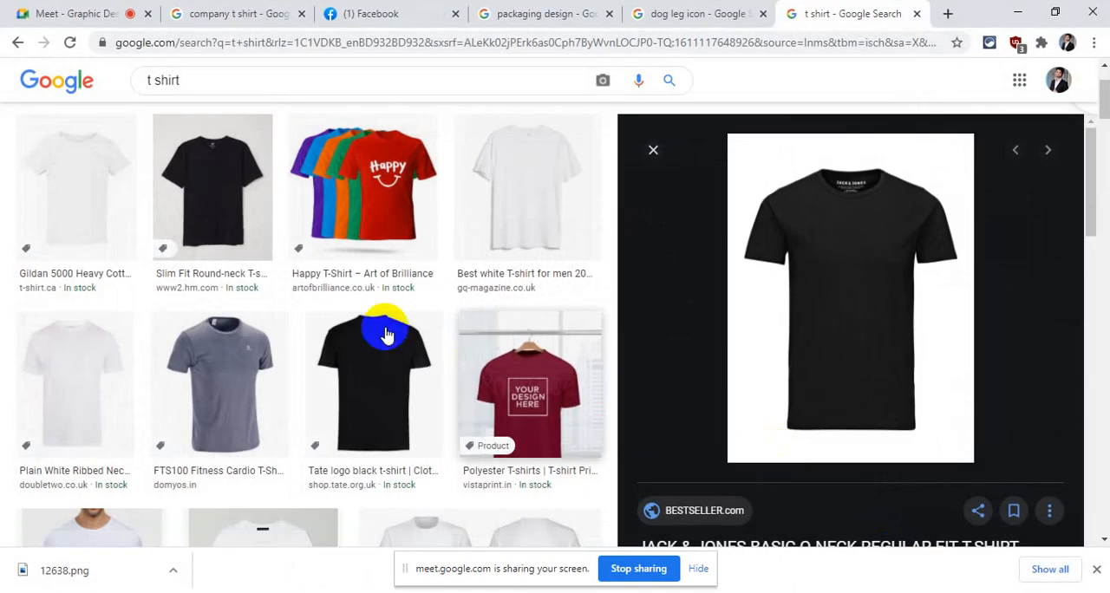
{"action": "scroll", "coordinate": [403, 364], "scroll_direction": "down", "scroll_amount": 4}
{"action": "scroll", "coordinate": [411, 375], "scroll_direction": "down", "scroll_amount": 3}
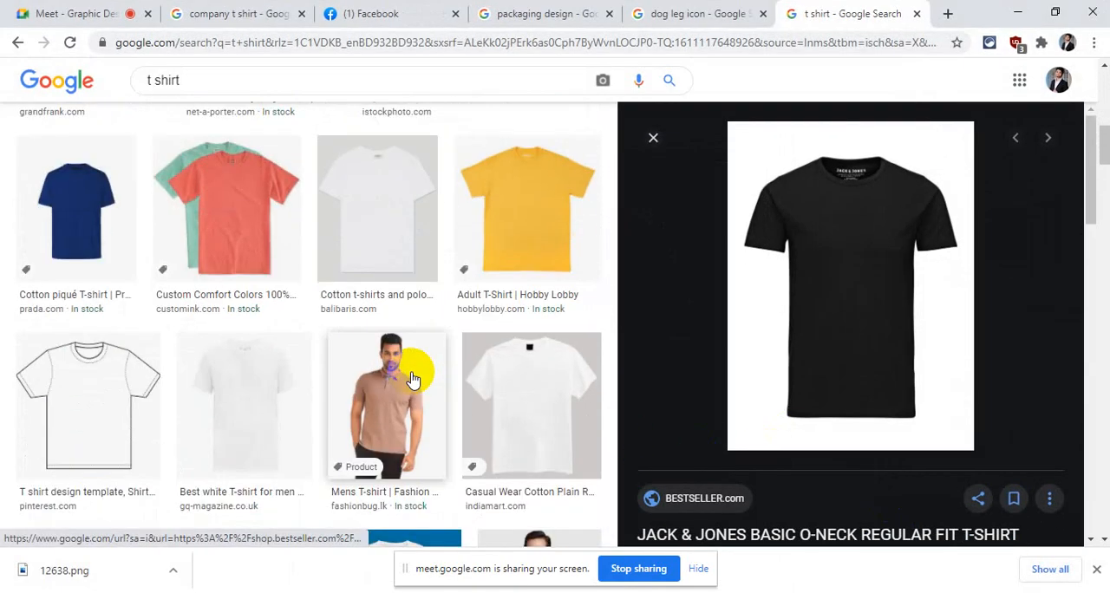
{"action": "left_click", "coordinate": [295, 260]}
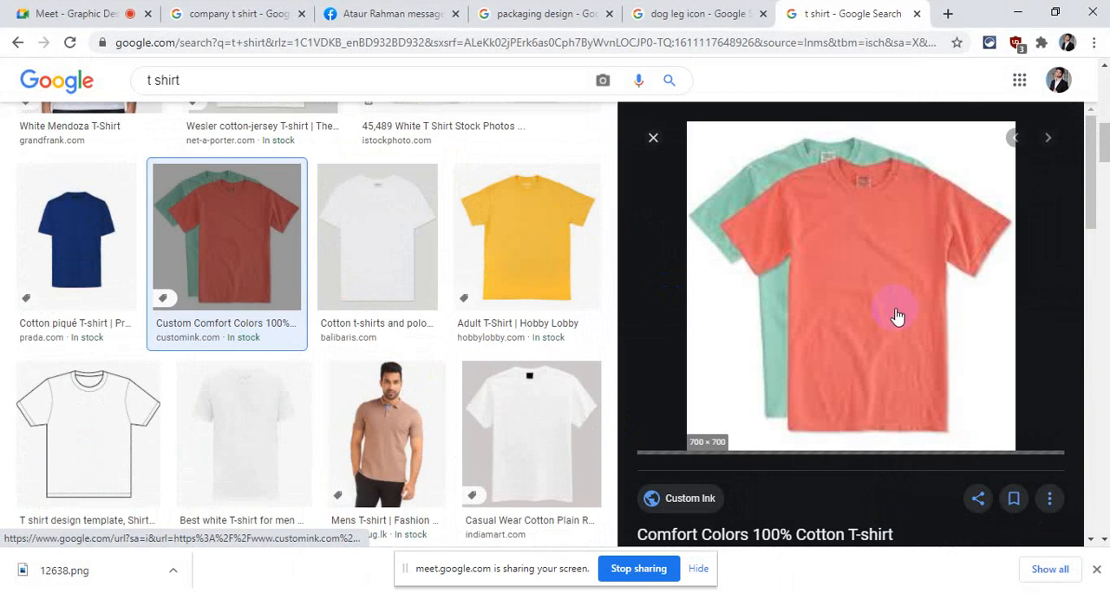
{"action": "right_click", "coordinate": [896, 295]}
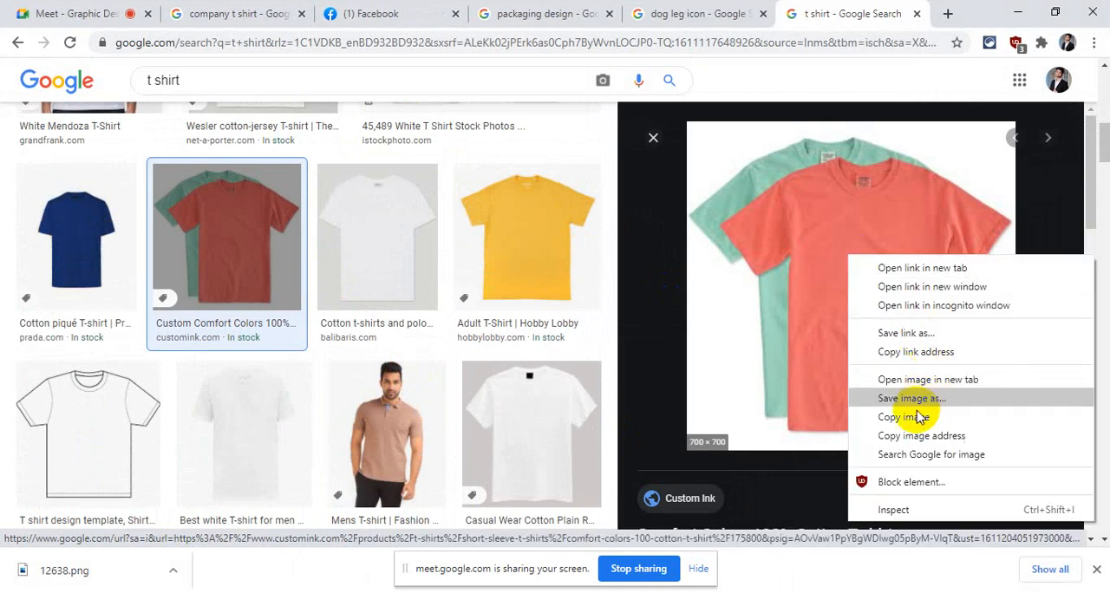
{"action": "left_click", "coordinate": [902, 392]}
{"action": "left_click", "coordinate": [1018, 12]}
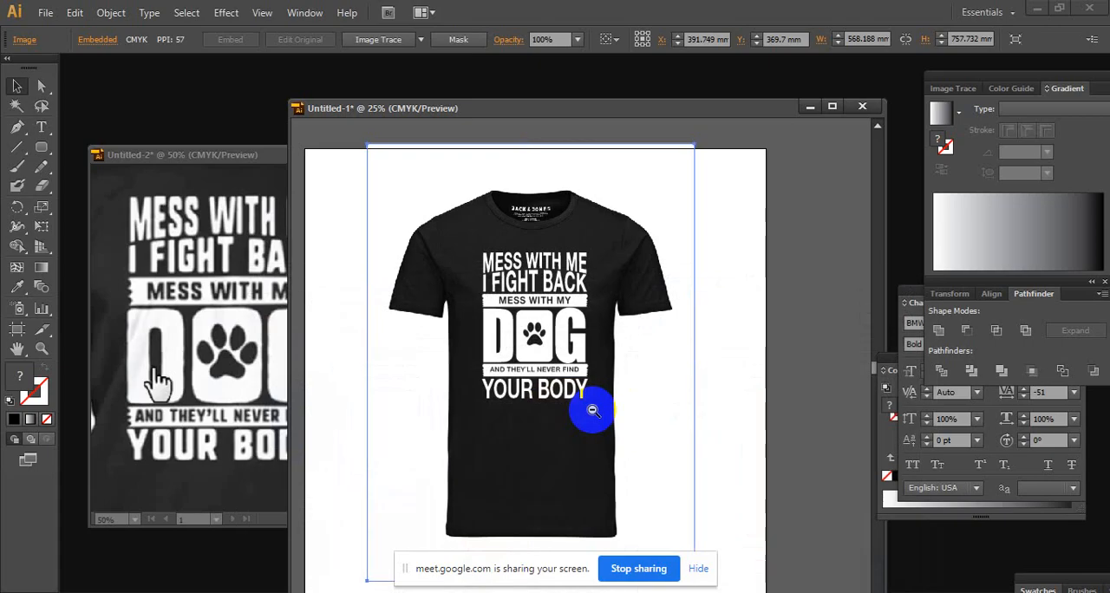
Paste the coral and green T-shirt picture, enlarge it to about 542 mm square, and place it beside the artboard
{"action": "left_click", "coordinate": [593, 408], "text": "ctrl+alt"}
{"action": "left_click_drag", "start_coordinate": [653, 383], "coordinate": [820, 262]}
{"action": "left_click", "coordinate": [726, 348]}
{"action": "key", "text": "ctrl+v"}
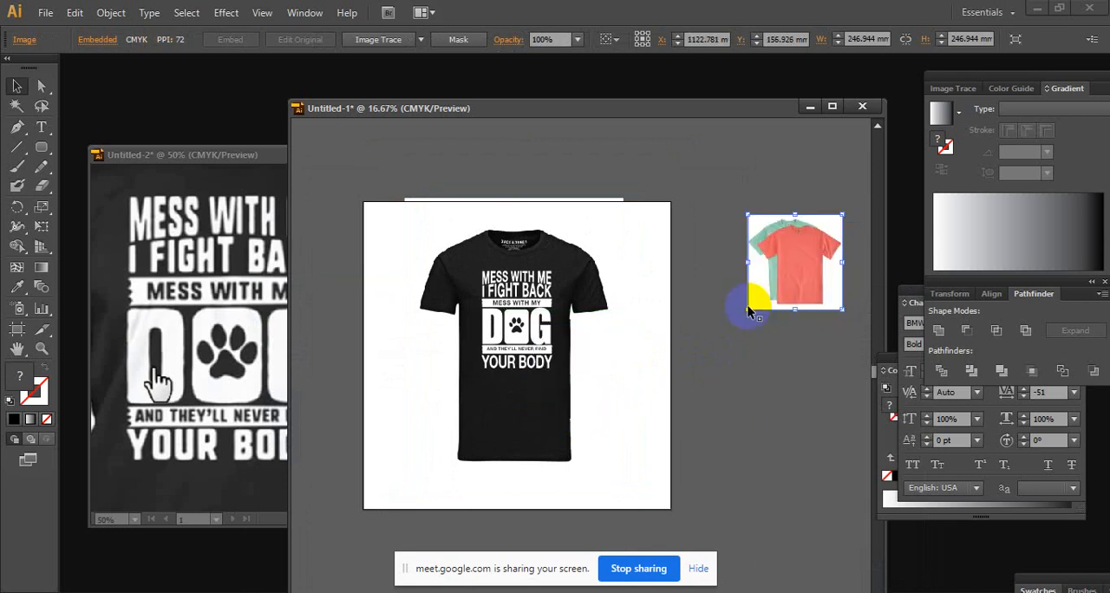
{"action": "left_click_drag", "start_coordinate": [747, 310], "coordinate": [632, 438]}
{"action": "mouse_move", "coordinate": [746, 335]}
{"action": "left_mouse_down"}
{"action": "mouse_move", "coordinate": [735, 359]}
{"action": "mouse_move", "coordinate": [696, 313]}
{"action": "mouse_move", "coordinate": [755, 348]}
{"action": "left_mouse_up"}
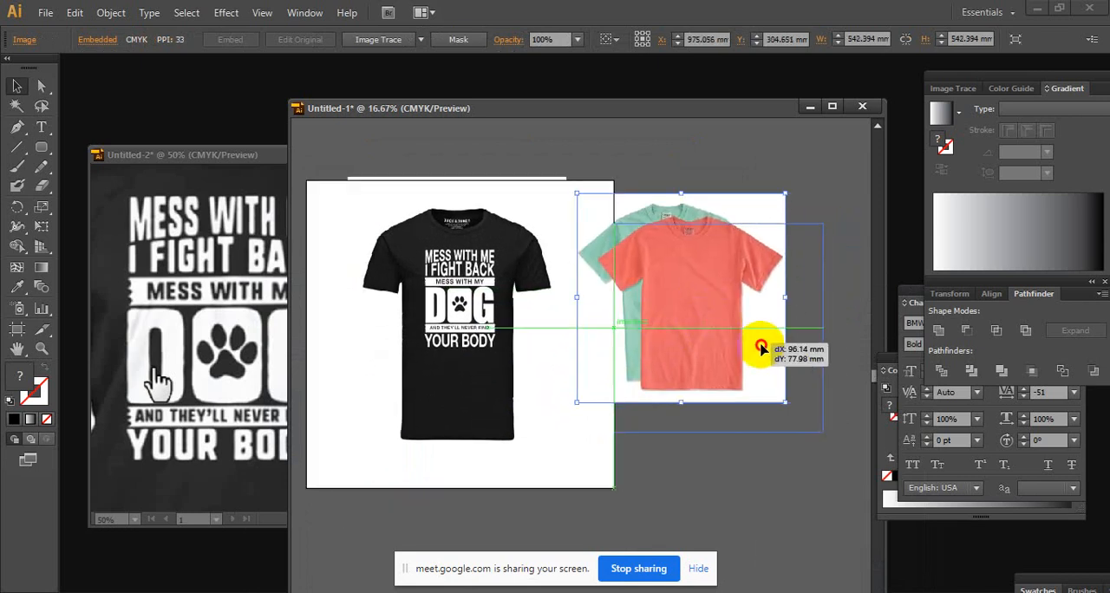
{"action": "left_click", "coordinate": [708, 161]}
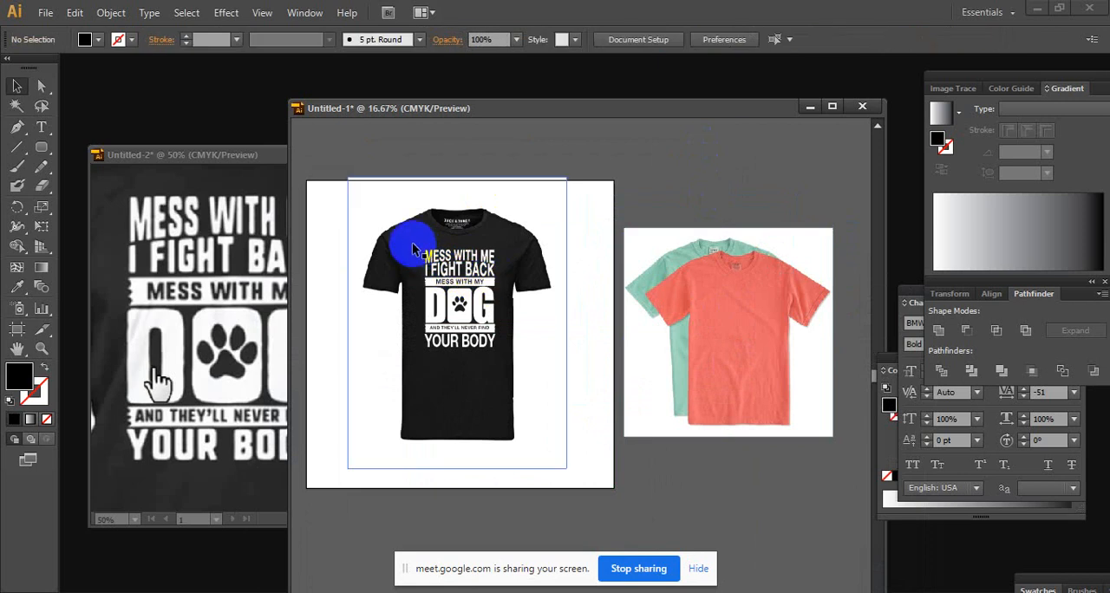
Duplicate the complete lettering design without the black shirt onto the coral T-shirt and bring the copy to the front
{"action": "left_click_drag", "start_coordinate": [331, 222], "coordinate": [559, 405]}
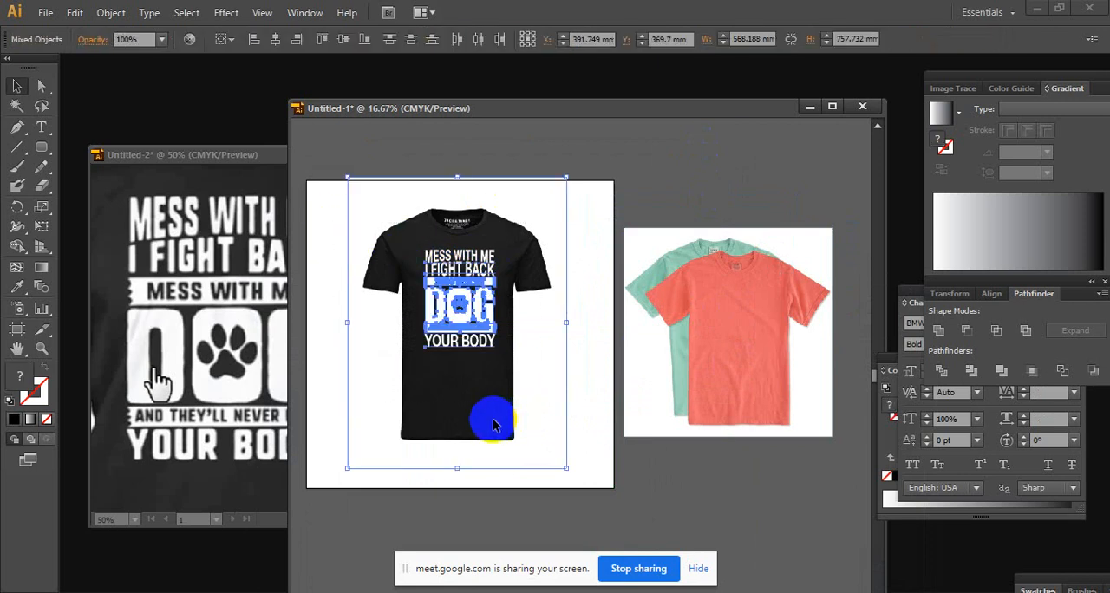
{"action": "left_click", "coordinate": [492, 419], "text": "shift"}
{"action": "left_click_drag", "start_coordinate": [475, 276], "coordinate": [745, 319]}
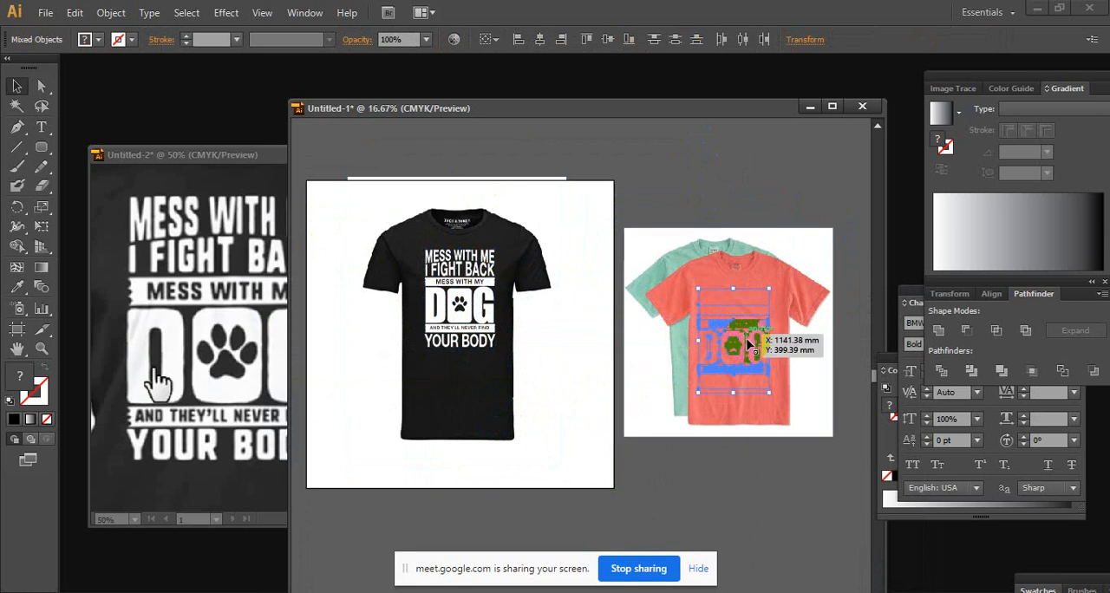
{"action": "right_click", "coordinate": [749, 345]}
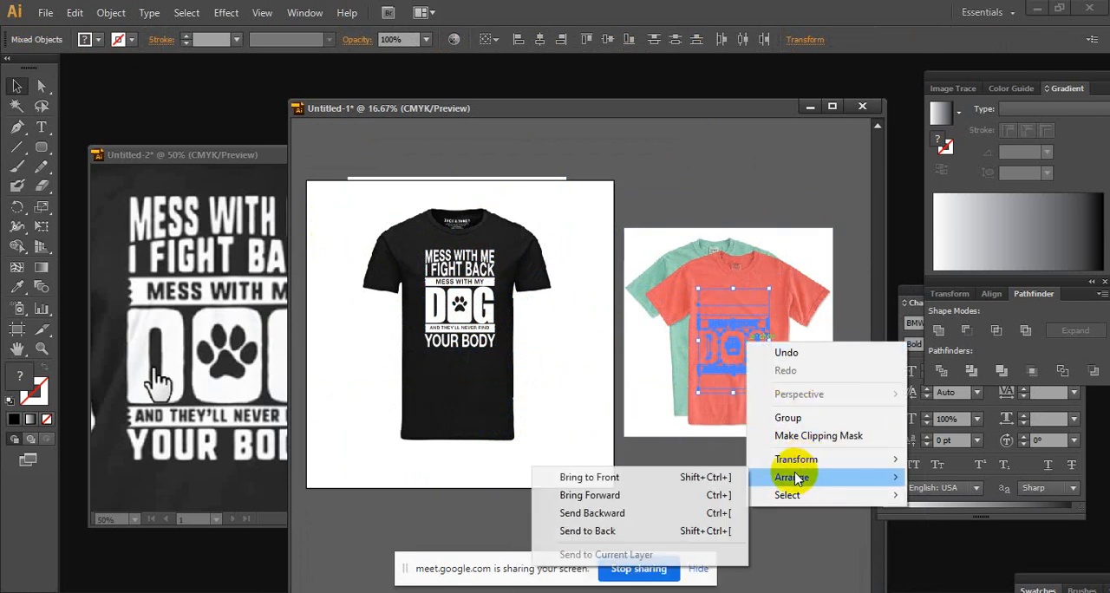
{"action": "left_click", "coordinate": [718, 476]}
Scale down the duplicated design slightly and center it on the coral T-shirt's chest
{"action": "left_click", "coordinate": [770, 360], "text": "ctrl"}
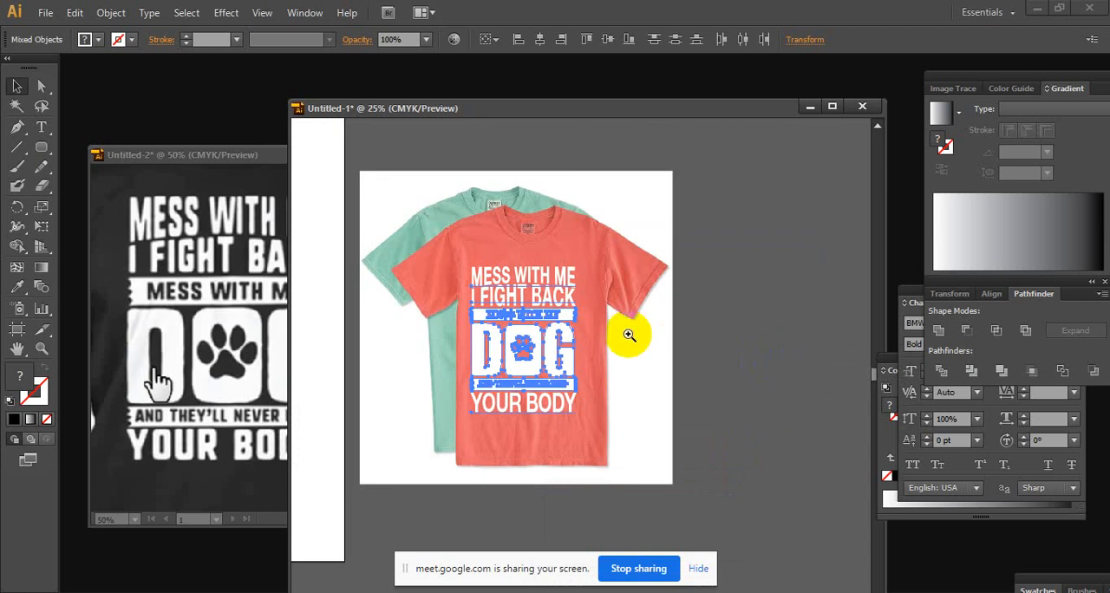
{"action": "left_click", "coordinate": [629, 335], "text": "ctrl"}
{"action": "left_click_drag", "start_coordinate": [501, 333], "coordinate": [678, 281]}
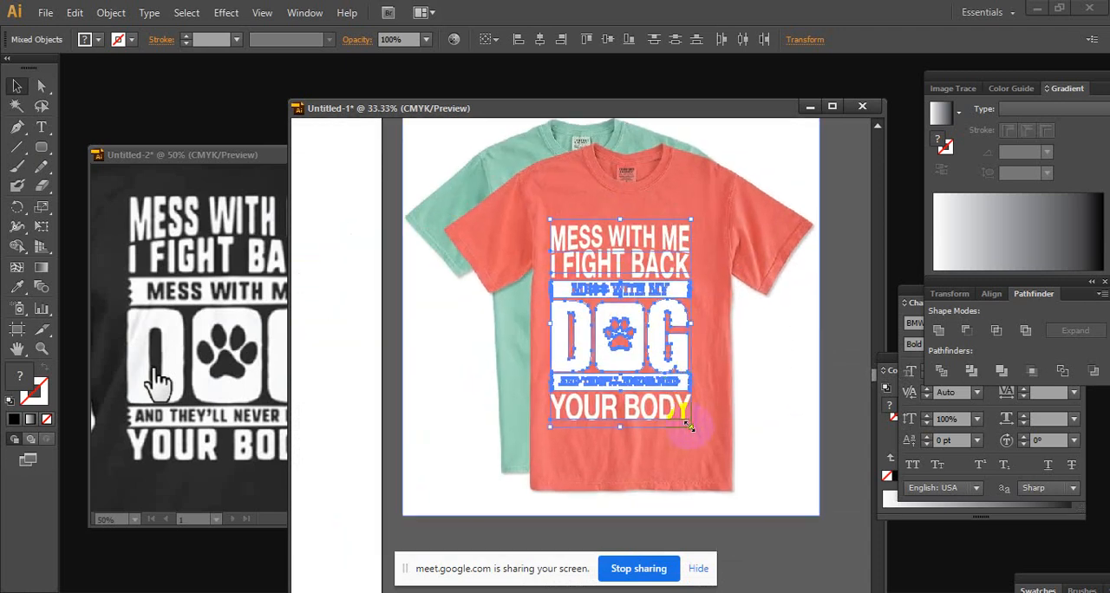
{"action": "left_click_drag", "start_coordinate": [689, 426], "coordinate": [672, 401]}
{"action": "left_click_drag", "start_coordinate": [632, 319], "coordinate": [670, 323]}
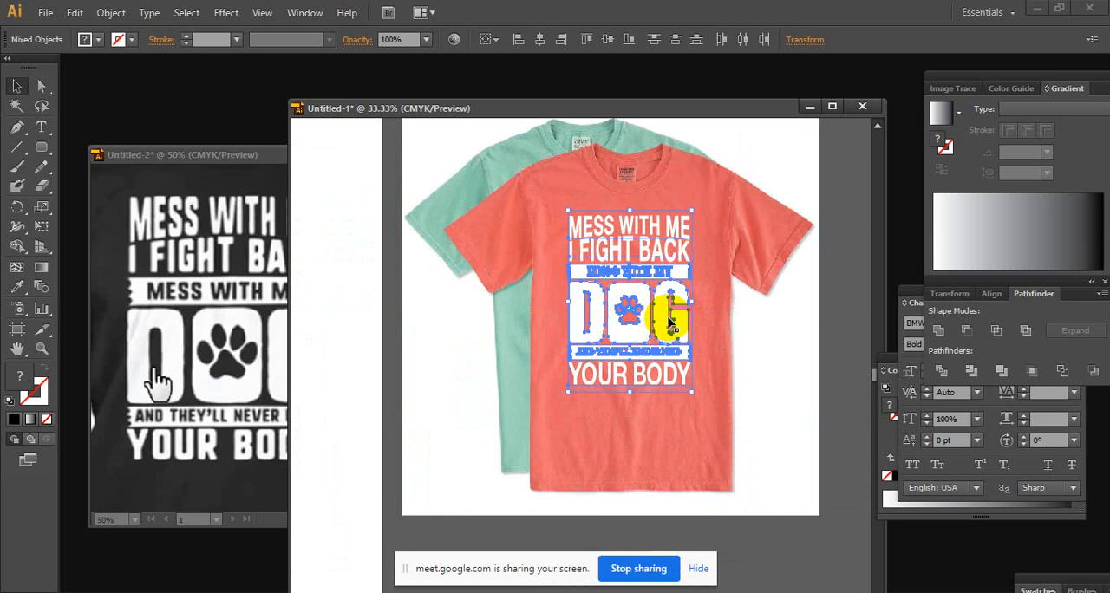
{"action": "left_click", "coordinate": [763, 345]}
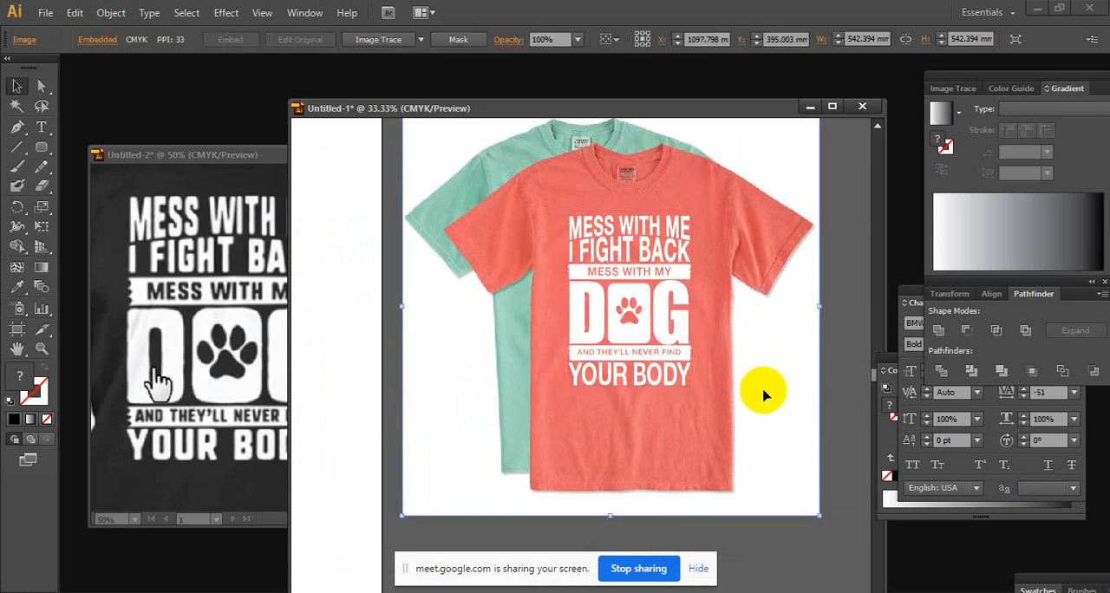
Examine the cut-out paw and banner lettering on the coral T-shirt, and compare with the black T-shirt mockup
{"action": "left_click", "coordinate": [702, 369]}
{"action": "left_click", "coordinate": [584, 342]}
{"action": "left_click", "coordinate": [508, 328]}
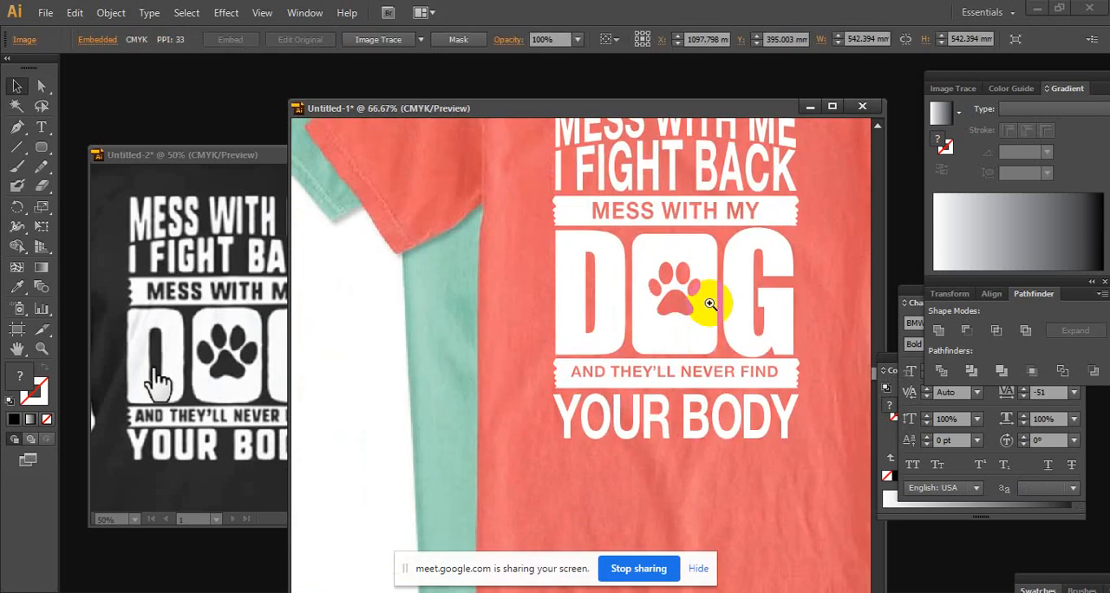
{"action": "mouse_move", "coordinate": [706, 297]}
{"action": "left_mouse_down"}
{"action": "mouse_move", "coordinate": [689, 305]}
{"action": "mouse_move", "coordinate": [724, 295]}
{"action": "left_mouse_up"}
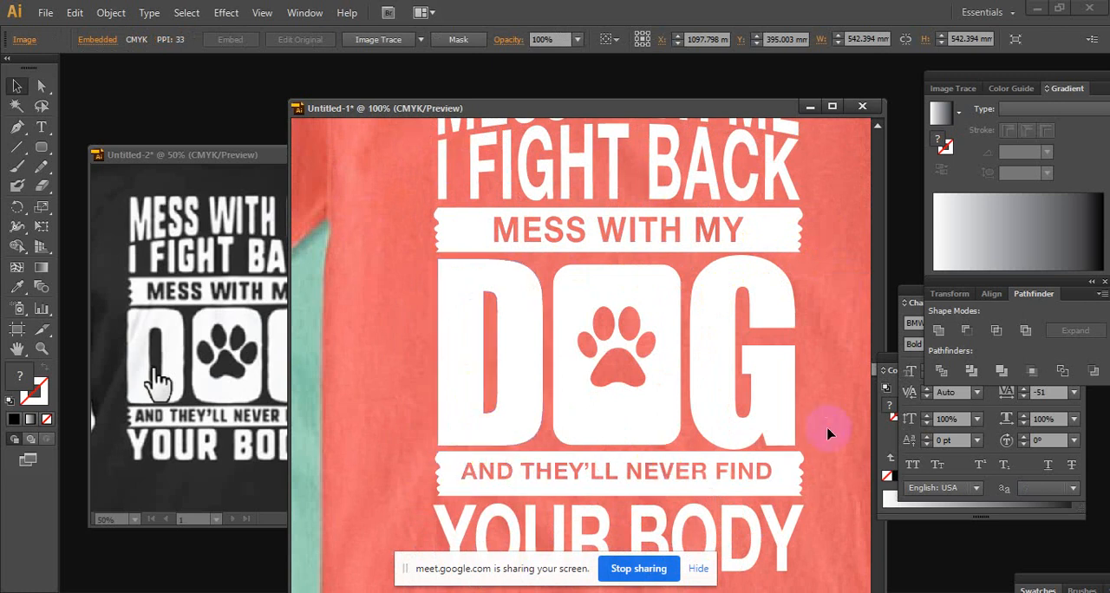
{"action": "left_click", "coordinate": [756, 383], "text": "ctrl+alt"}
{"action": "left_click", "coordinate": [691, 372], "text": "ctrl+alt"}
{"action": "left_click", "coordinate": [693, 371], "text": "ctrl+alt"}
{"action": "left_click_drag", "start_coordinate": [599, 346], "coordinate": [789, 348]}
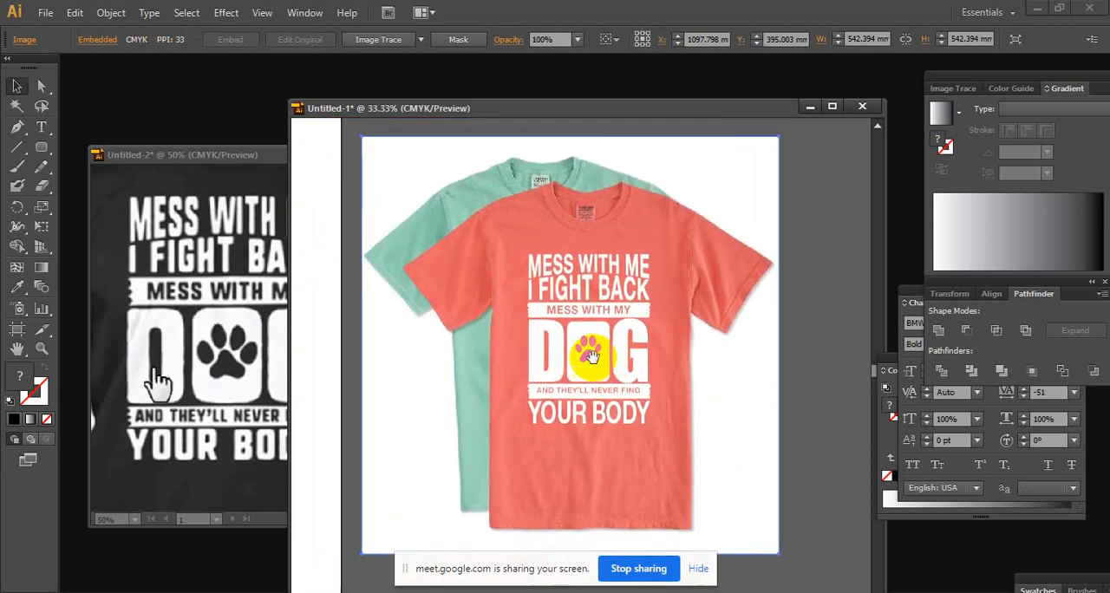
{"action": "left_click_drag", "start_coordinate": [683, 371], "coordinate": [780, 330]}
{"action": "mouse_move", "coordinate": [520, 316]}
{"action": "left_mouse_down"}
{"action": "mouse_move", "coordinate": [656, 367]}
{"action": "mouse_move", "coordinate": [780, 333]}
{"action": "left_mouse_up"}
{"action": "left_click_drag", "start_coordinate": [479, 286], "coordinate": [685, 335]}
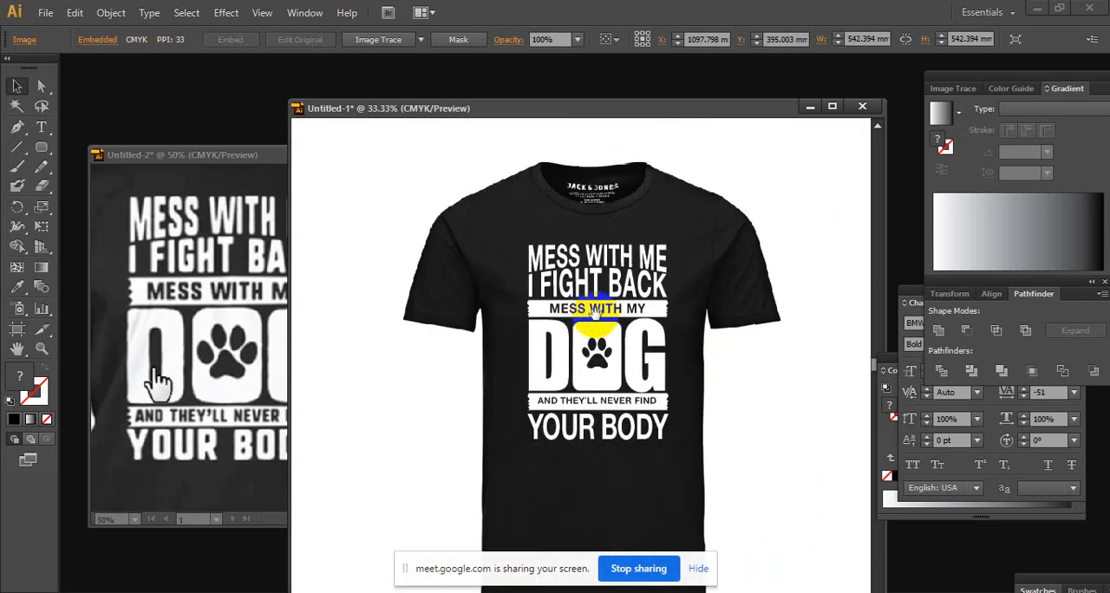
Examine the coral T-shirt mockup and compare the black T-shirt design side by side with the reference shirt picture
{"action": "left_click_drag", "start_coordinate": [772, 399], "coordinate": [432, 398]}
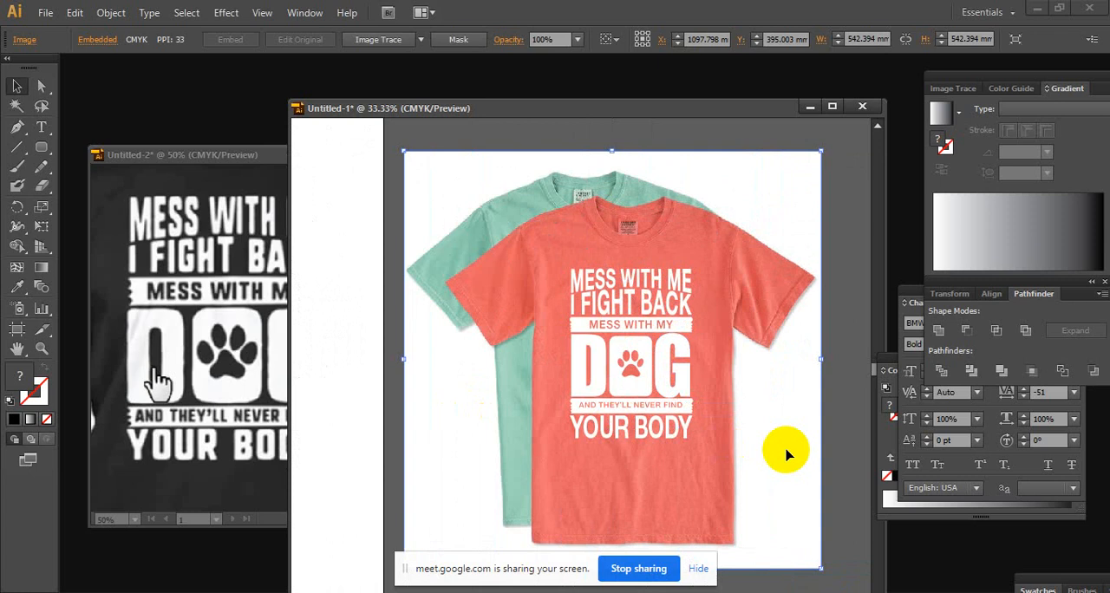
{"action": "key", "text": "space"}
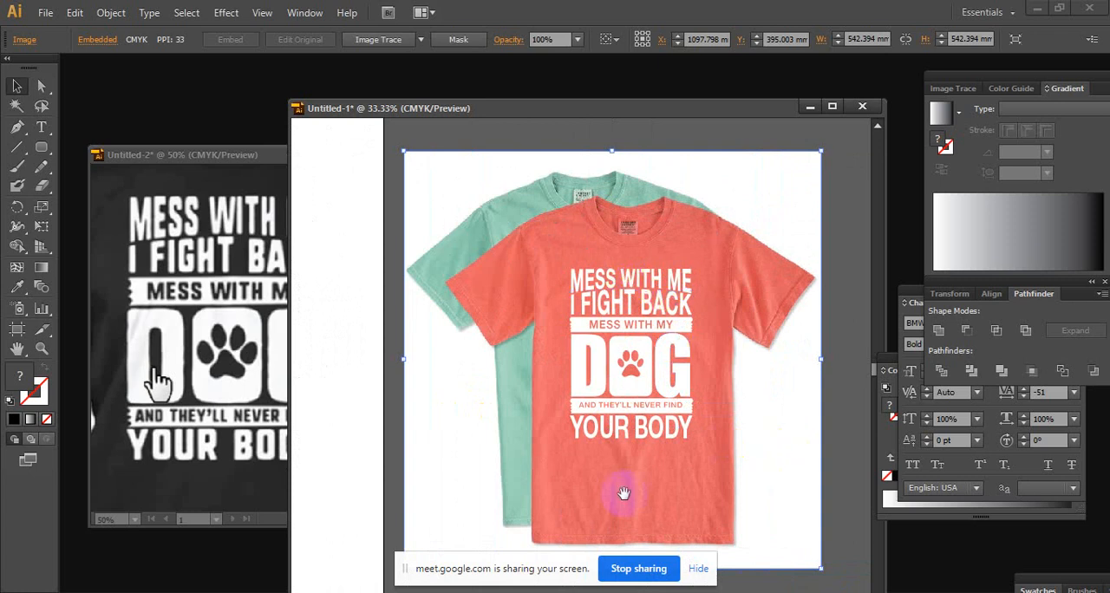
{"action": "left_click_drag", "start_coordinate": [603, 463], "coordinate": [808, 479]}
{"action": "left_click_drag", "start_coordinate": [431, 397], "coordinate": [560, 426]}
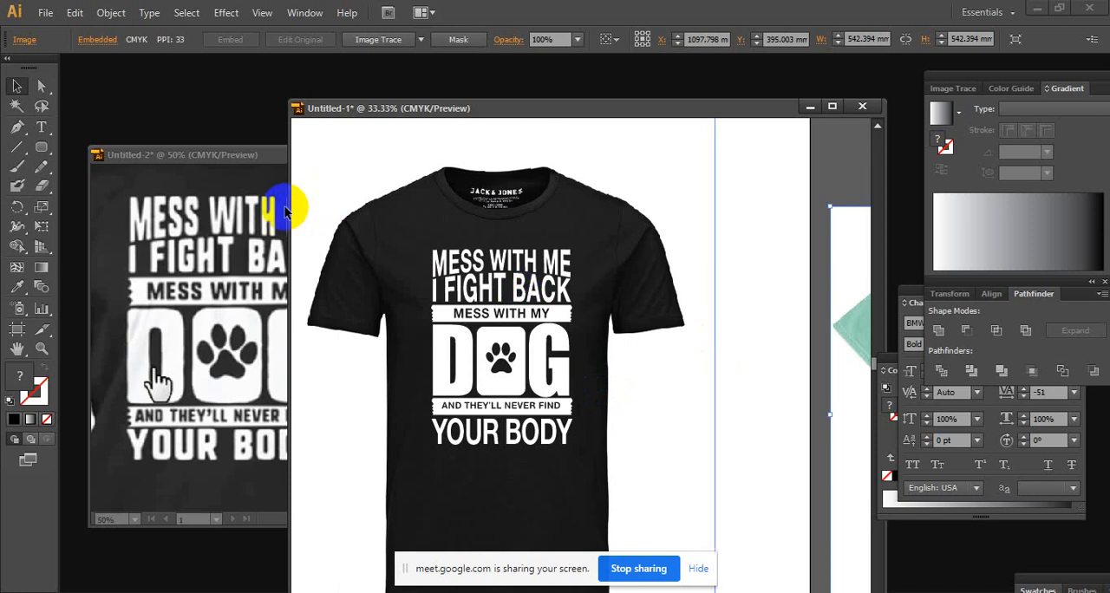
{"action": "left_click", "coordinate": [267, 154]}
{"action": "key", "text": "ctrl+minus"}
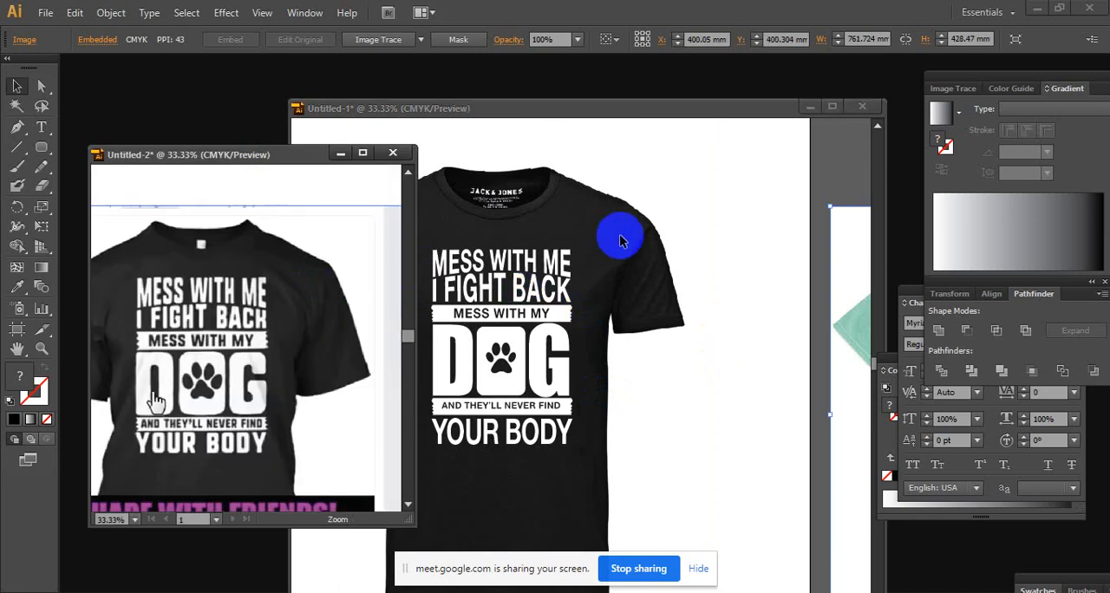
{"action": "left_click_drag", "start_coordinate": [540, 108], "coordinate": [613, 101]}
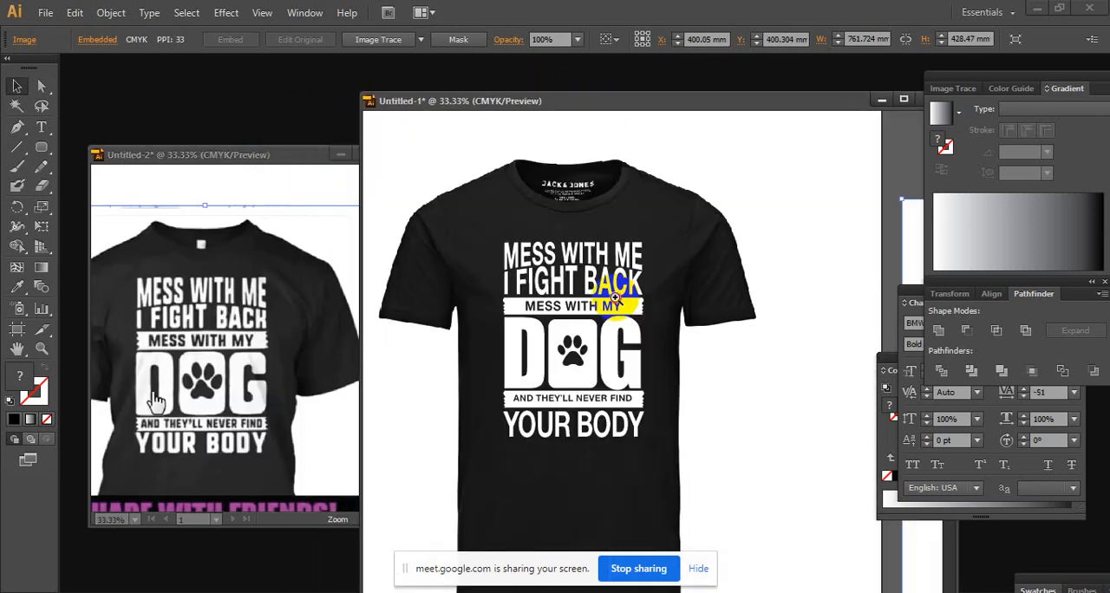
{"action": "left_click", "coordinate": [615, 300], "text": "ctrl"}
{"action": "left_click_drag", "start_coordinate": [584, 328], "coordinate": [556, 264]}
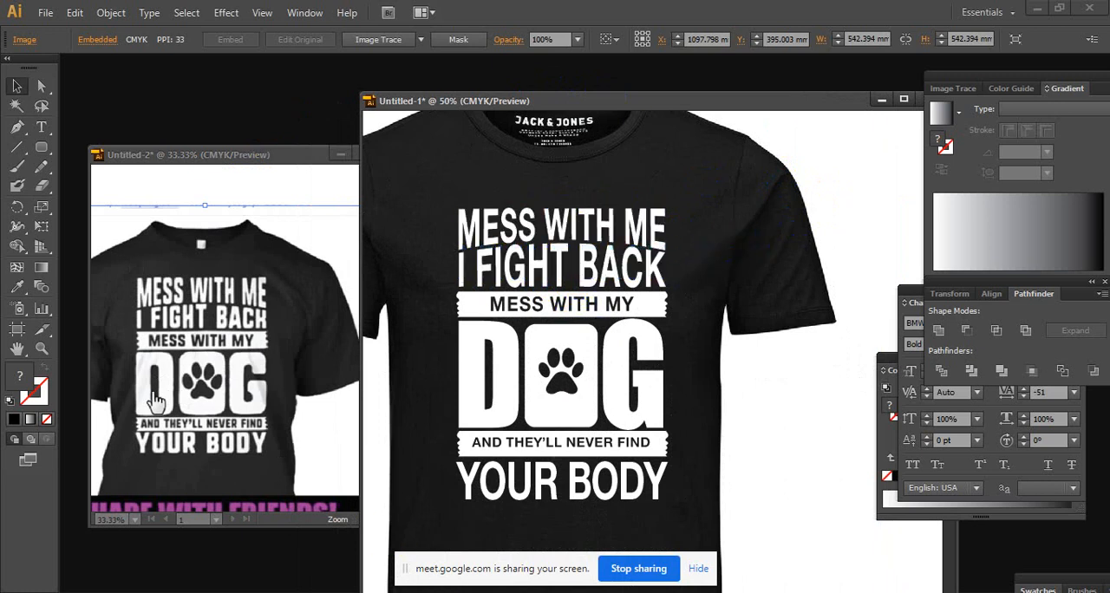
{"action": "mouse_move", "coordinate": [491, 591]}
{"action": "left_click", "coordinate": [427, 464]}
{"action": "left_click", "coordinate": [101, 11]}
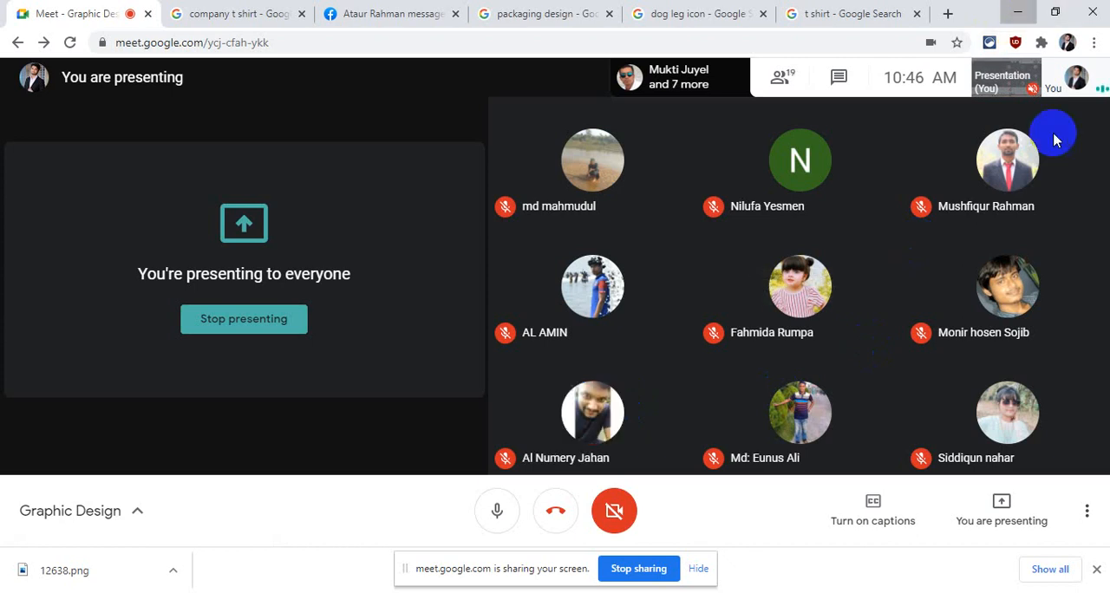
{"action": "left_click", "coordinate": [1017, 12]}
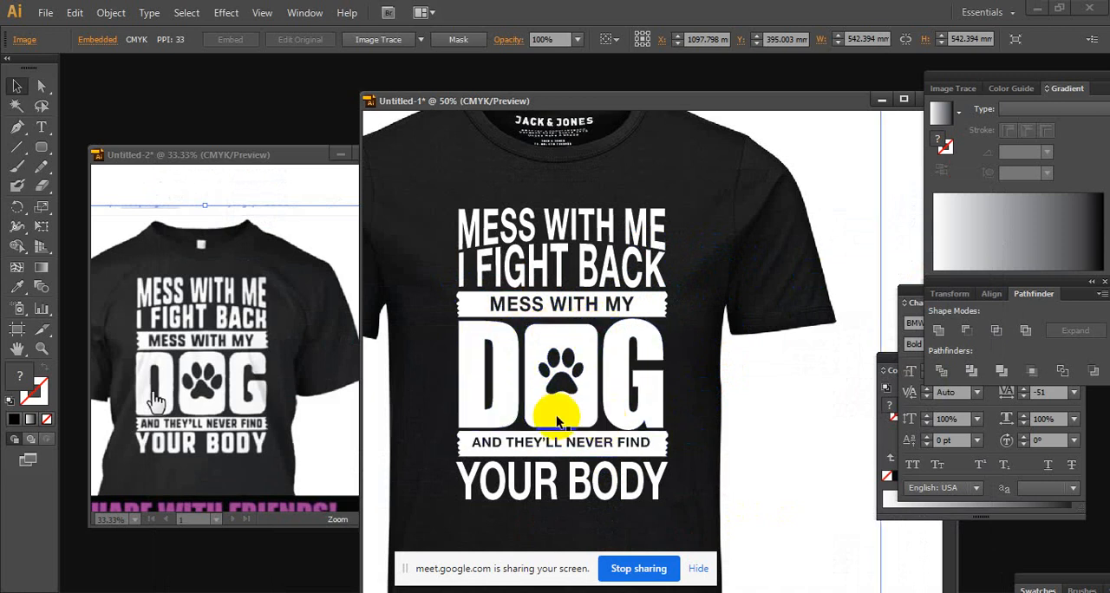
{"action": "left_click", "coordinate": [568, 377]}
{"action": "left_click_drag", "start_coordinate": [559, 377], "coordinate": [549, 380]}
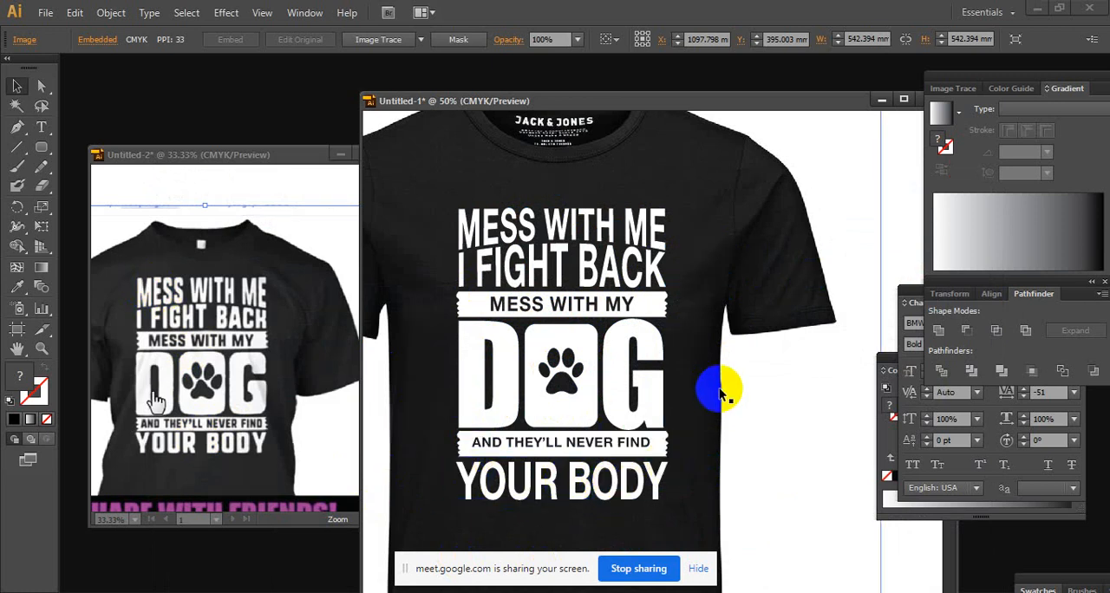
Convert the spare black "YOUR BODY" text beside the artboard to outlines
{"action": "key", "text": "ctrl+minus"}
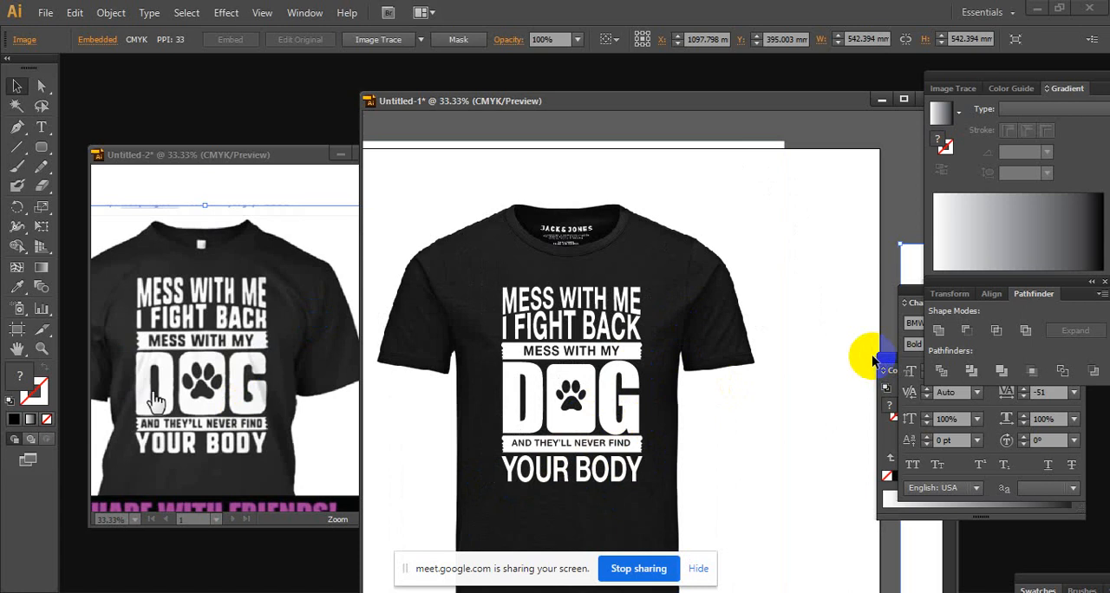
{"action": "scroll", "coordinate": [676, 263], "scroll_direction": "down", "scroll_amount": 2}
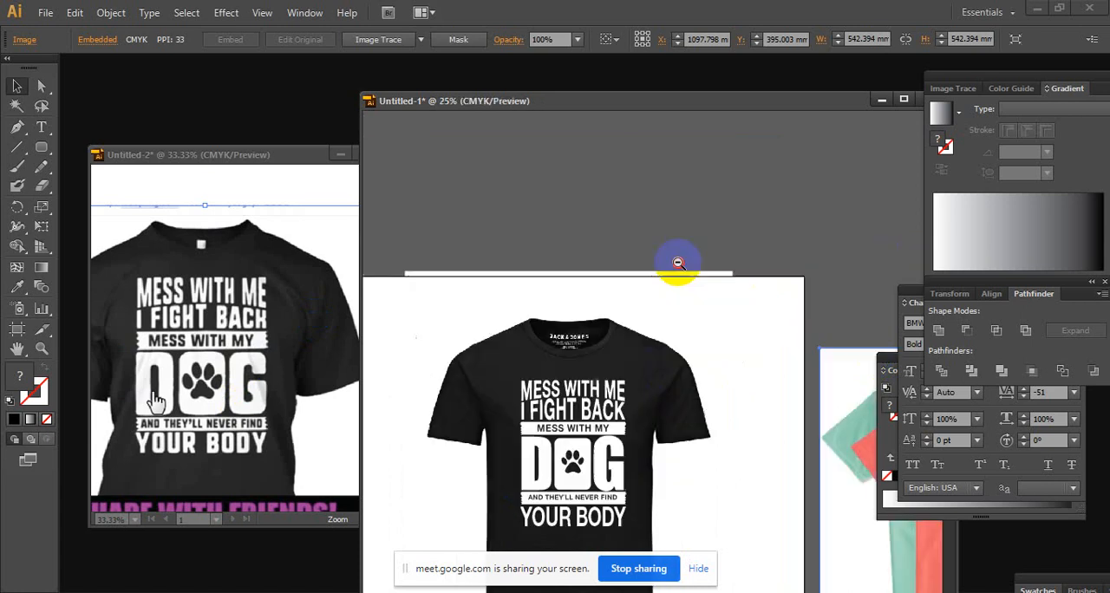
{"action": "left_click_drag", "start_coordinate": [385, 478], "coordinate": [621, 294]}
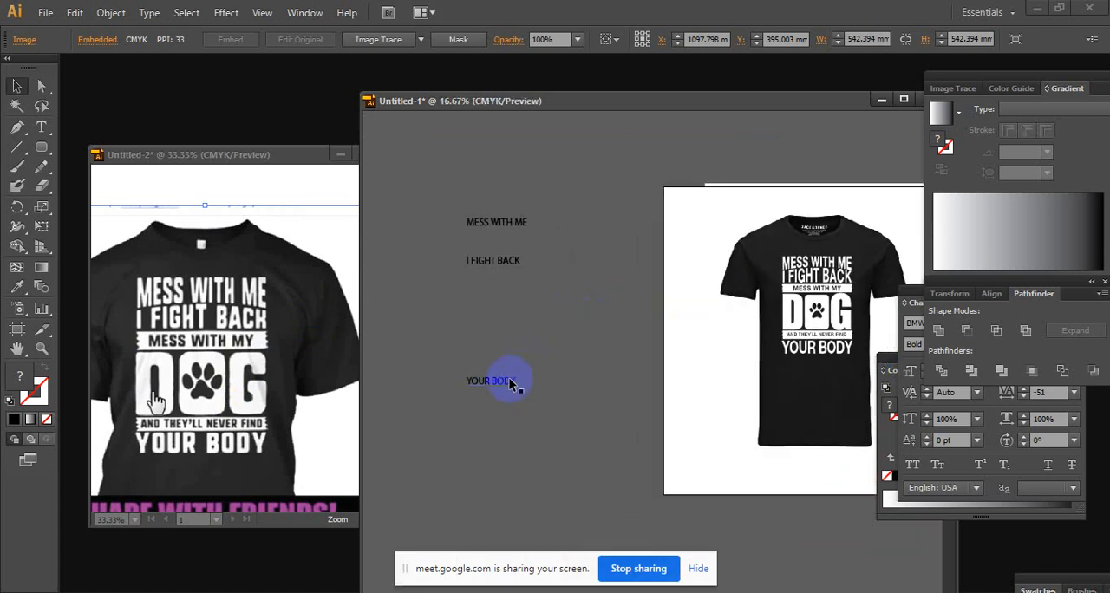
{"action": "left_click_drag", "start_coordinate": [527, 379], "coordinate": [725, 228]}
{"action": "scroll", "coordinate": [726, 228], "scroll_direction": "up", "scroll_amount": 1}
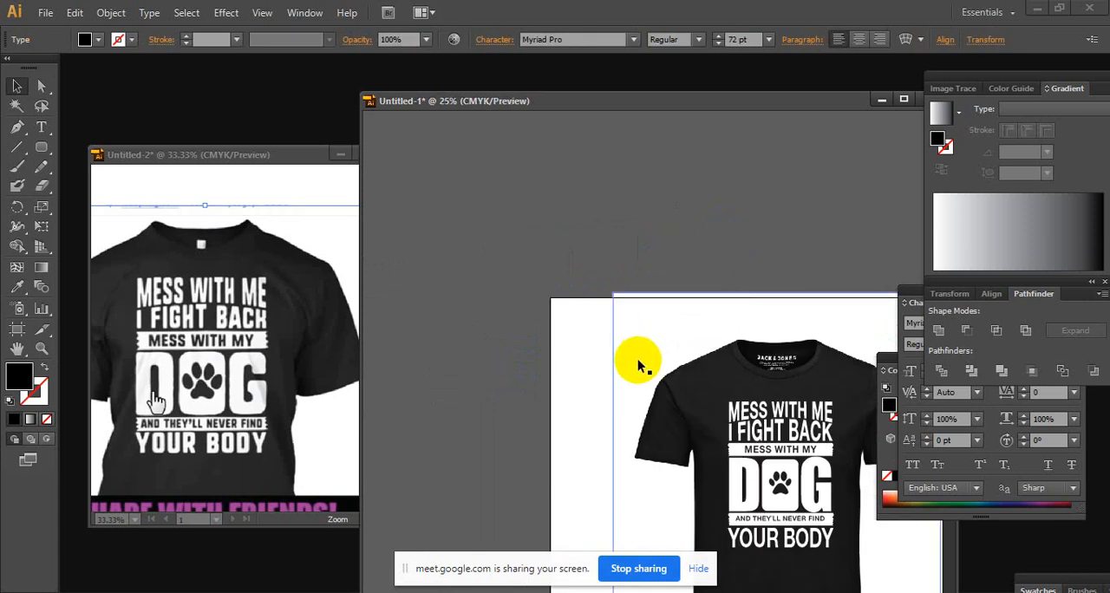
{"action": "left_click_drag", "start_coordinate": [568, 467], "coordinate": [646, 203]}
{"action": "left_click_drag", "start_coordinate": [580, 378], "coordinate": [685, 354]}
{"action": "left_click", "coordinate": [497, 309]}
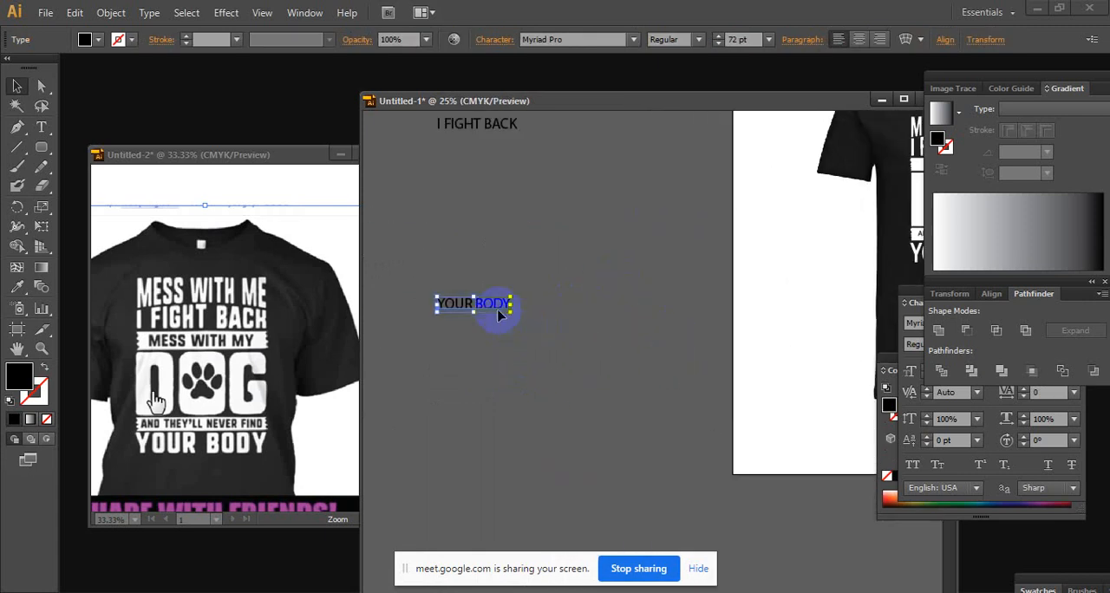
{"action": "left_click_drag", "start_coordinate": [711, 405], "coordinate": [635, 436]}
{"action": "left_click", "coordinate": [686, 447], "text": "ctrl"}
{"action": "left_click", "coordinate": [618, 372], "text": "ctrl"}
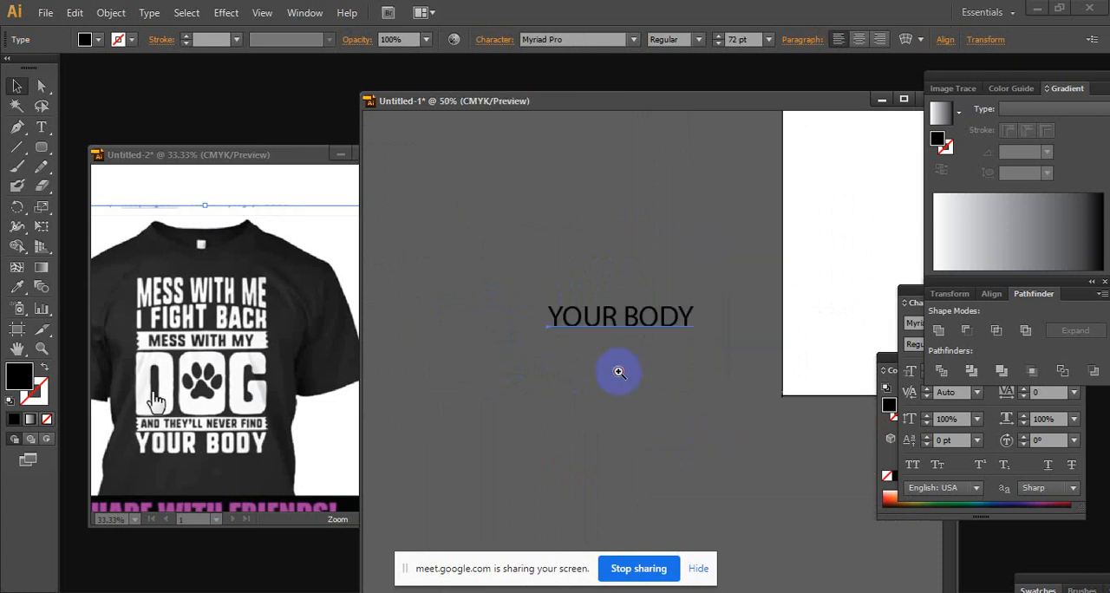
{"action": "left_click", "coordinate": [618, 372], "text": "ctrl"}
{"action": "right_click", "coordinate": [686, 282]}
{"action": "left_click", "coordinate": [738, 381]}
Stretch the first arm of the Y in the outlined "YOUR BODY" up and outward by moving its anchor points
{"action": "left_click", "coordinate": [709, 293], "text": "ctrl"}
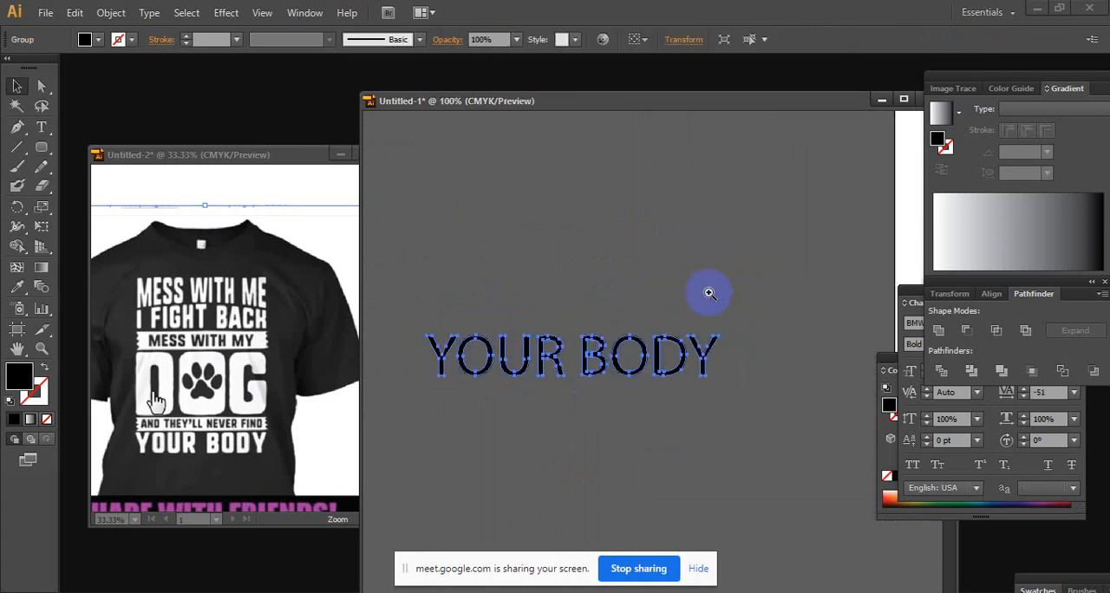
{"action": "left_click", "coordinate": [655, 364], "text": "ctrl"}
{"action": "left_click_drag", "start_coordinate": [567, 367], "coordinate": [725, 352]}
{"action": "left_click", "coordinate": [573, 328], "text": "ctrl"}
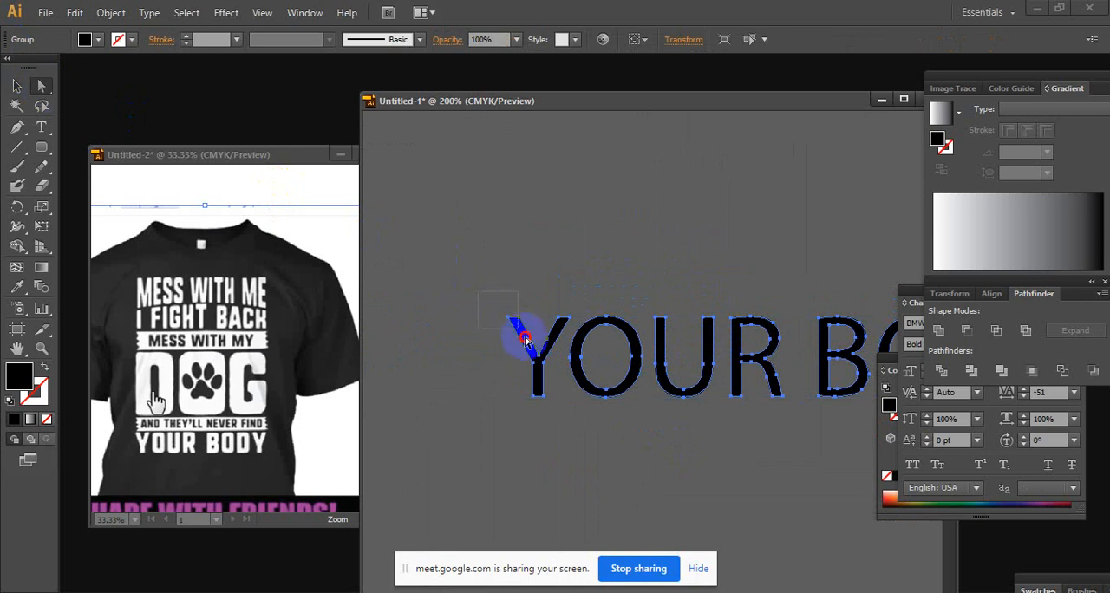
{"action": "left_click_drag", "start_coordinate": [521, 333], "coordinate": [460, 247]}
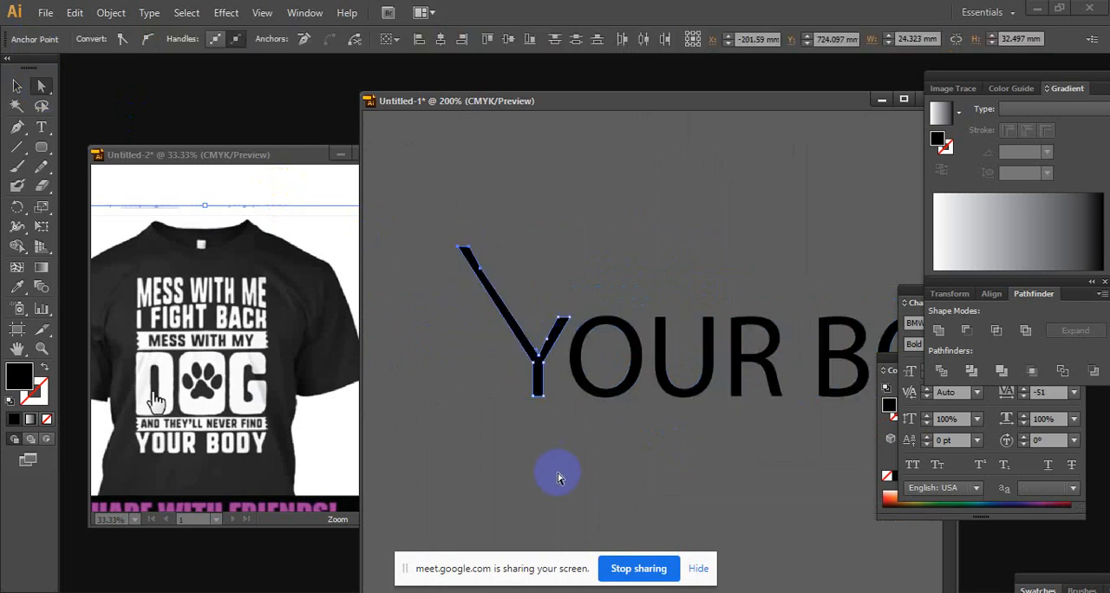
{"action": "left_click_drag", "start_coordinate": [599, 426], "coordinate": [548, 419]}
{"action": "left_click", "coordinate": [706, 384], "text": "ctrl+alt"}
{"action": "left_click_drag", "start_coordinate": [662, 350], "coordinate": [608, 361]}
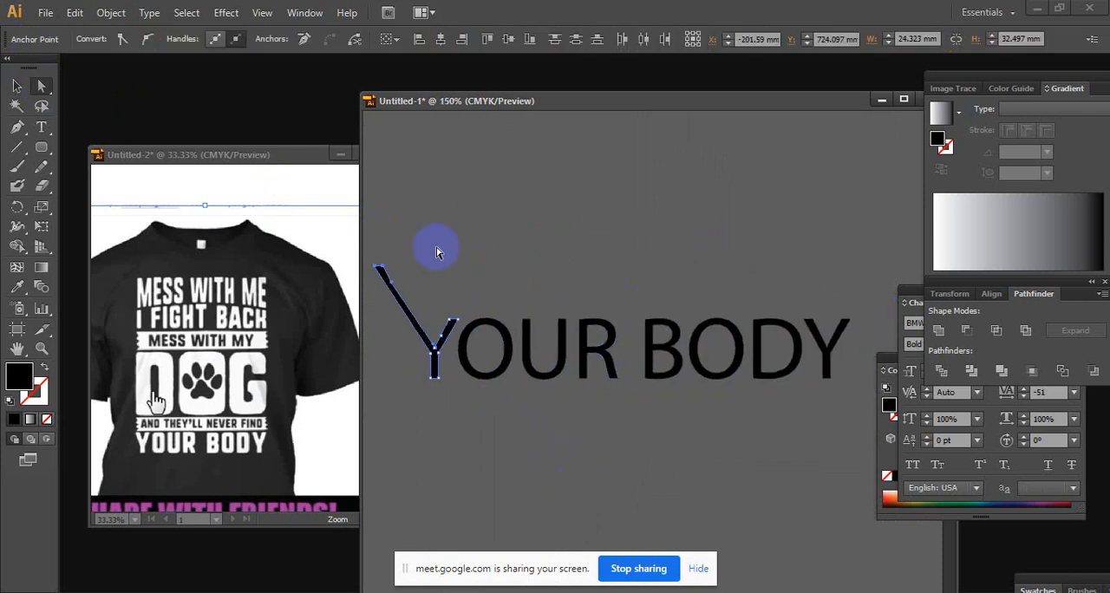
Pull the lower anchor points of the first O in "YOUR BODY" downward, and undo the letter distortions
{"action": "left_click", "coordinate": [545, 291]}
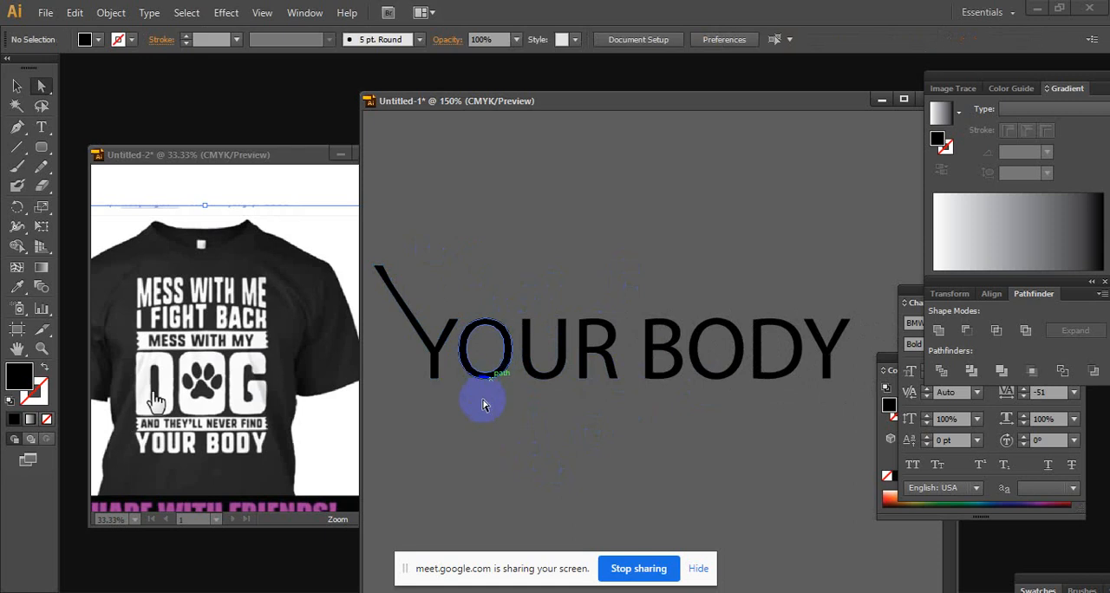
{"action": "left_click", "coordinate": [507, 363]}
{"action": "left_click_drag", "start_coordinate": [486, 387], "coordinate": [486, 434]}
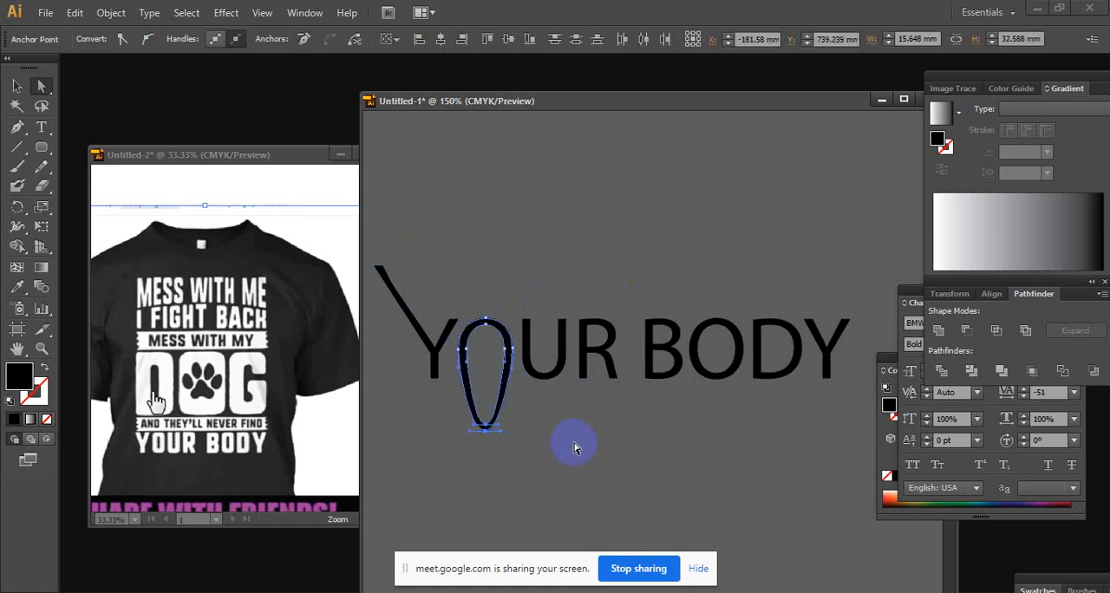
{"action": "left_click", "coordinate": [540, 269]}
{"action": "left_click", "coordinate": [601, 400], "text": "ctrl+alt"}
Try to move the selected anchor points of the whole "YOUR BODY" outline, undo the change and deselect the text
{"action": "left_click", "coordinate": [41, 86]}
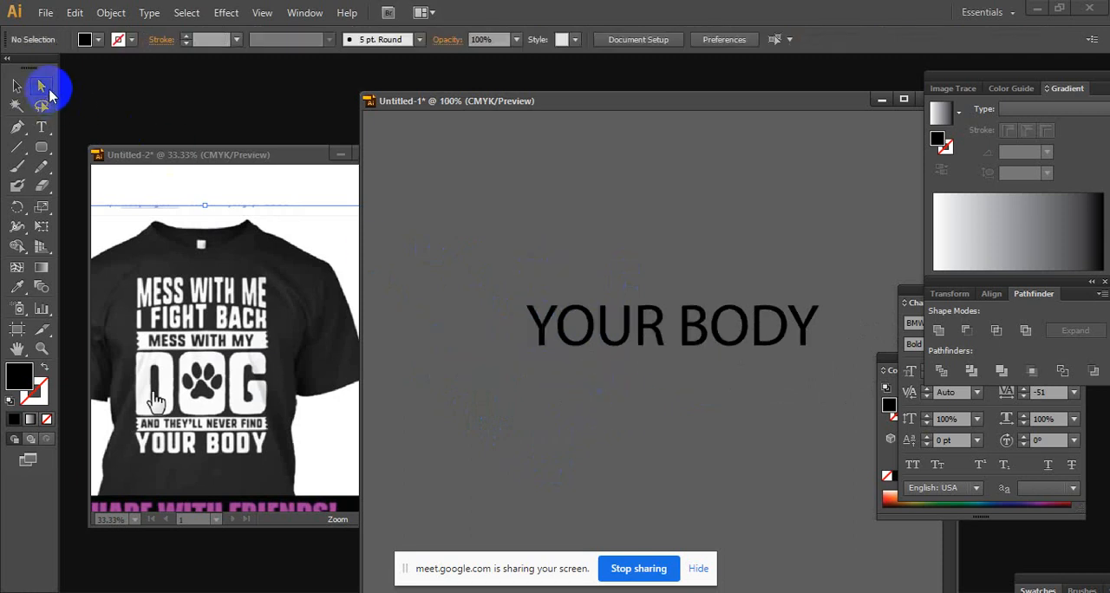
{"action": "left_click", "coordinate": [796, 329]}
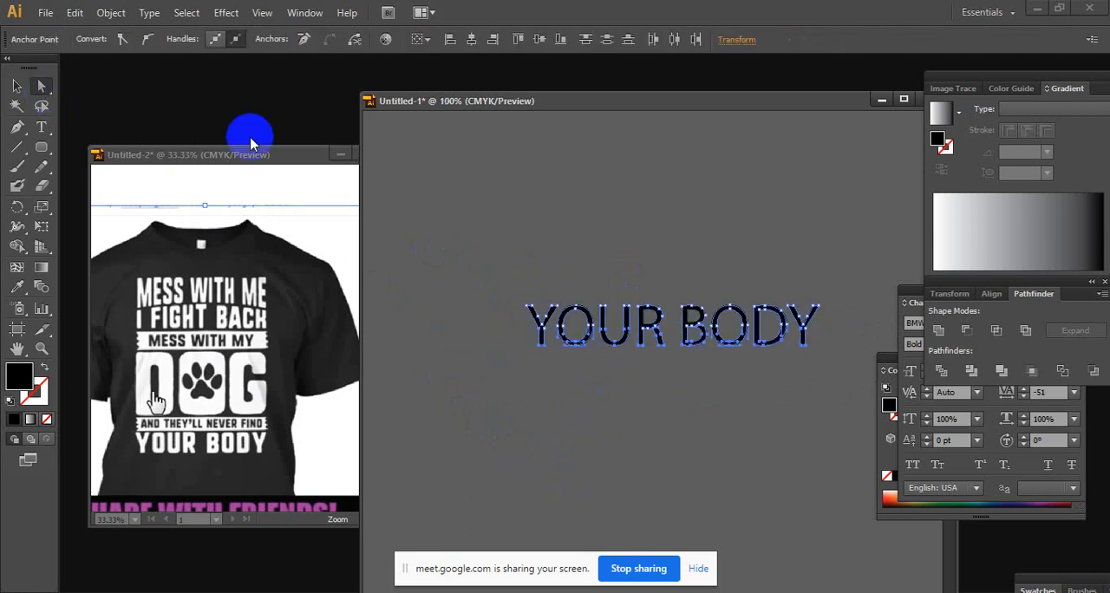
{"action": "left_click_drag", "start_coordinate": [670, 350], "coordinate": [665, 391]}
{"action": "key", "text": "ctrl+z"}
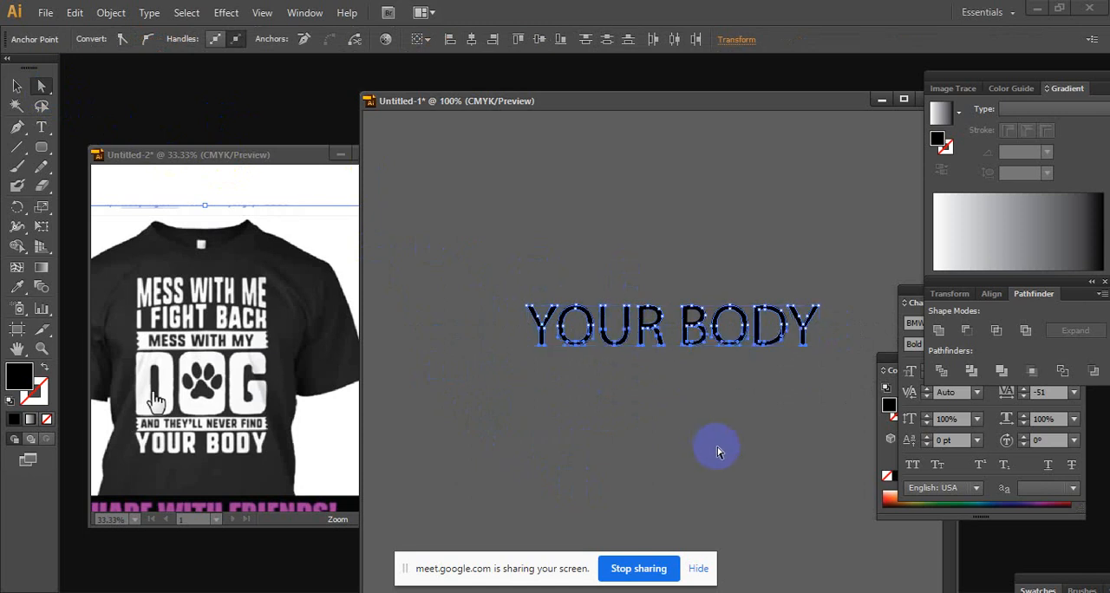
{"action": "left_click", "coordinate": [17, 86]}
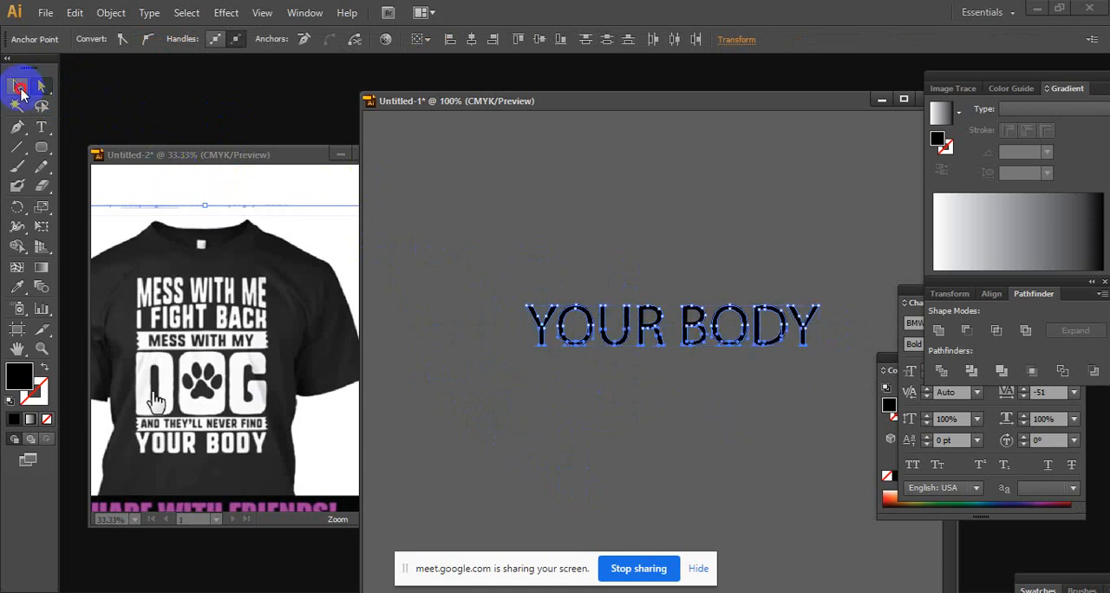
{"action": "left_click", "coordinate": [709, 523]}
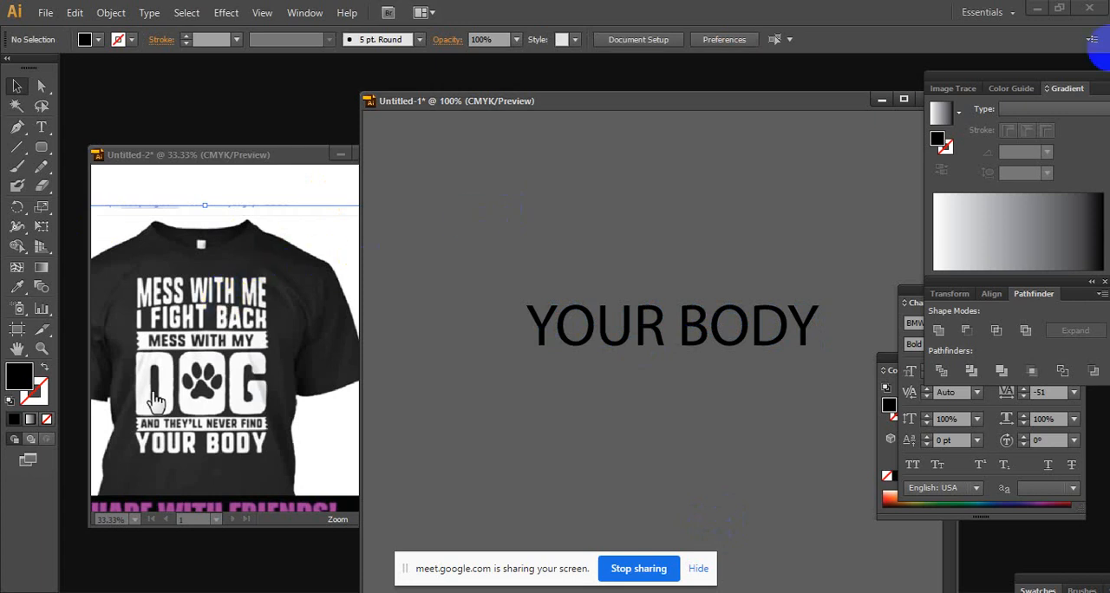
Compare the lettering on the reference shirt with the design on the black T-shirt mockup at 50% zoom
{"action": "left_click_drag", "start_coordinate": [754, 227], "coordinate": [641, 221]}
{"action": "left_click", "coordinate": [612, 261], "text": "ctrl+alt"}
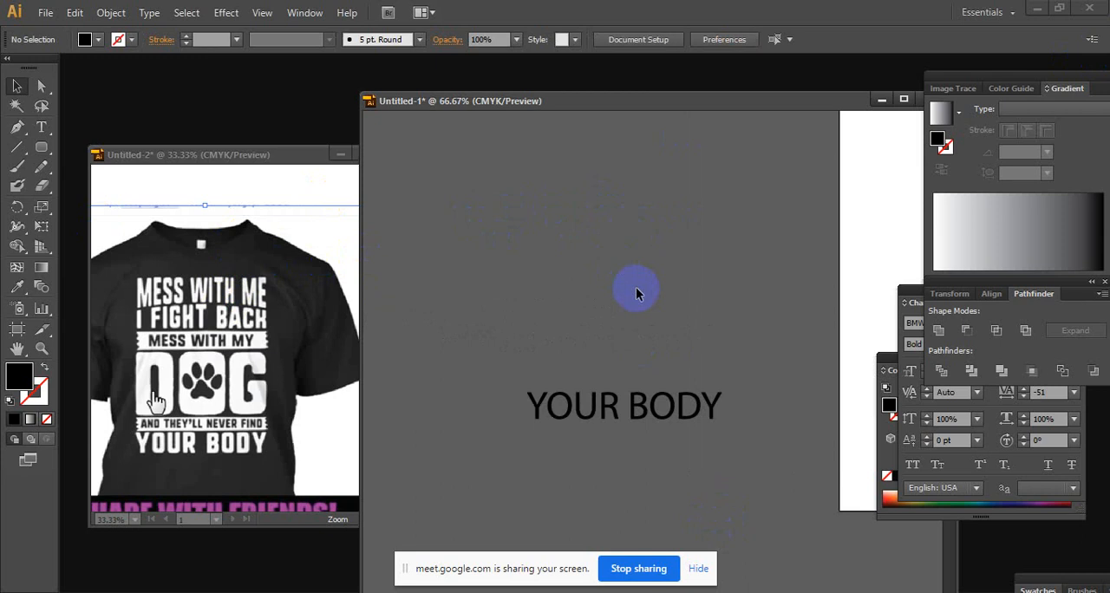
{"action": "left_click", "coordinate": [295, 289]}
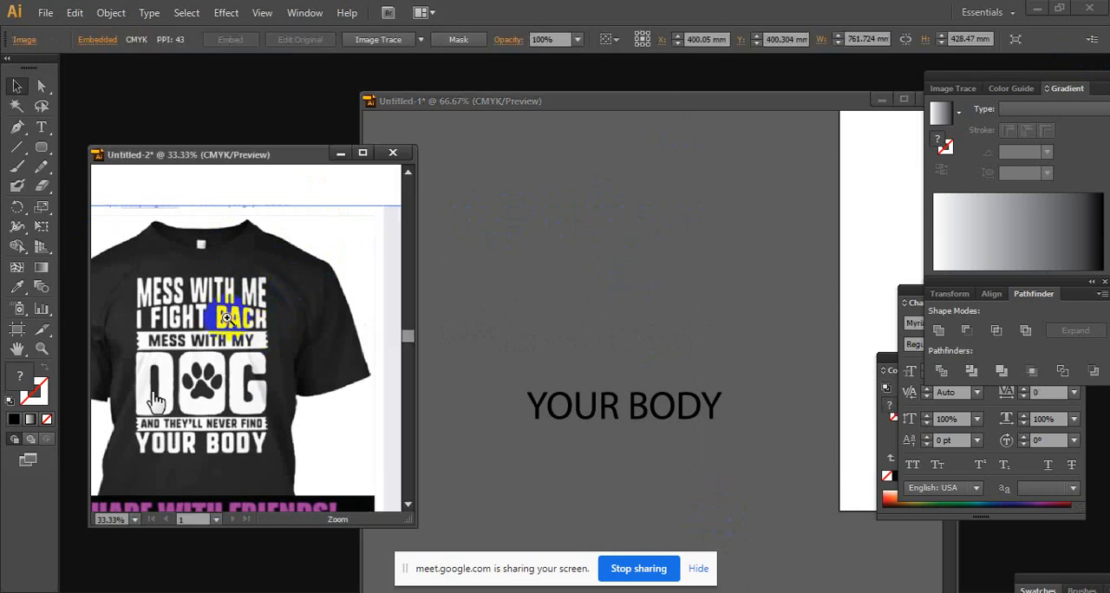
{"action": "left_click", "coordinate": [229, 317], "text": "ctrl"}
{"action": "left_click_drag", "start_coordinate": [232, 340], "coordinate": [254, 332]}
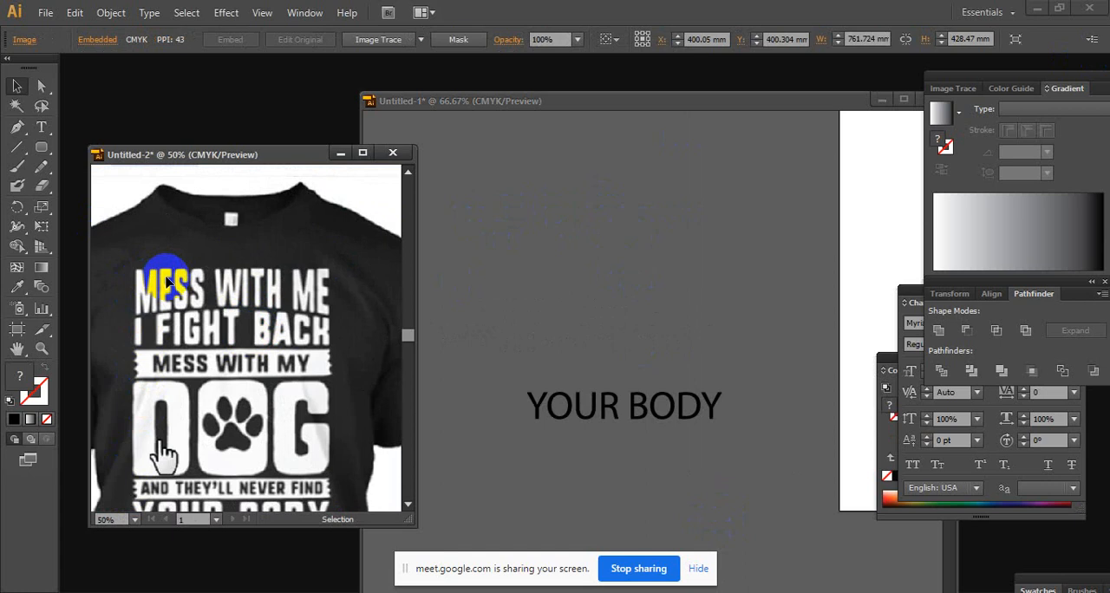
{"action": "left_click", "coordinate": [723, 349]}
{"action": "left_click", "coordinate": [723, 349], "text": "ctrl+alt"}
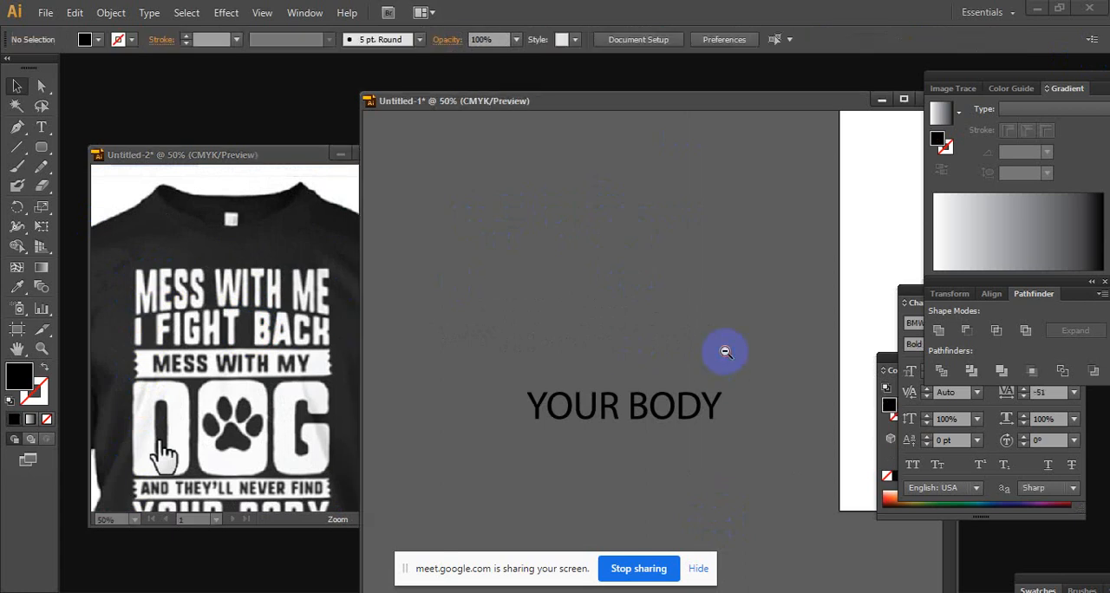
{"action": "left_click", "coordinate": [723, 349], "text": "ctrl+alt"}
{"action": "left_click_drag", "start_coordinate": [651, 362], "coordinate": [453, 422]}
{"action": "left_click_drag", "start_coordinate": [684, 338], "coordinate": [593, 452]}
{"action": "left_click", "coordinate": [632, 230], "text": "ctrl"}
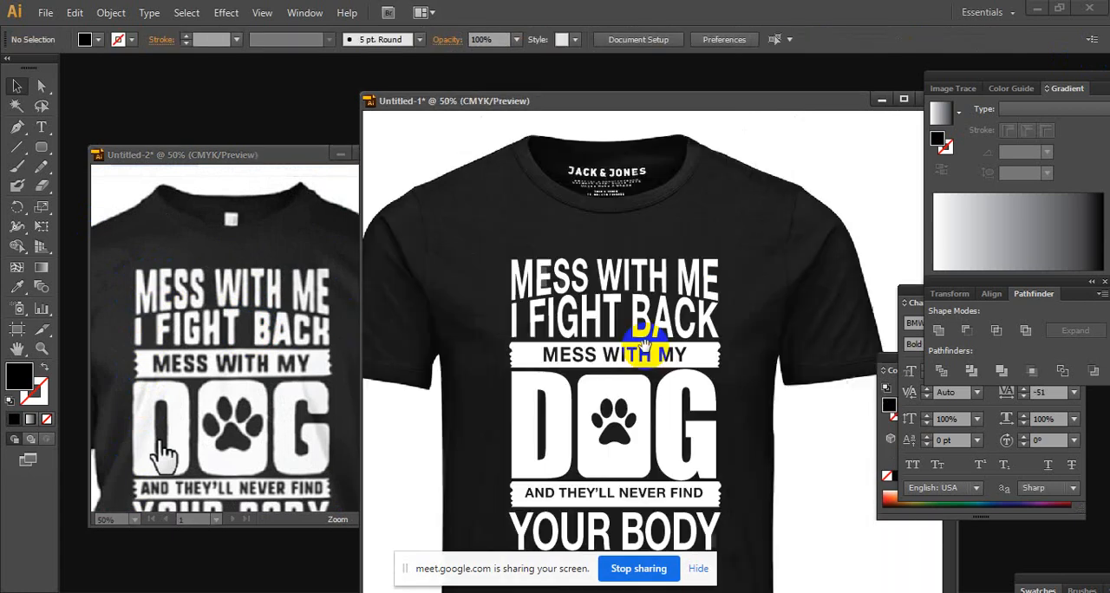
{"action": "left_click_drag", "start_coordinate": [643, 353], "coordinate": [618, 297]}
{"action": "left_click", "coordinate": [618, 297]}
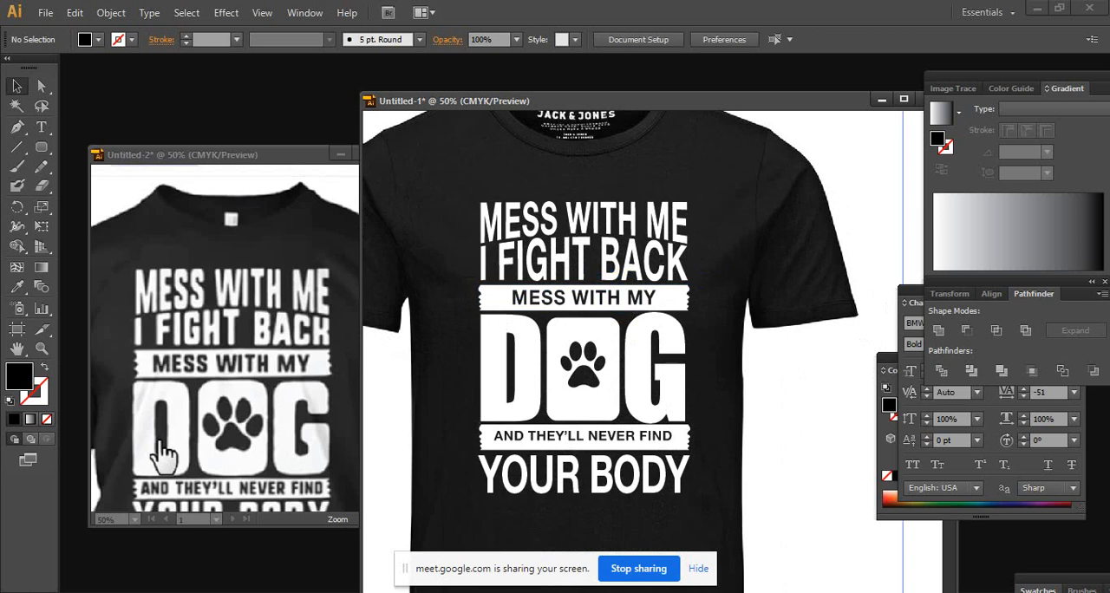
Bring the Character settings into full view and compare the reference shirt with the black T-shirt mockup at 33.33% zoom
{"action": "left_click", "coordinate": [918, 299]}
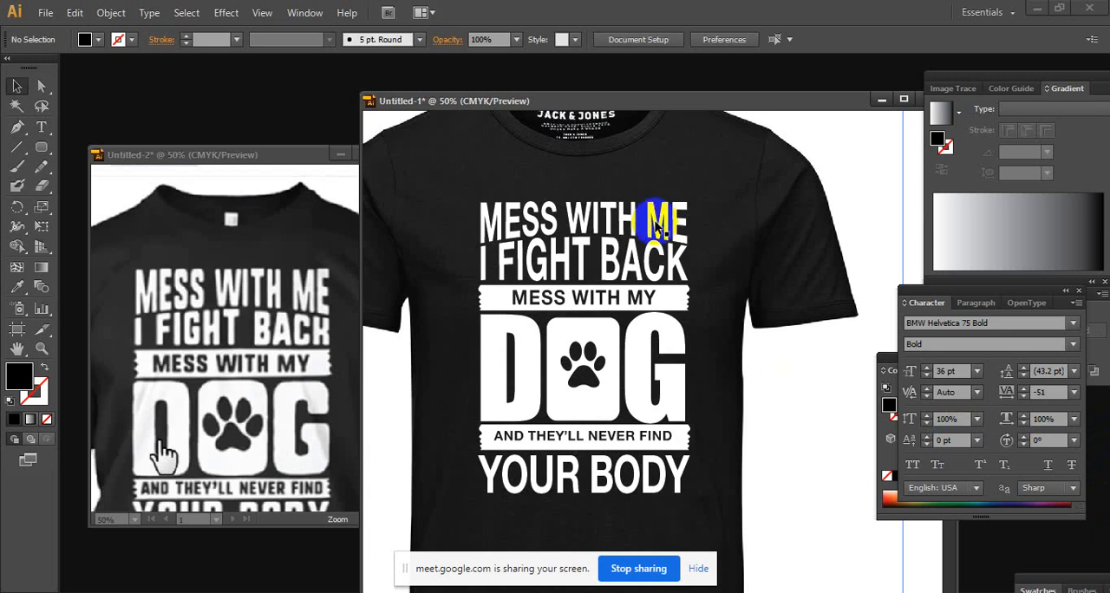
{"action": "left_click", "coordinate": [292, 339]}
{"action": "left_click", "coordinate": [315, 339], "text": "ctrl+alt"}
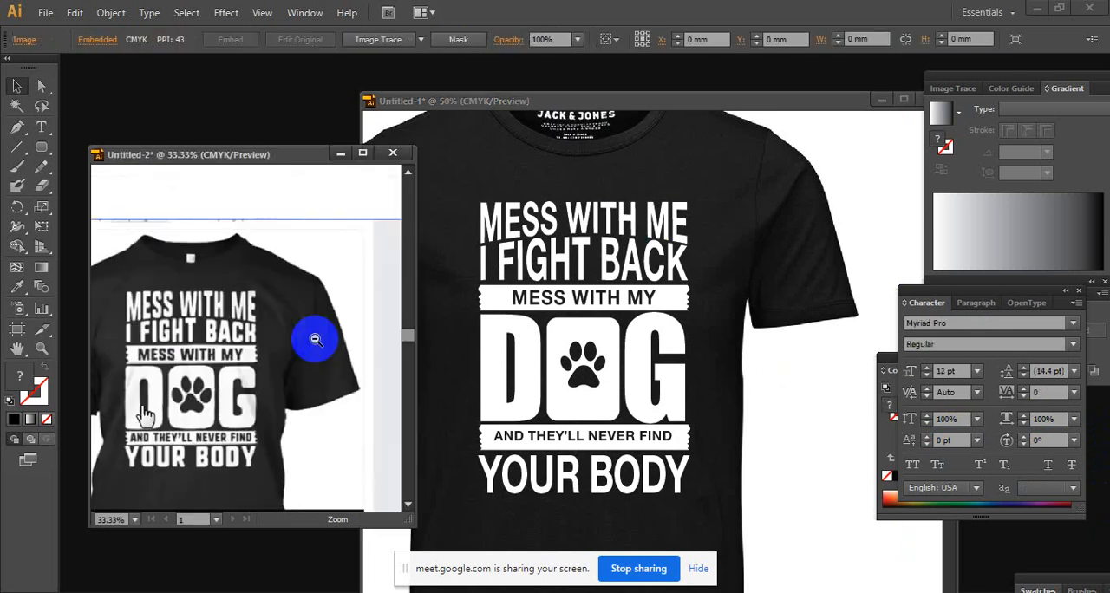
{"action": "left_click_drag", "start_coordinate": [265, 368], "coordinate": [285, 352]}
{"action": "left_click", "coordinate": [774, 280]}
{"action": "left_click", "coordinate": [555, 312], "text": "ctrl+alt"}
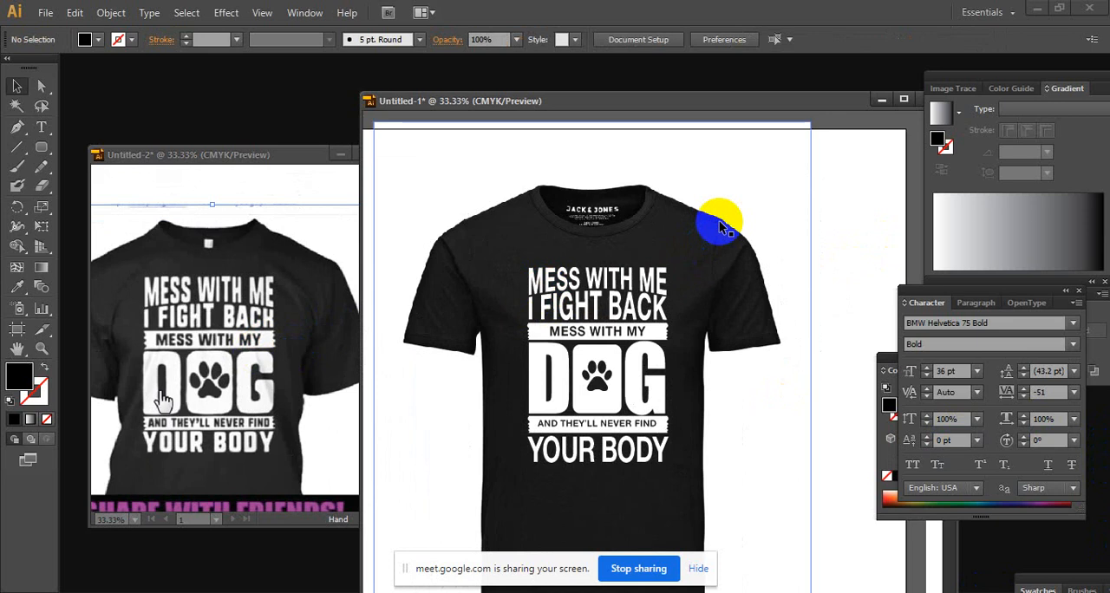
{"action": "left_click", "coordinate": [931, 592]}
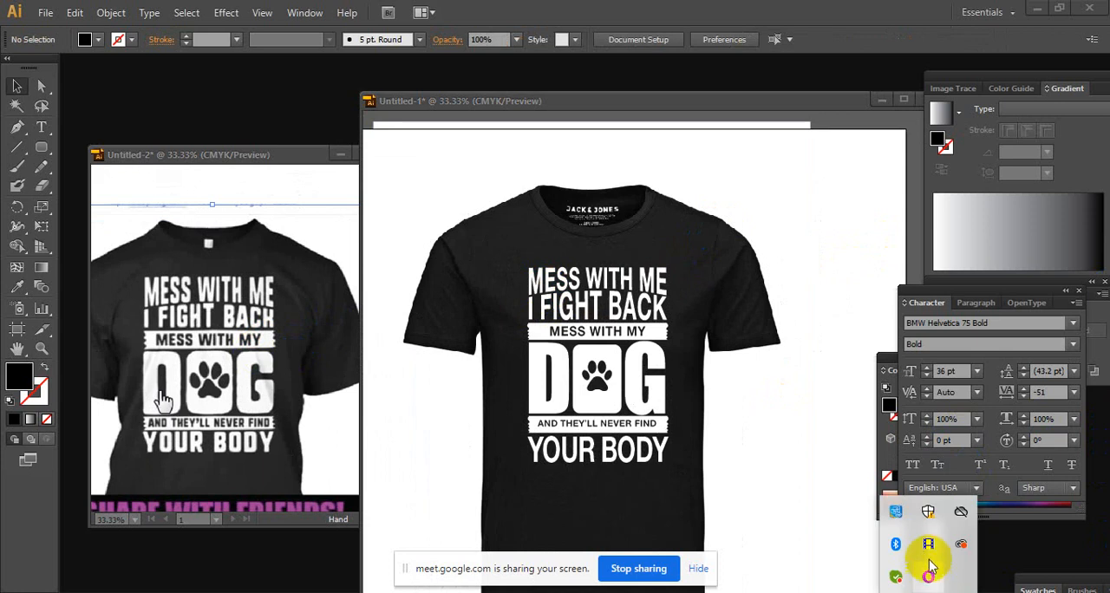